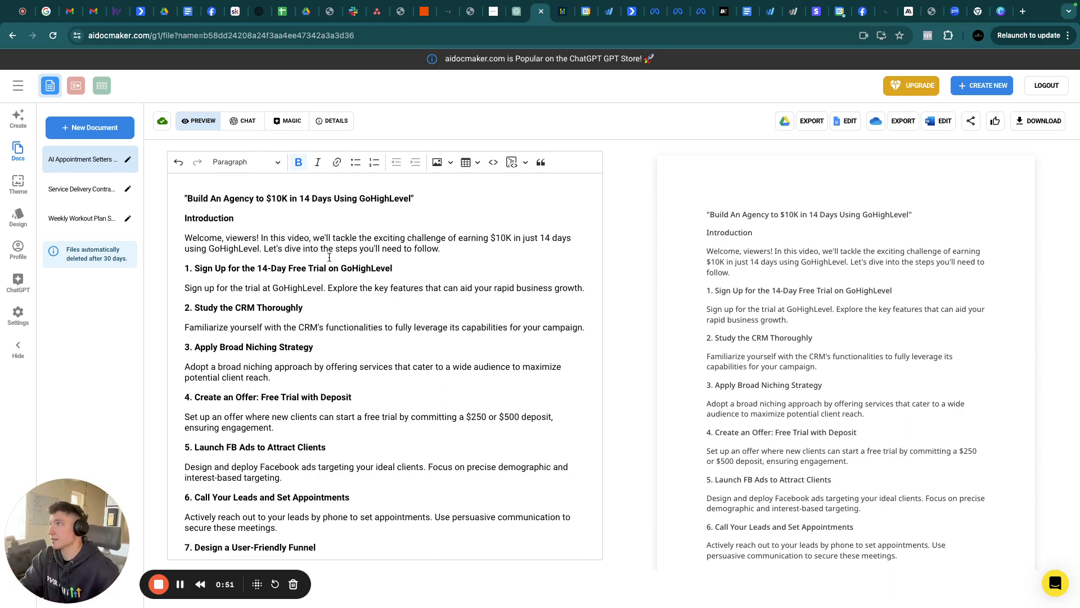
Scroll the agency outline and select the step 1 heading about the 14-Day Free Trial
scroll(329, 258, down, 1)
scroll(330, 258, up, 1)
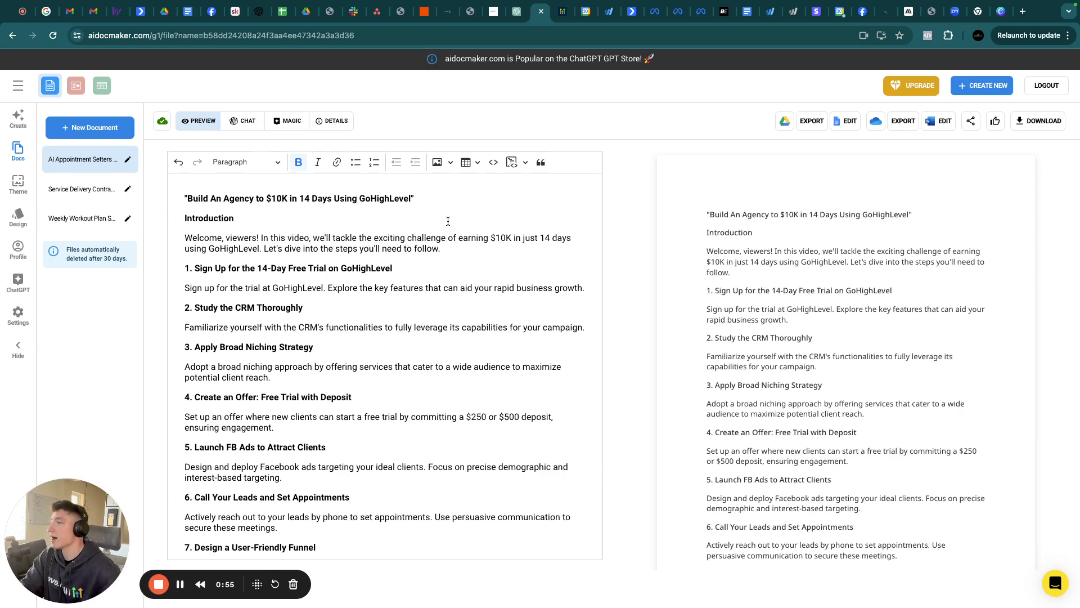
scroll(447, 224, down, 1)
scroll(448, 223, down, 4)
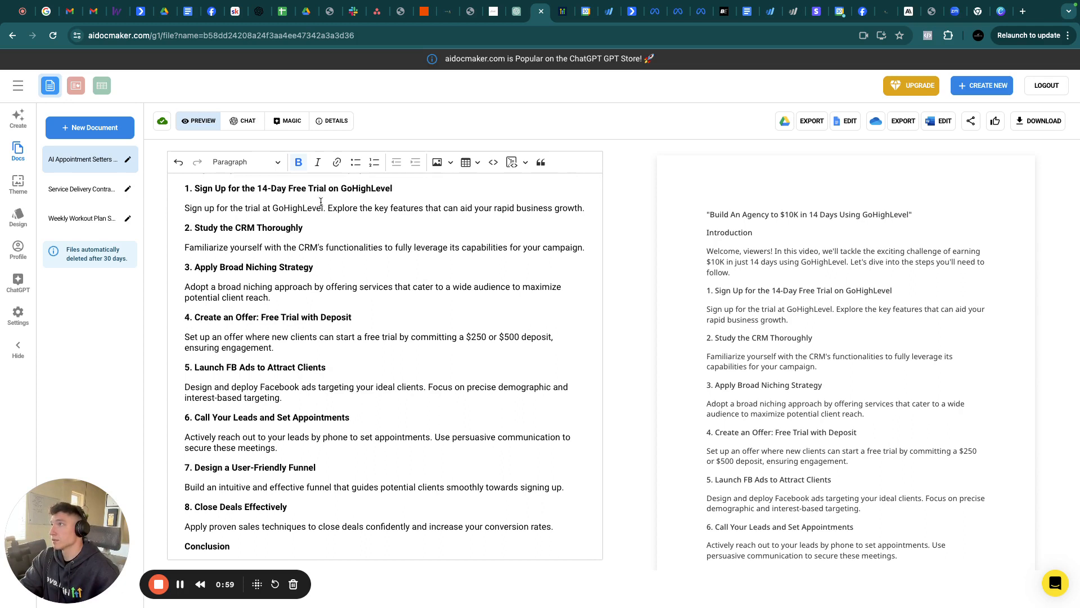
triple_click(316, 188)
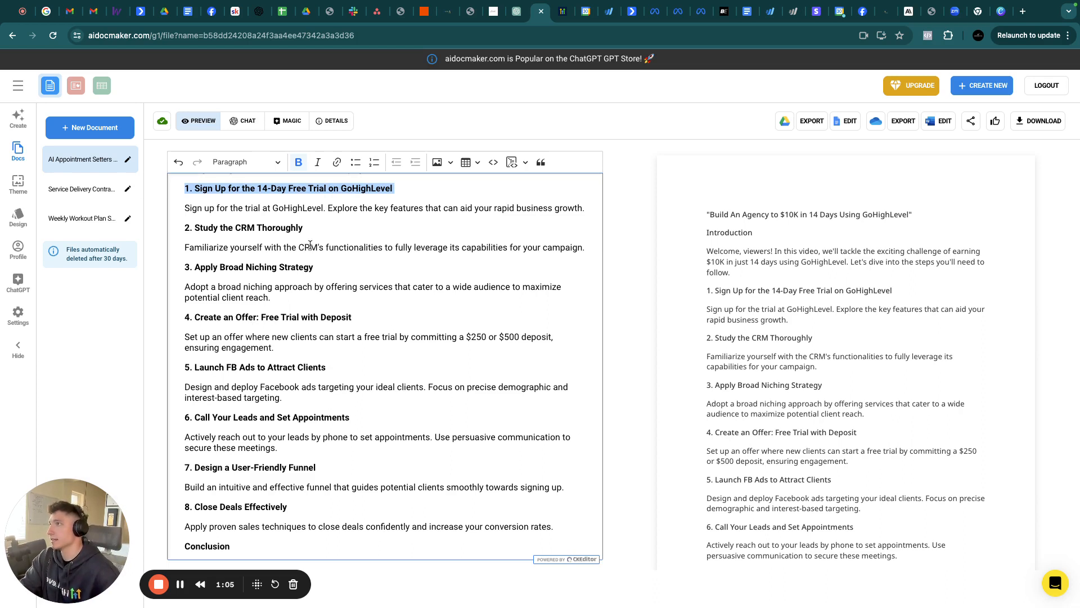
triple_click(276, 189)
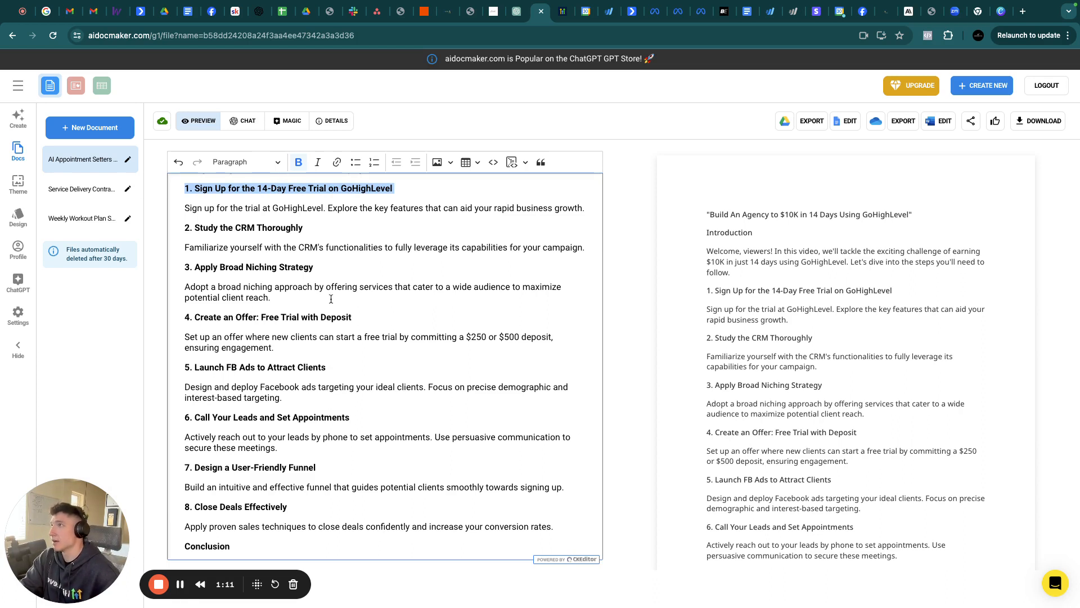
click(305, 189)
triple_click(306, 188)
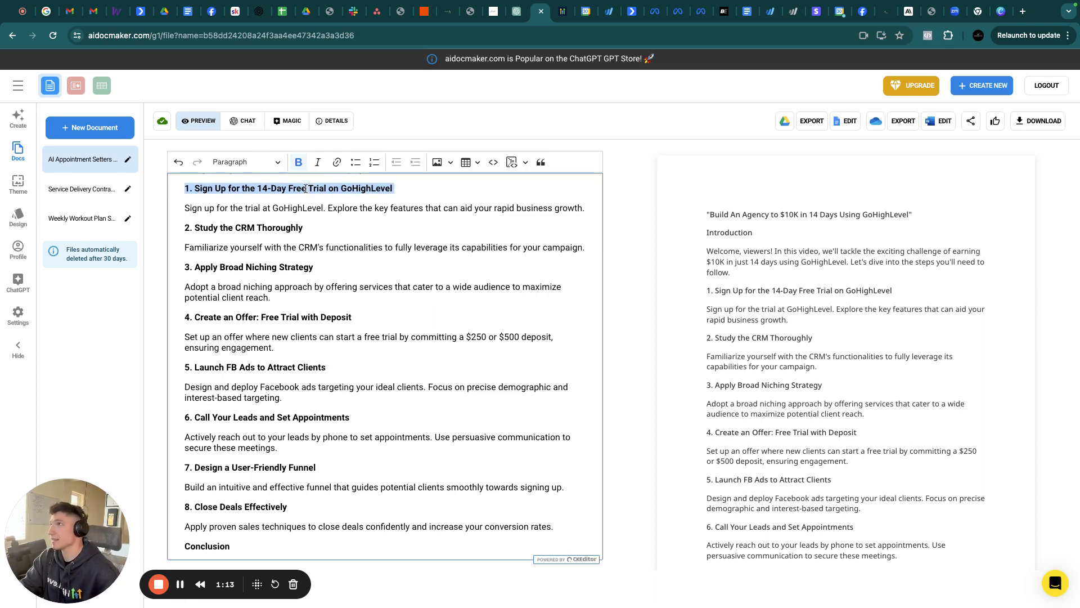
click(305, 188)
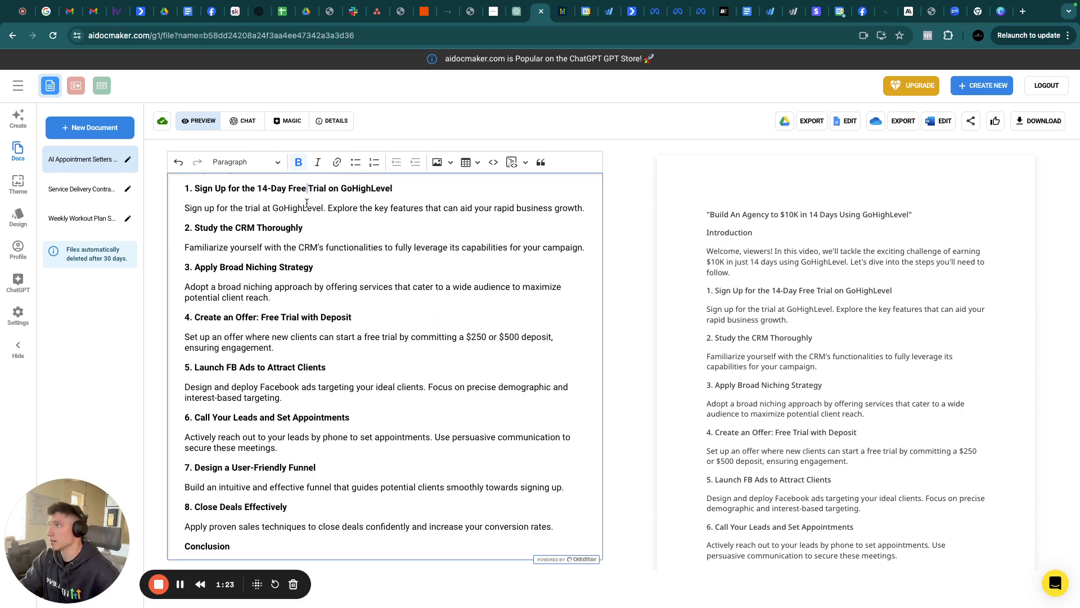
Select steps 2–4: Study the CRM Thoroughly, Apply Broad Niching Strategy, and the free trial offer
scroll(301, 204, down, 1)
triple_click(265, 219)
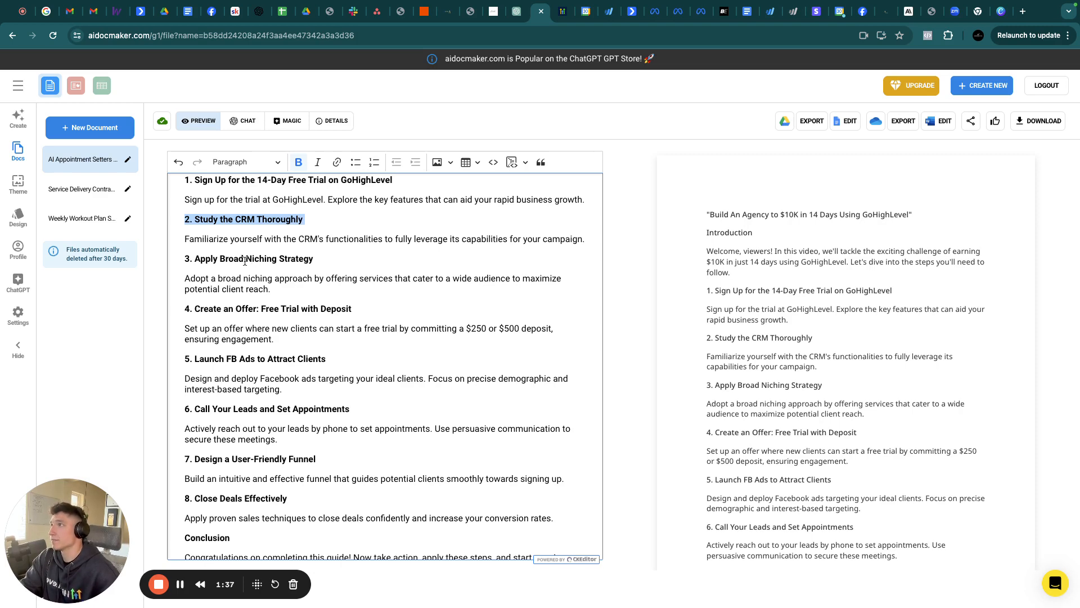
triple_click(245, 259)
scroll(280, 268, down, 1)
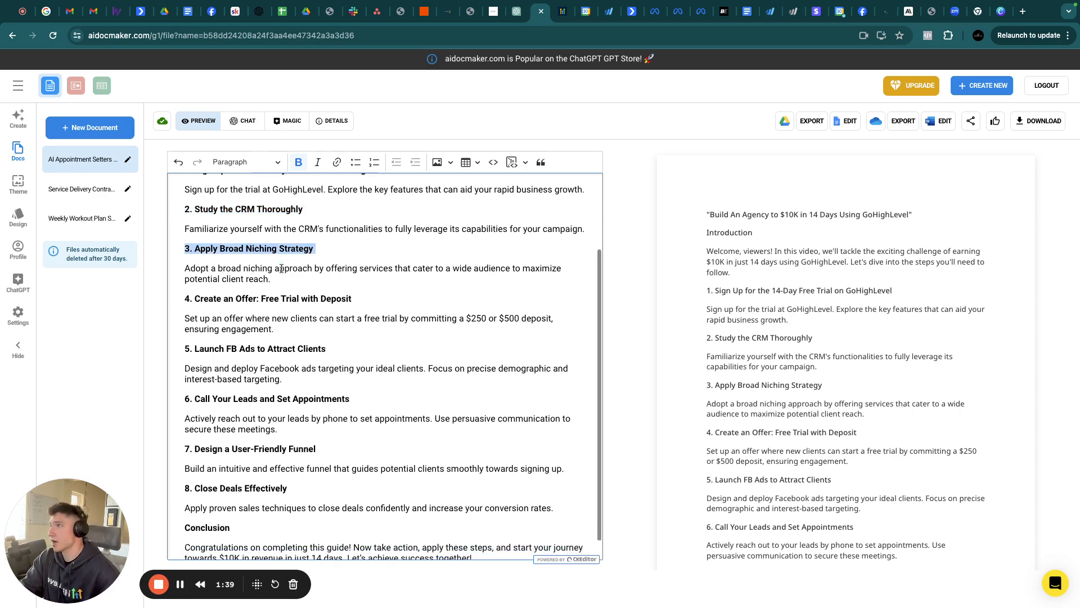
click(255, 286)
triple_click(255, 286)
scroll(254, 284, down, 1)
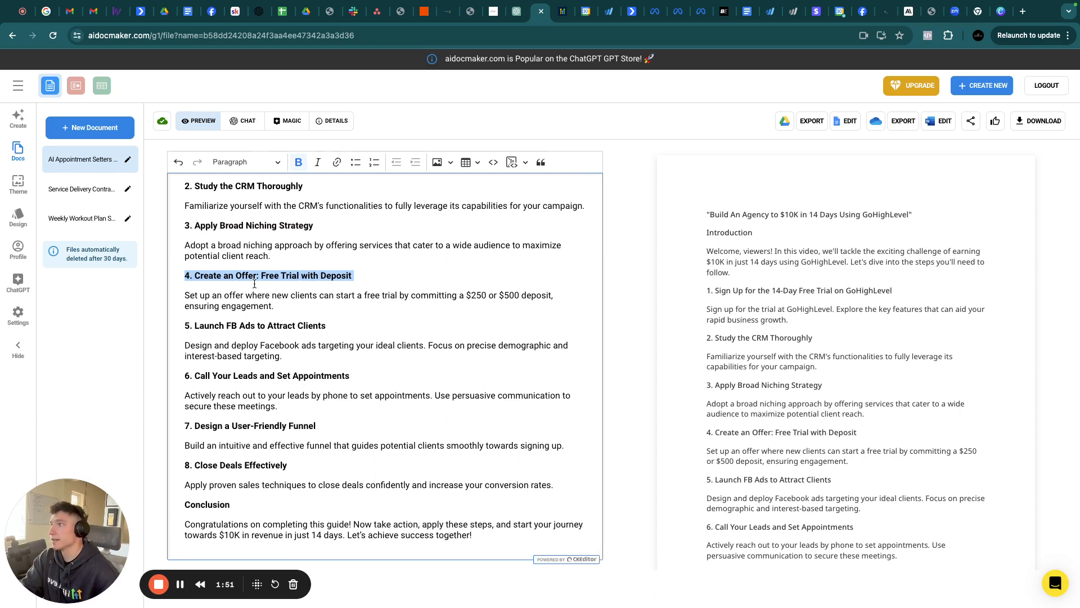
Select steps 5–8, from Launch FB Ads to Close Deals Effectively, then step 1 again
triple_click(236, 325)
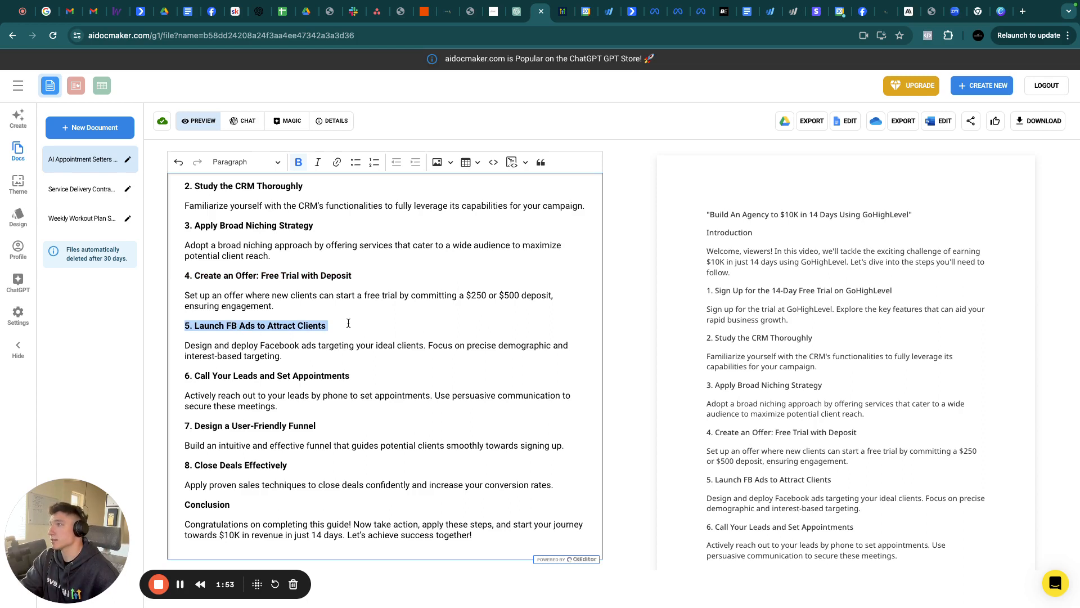
triple_click(249, 375)
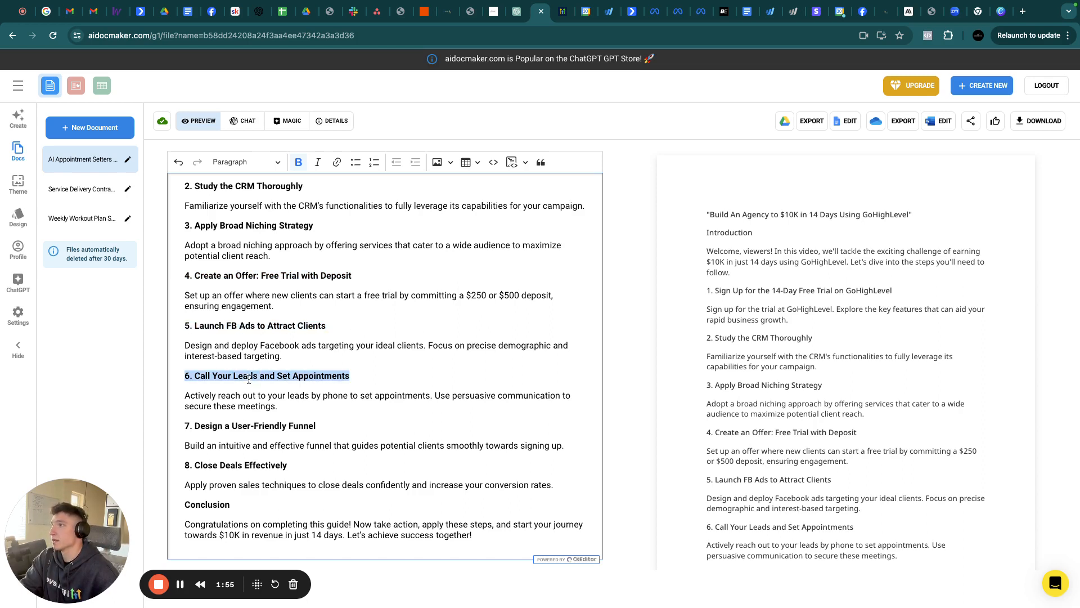
triple_click(250, 425)
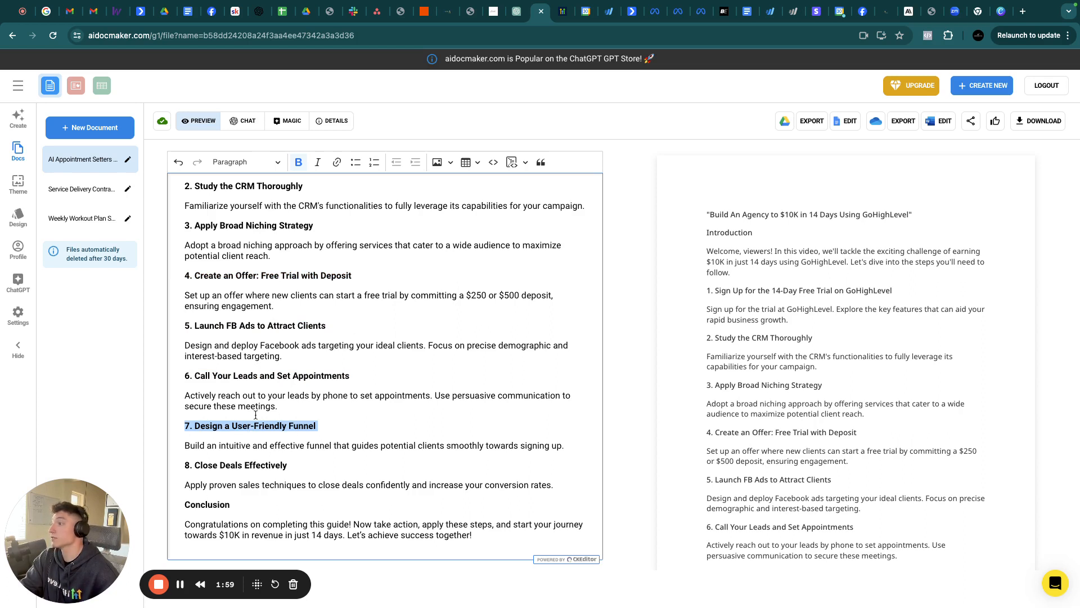
triple_click(235, 464)
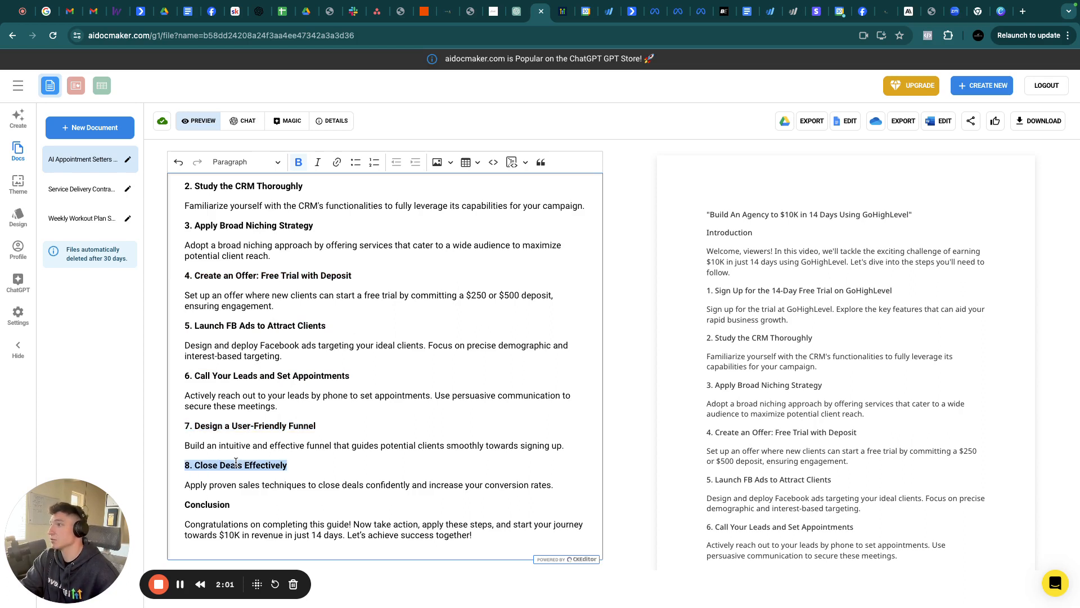
scroll(358, 381, up, 3)
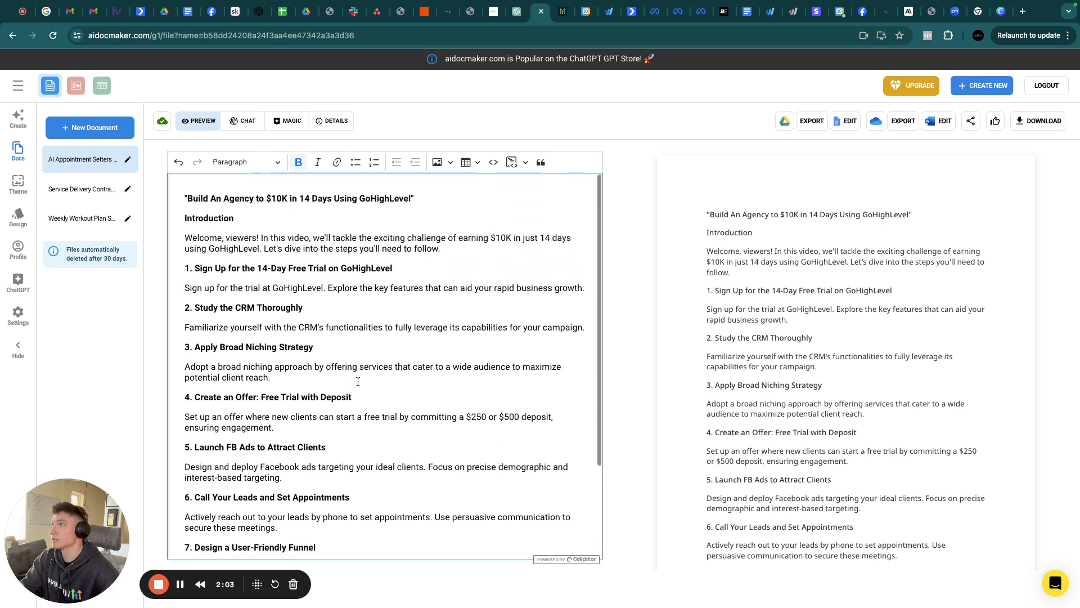
triple_click(237, 270)
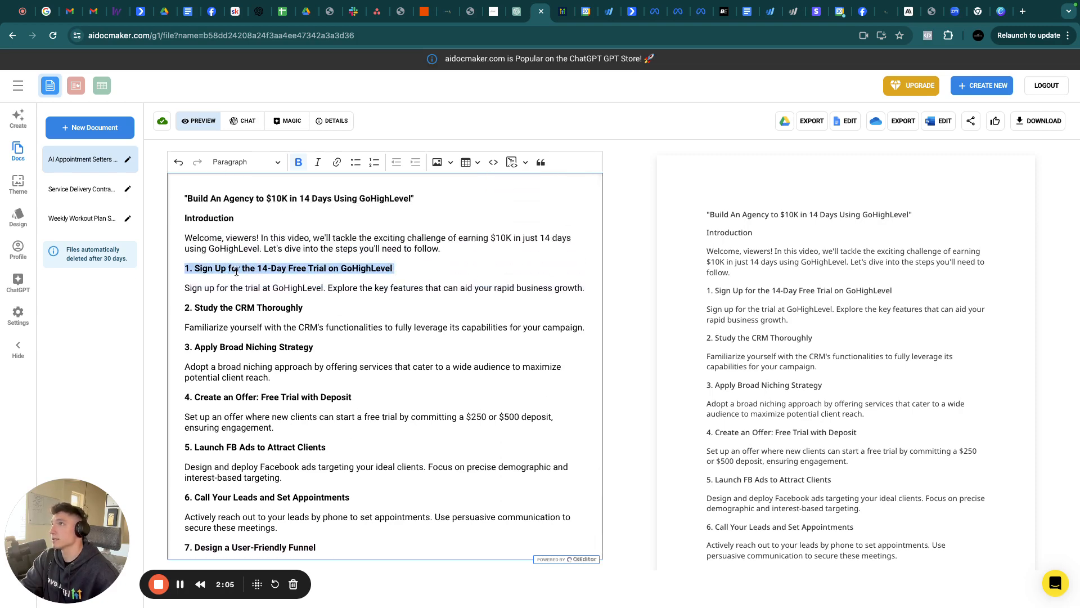
Go to the GoHighLevel app and switch from the sub-account to the agency view
click(562, 17)
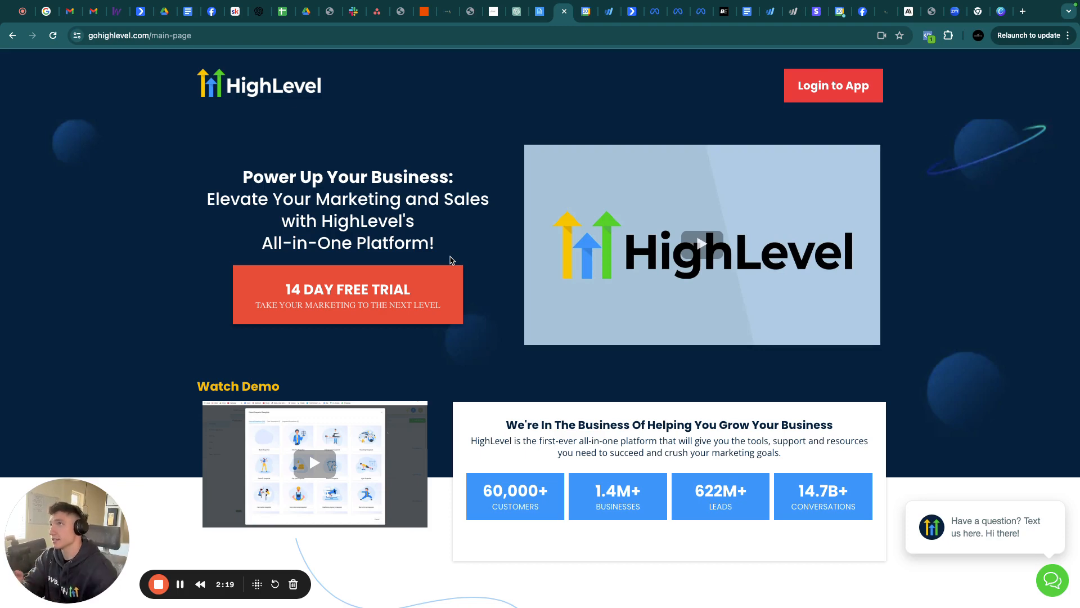
click(449, 12)
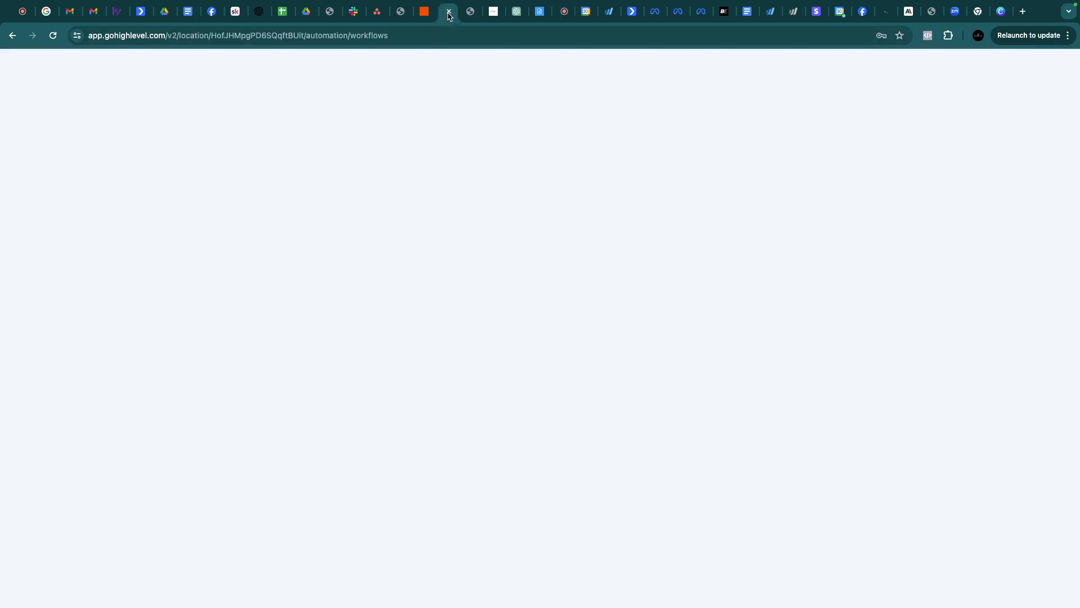
click(67, 104)
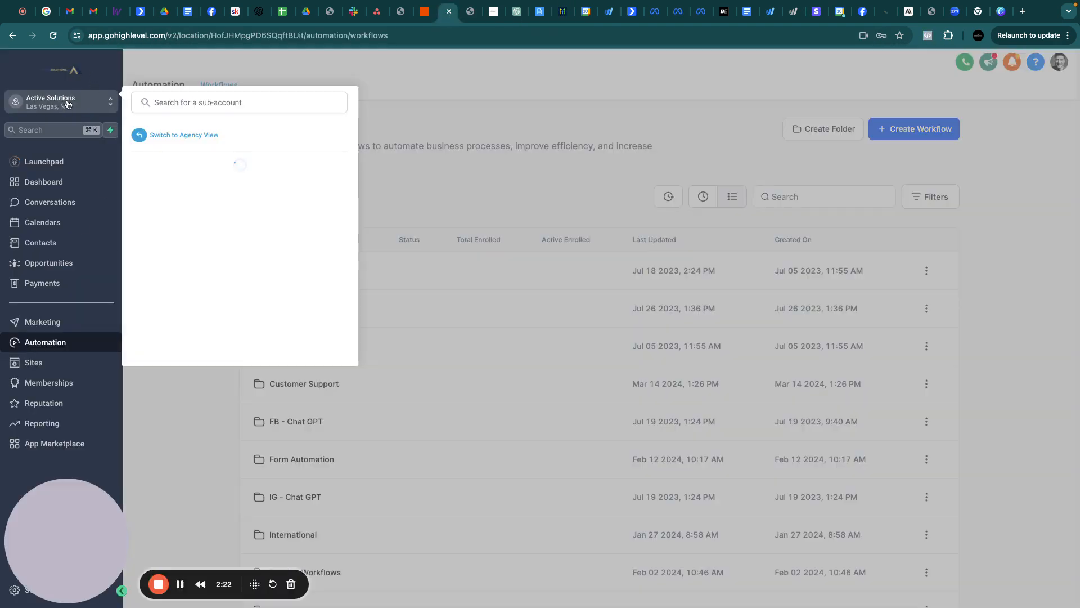
click(156, 137)
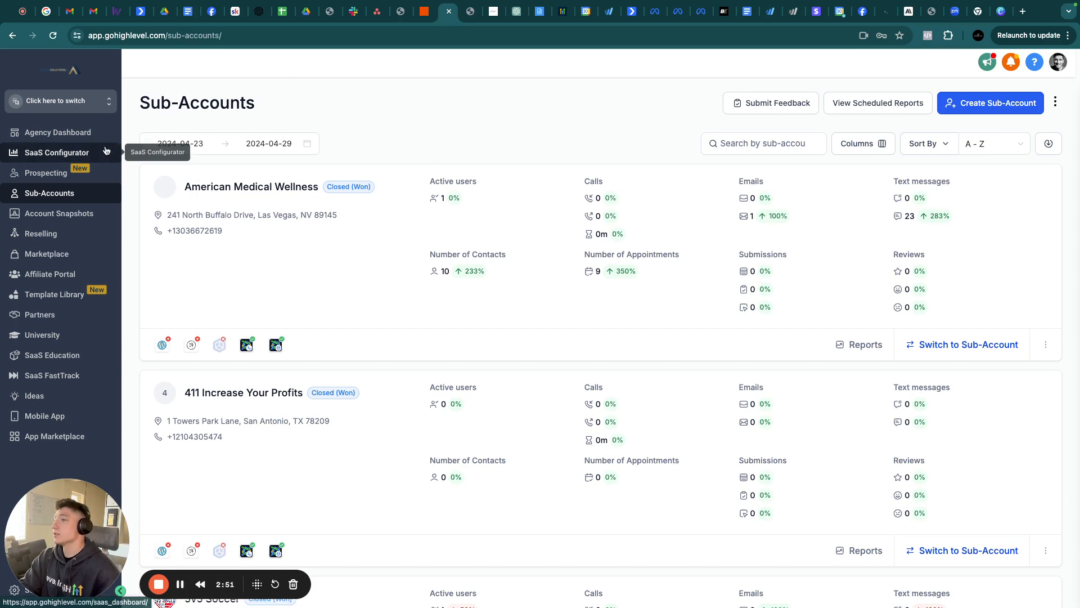
Reopen the sub-account list and close it without switching accounts
click(77, 101)
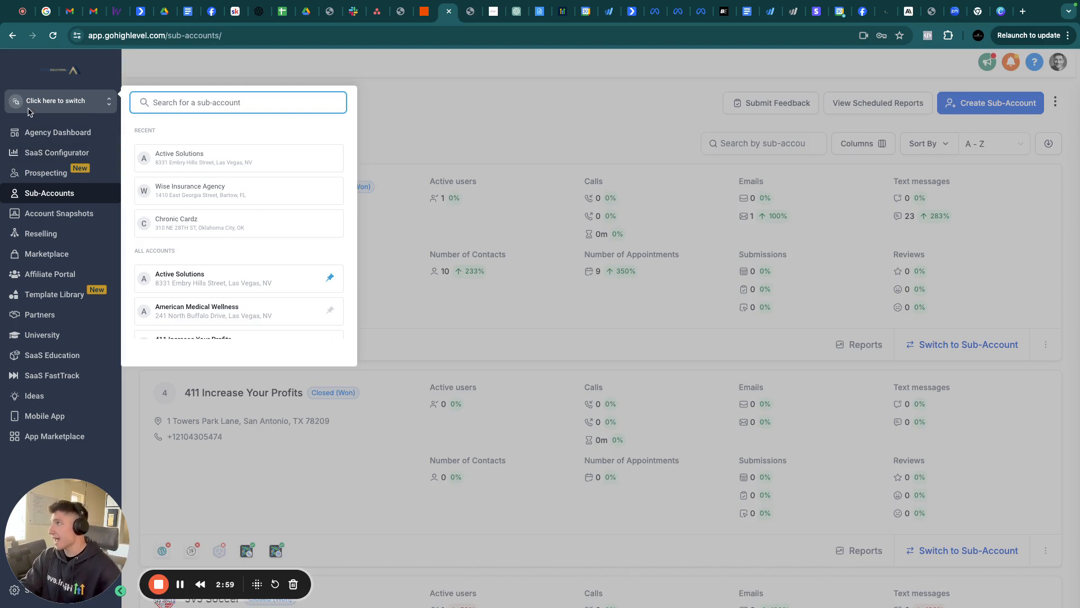
click(394, 66)
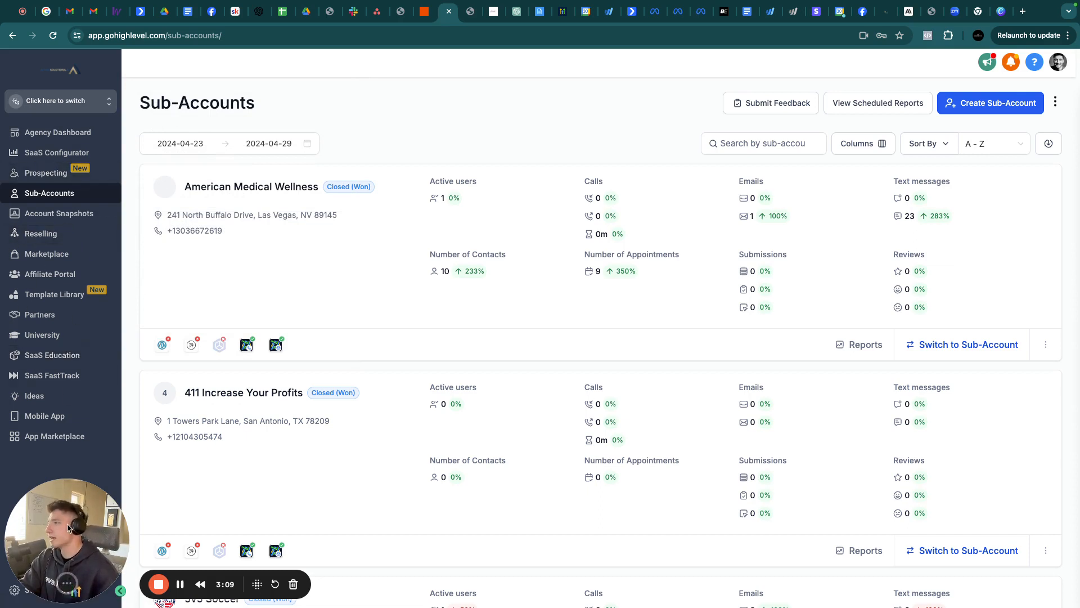
drag(35, 506, 123, 478)
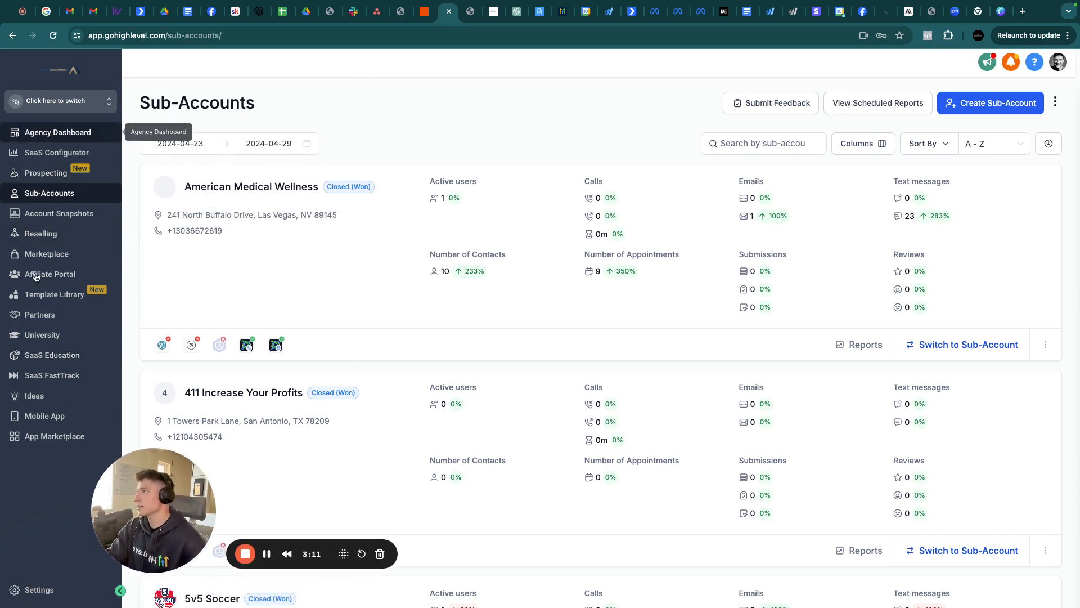
Check the agency-level LeadConnector phone connection under Phone Integration, then return to the Agency Dashboard
click(39, 589)
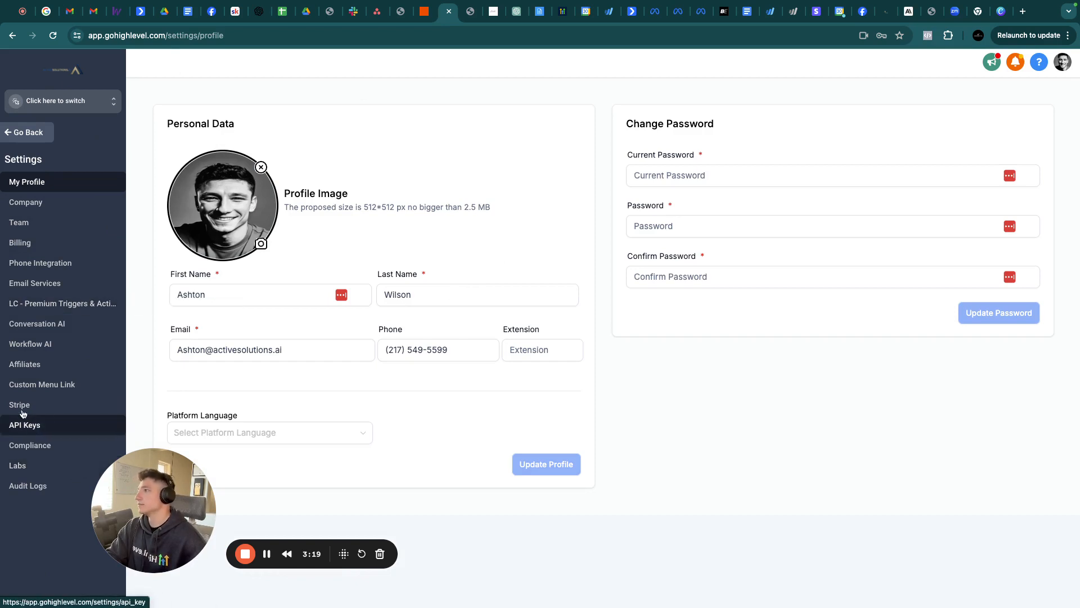
click(41, 262)
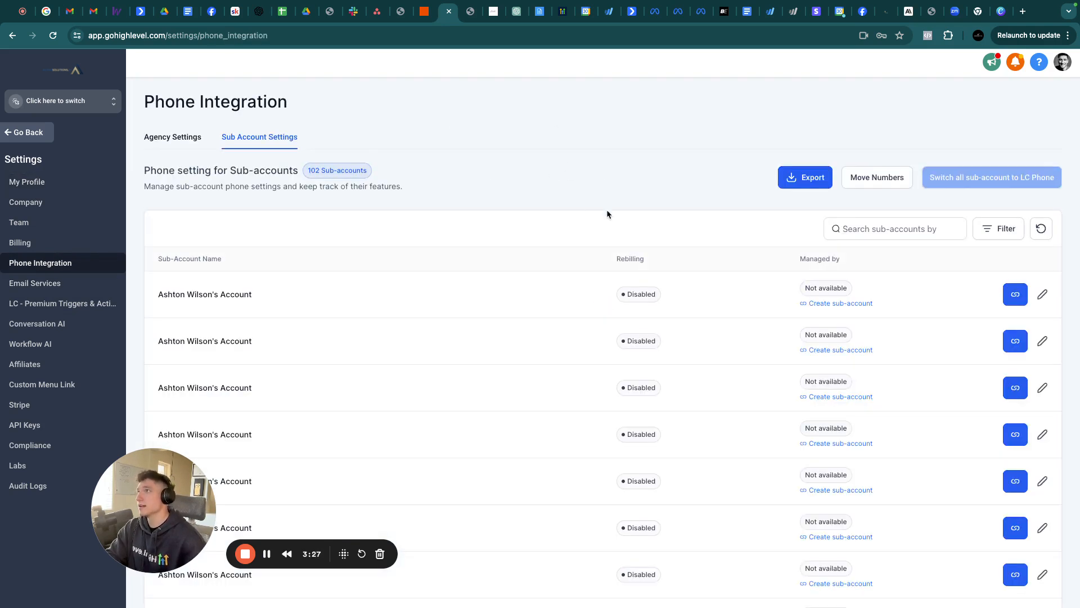
click(171, 140)
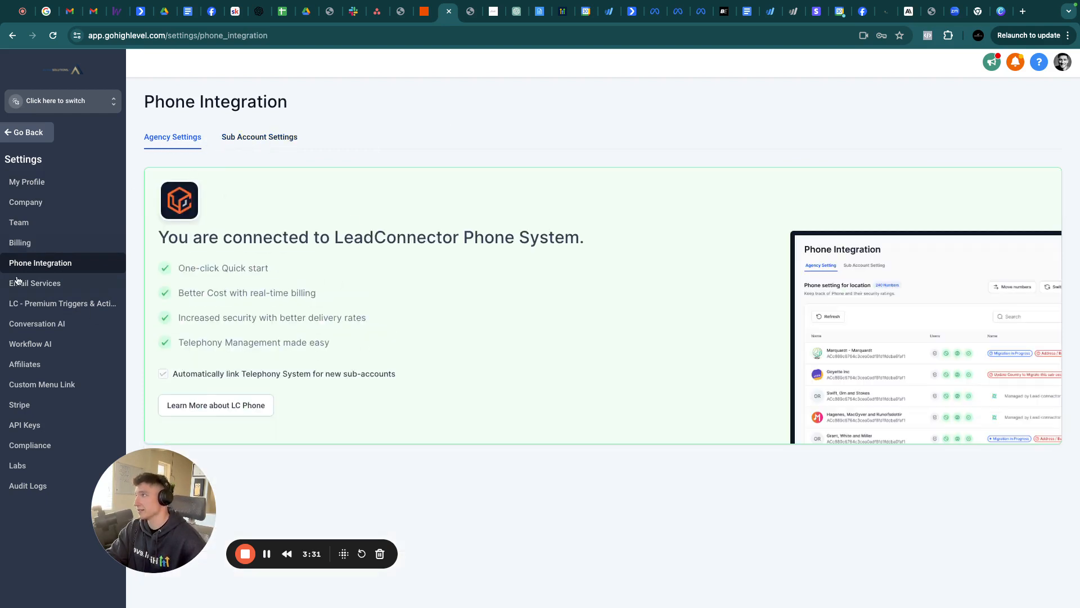
click(42, 136)
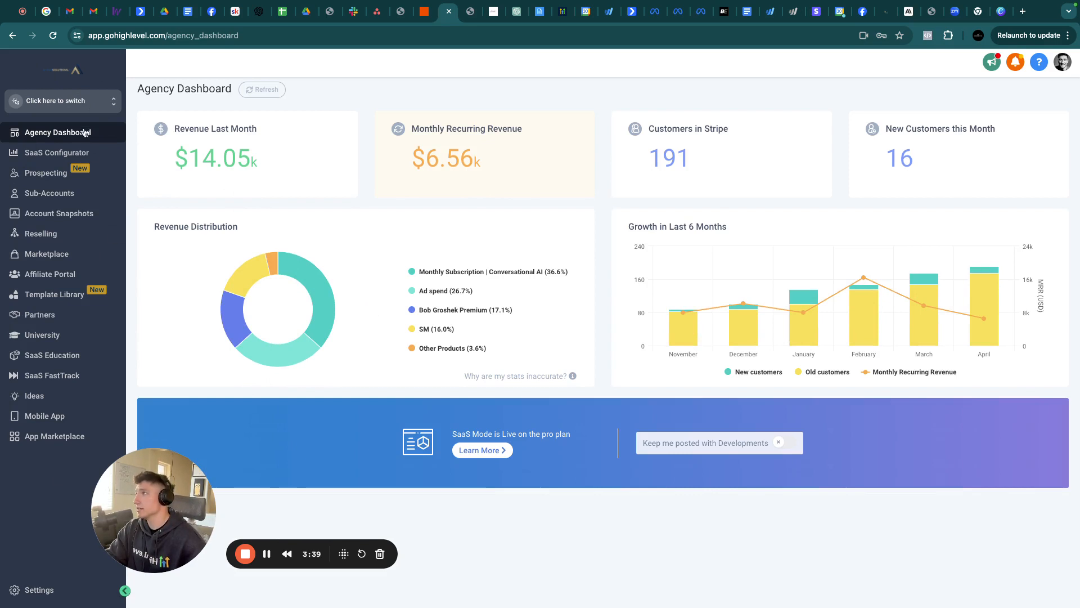
click(87, 104)
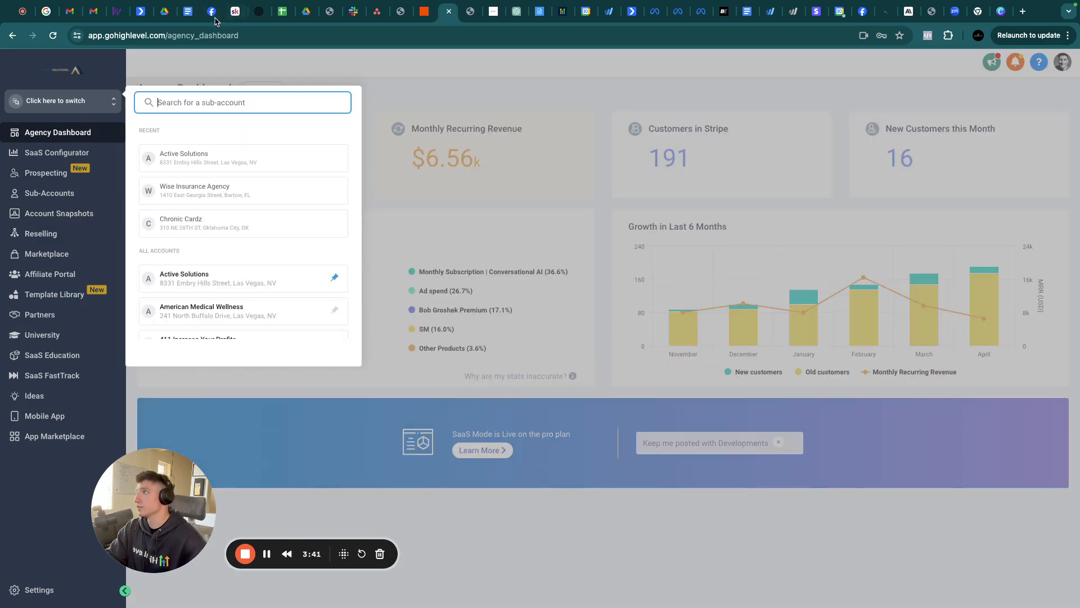
click(45, 198)
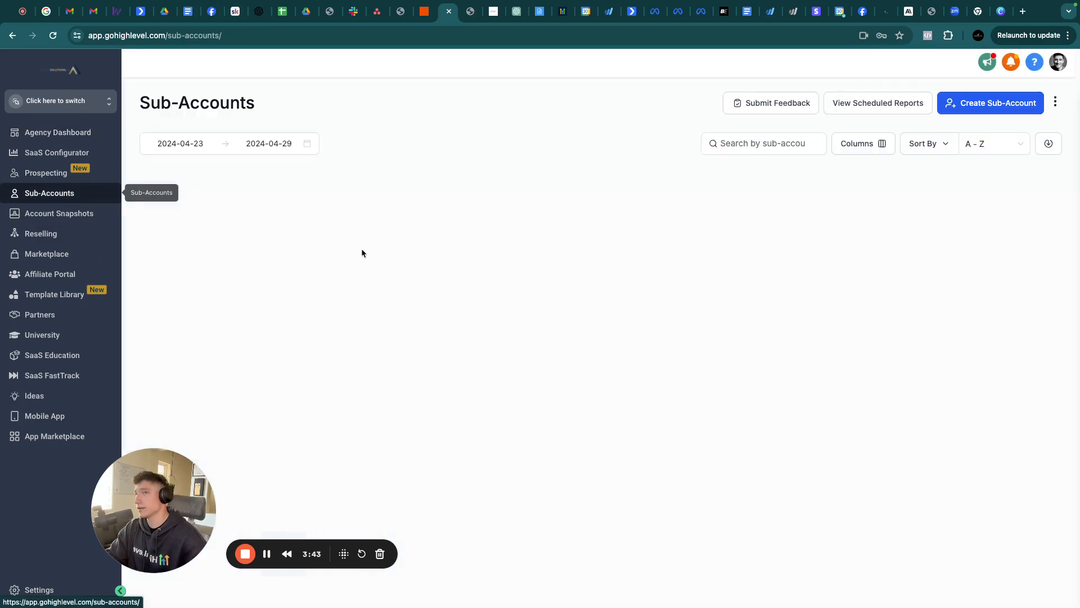
click(981, 104)
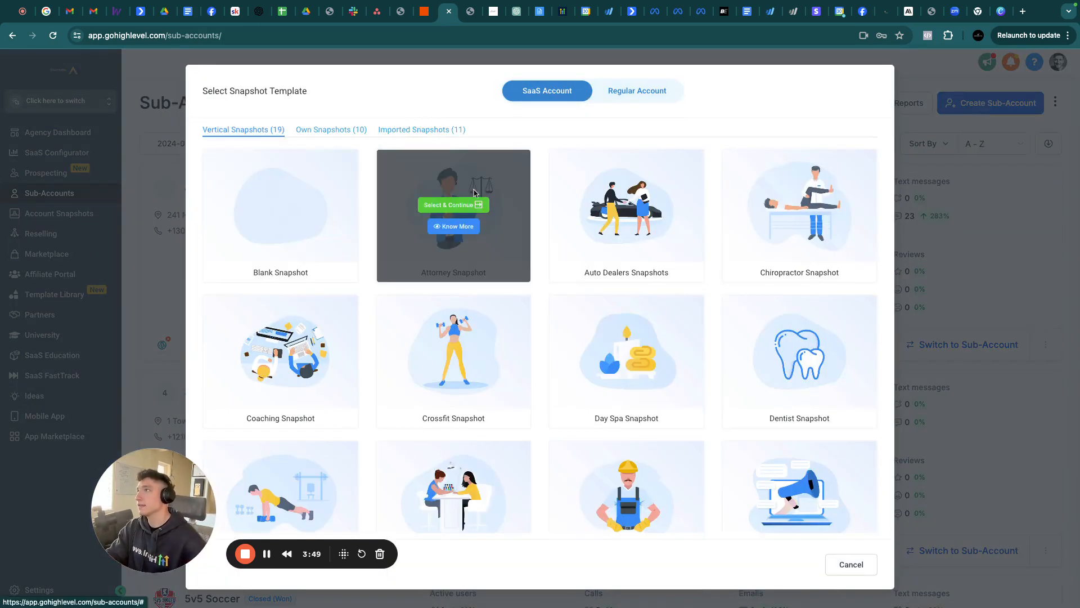
mouse_move(343, 233)
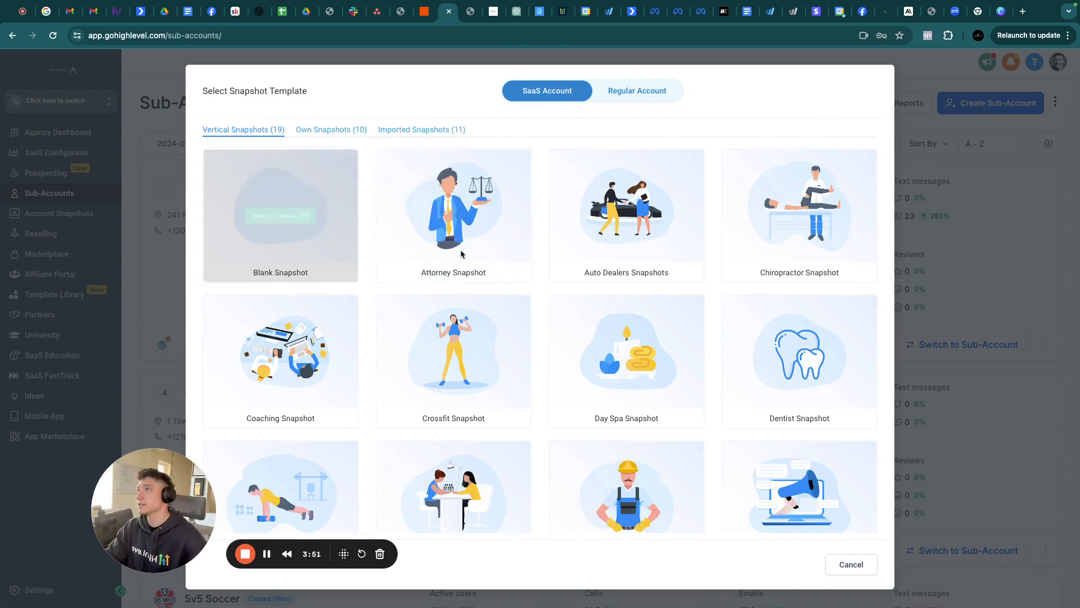
mouse_move(484, 234)
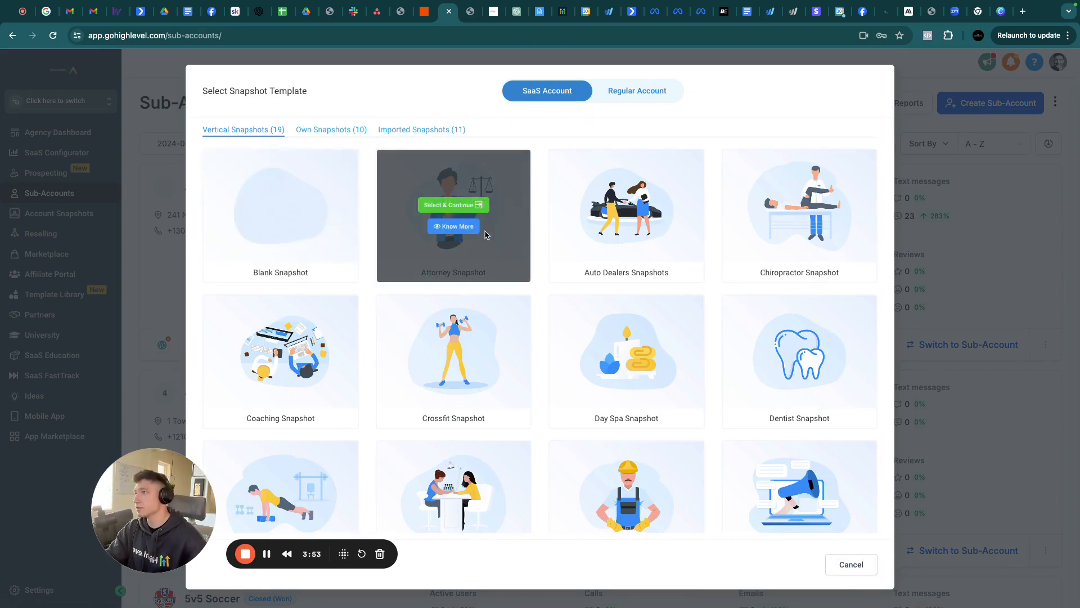
scroll(487, 235, down, 2)
mouse_move(681, 302)
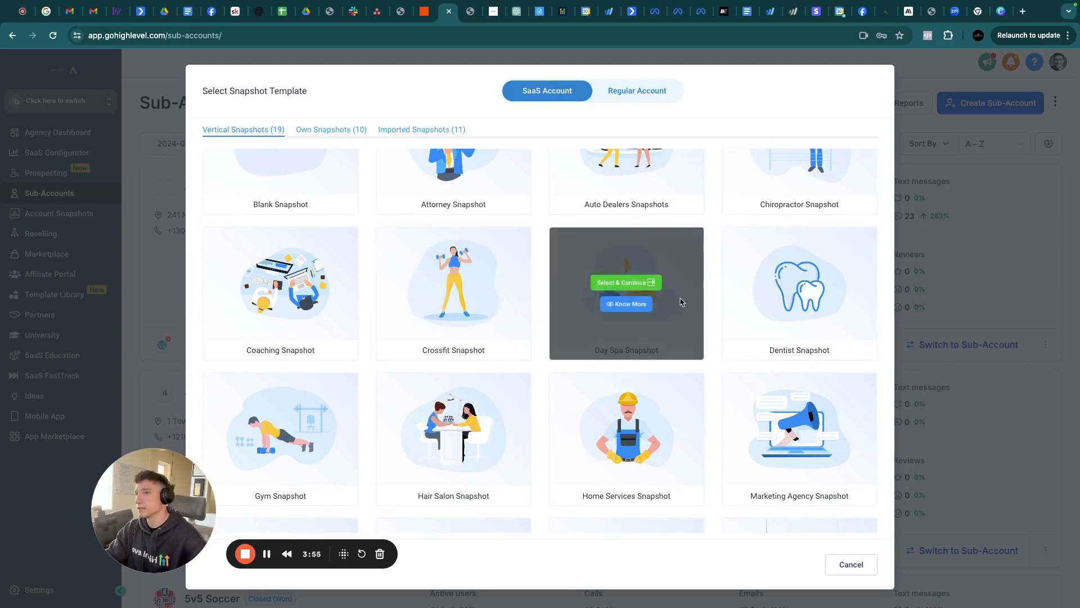
scroll(647, 450, down, 5)
mouse_move(674, 414)
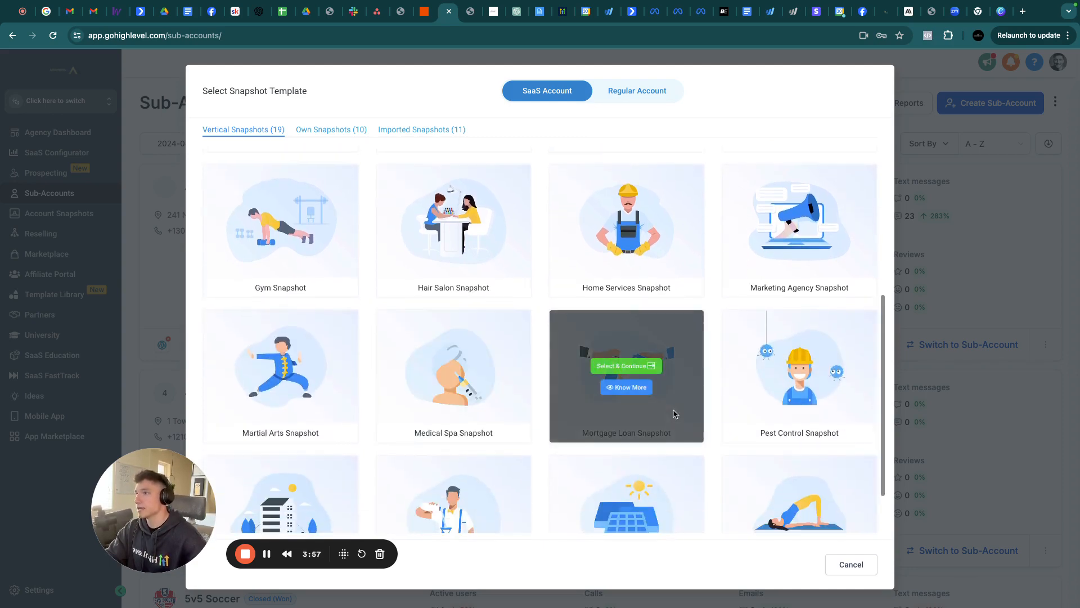
scroll(563, 405, down, 2)
mouse_move(467, 447)
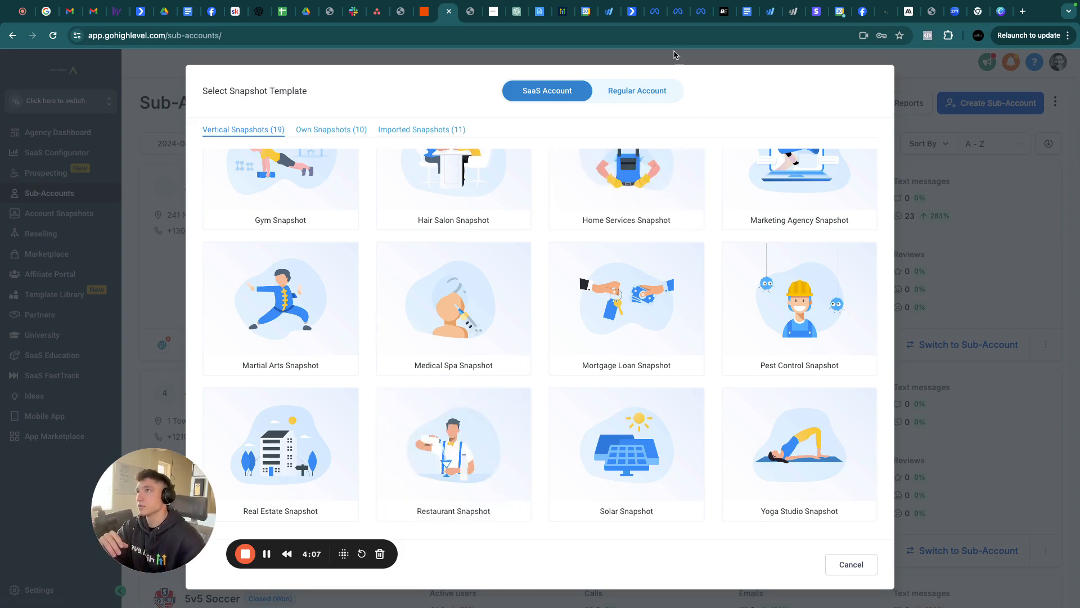
View the HighLevel main page with its 14 Day Free Trial, then the AI agency outline
click(565, 12)
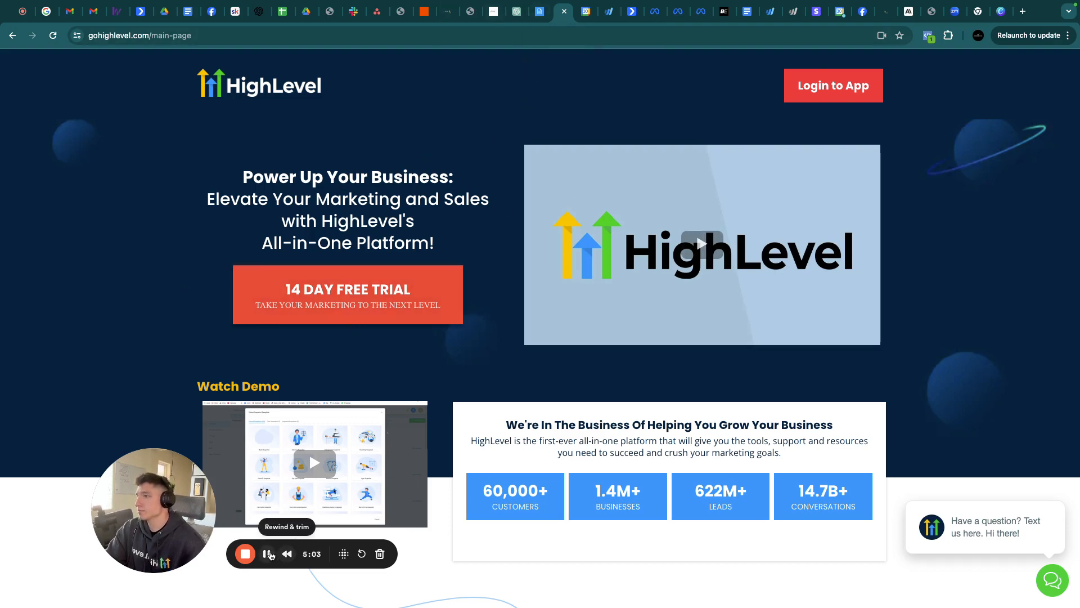
key(ctrl+shift+Tab)
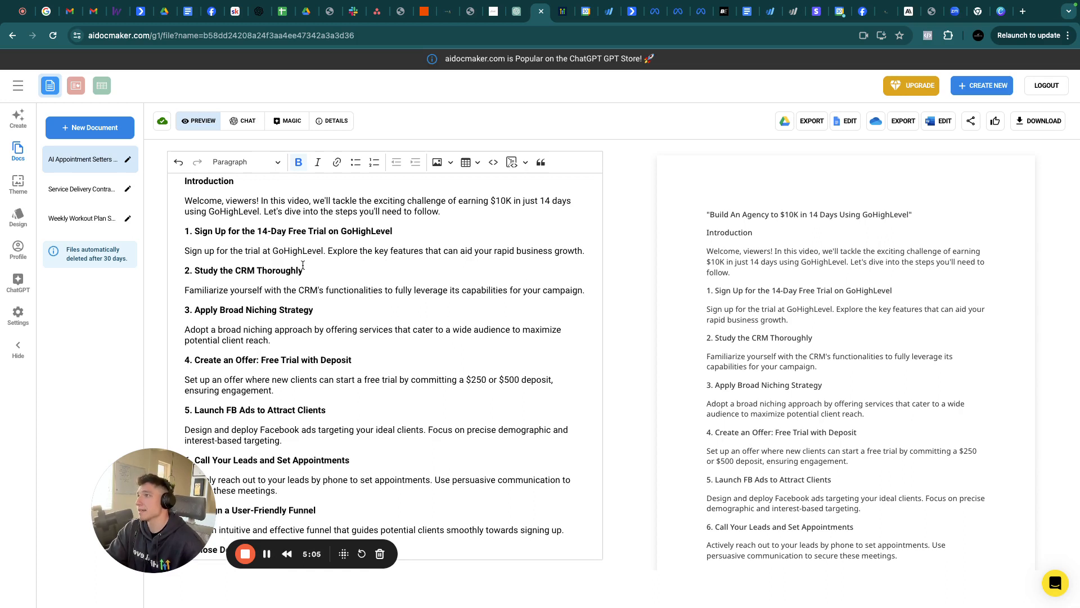
click(303, 270)
drag(302, 270, 194, 275)
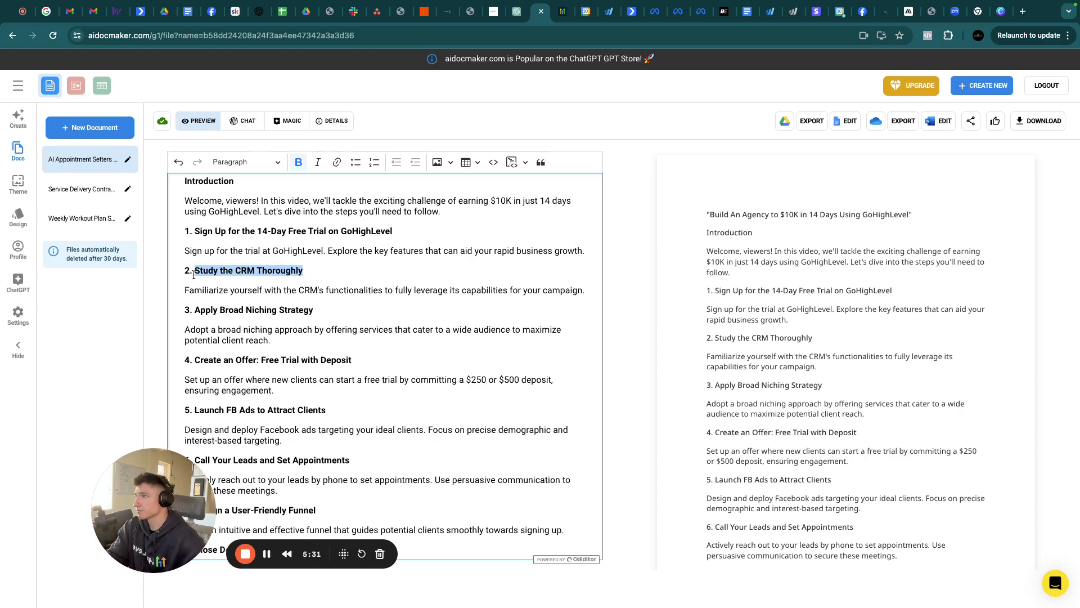
drag(269, 340, 179, 312)
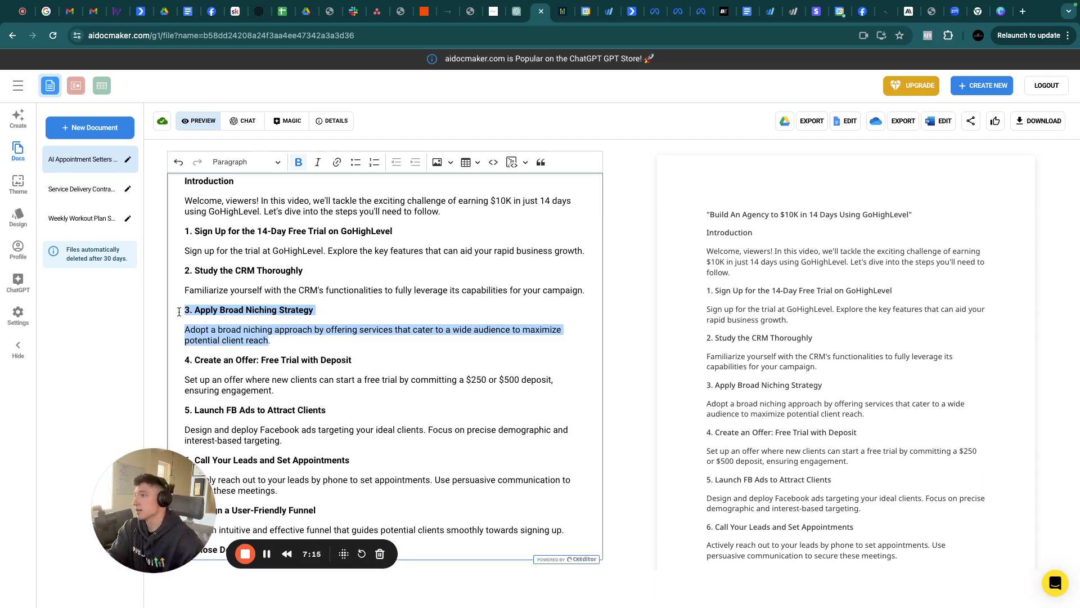
click(278, 389)
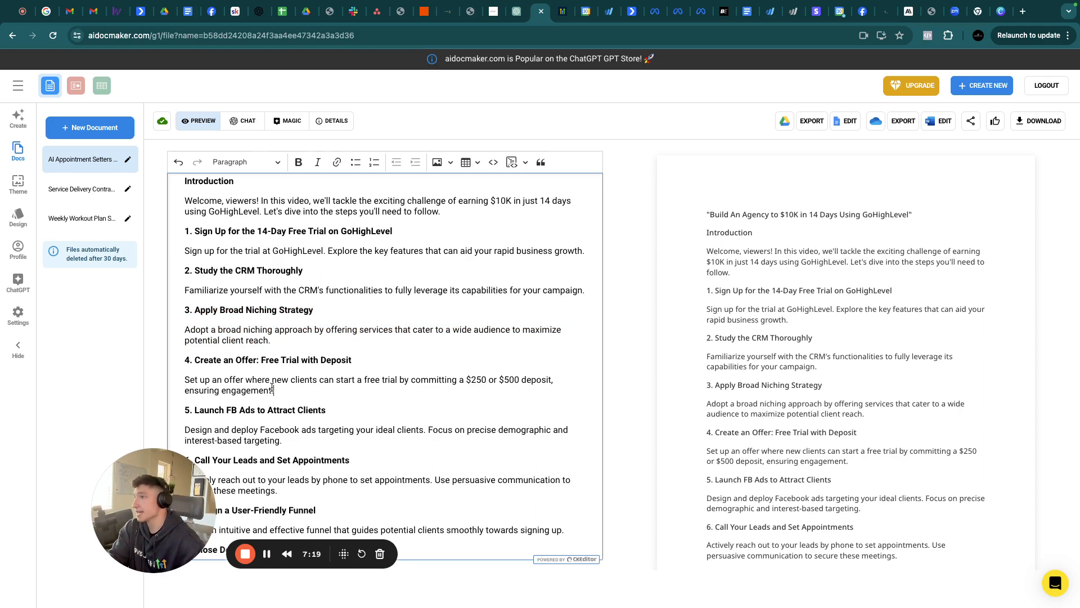
drag(277, 389, 185, 370)
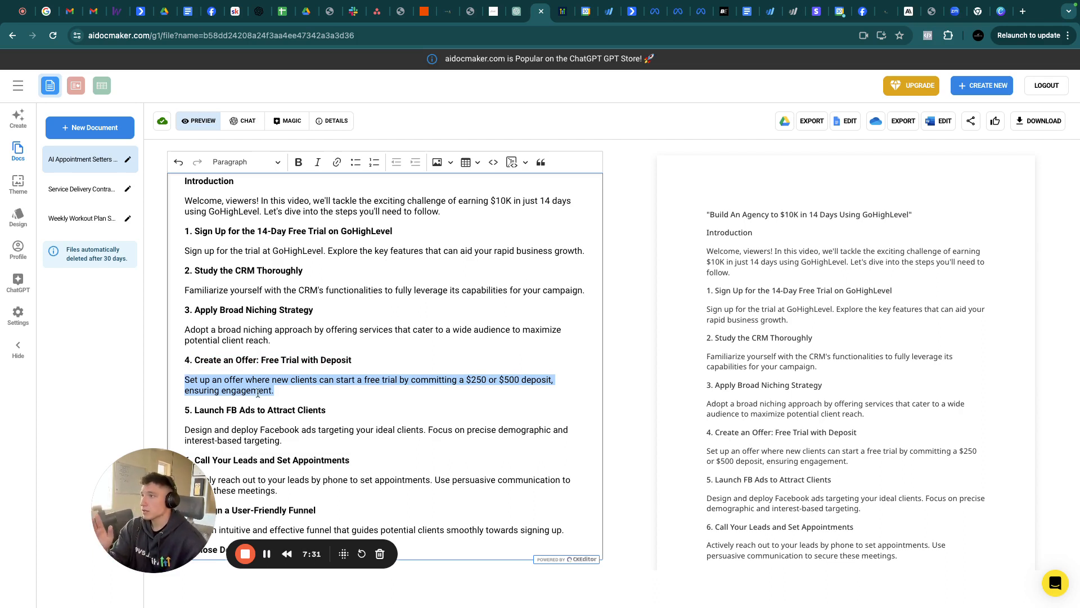
click(278, 392)
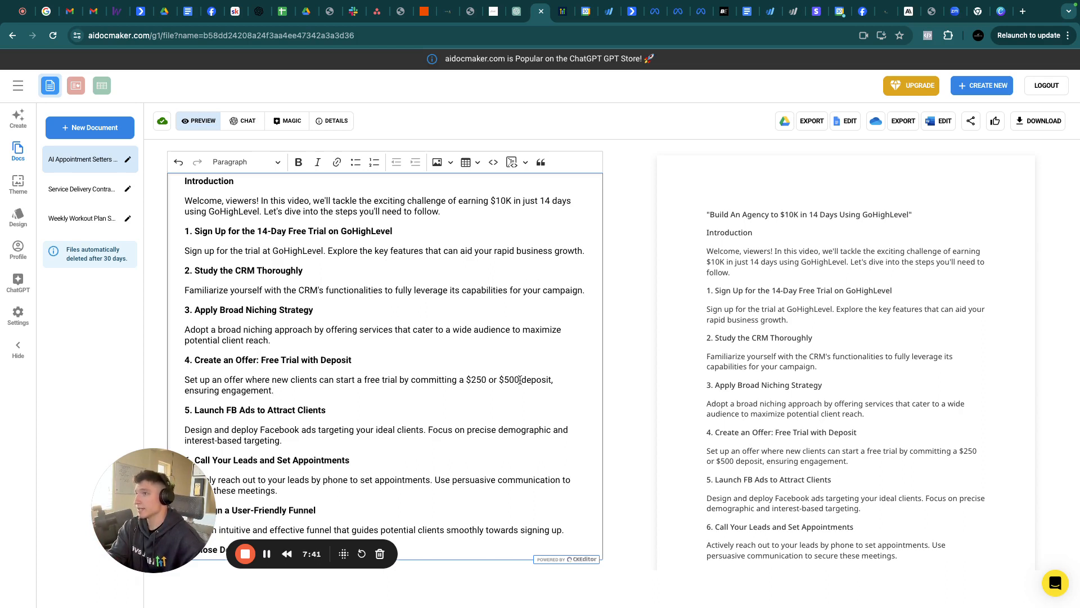
drag(520, 380, 468, 383)
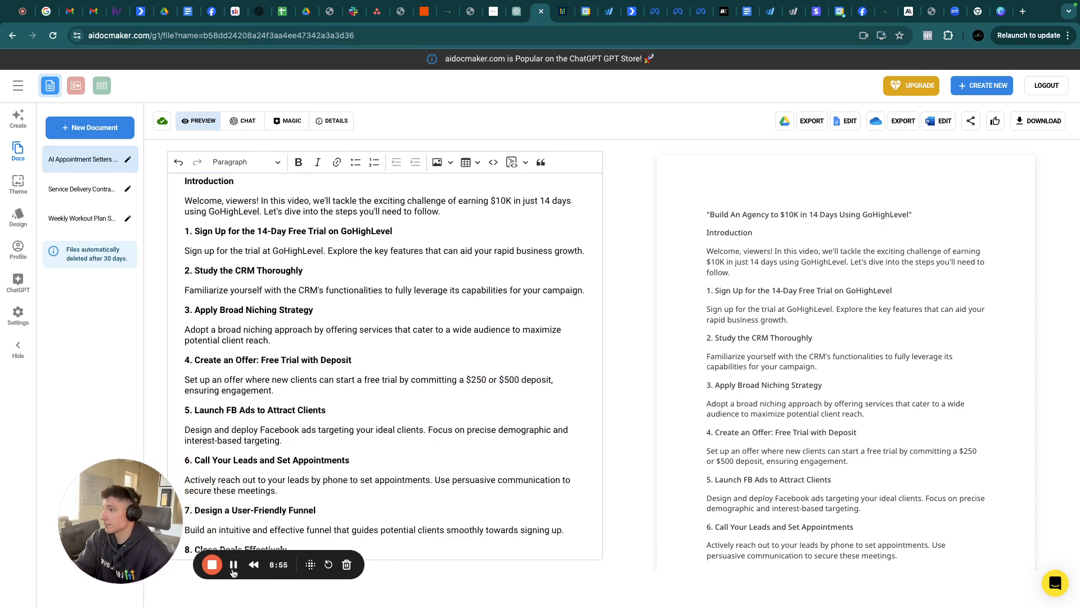
scroll(236, 562, down, 2)
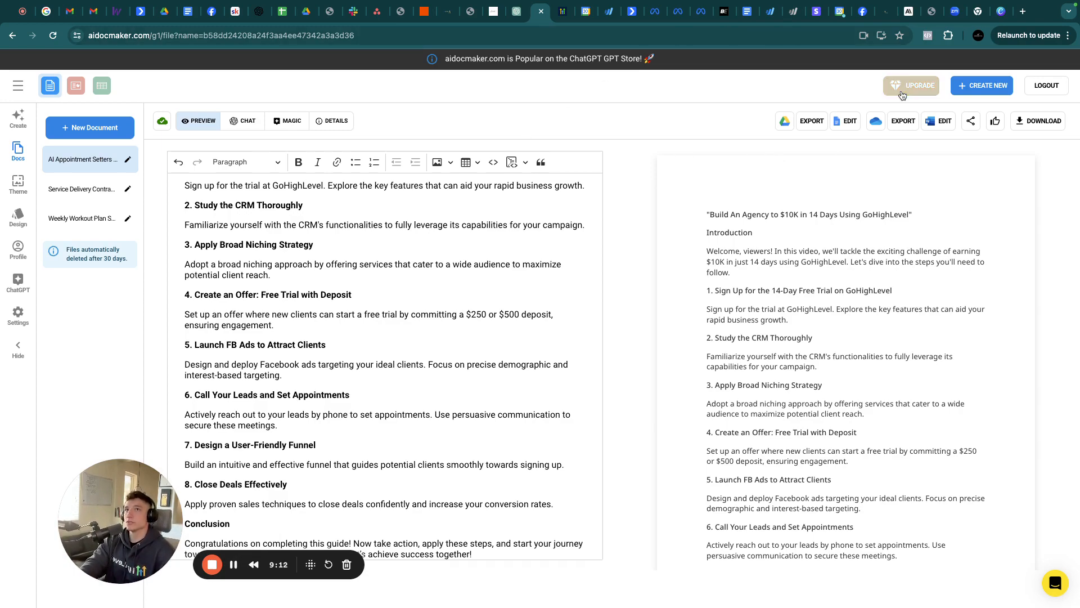
On Canva's home page, scroll to the top and limit the search to Canva templates
click(1001, 12)
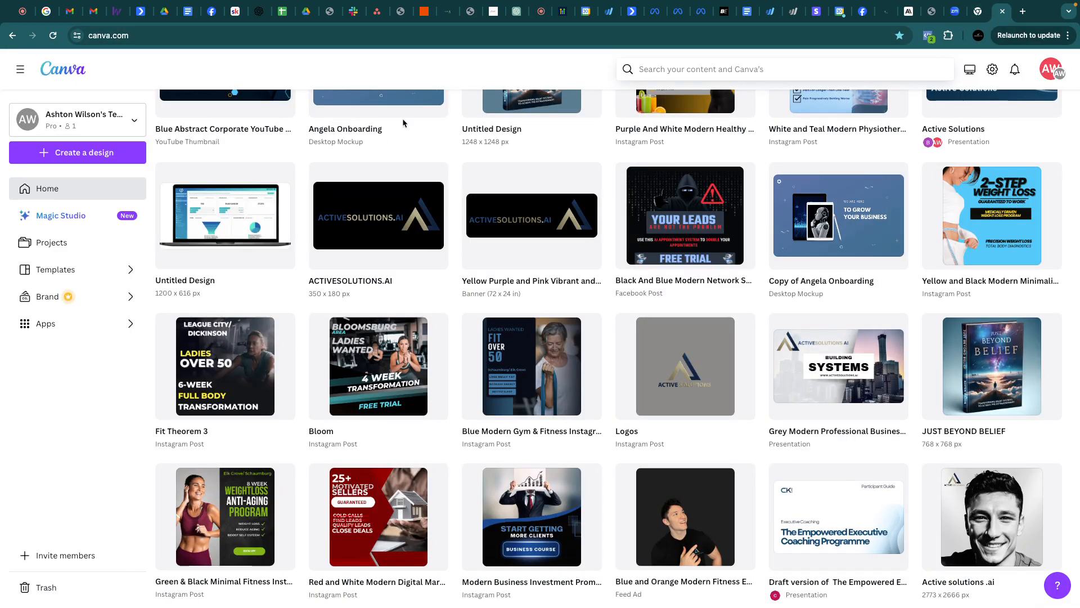
scroll(619, 488, up, 3)
scroll(620, 487, up, 20)
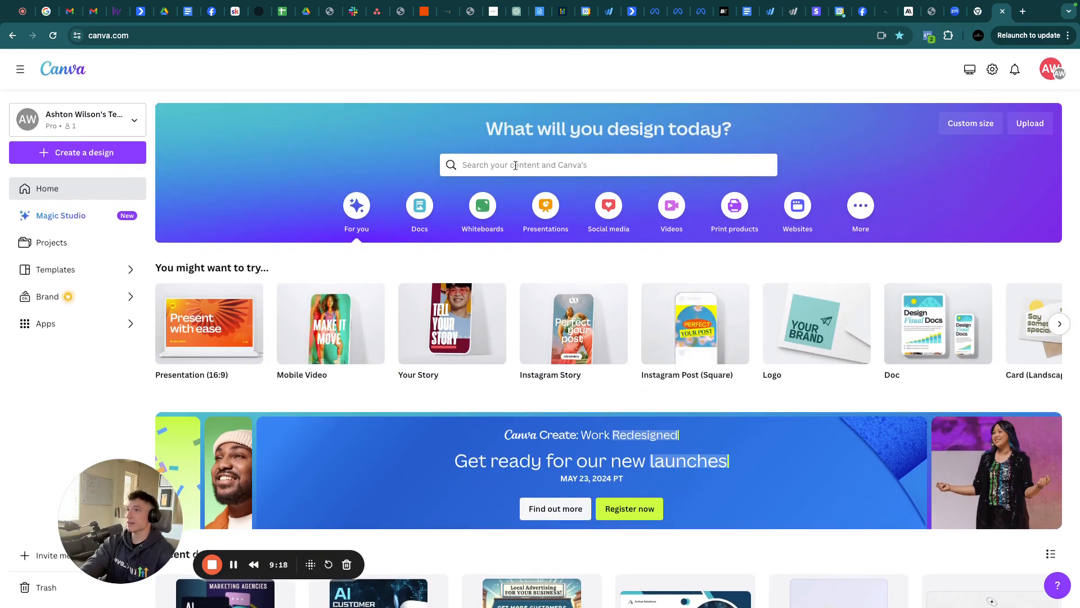
click(506, 162)
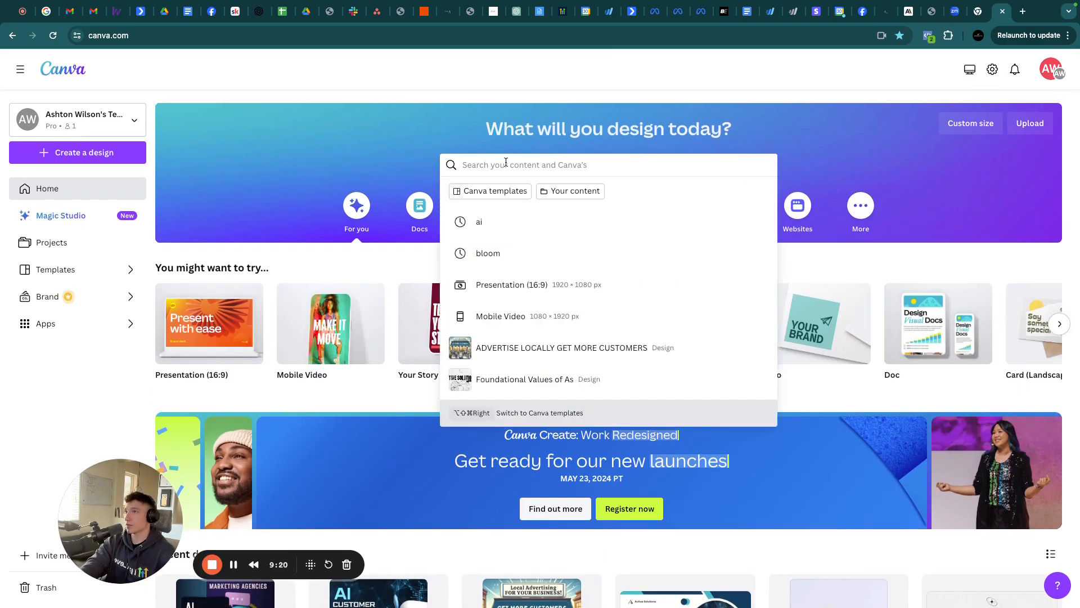
click(487, 189)
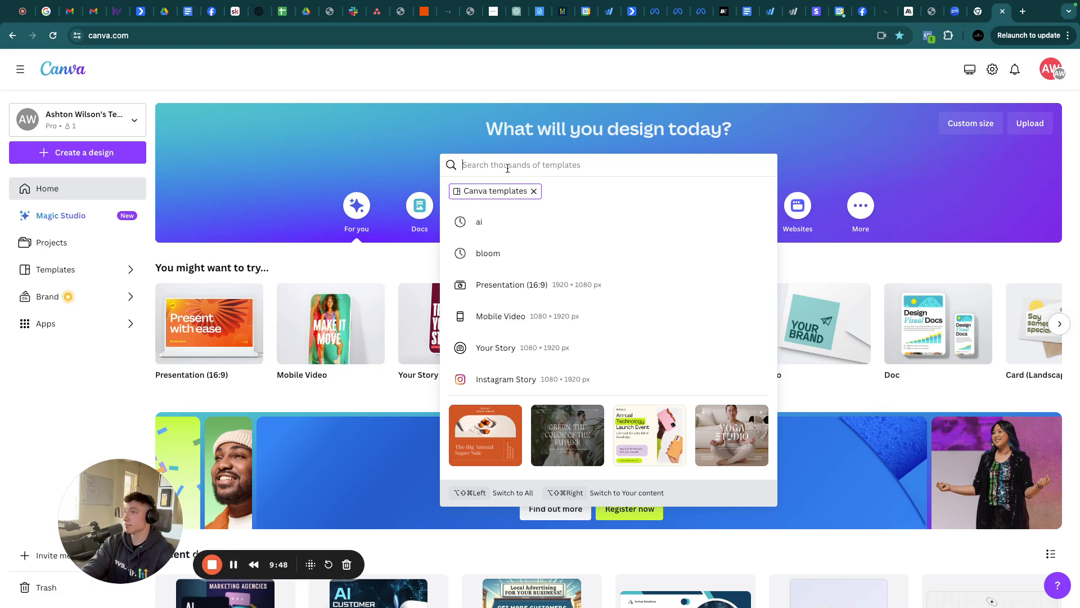
Search Canva templates for 'Business' and scroll through the results
text(Business)
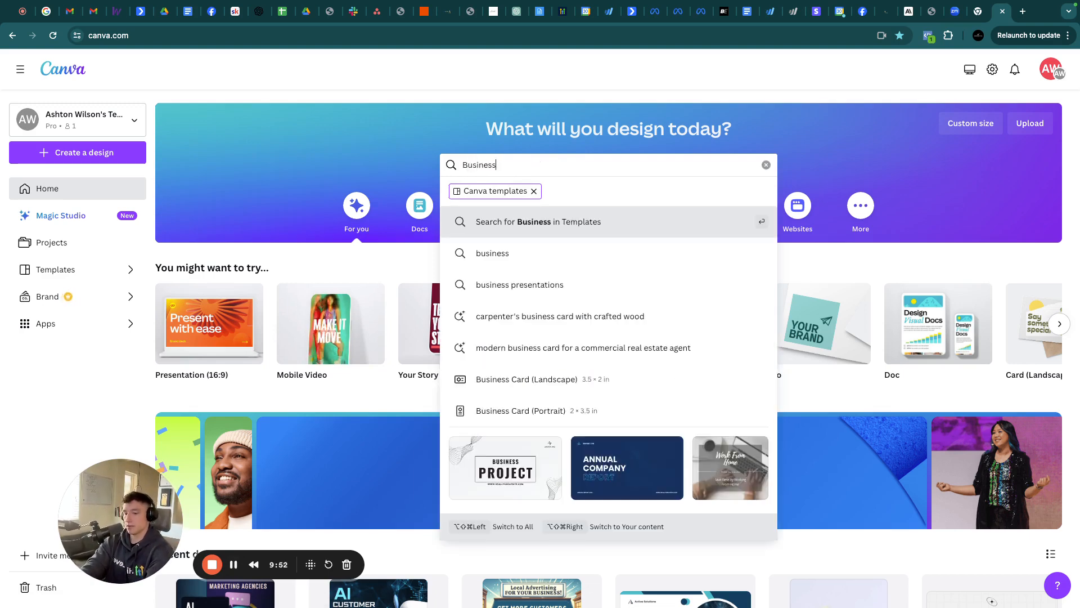
key(Return)
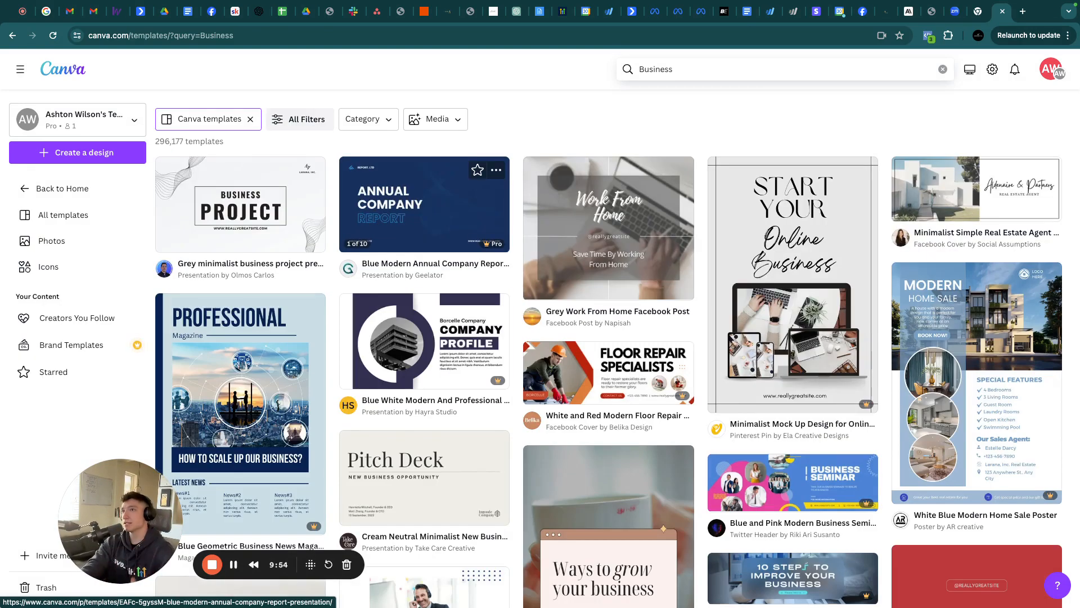
scroll(460, 370, down, 1)
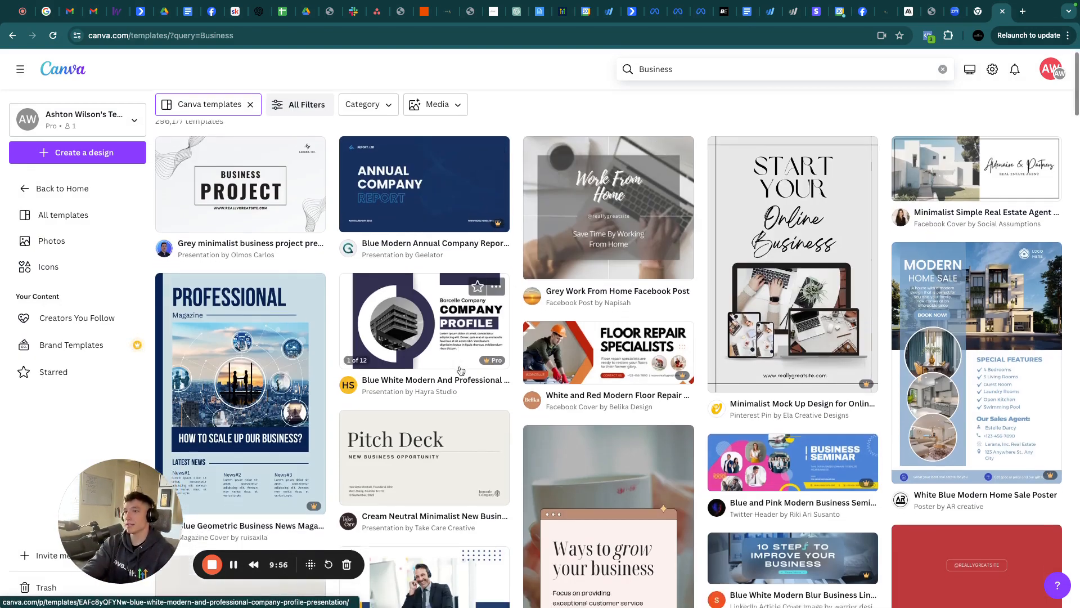
scroll(460, 370, down, 7)
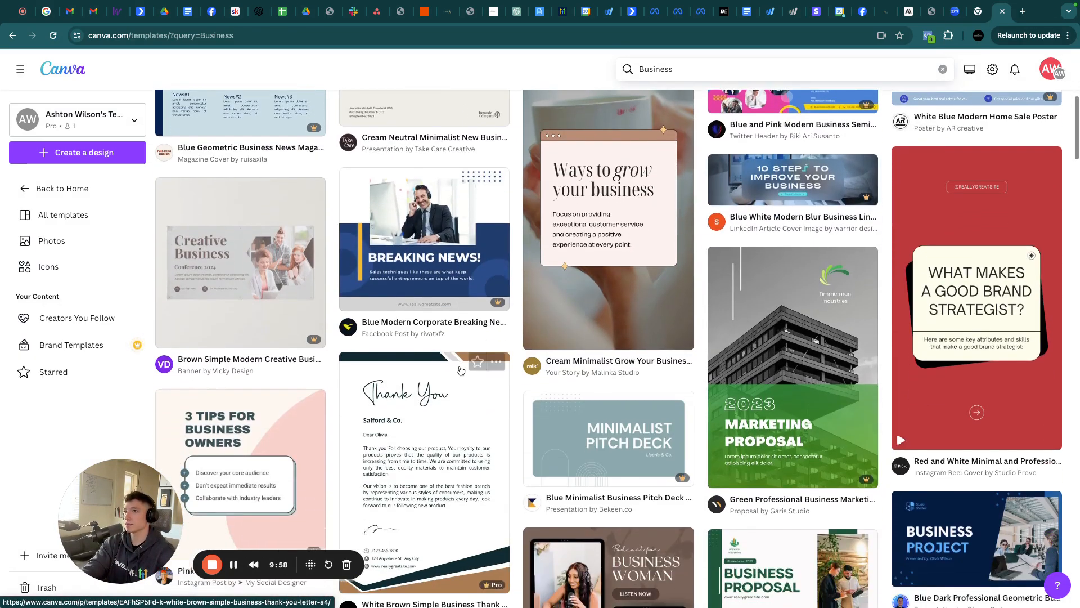
scroll(461, 371, down, 7)
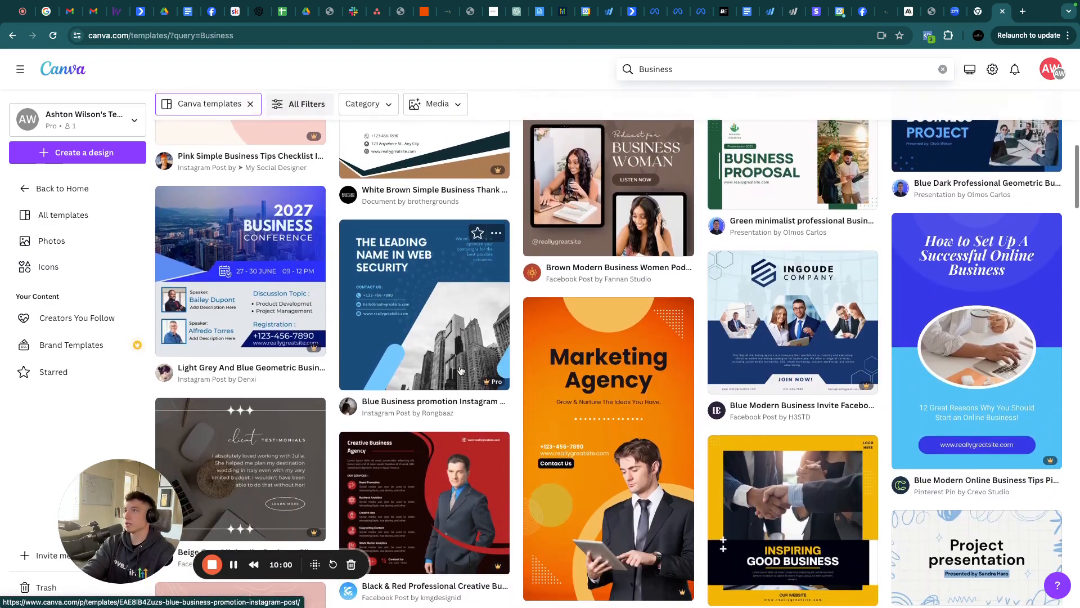
Preview the Digital Marketing Agency Promotion Facebook Post template
click(238, 569)
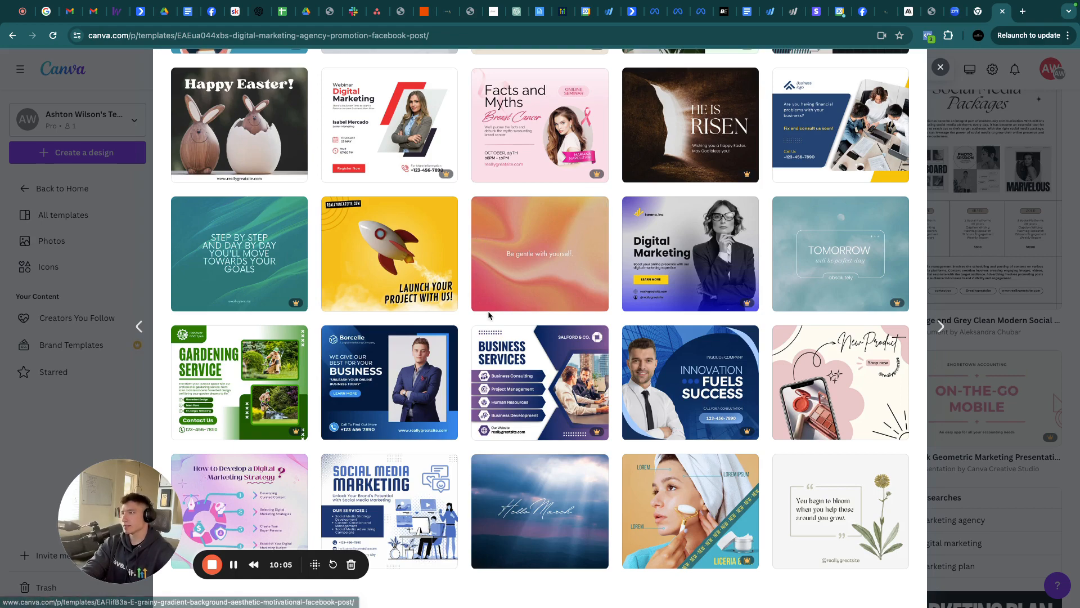
scroll(489, 315, up, 3)
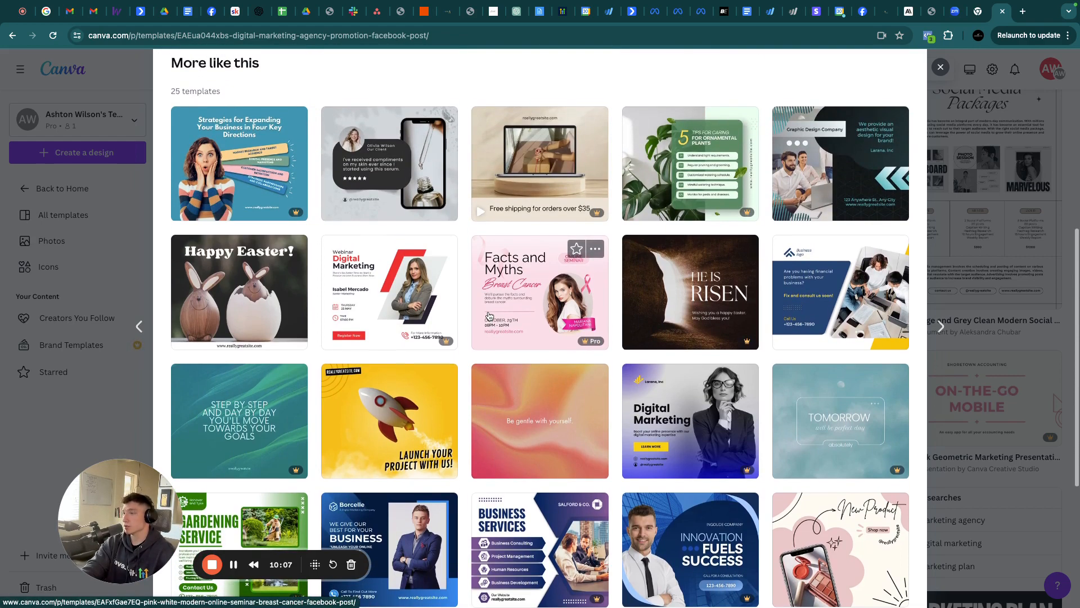
scroll(489, 307, up, 2)
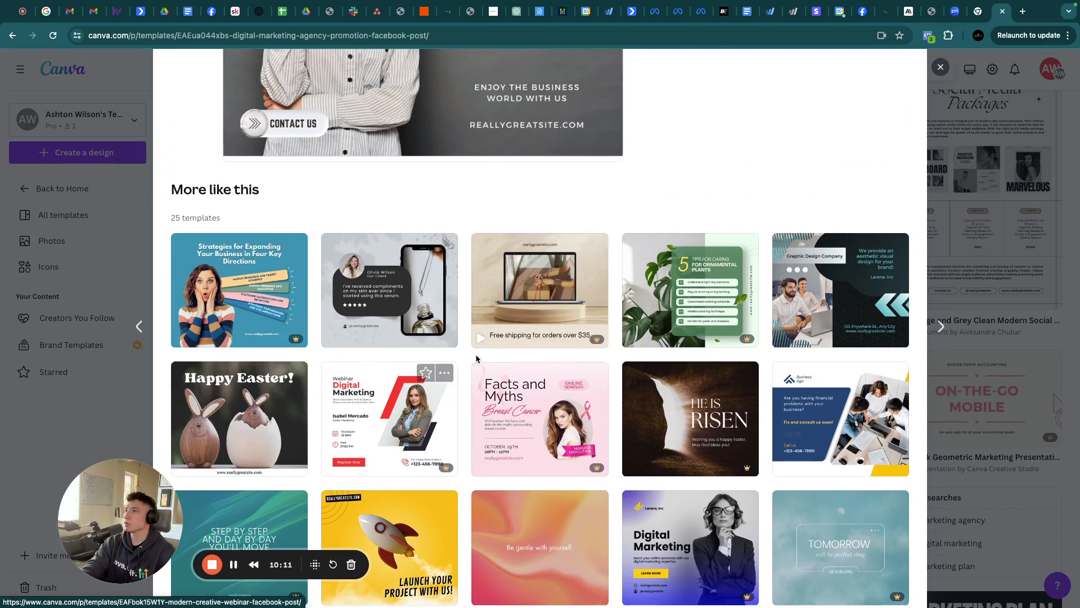
scroll(508, 339, up, 1)
scroll(508, 340, up, 1)
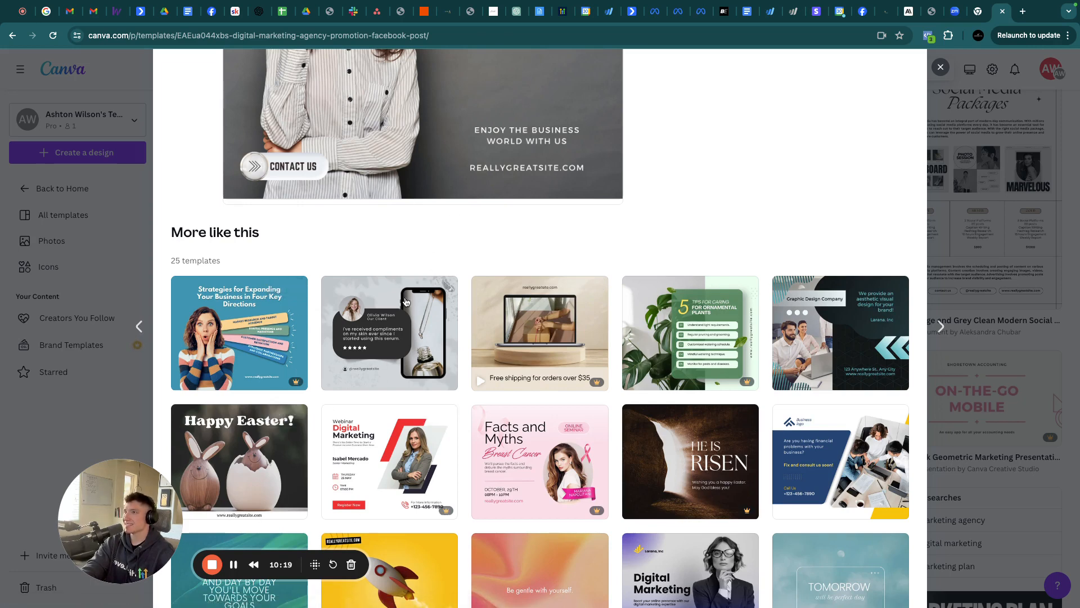
scroll(406, 301, up, 4)
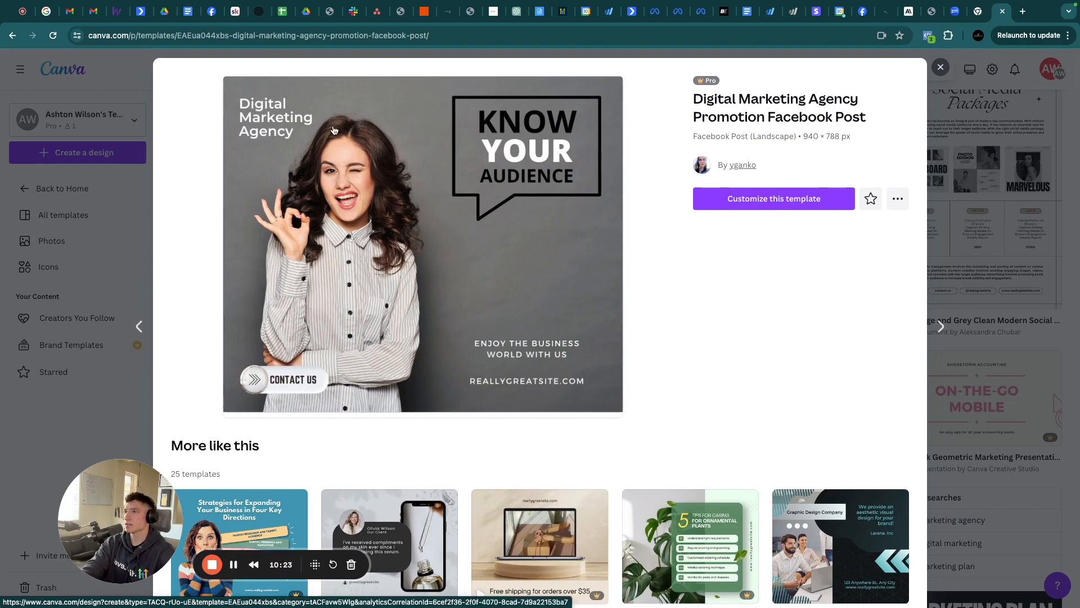
Open the Black & White Gradient Digital Marketing Instagram Post template as an editable design
click(941, 67)
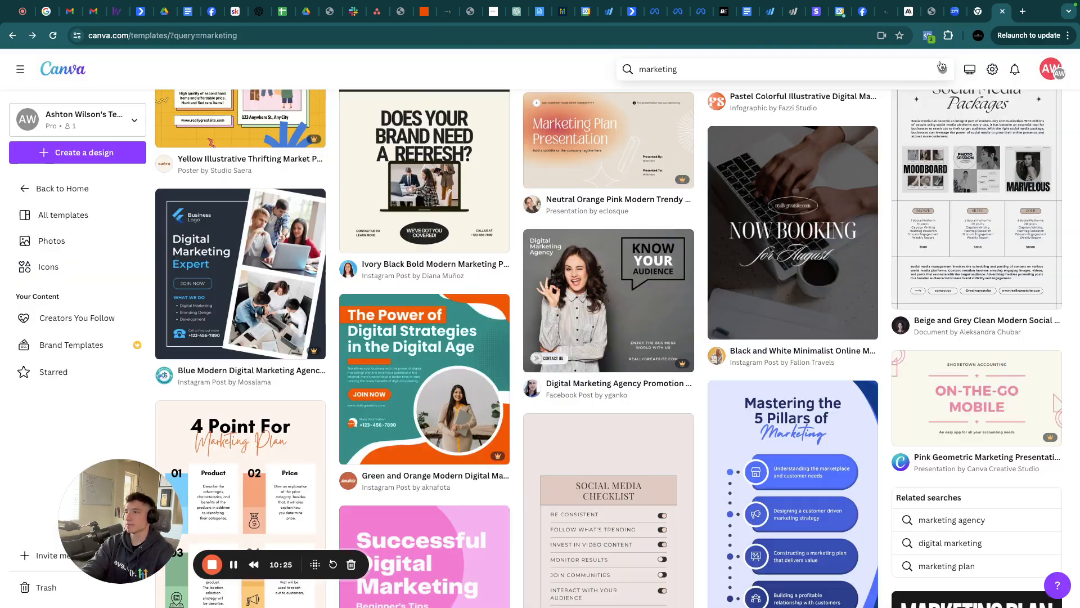
click(234, 564)
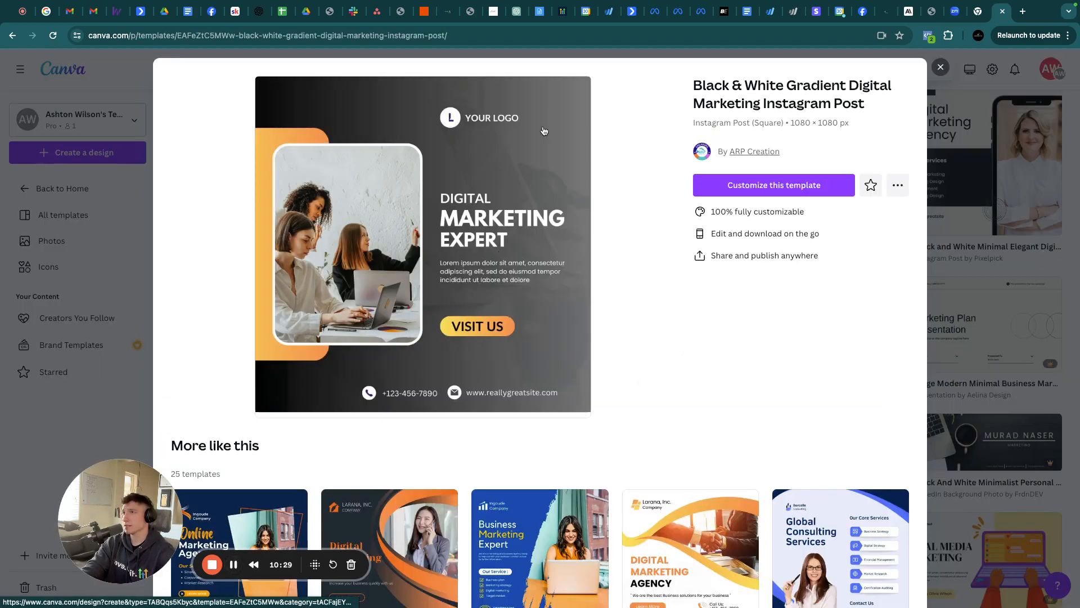
click(719, 180)
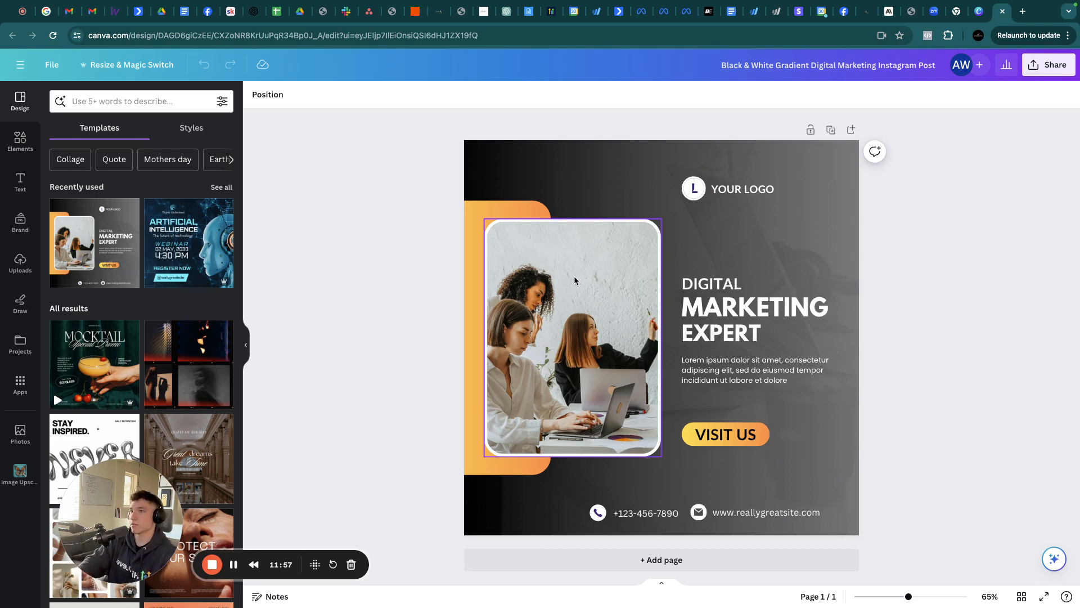
With the framed photo selected, search Photos for 'Marketing' and add the Digital Marketing word-cloud photo
click(590, 289)
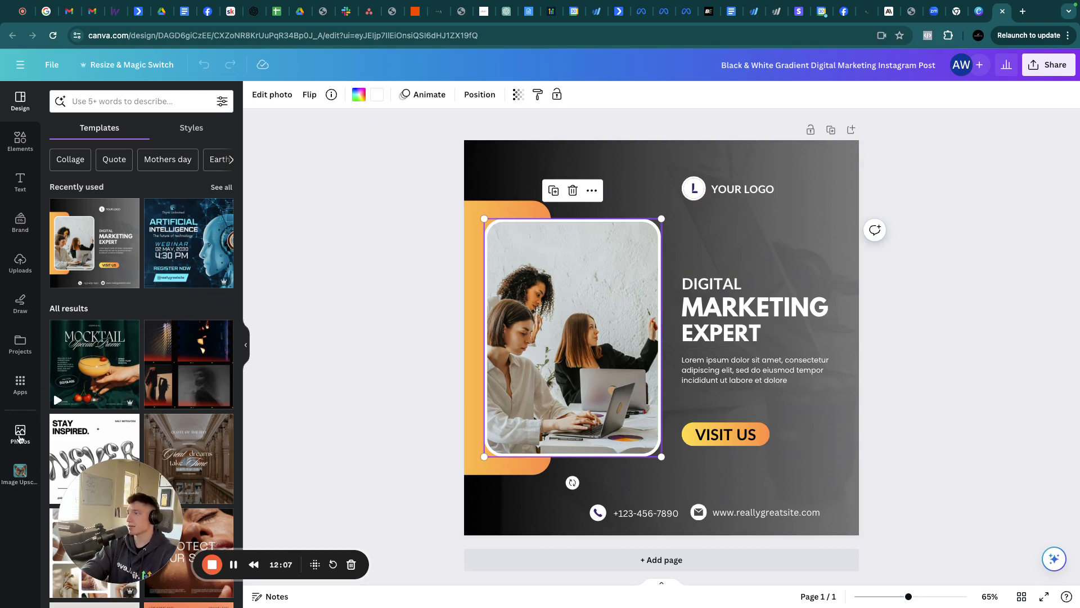
click(19, 436)
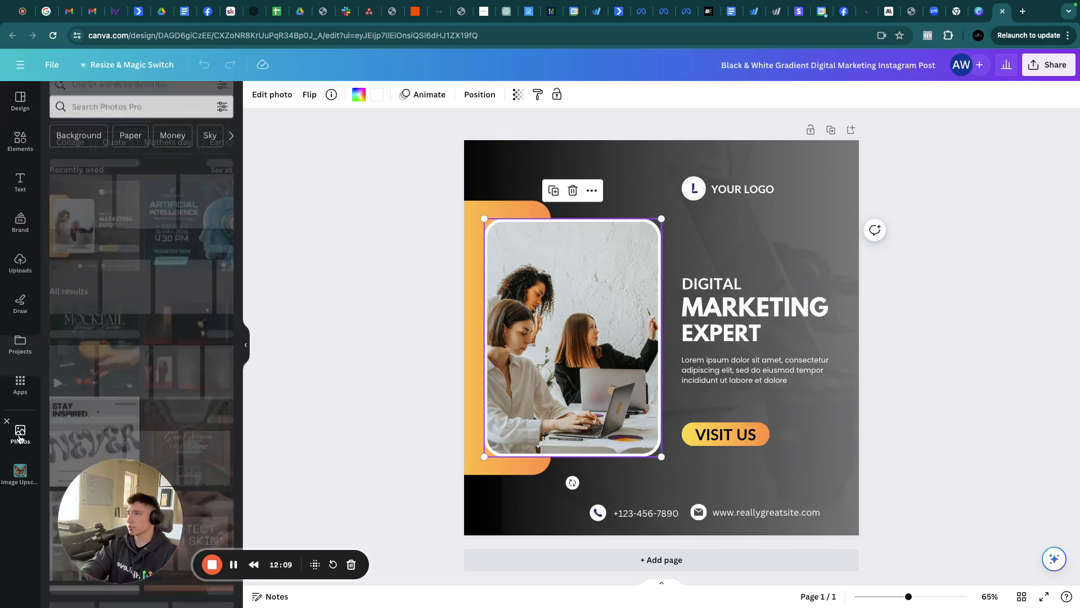
click(153, 103)
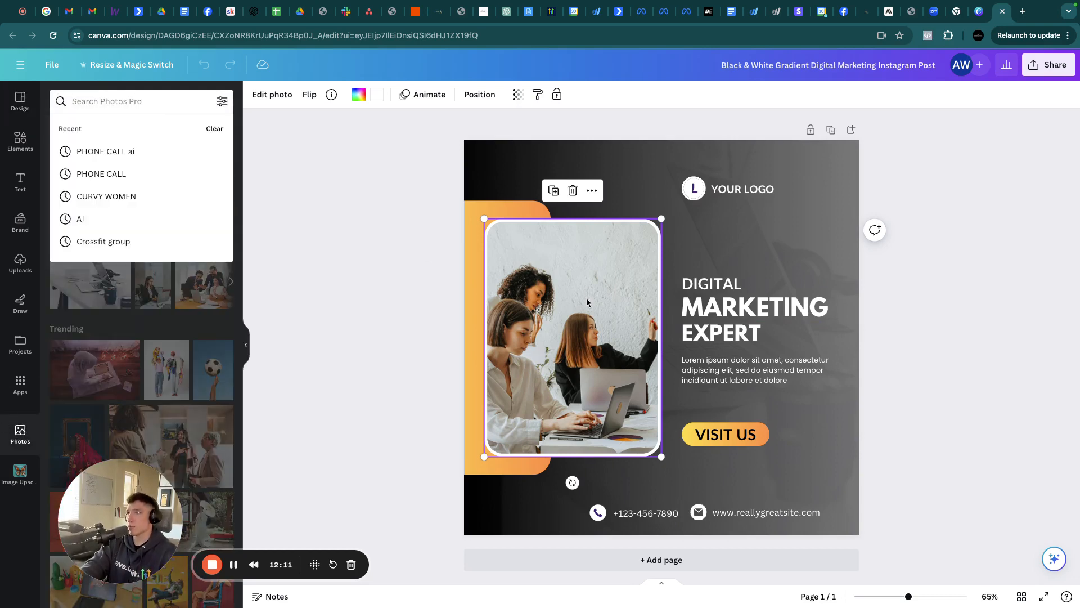
text(Market)
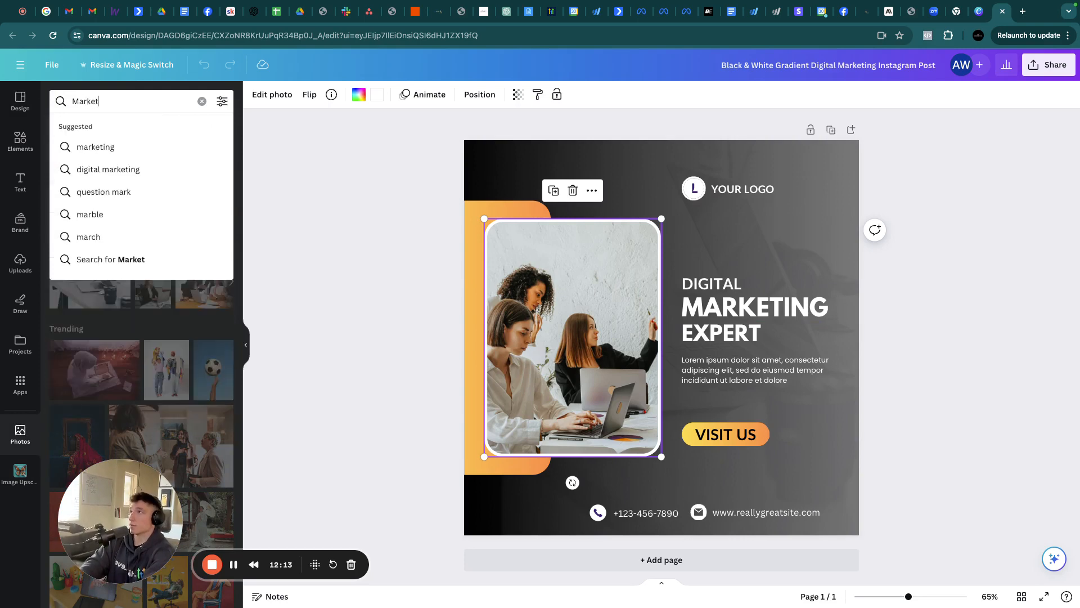
text(ing)
key(Return)
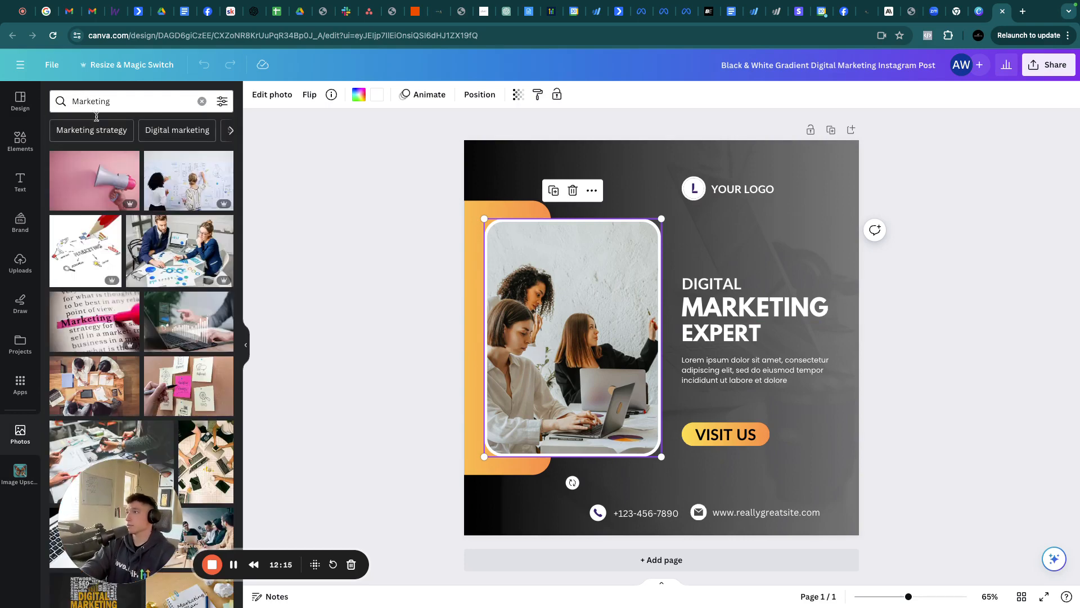
scroll(132, 291, down, 2)
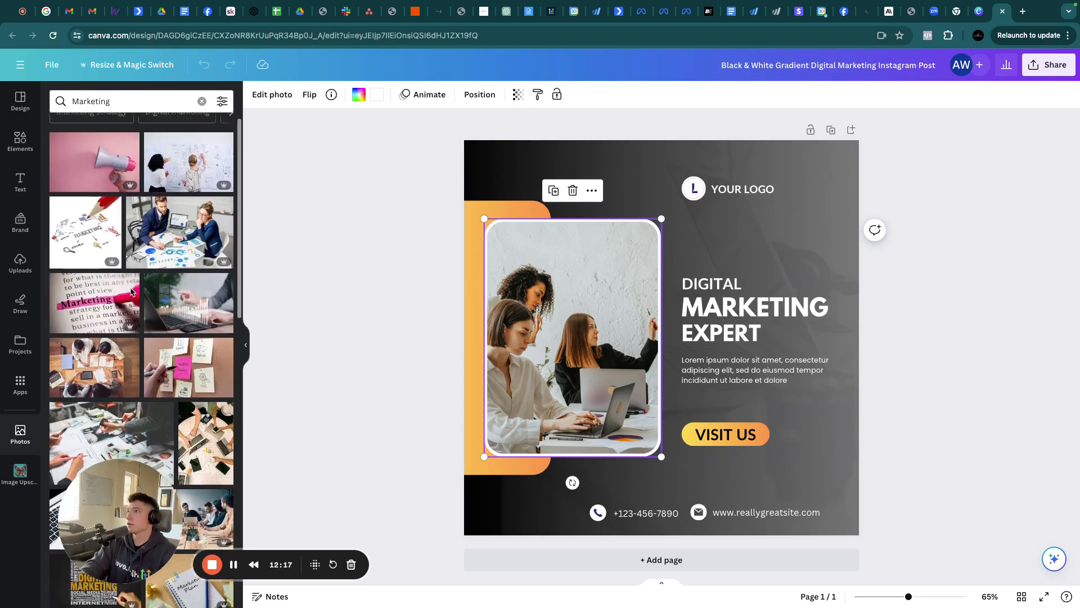
scroll(131, 292, down, 3)
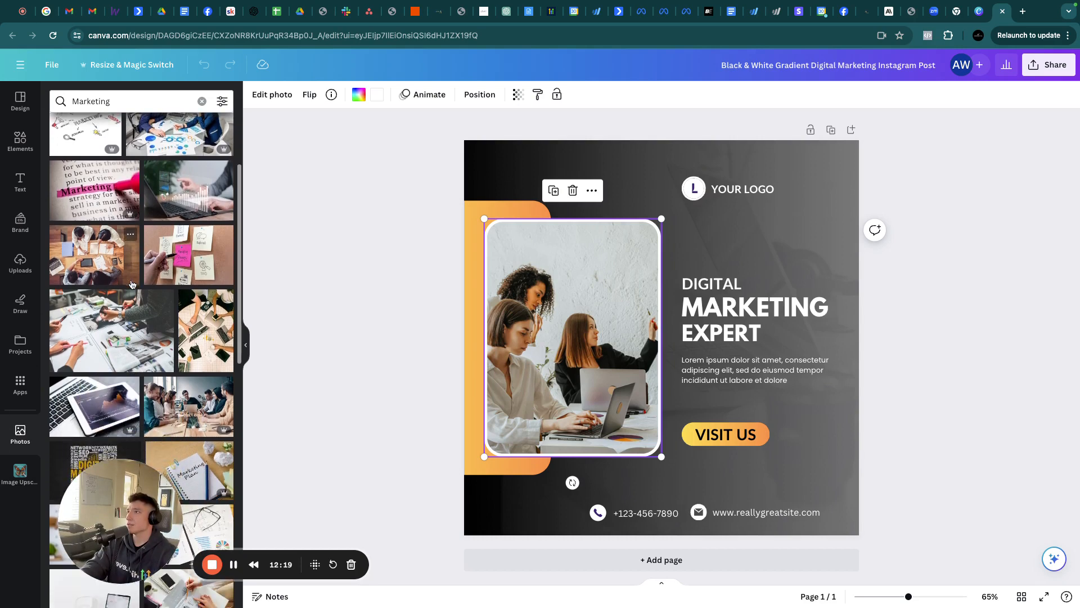
scroll(131, 284, down, 1)
scroll(130, 356, down, 3)
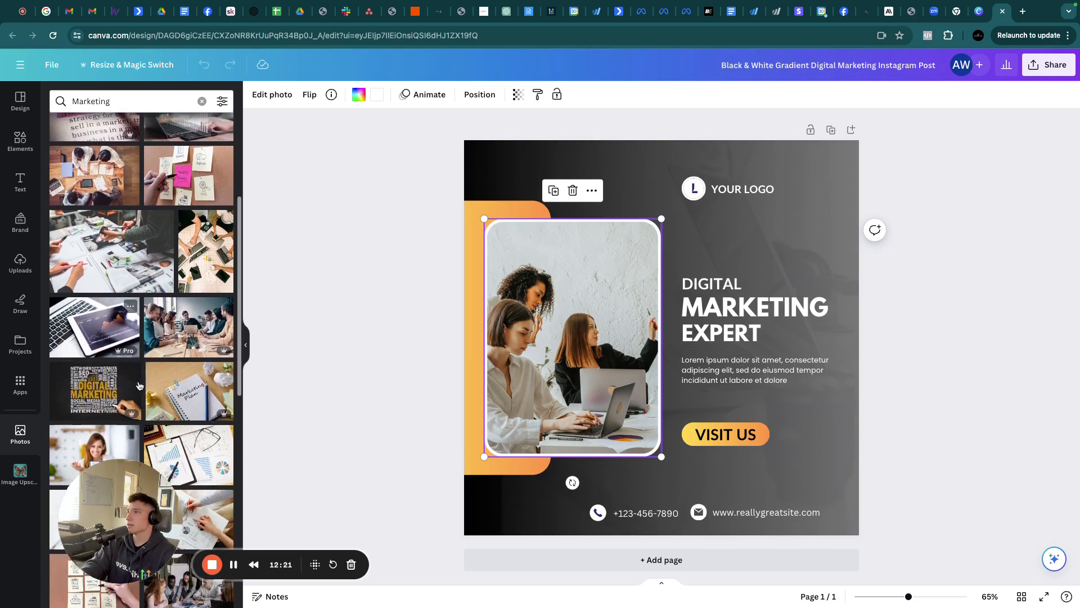
click(81, 343)
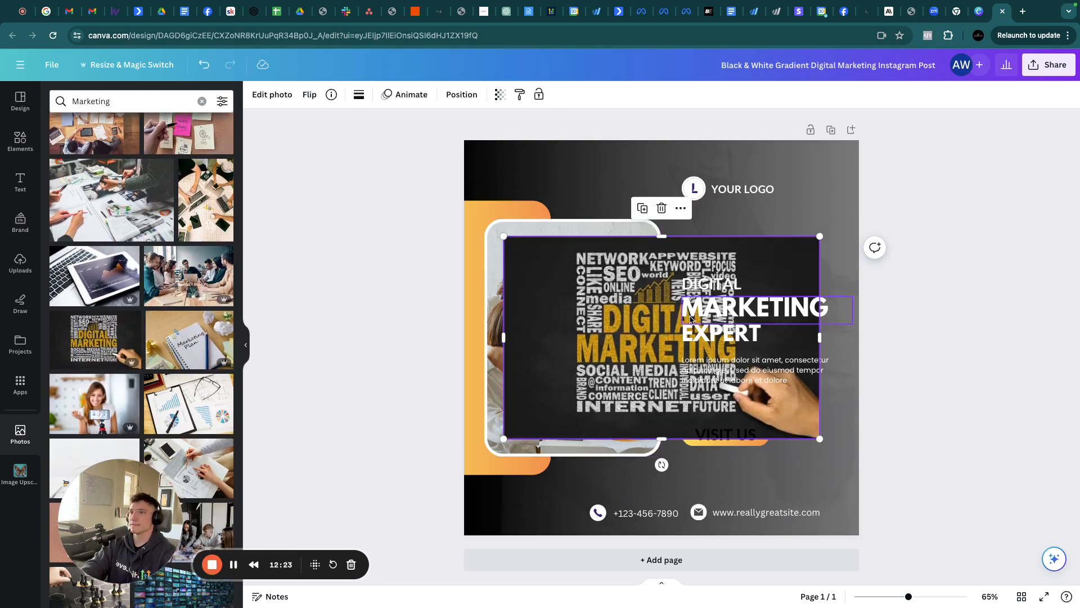
Place the word-cloud photo into the rounded frame and nudge its crop slightly right
drag(608, 321, 540, 336)
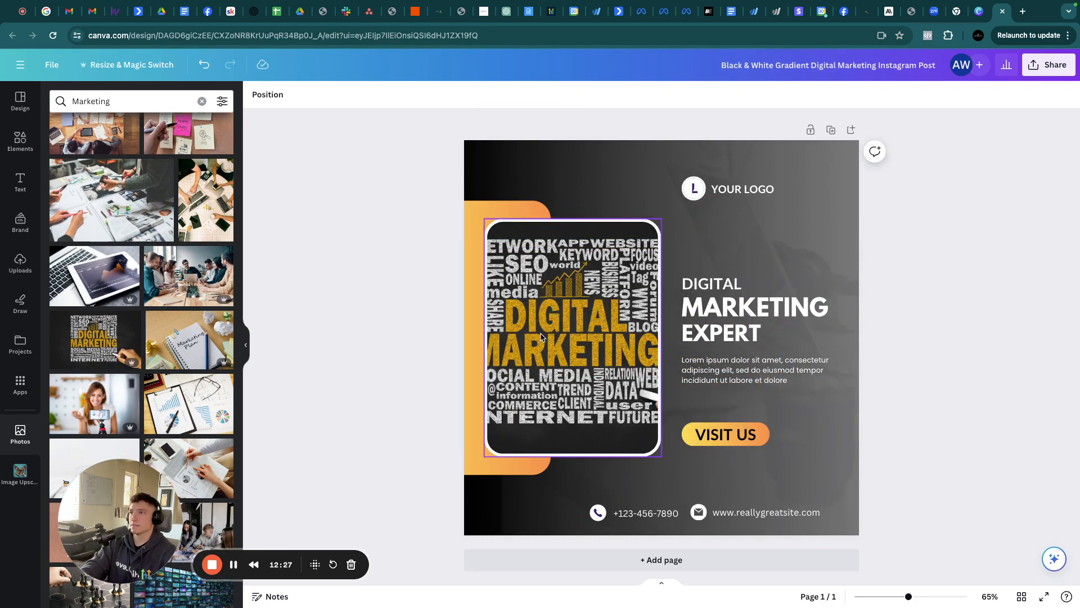
click(541, 336)
double_click(541, 336)
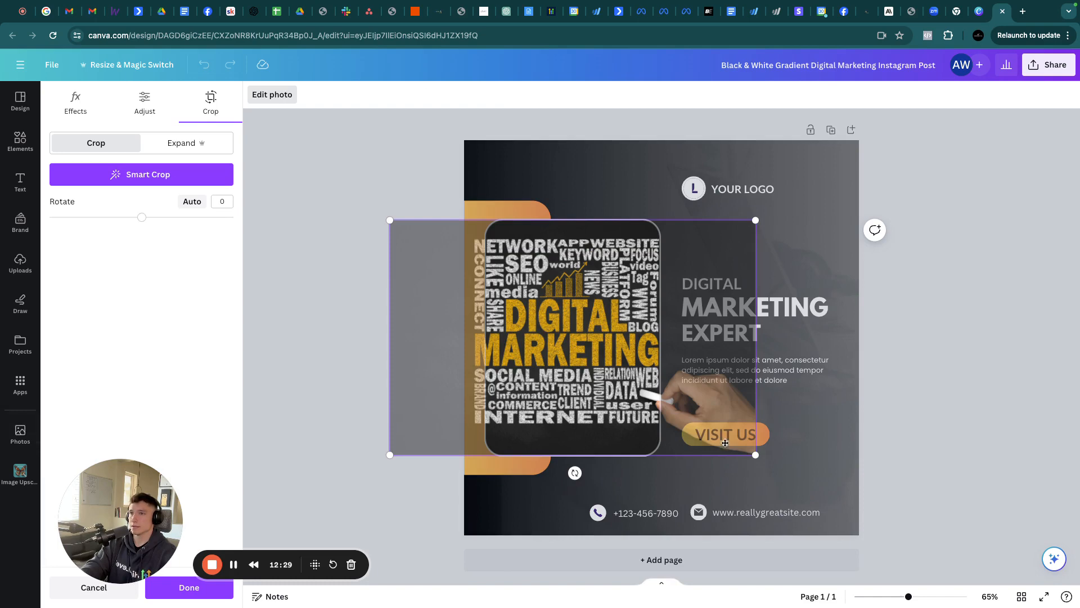
click(874, 382)
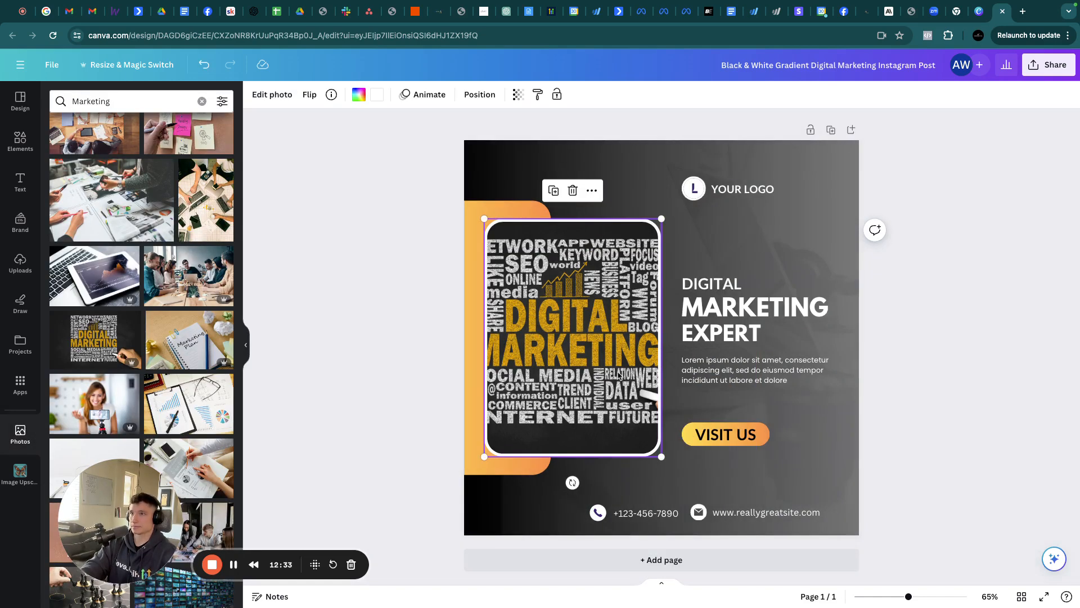
double_click(561, 365)
drag(561, 362, 567, 360)
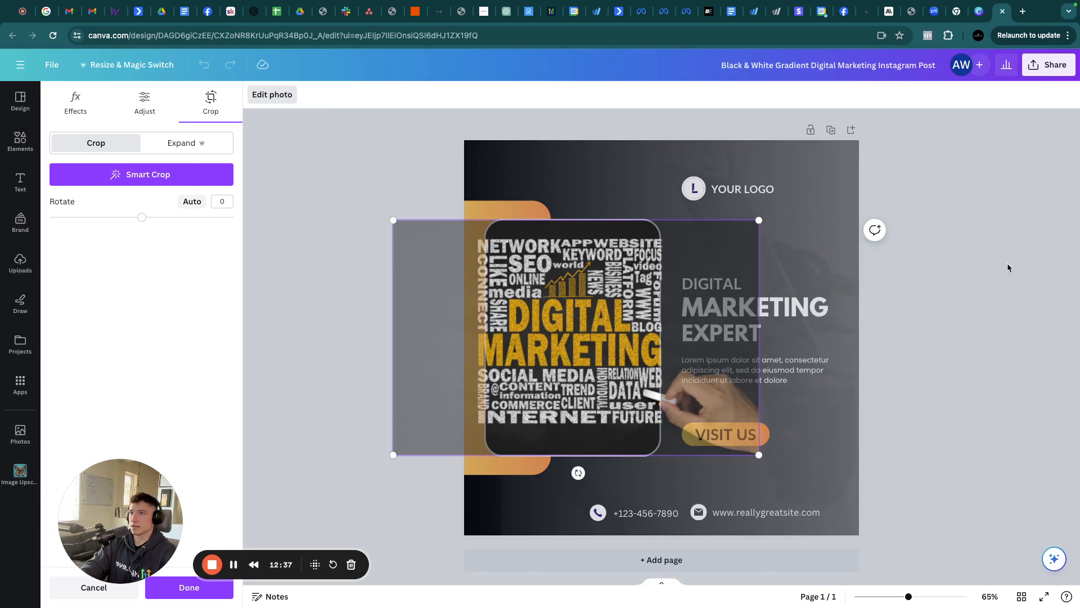
click(1004, 267)
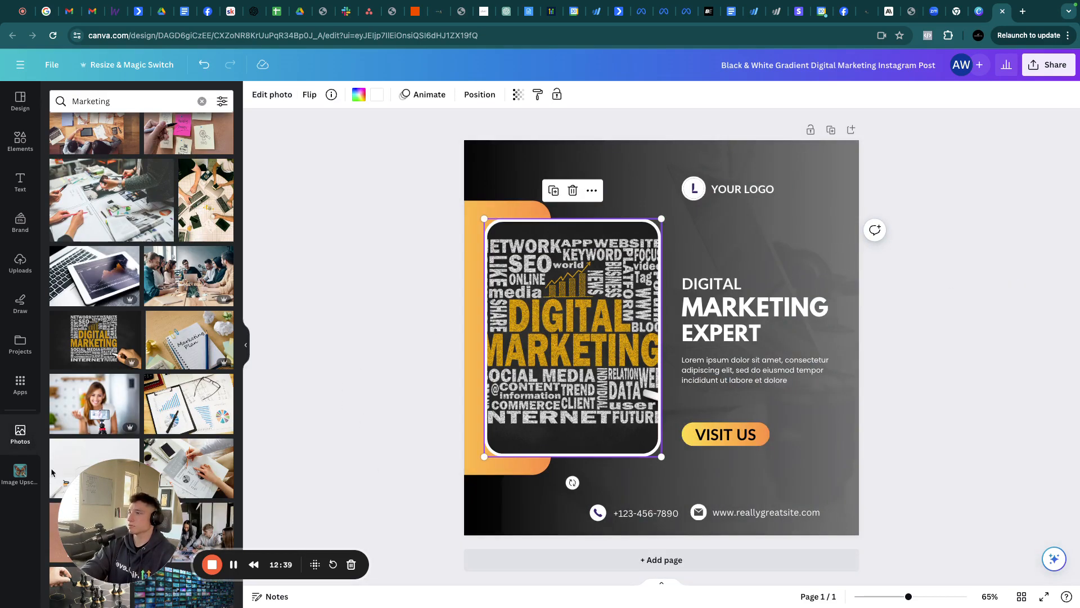
click(727, 189)
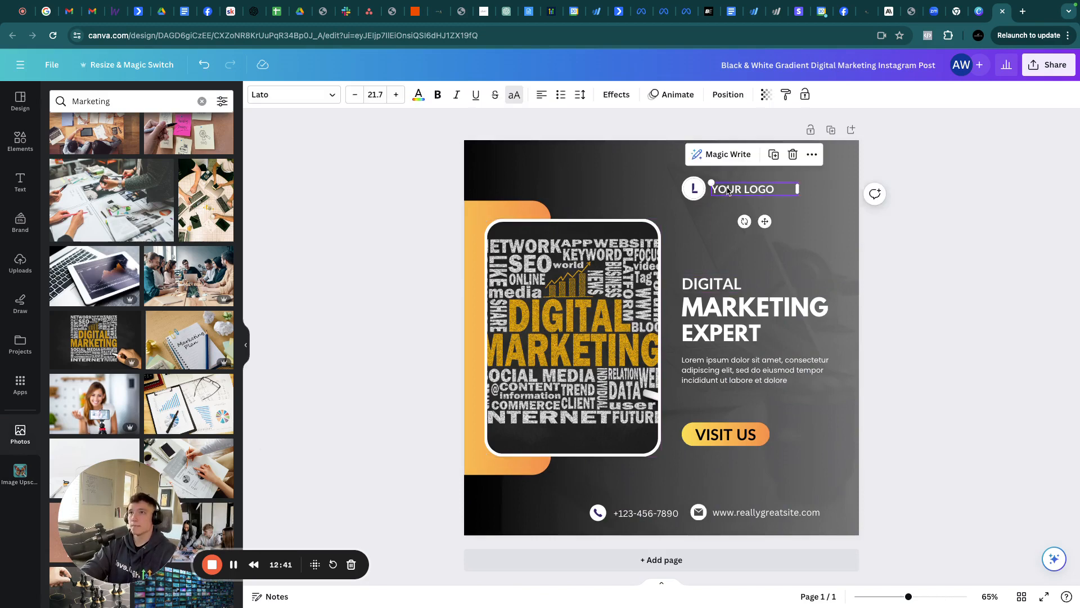
Delete the YOUR LOGO text, the L letter and the logo circle
click(790, 151)
click(694, 189)
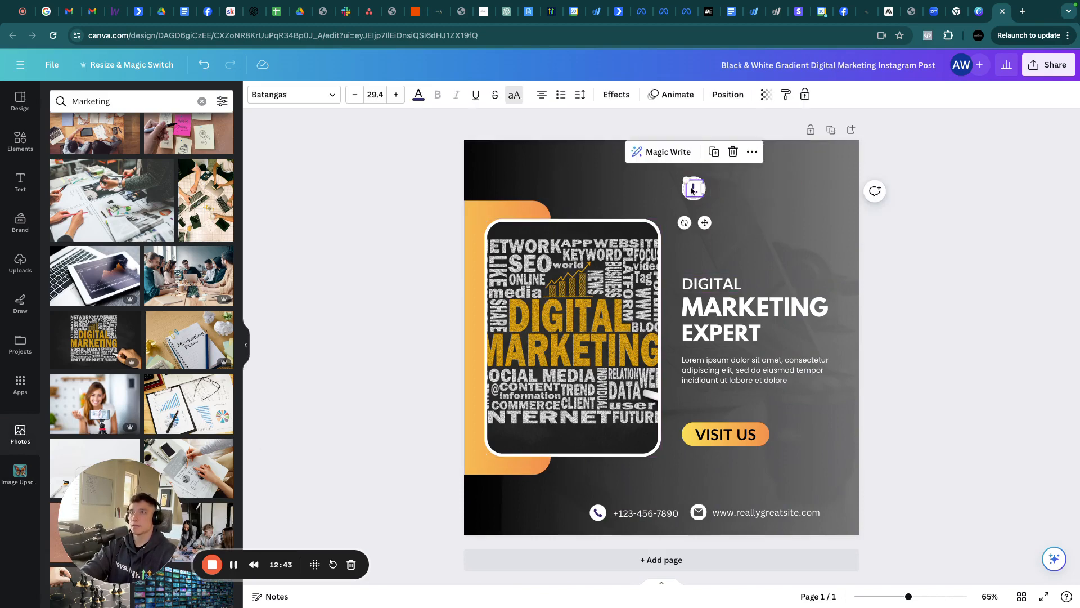
click(732, 152)
click(698, 191)
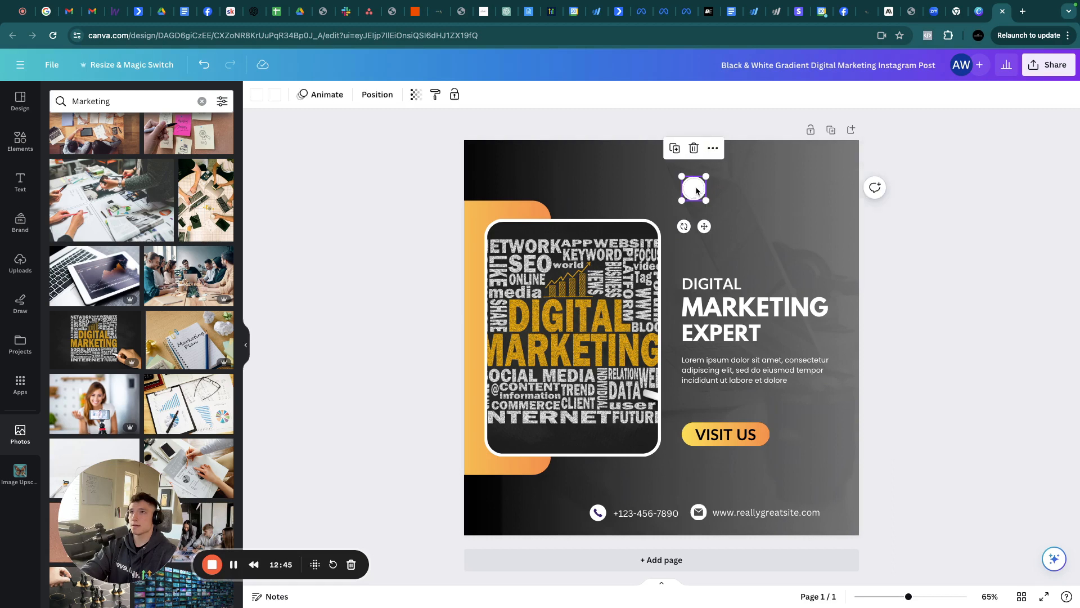
click(694, 150)
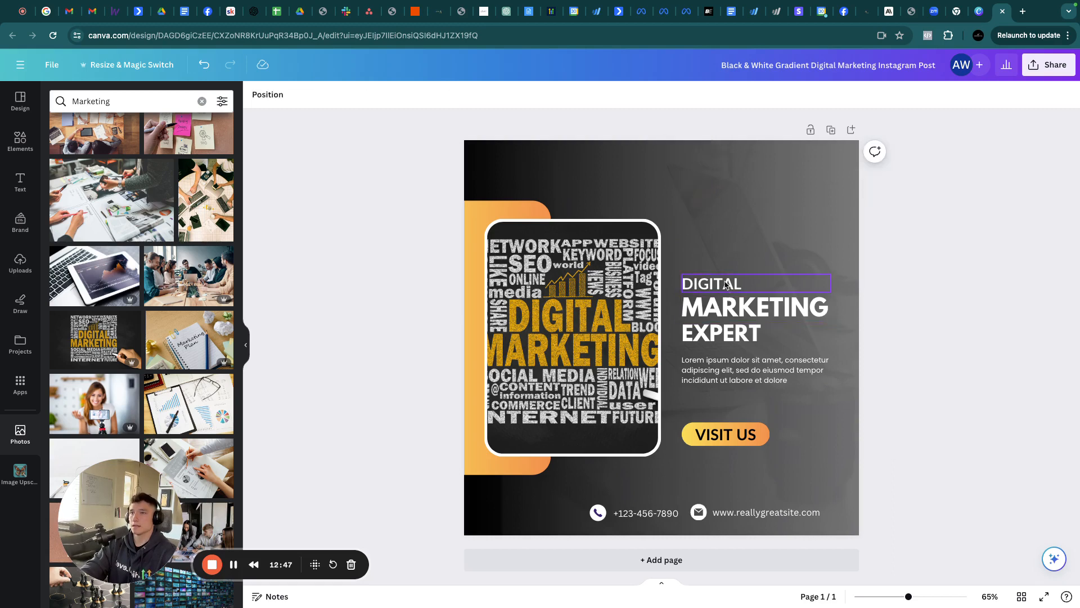
Move the DIGITAL and MARKETING heading texts up near the top of the post
click(726, 288)
drag(726, 288, 726, 184)
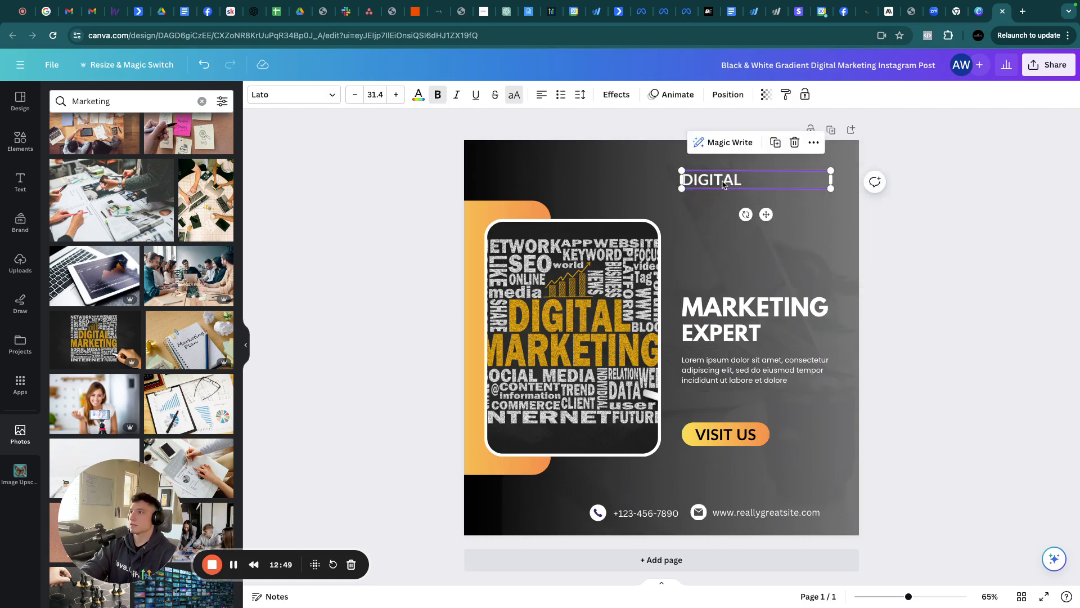
drag(720, 307, 715, 206)
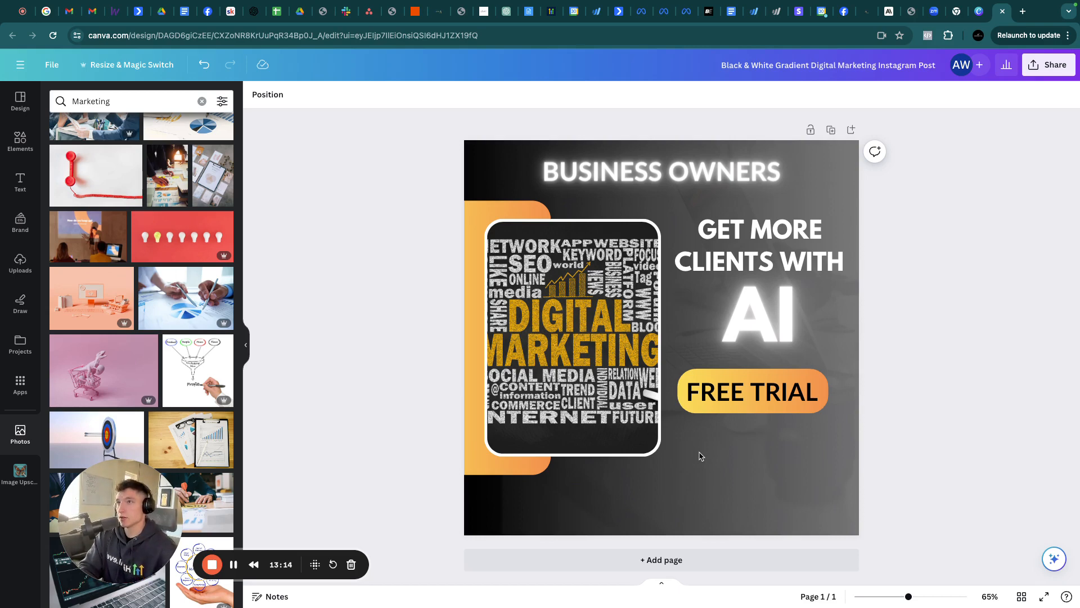
click(636, 180)
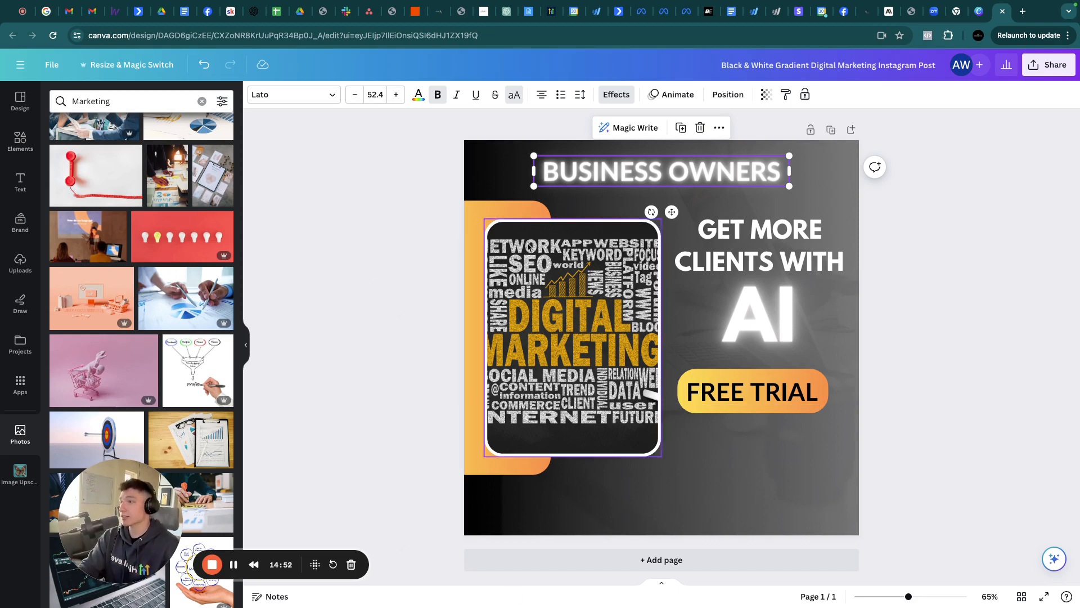
Download the design as a PNG at size 1.25, giving 1,350 × 1,350 px
click(1043, 64)
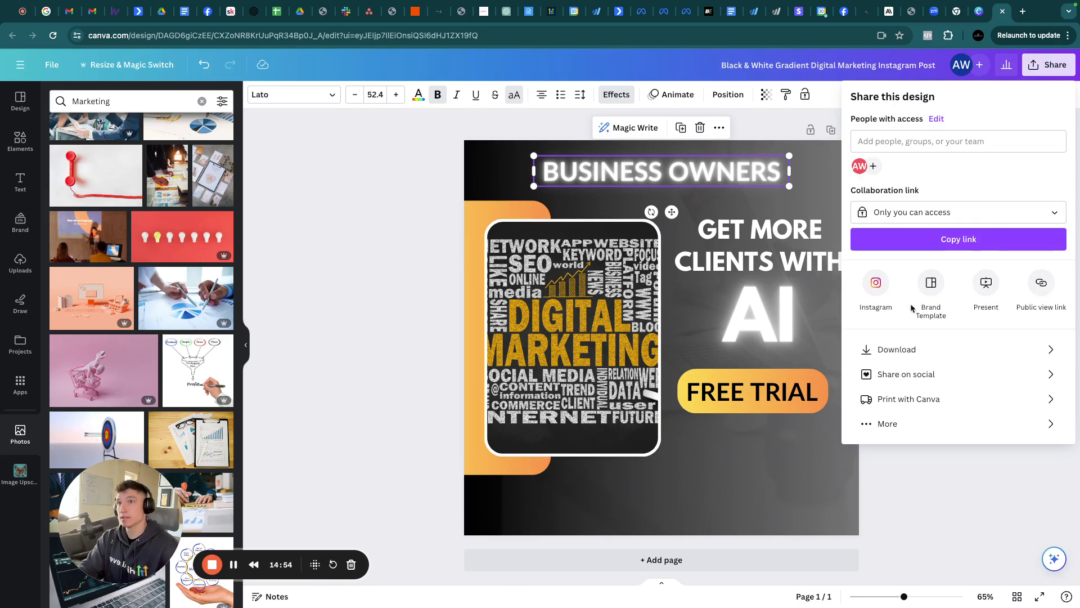
click(900, 347)
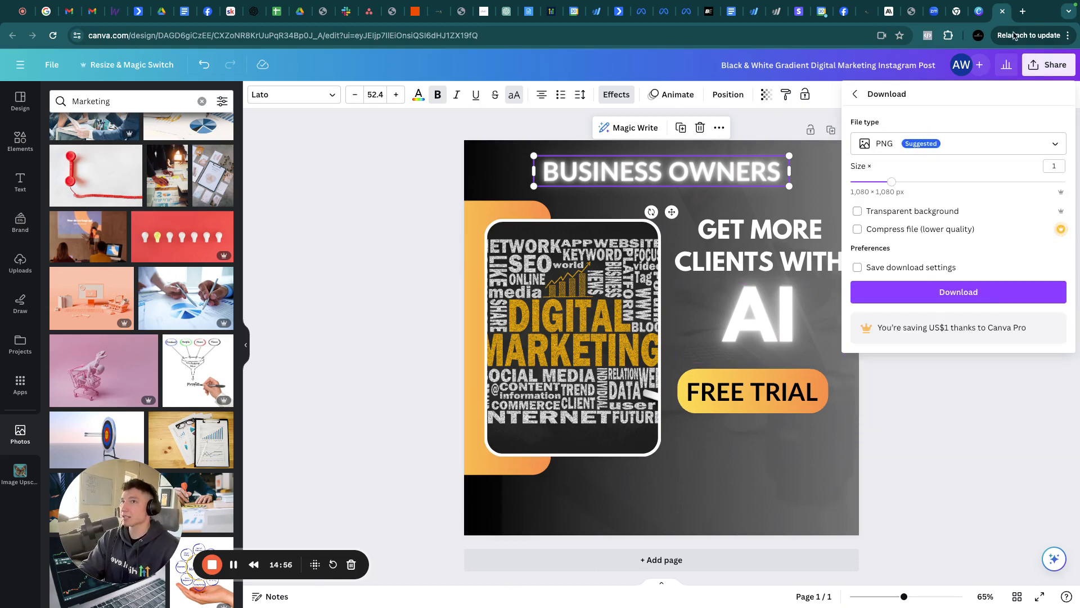
click(914, 183)
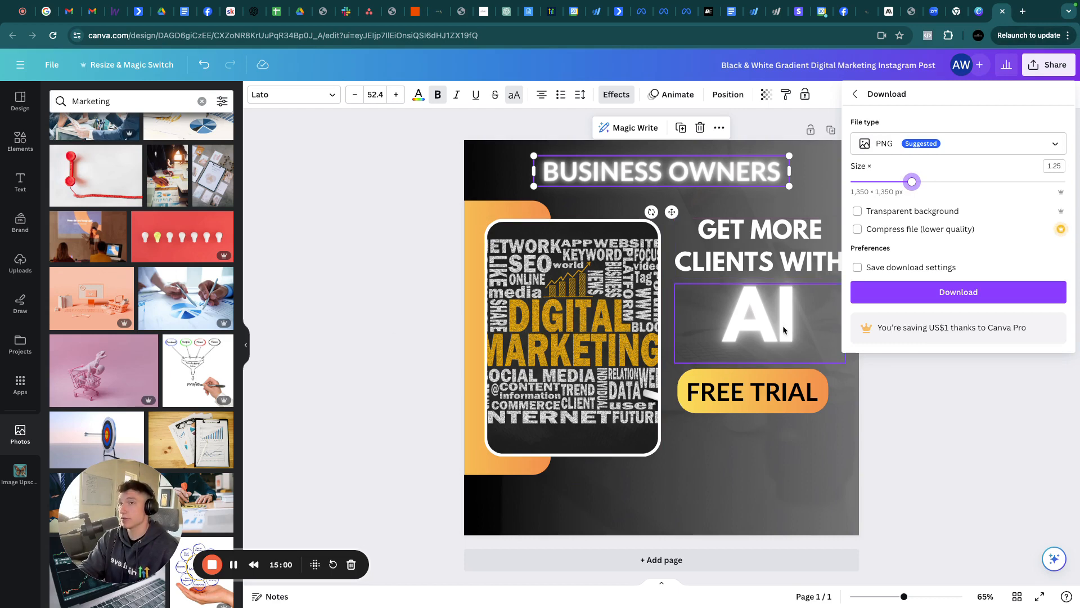
click(905, 291)
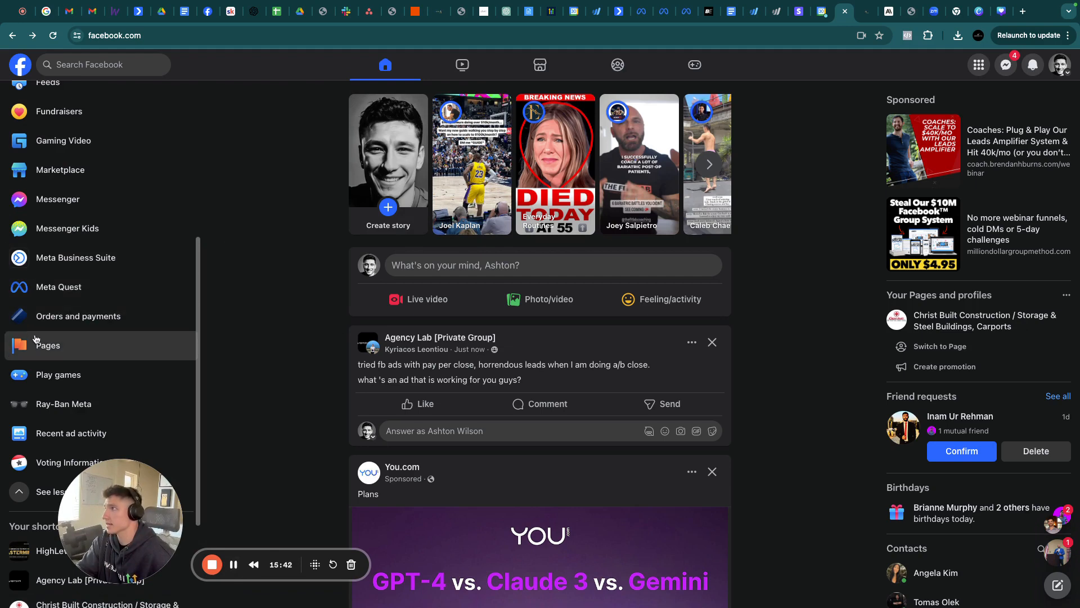
Open the Create your business portfolio form twice and close it each time without submitting
click(38, 344)
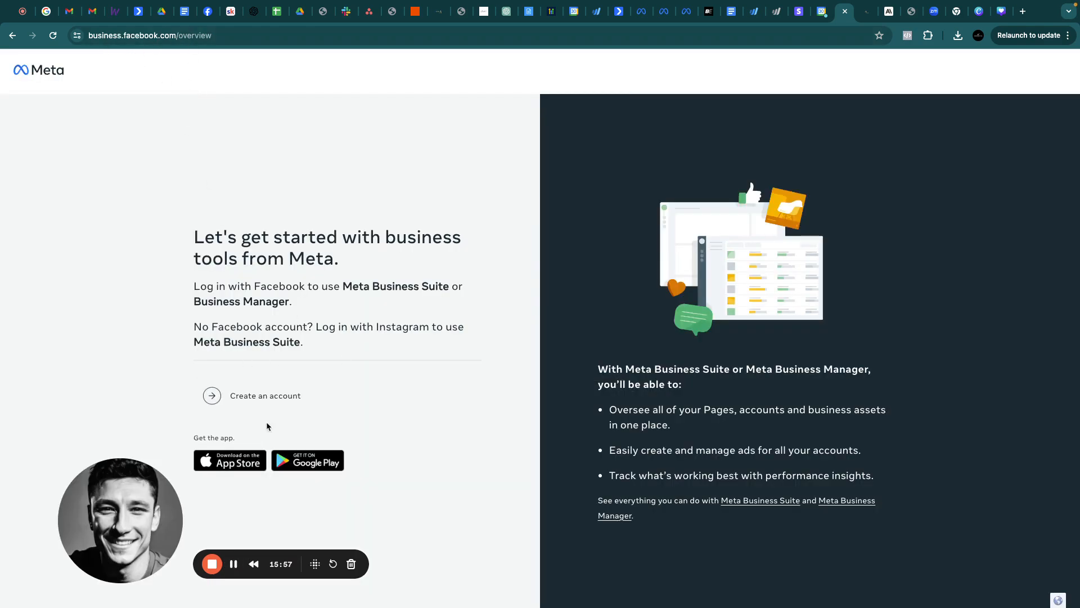
scroll(291, 372, down, 3)
scroll(295, 368, up, 2)
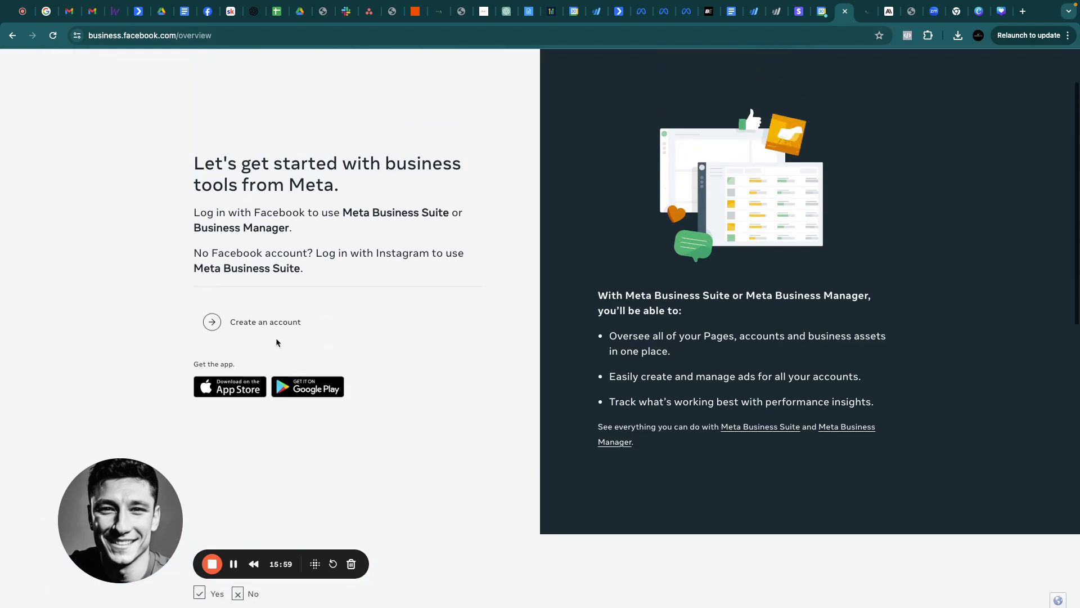
click(252, 326)
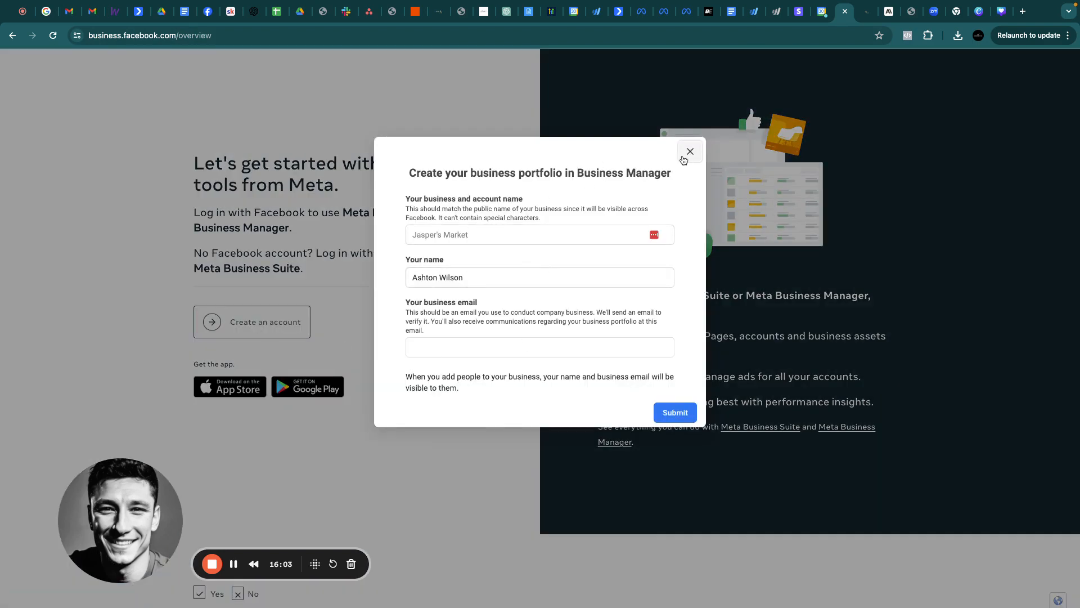
click(688, 152)
click(245, 336)
click(690, 151)
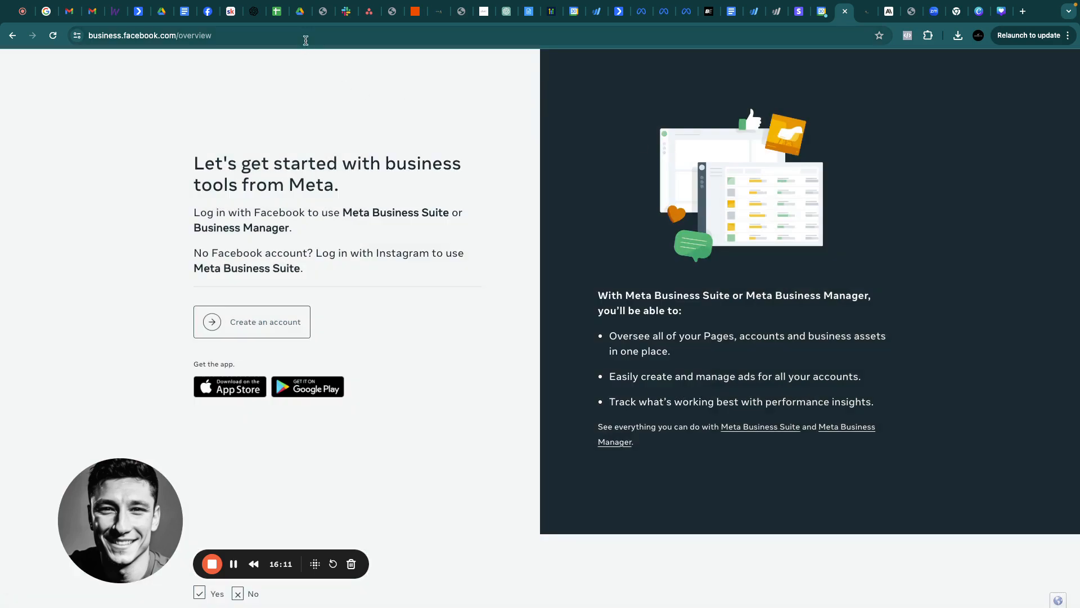
Search Facebook for 'ads manager', open Ads Manager, then head to Business settings
click(233, 564)
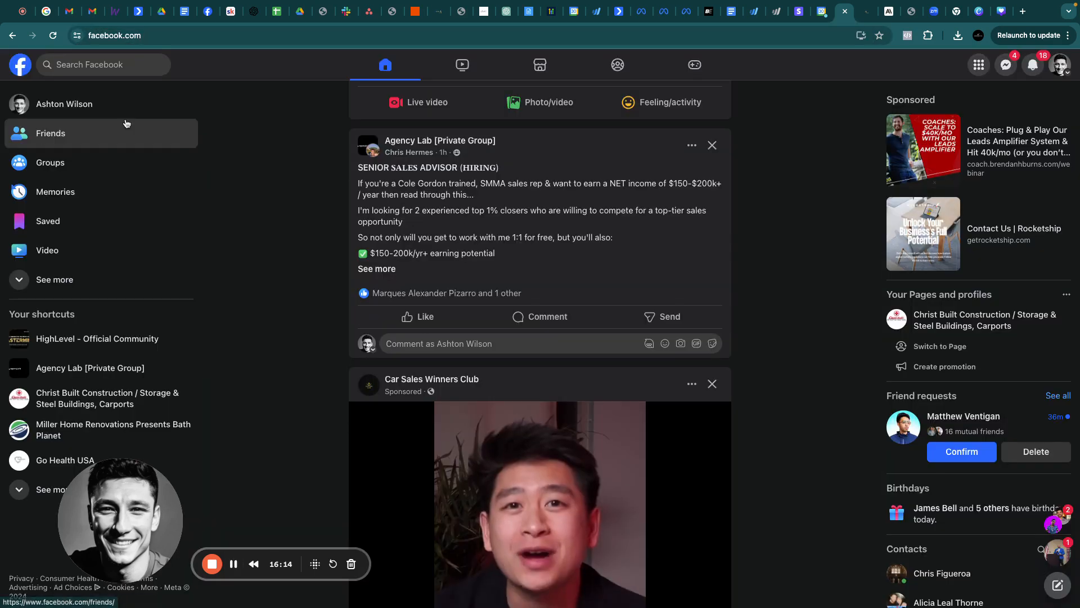
click(90, 64)
text(ads)
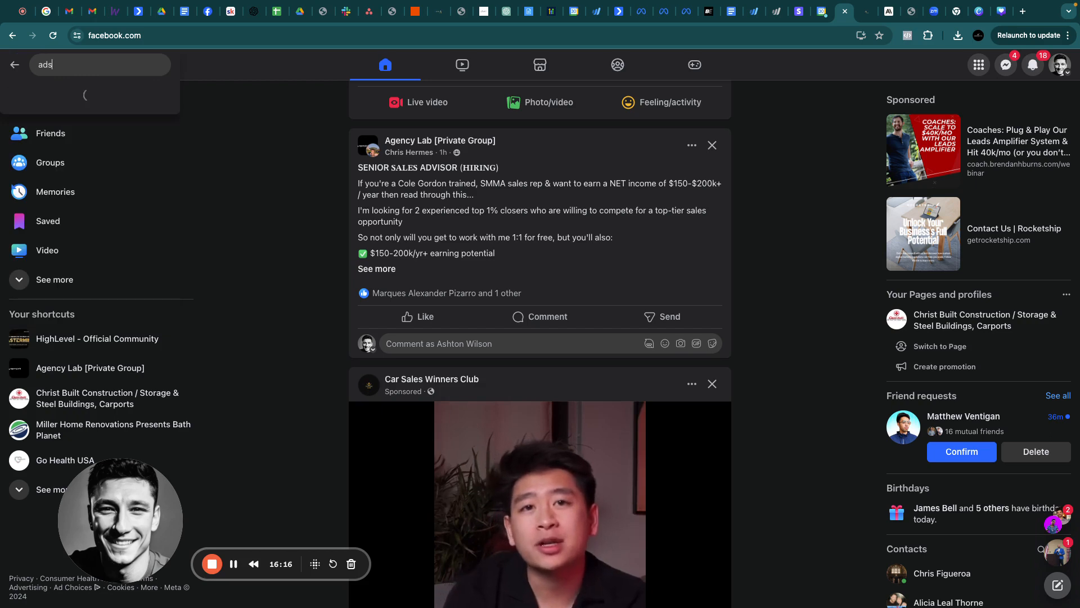
text( manager)
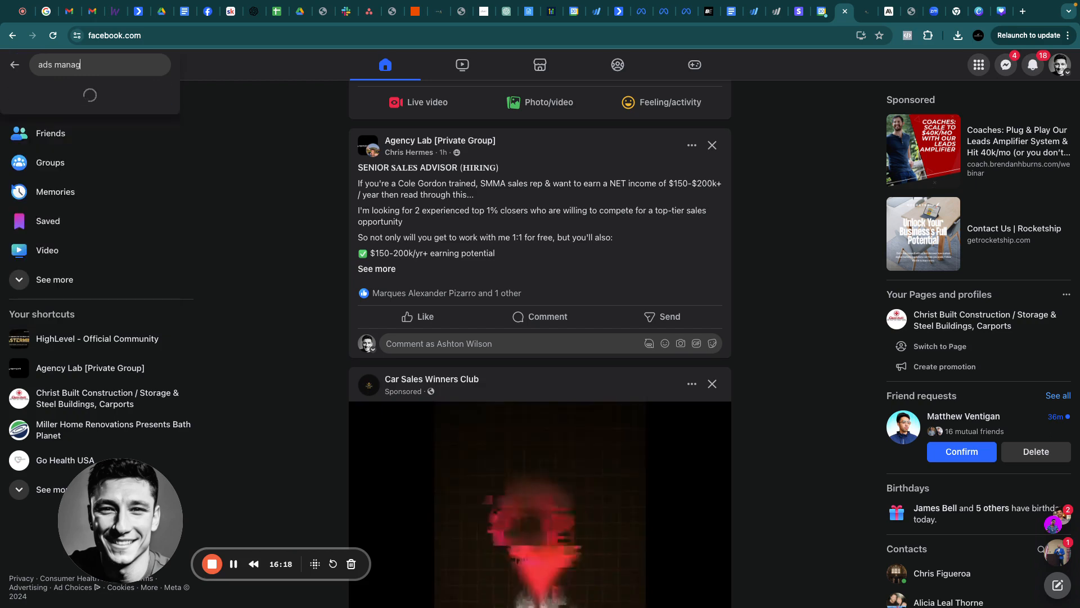
key(Return)
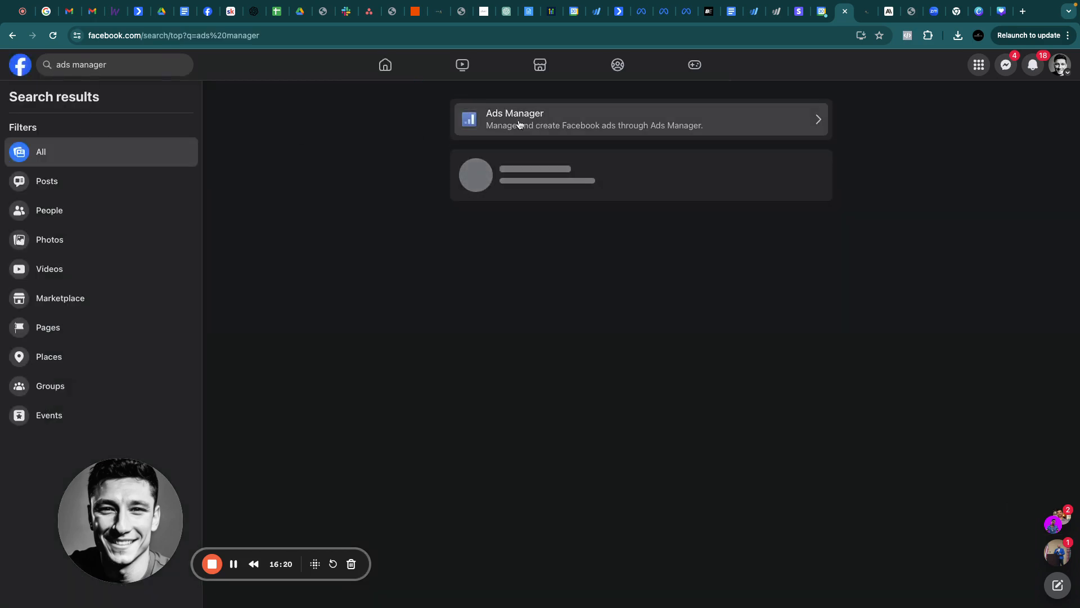
click(513, 119)
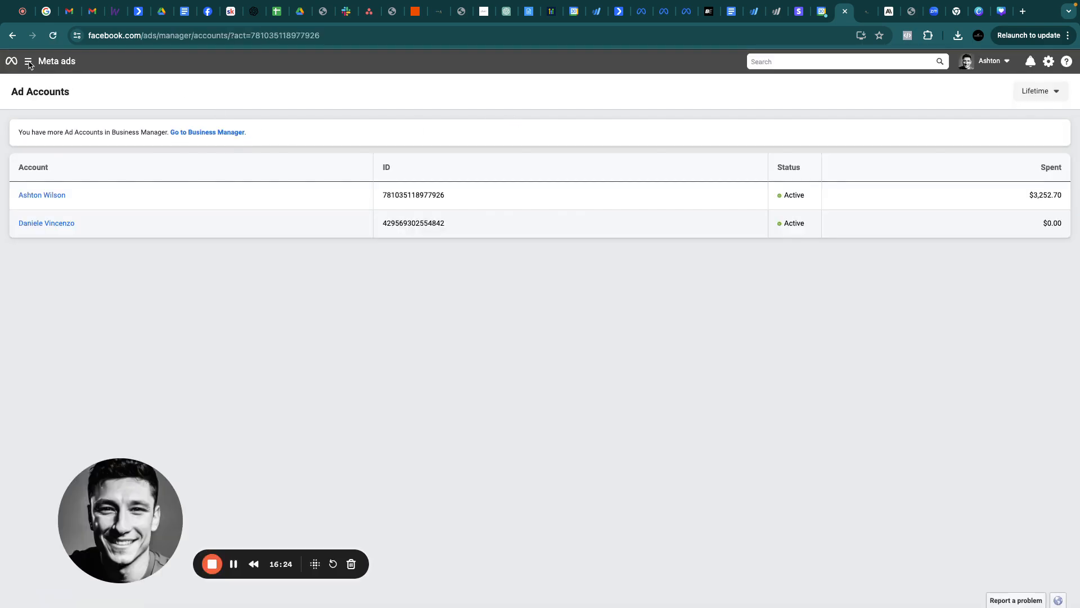
click(28, 62)
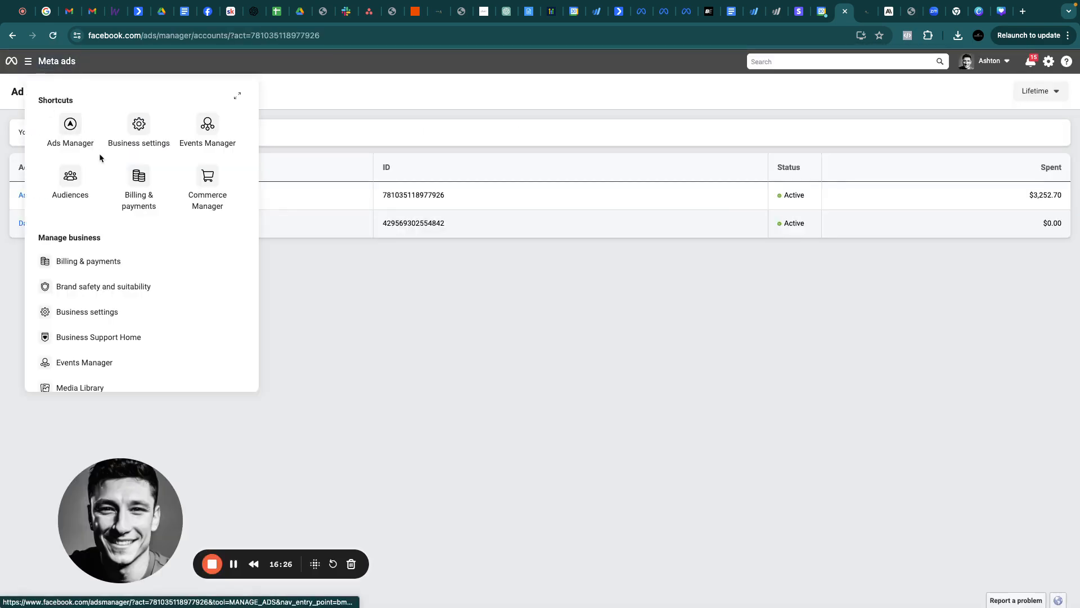
click(135, 130)
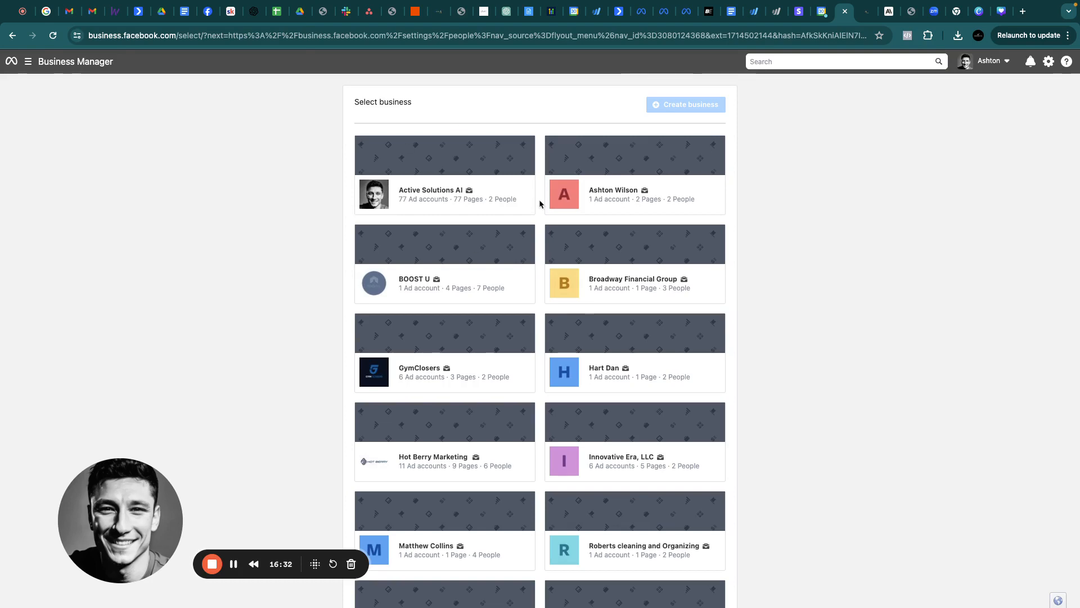
Choose the Active Solutions AI business to open its People settings
scroll(553, 243, down, 8)
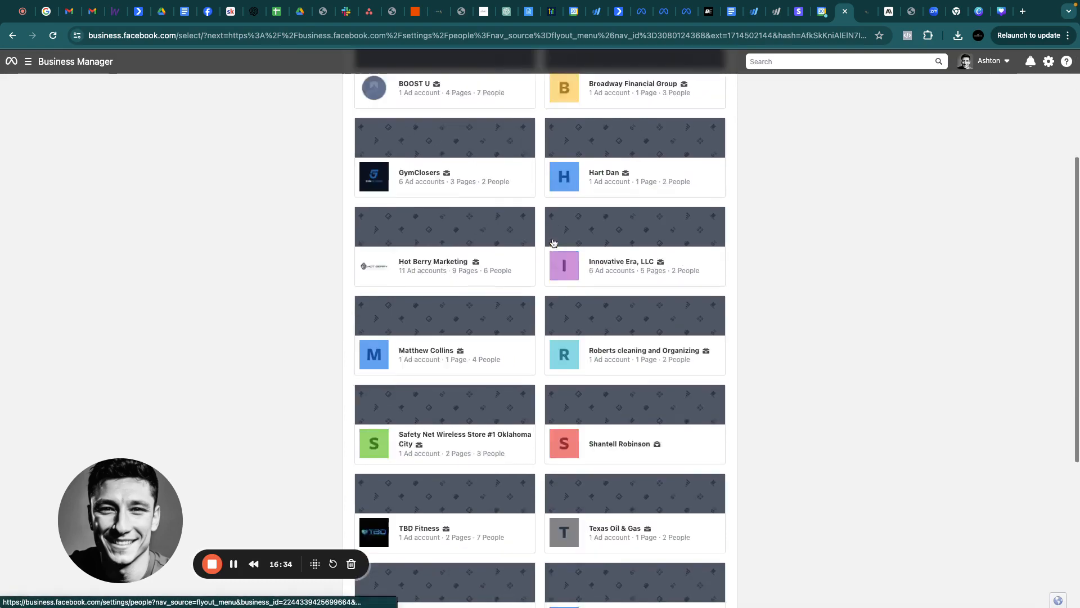
scroll(554, 243, up, 6)
scroll(554, 243, up, 3)
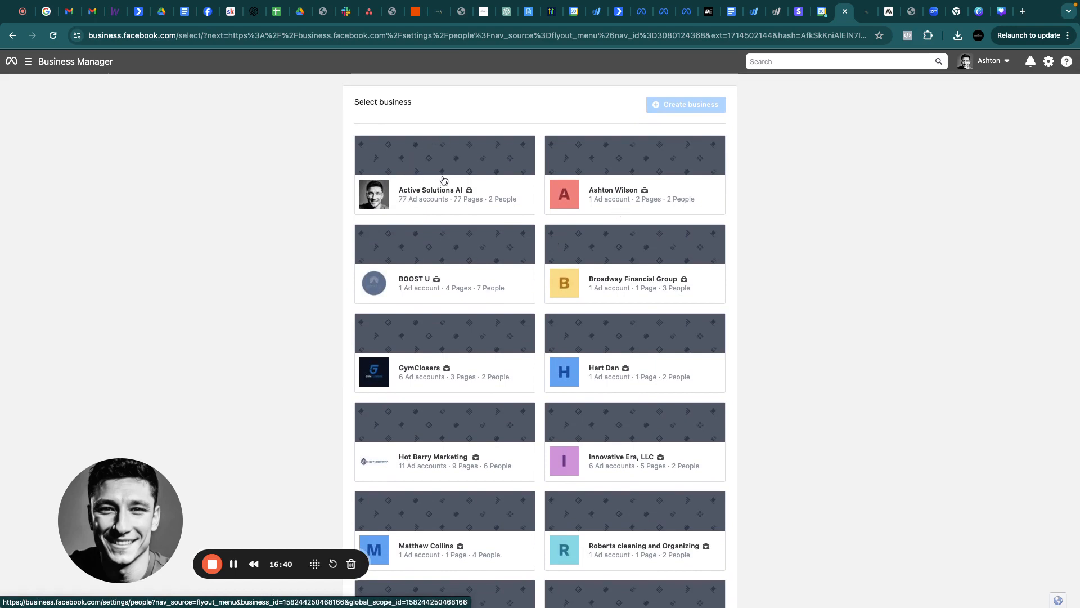
click(429, 193)
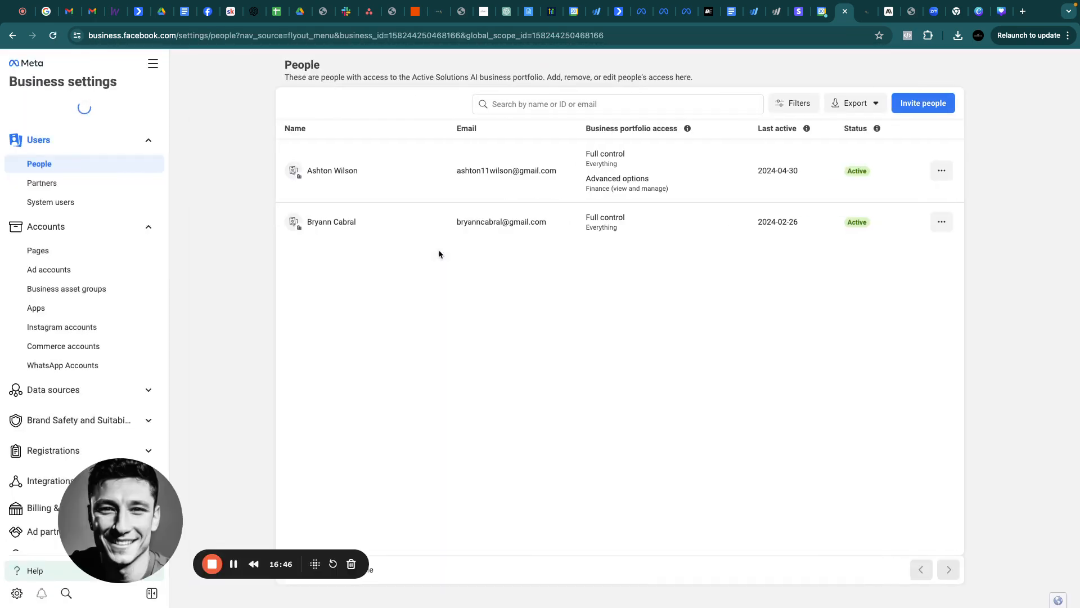
Browse the portfolio's Ad accounts and Pages lists, checking each Add menu without adding anything
scroll(98, 290, down, 3)
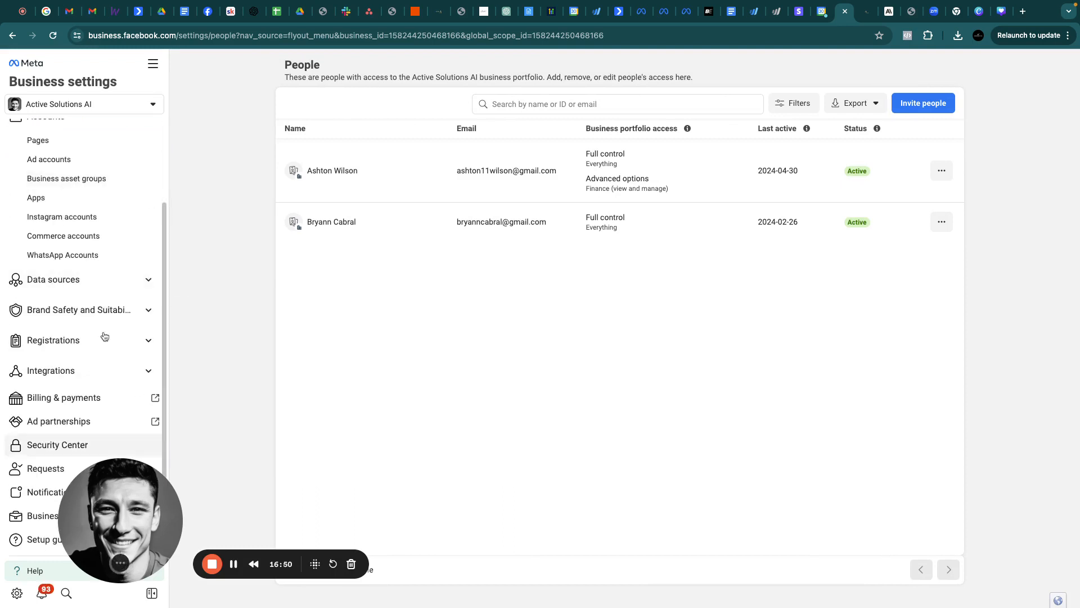
scroll(66, 225, up, 2)
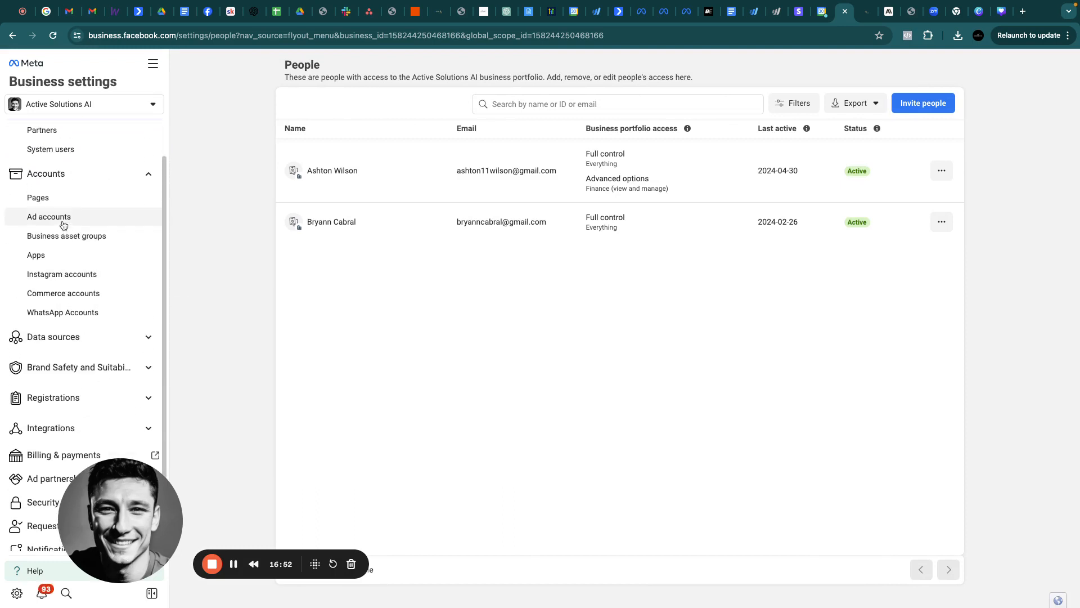
click(63, 222)
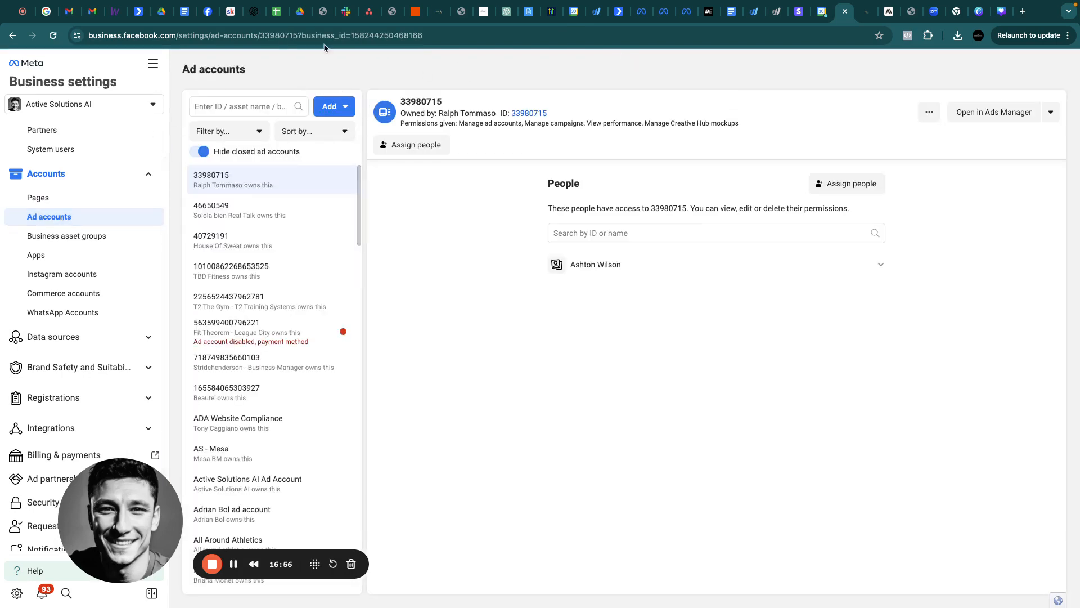
click(67, 200)
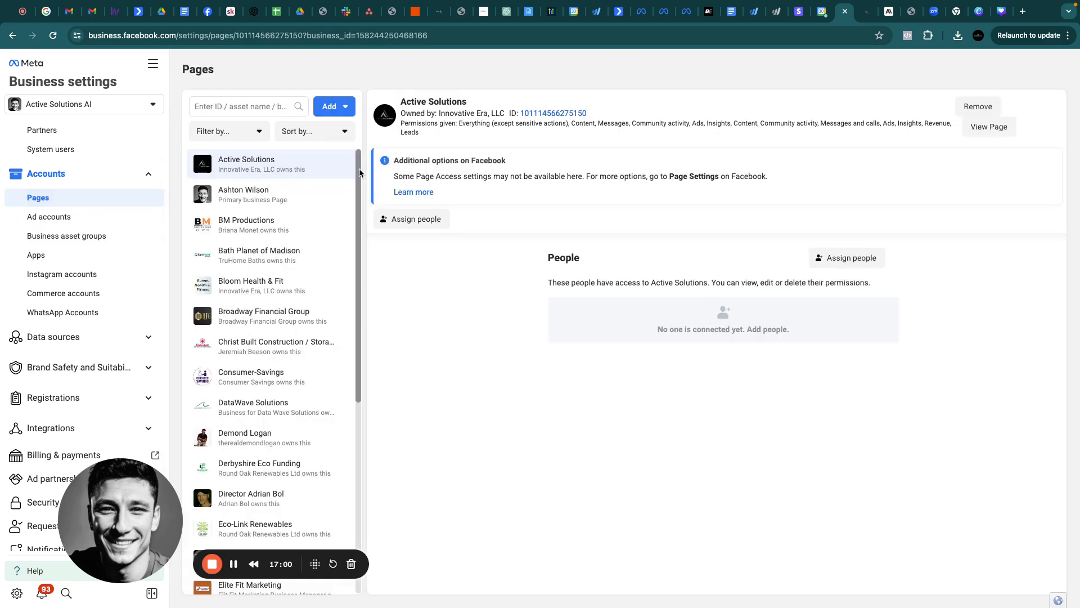
click(340, 108)
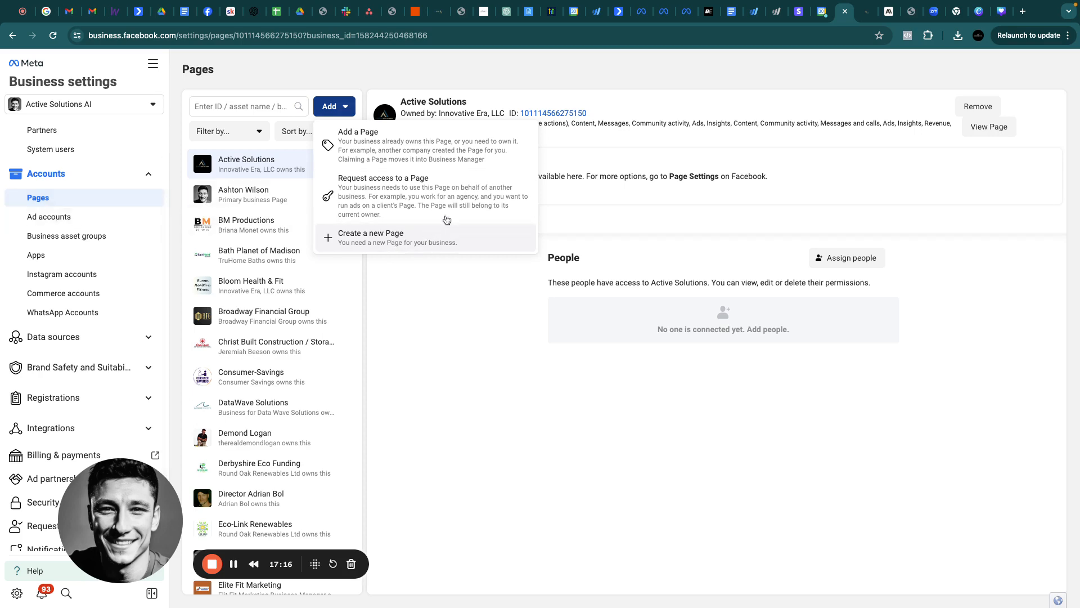
click(43, 218)
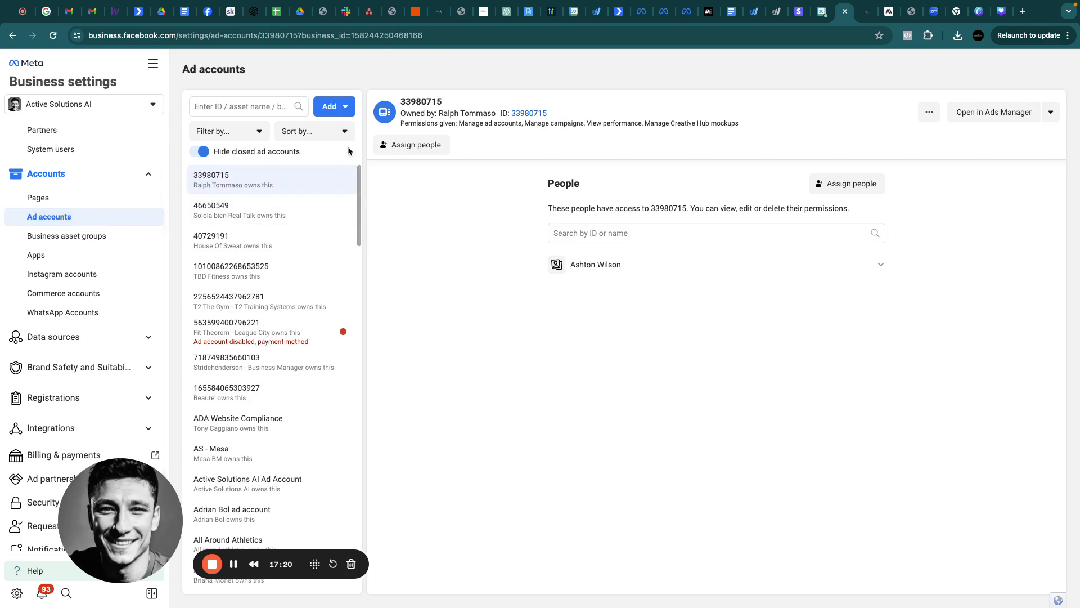
click(329, 107)
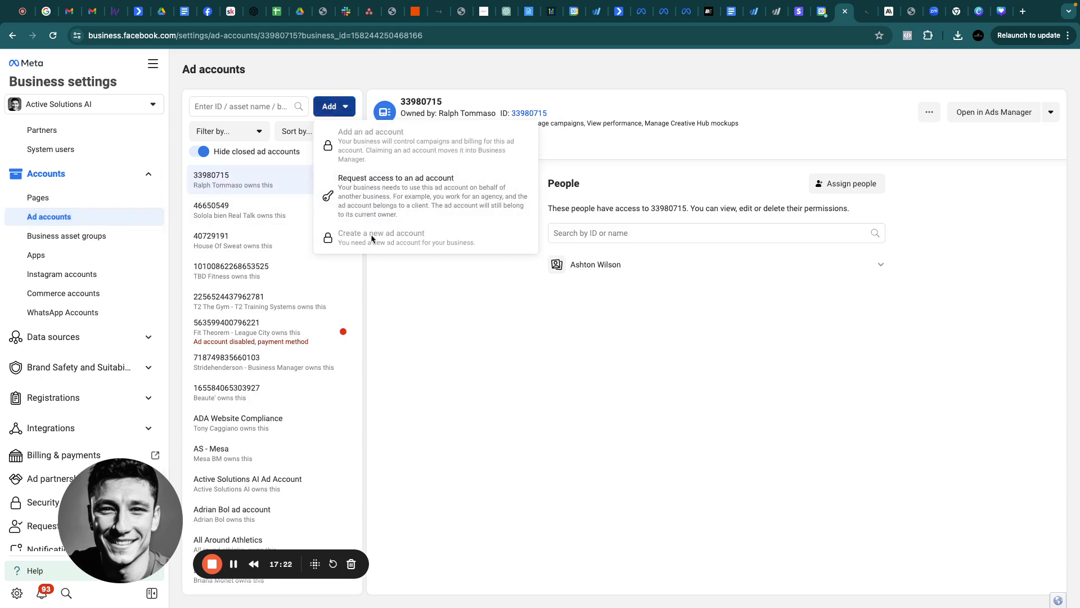
click(334, 65)
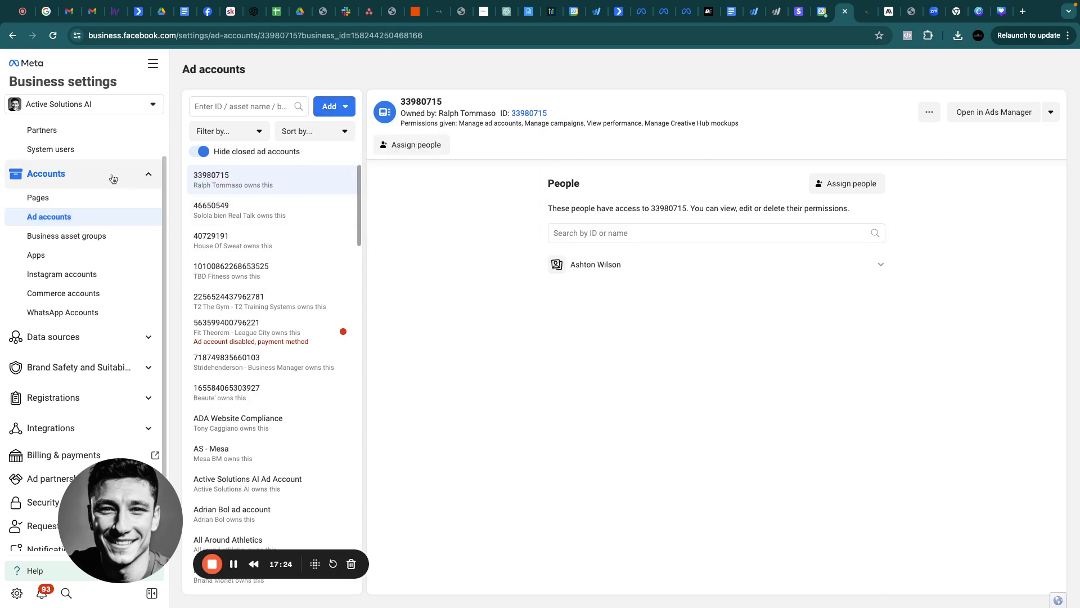
Switch the business portfolio to Innovative Era, LLC
click(129, 103)
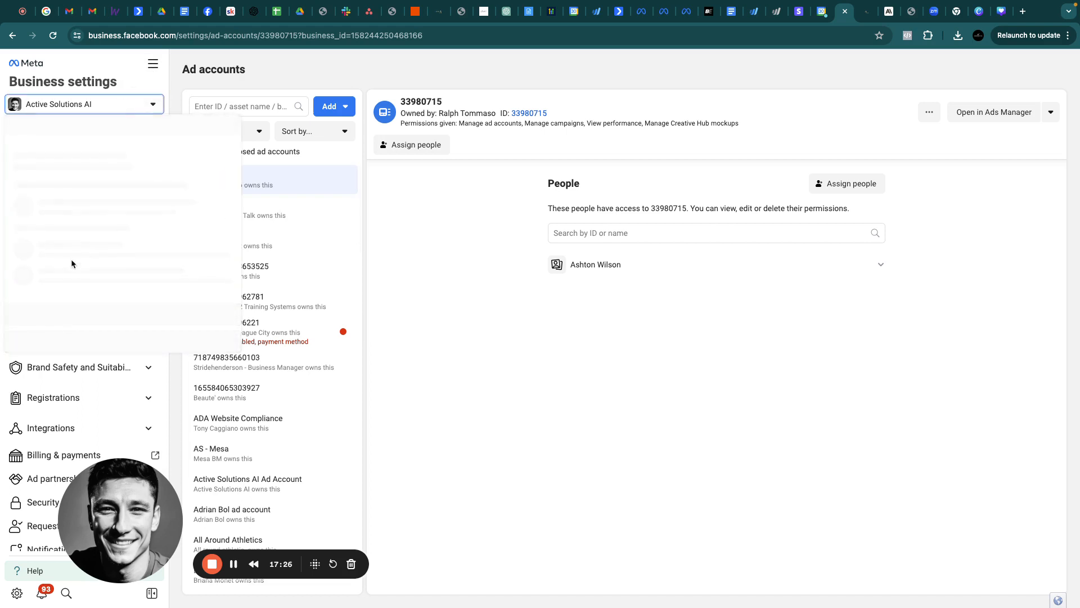
scroll(102, 306, down, 5)
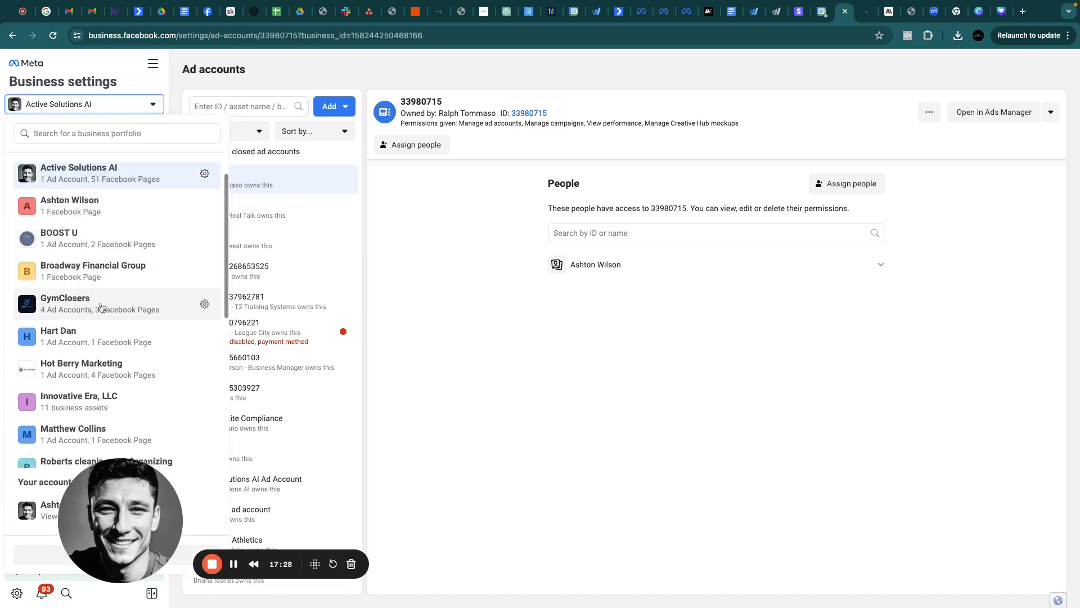
scroll(102, 307, down, 2)
scroll(102, 307, up, 3)
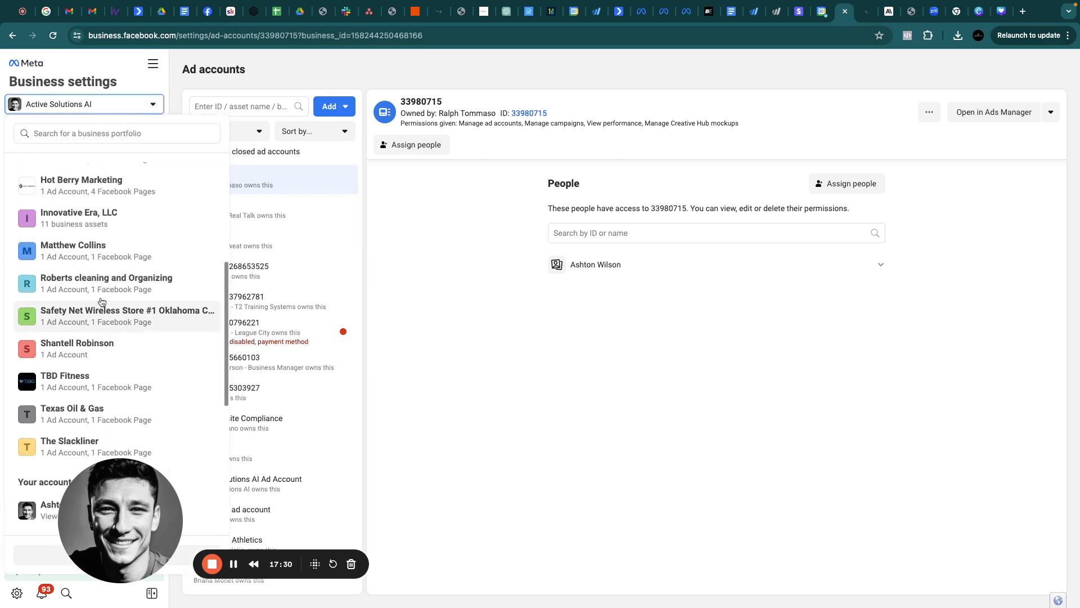
click(102, 224)
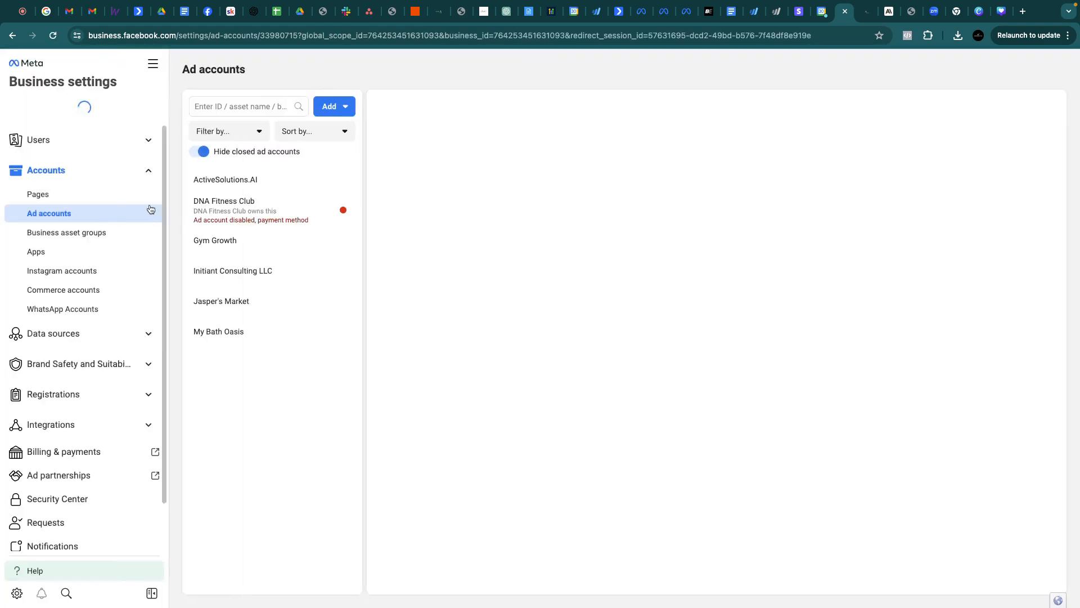
Start creating a new ad account, cancel it, and close the portfolio list without switching
click(332, 107)
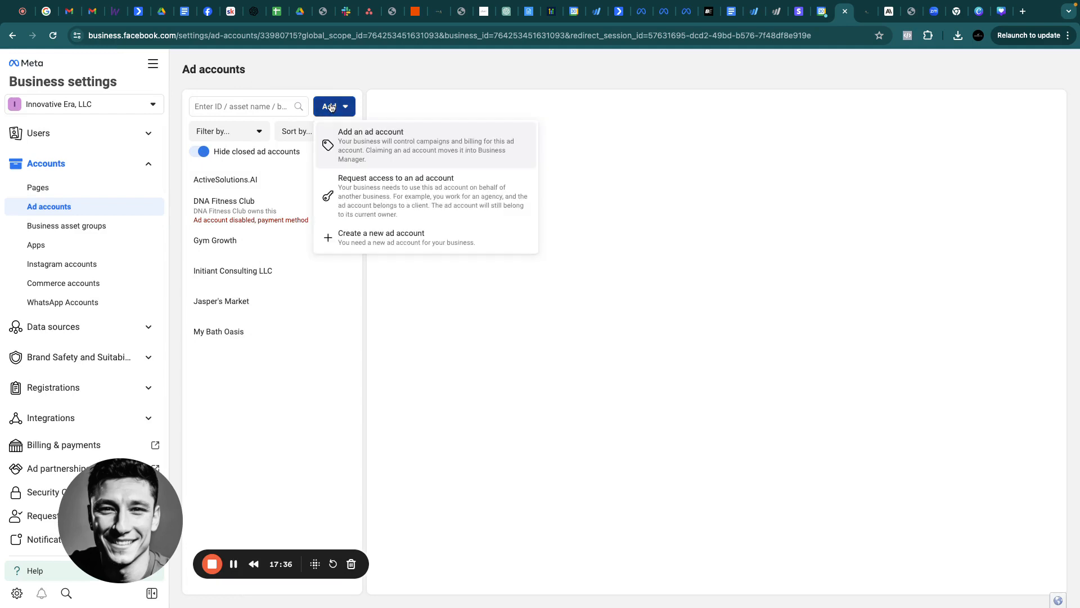
click(365, 233)
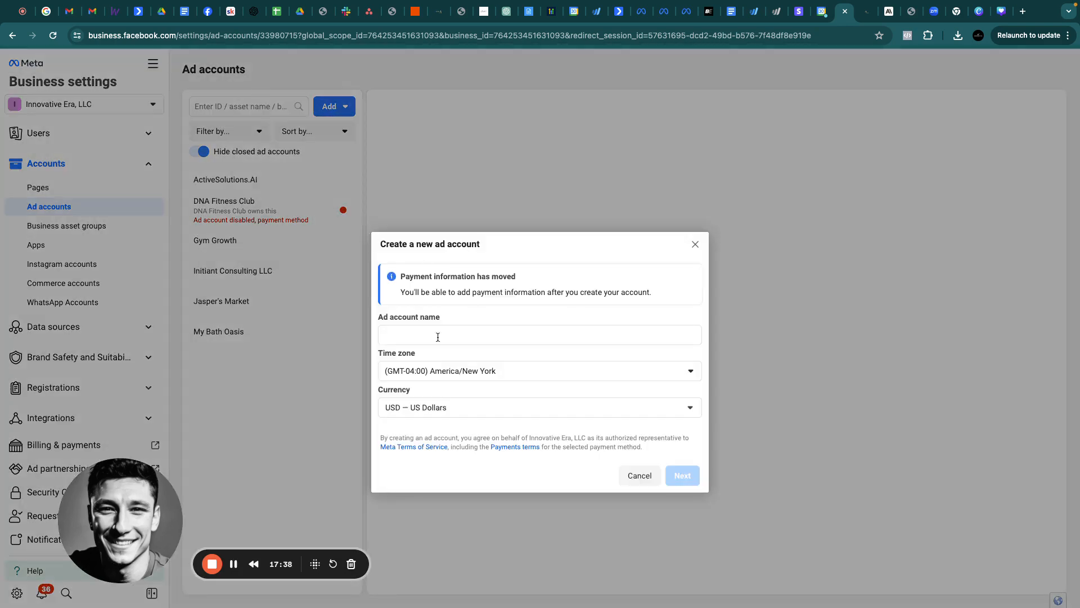
click(429, 333)
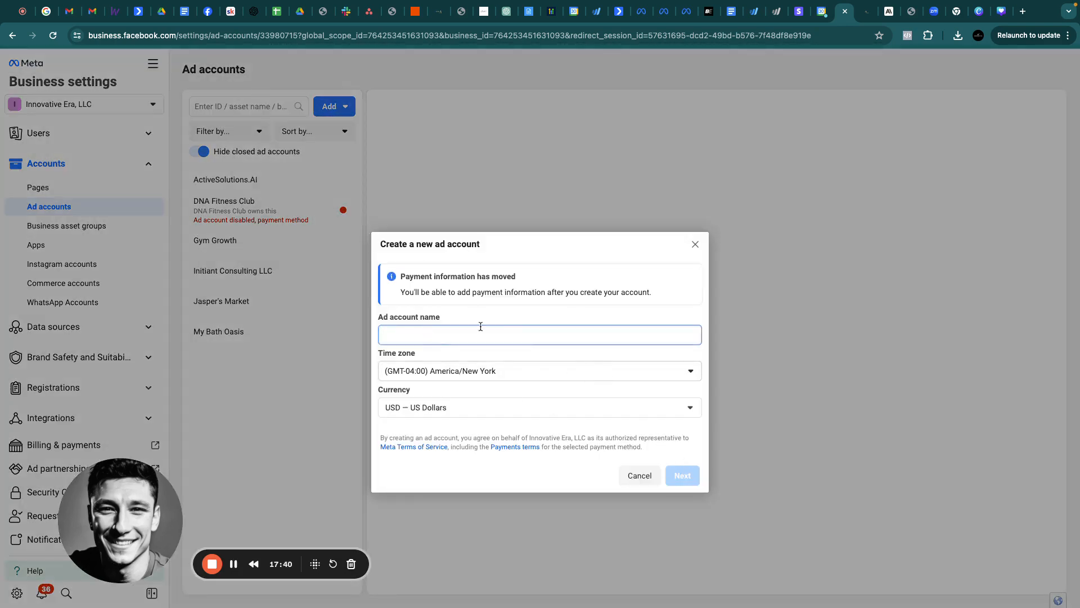
click(695, 247)
click(107, 105)
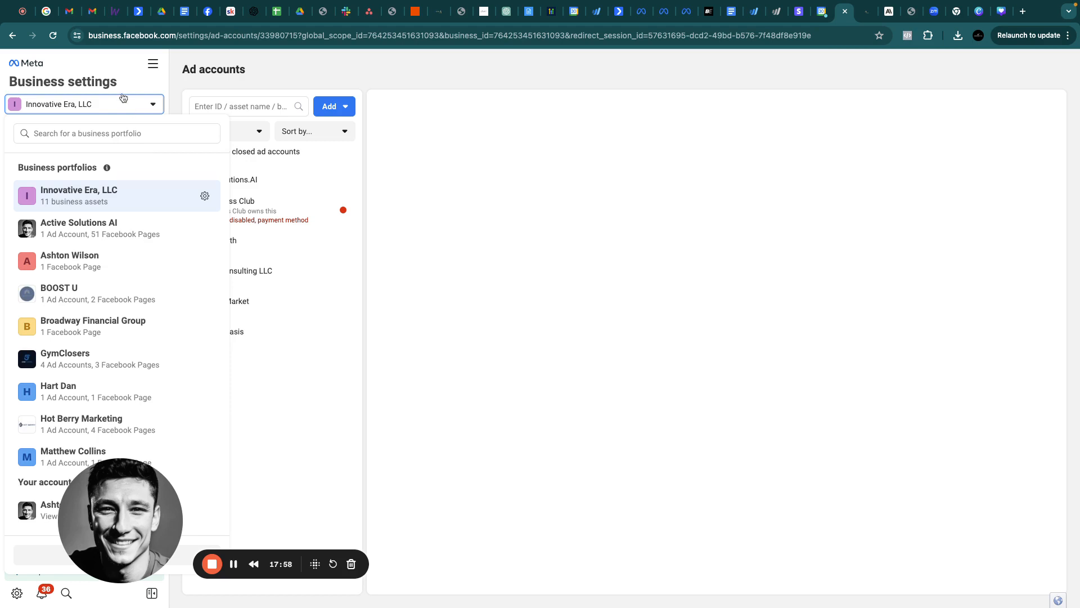
click(117, 80)
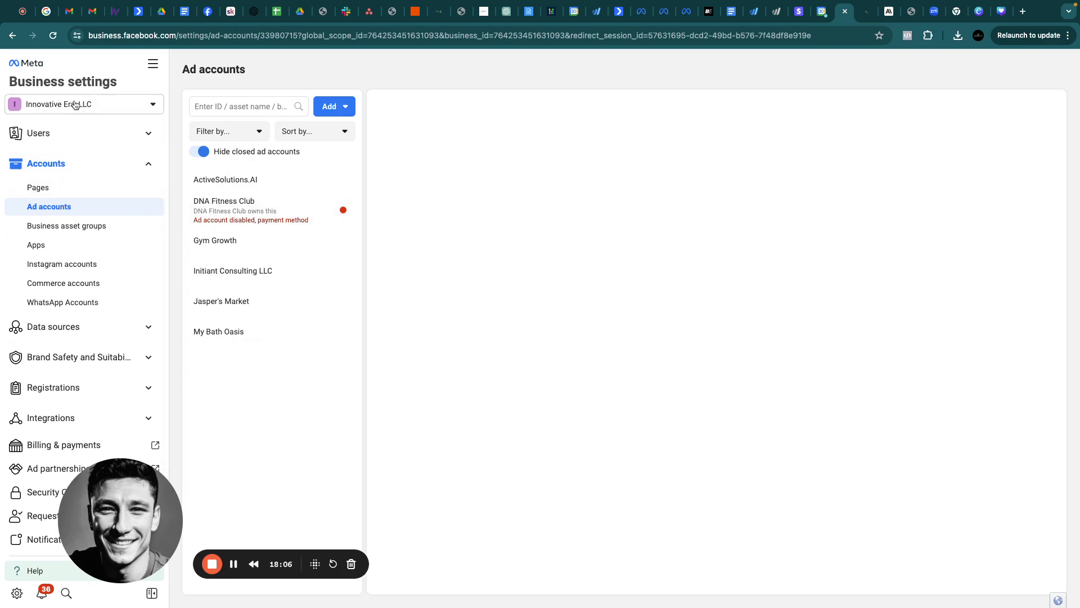
From Users > People, start an invitation and enter the invitee's work e-mail address
click(82, 133)
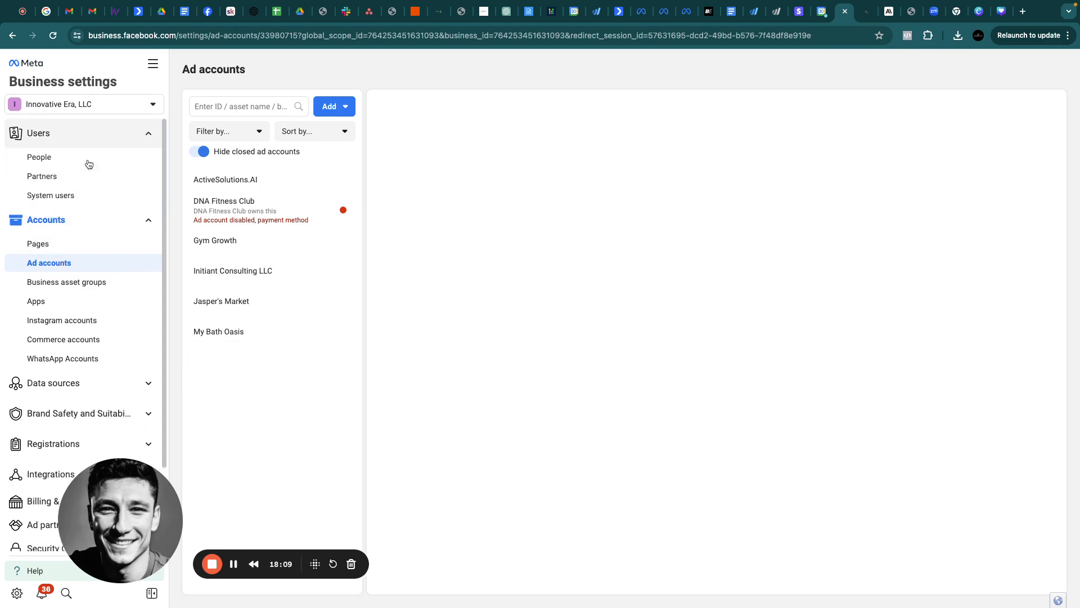
click(43, 158)
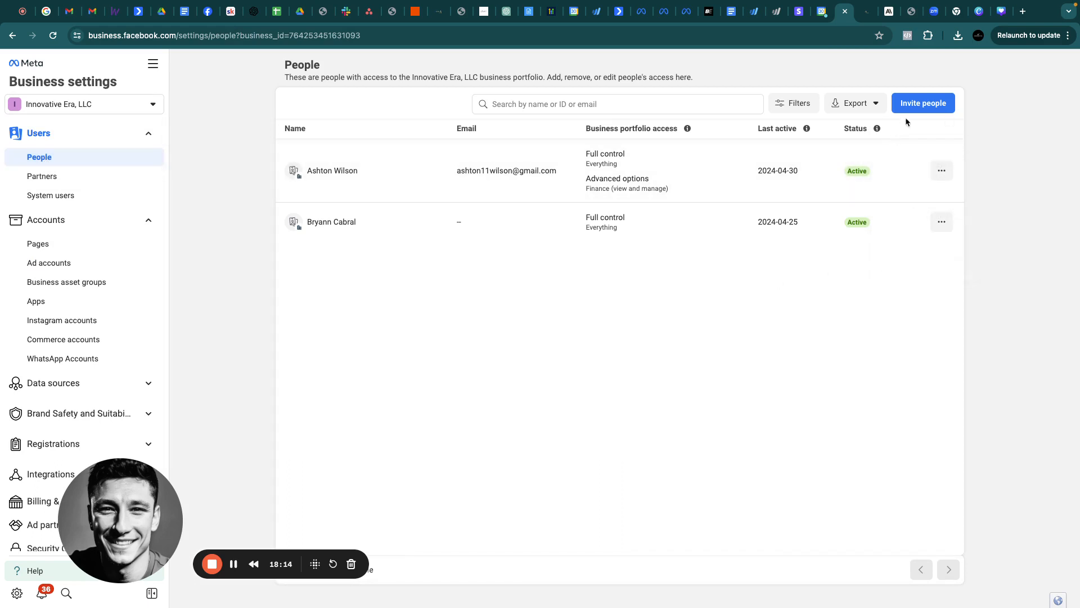
click(916, 104)
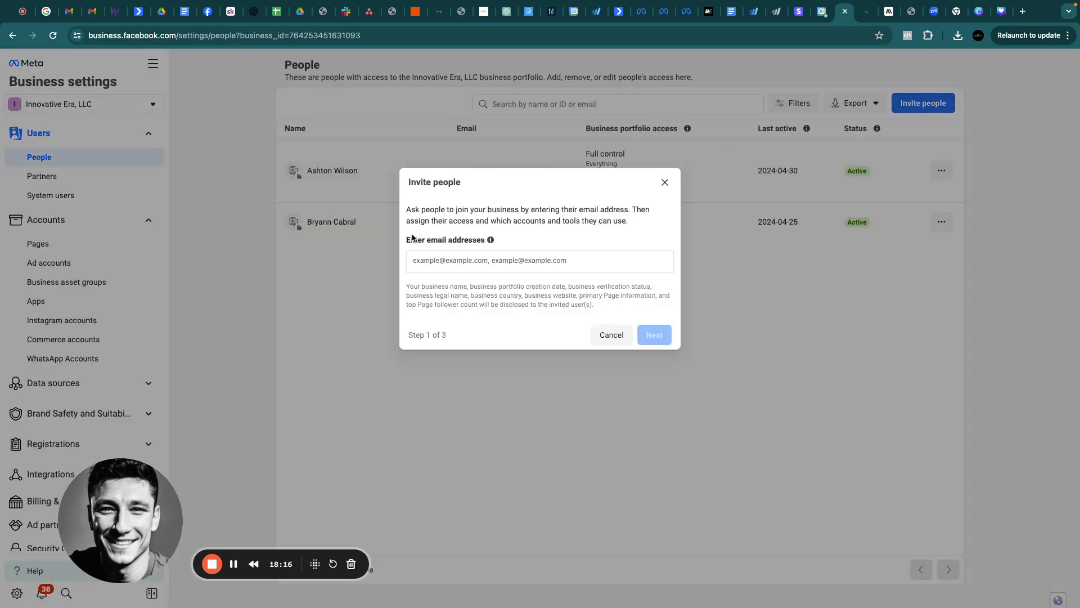
click(441, 258)
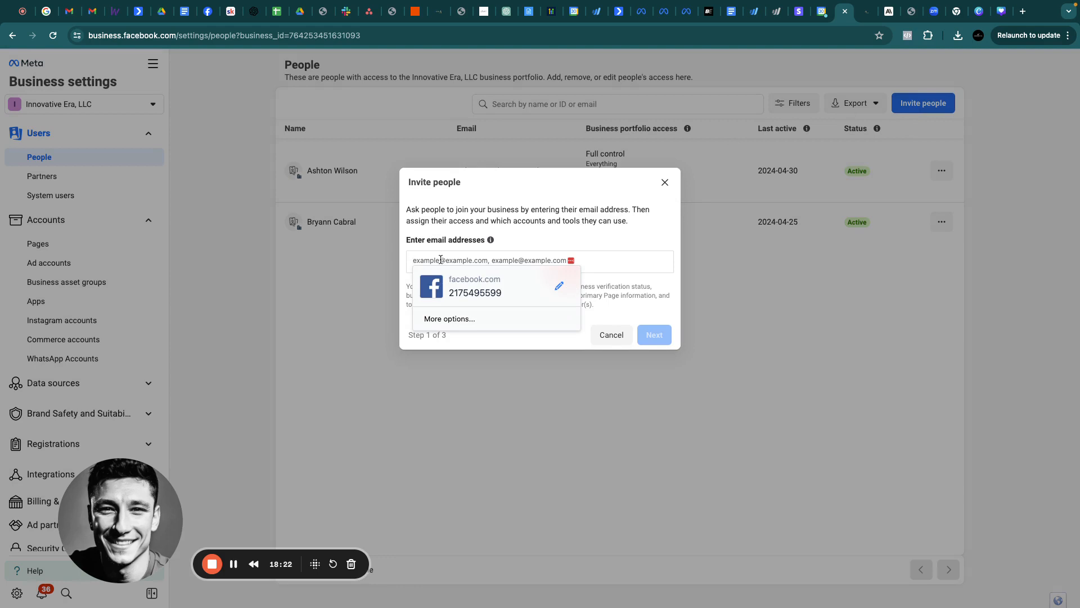
text(ashrto)
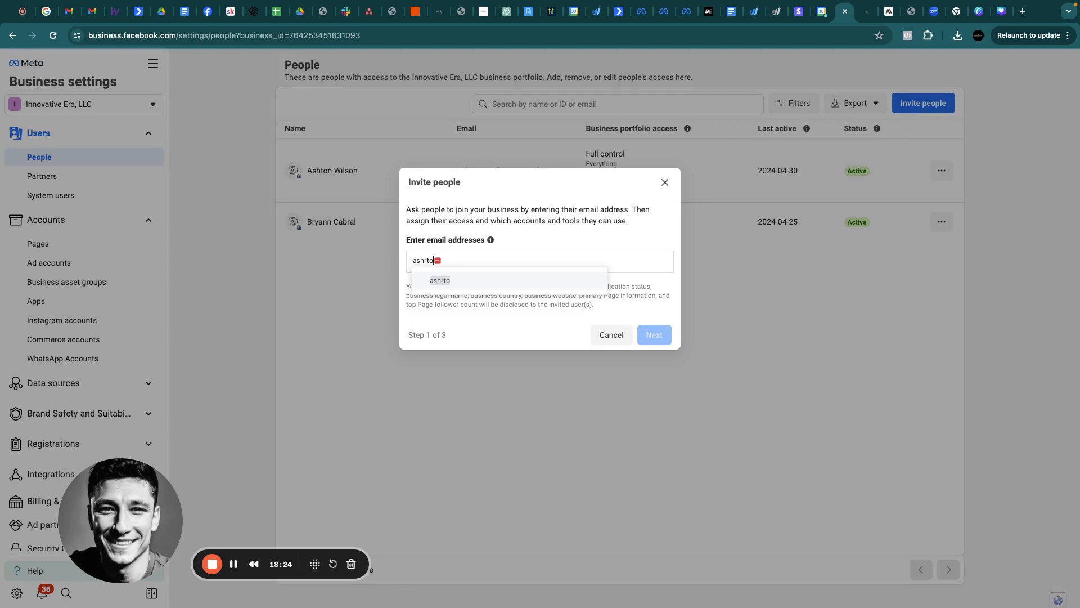
key(BackSpace)
key(BackSpace)
key(BackSpace)
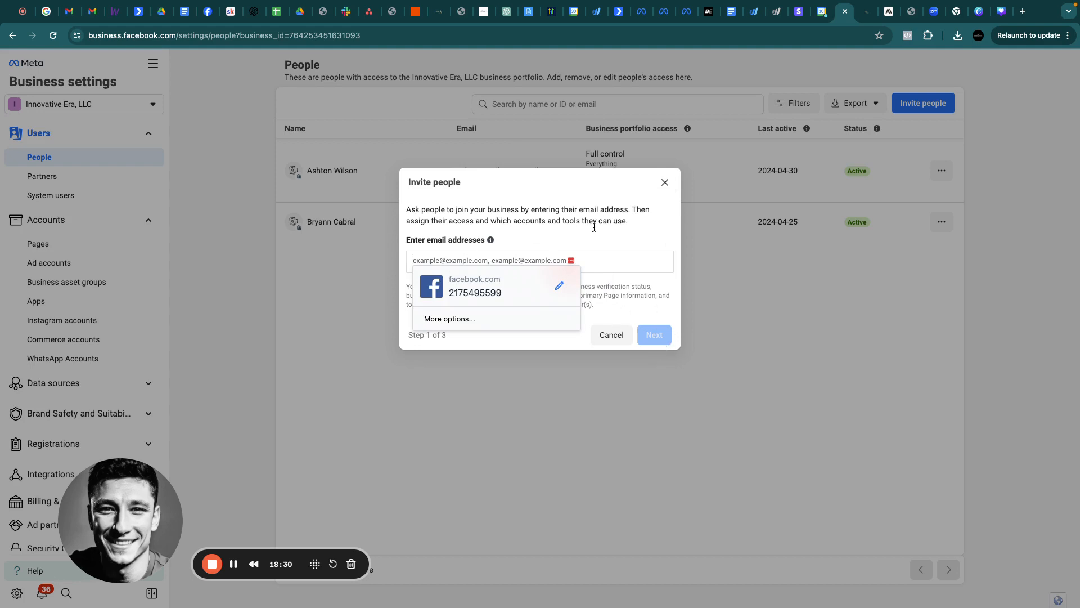
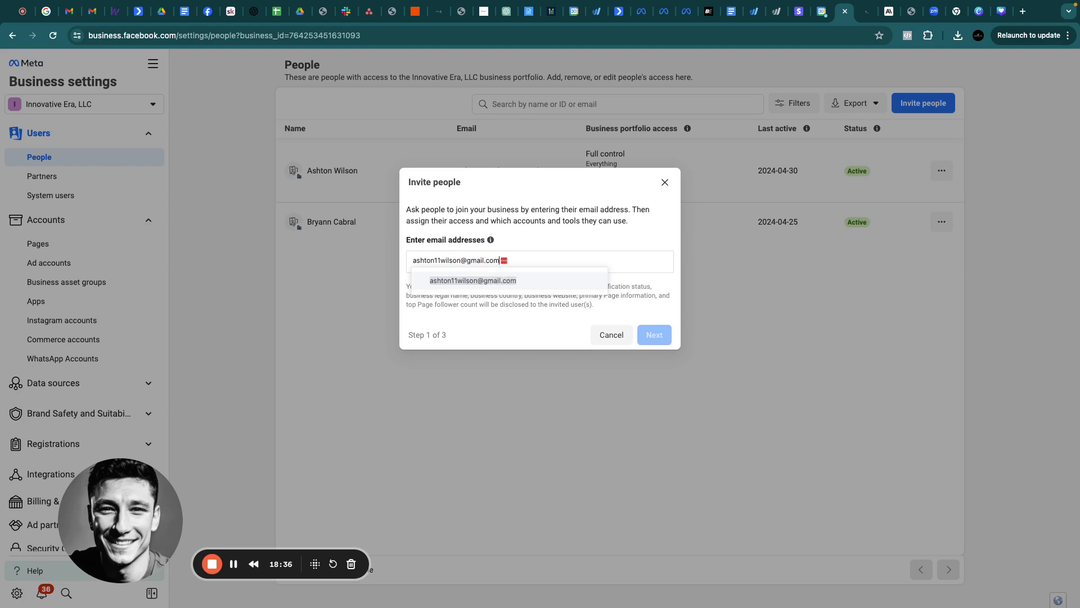
click(494, 283)
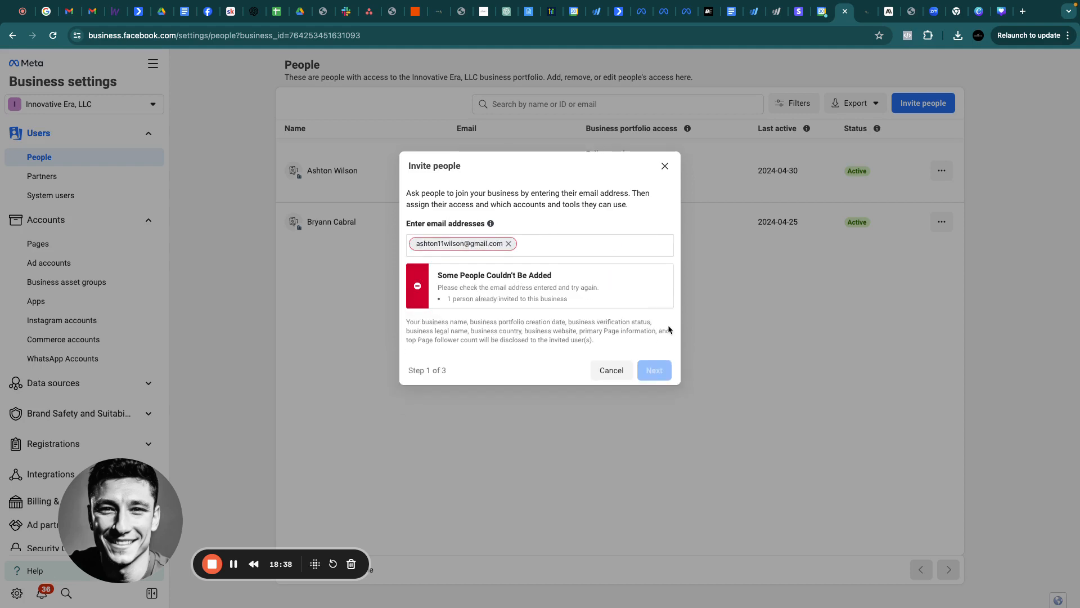
click(509, 244)
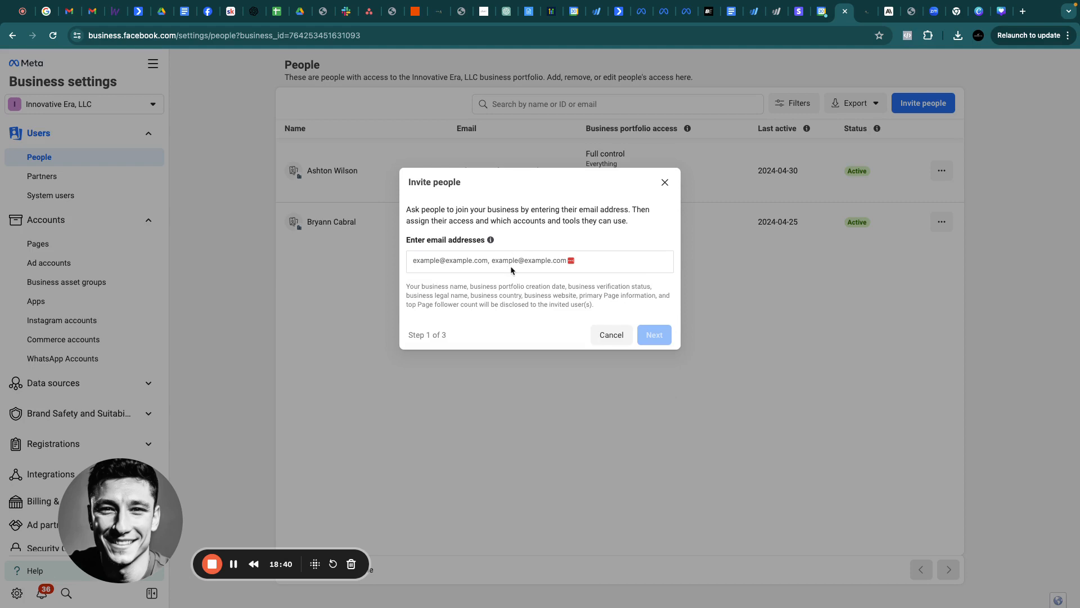
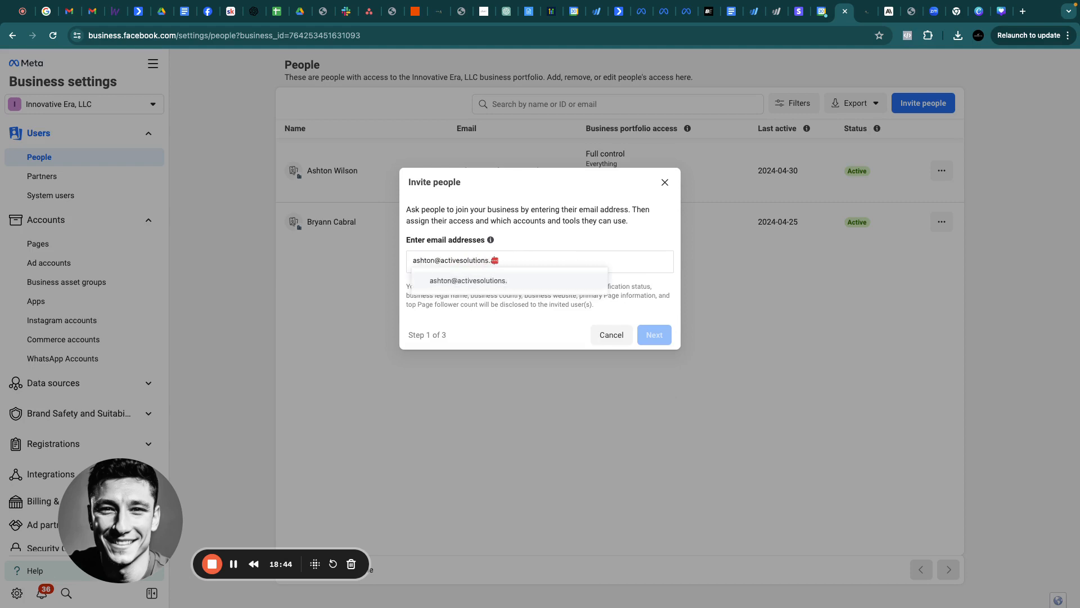
click(528, 281)
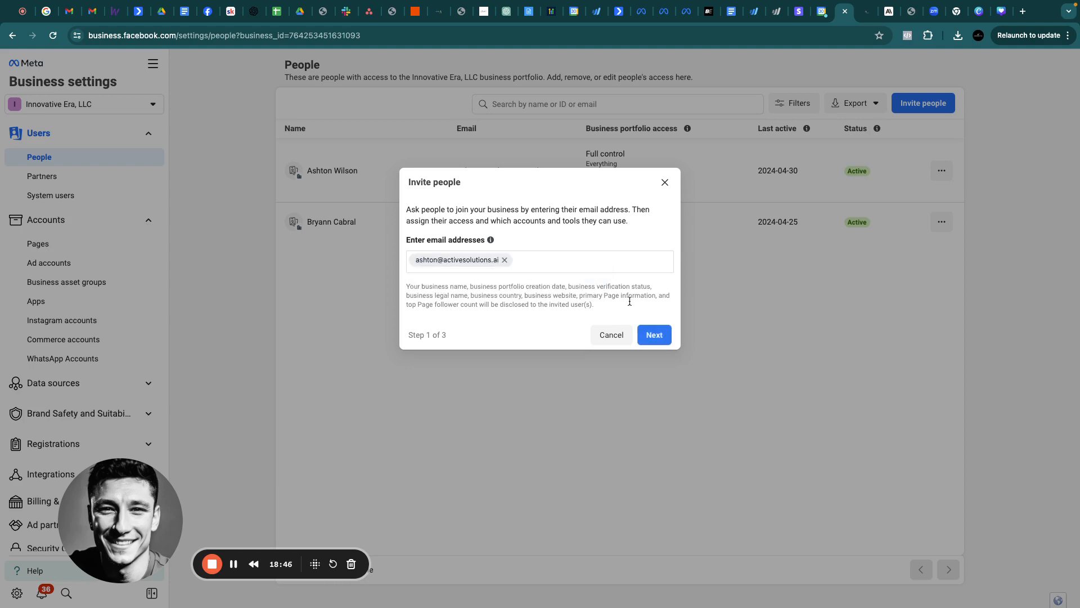
Give the invitee Full control of Everything and continue to asset assignment
click(655, 335)
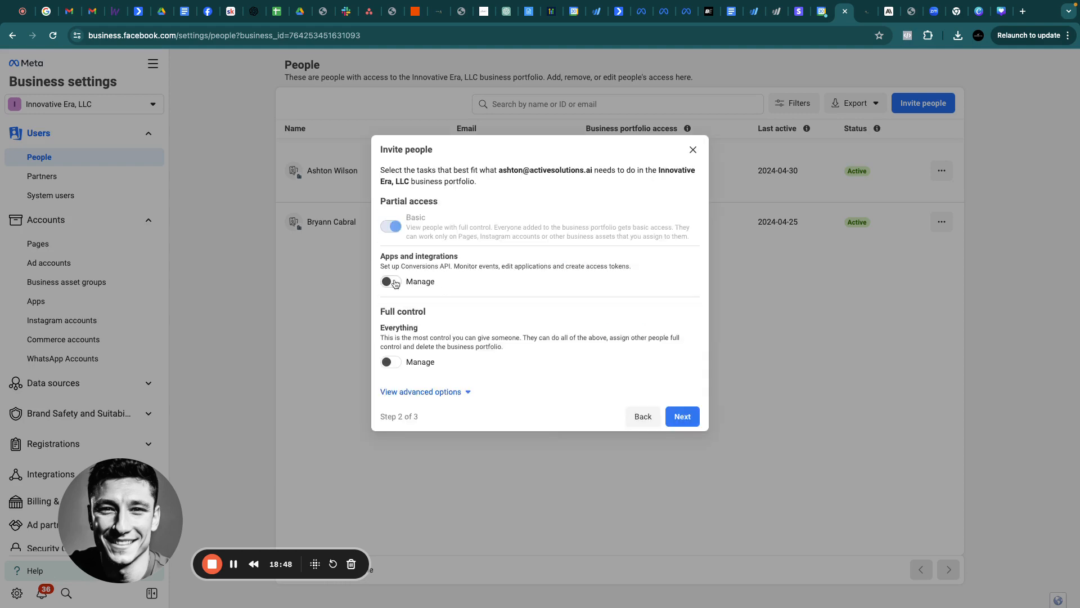
click(394, 363)
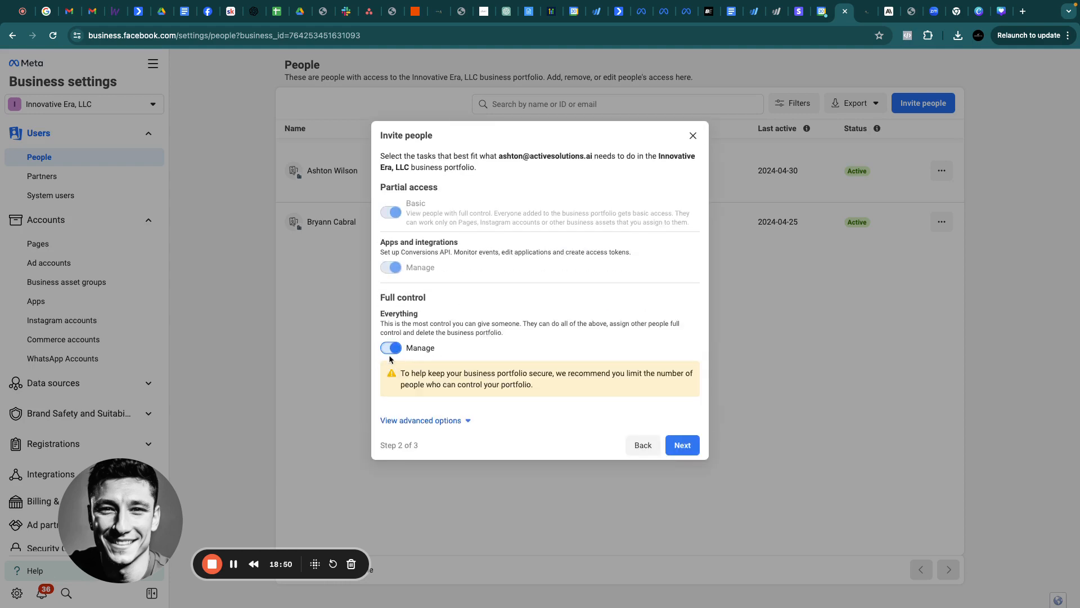
click(683, 446)
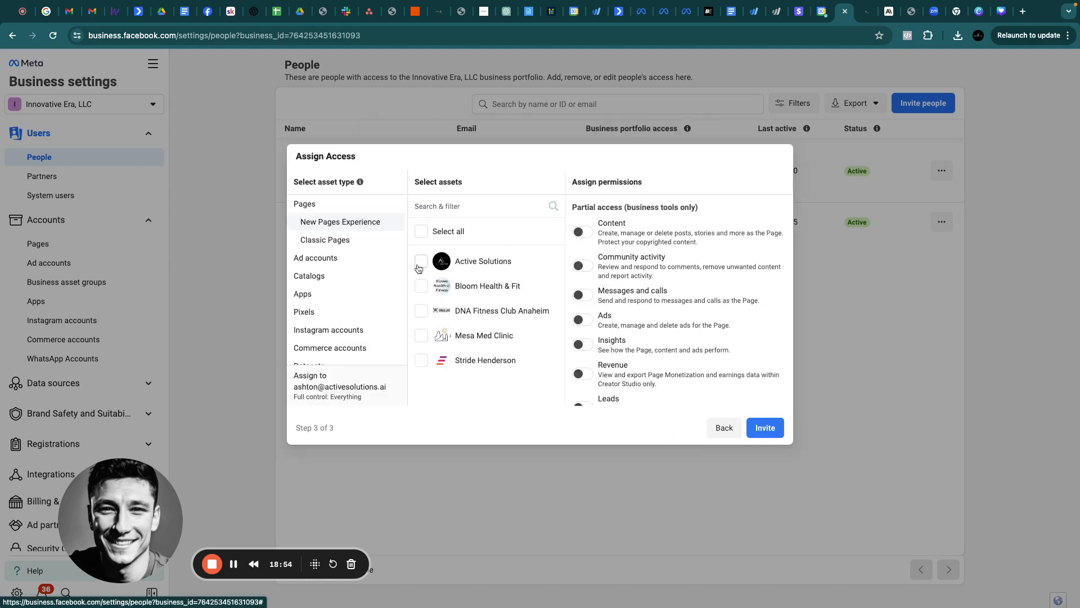
Assign the Active Solutions Page with full control and lead management access
click(422, 261)
scroll(640, 308, down, 3)
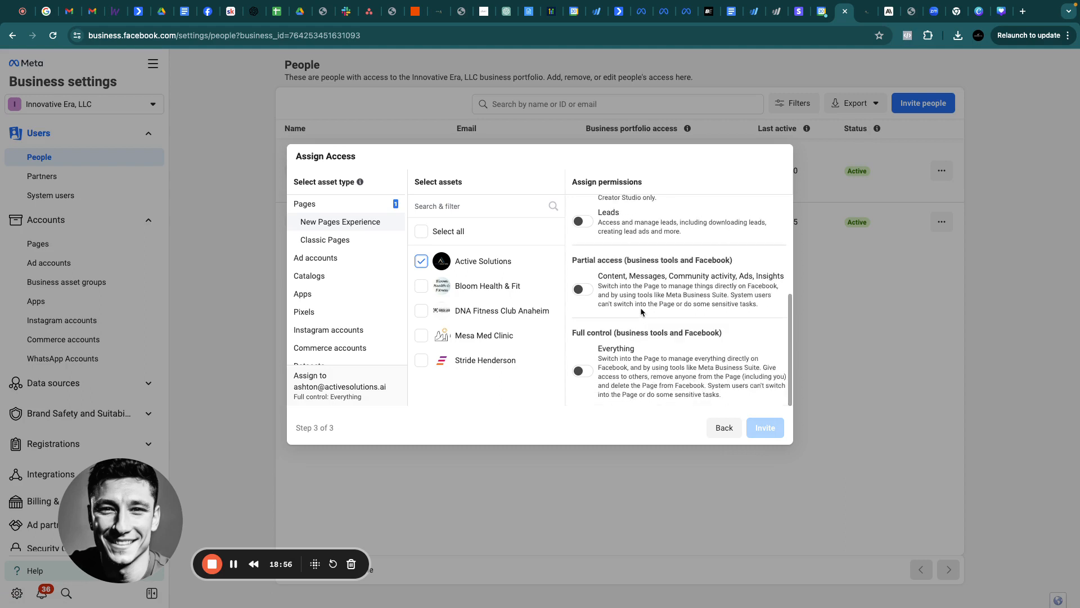
click(583, 371)
scroll(601, 354, up, 1)
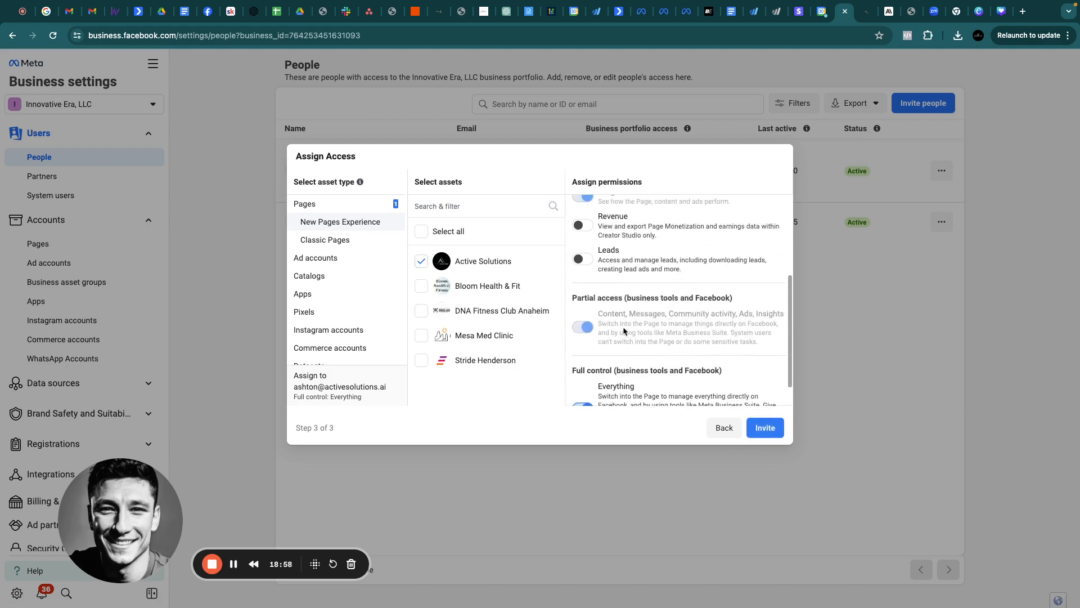
click(585, 260)
scroll(333, 257, down, 1)
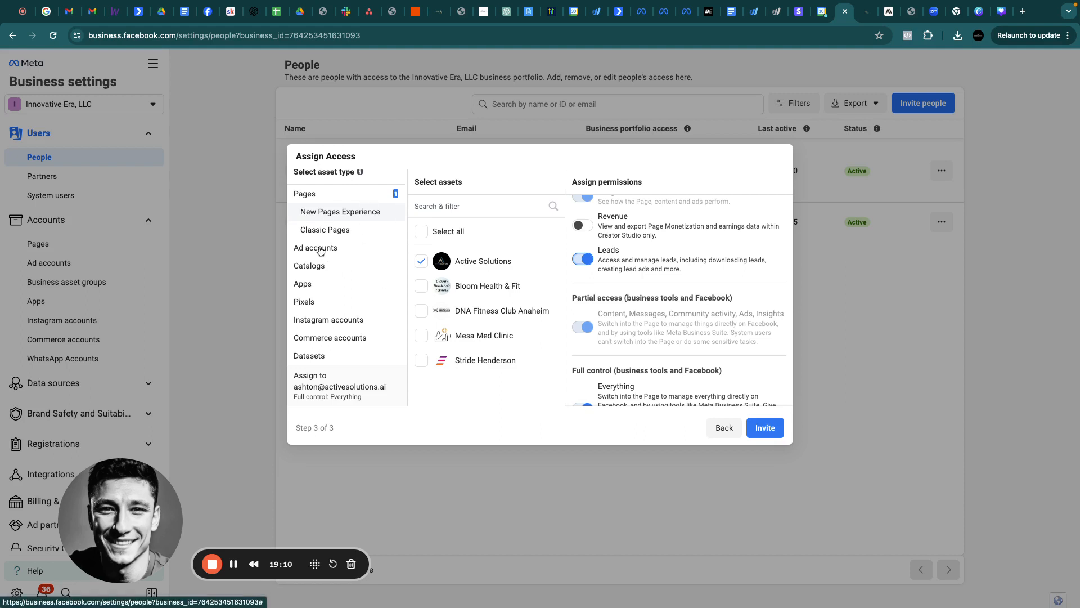
Grant full control of the DNA Fitness Club ad account, then return to step 2
click(320, 251)
click(423, 263)
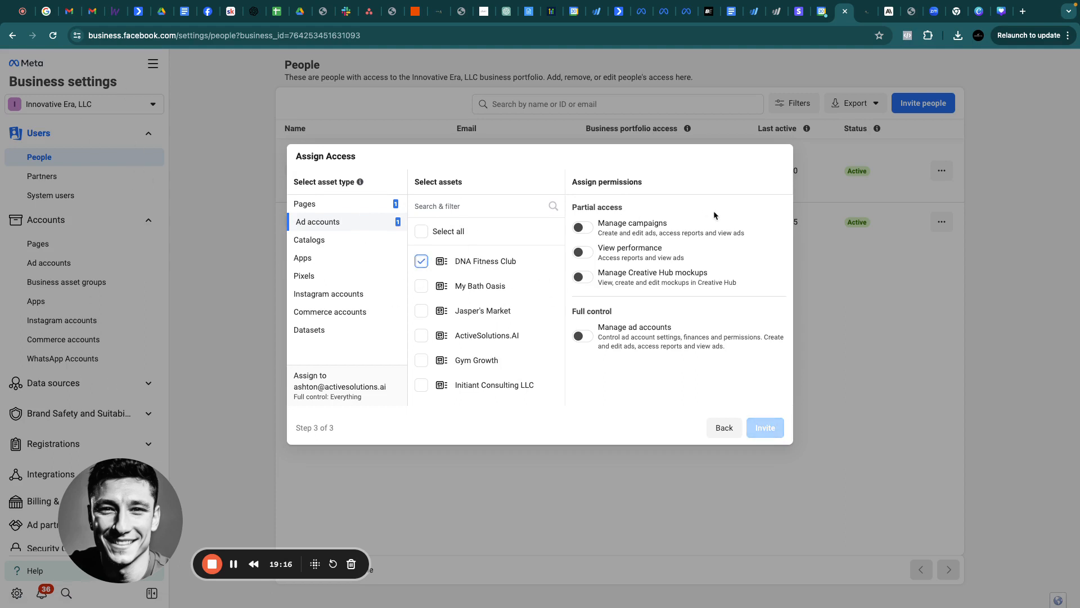
click(583, 336)
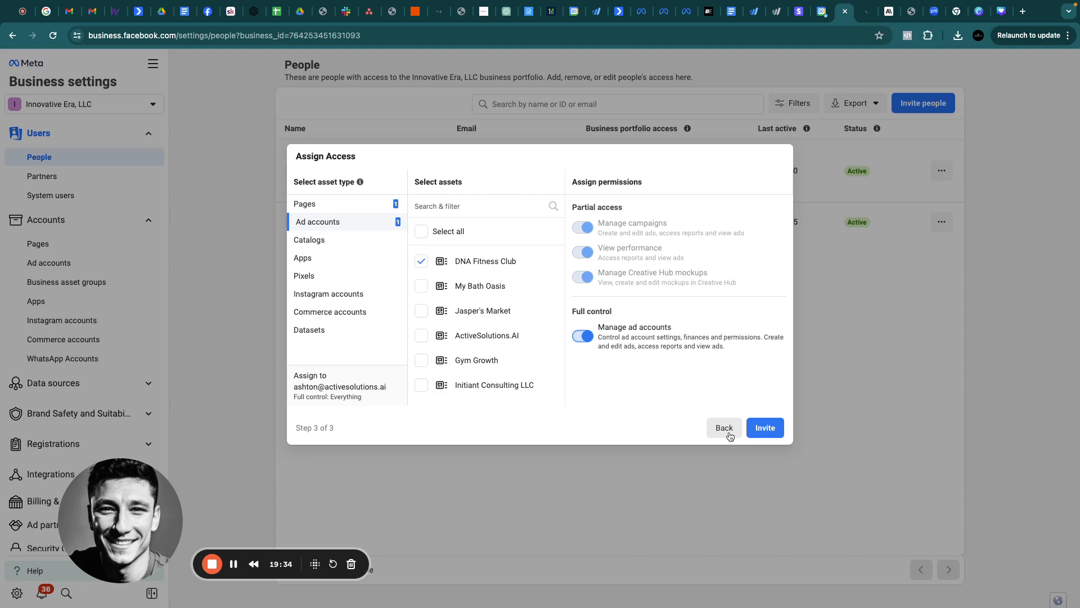
click(723, 428)
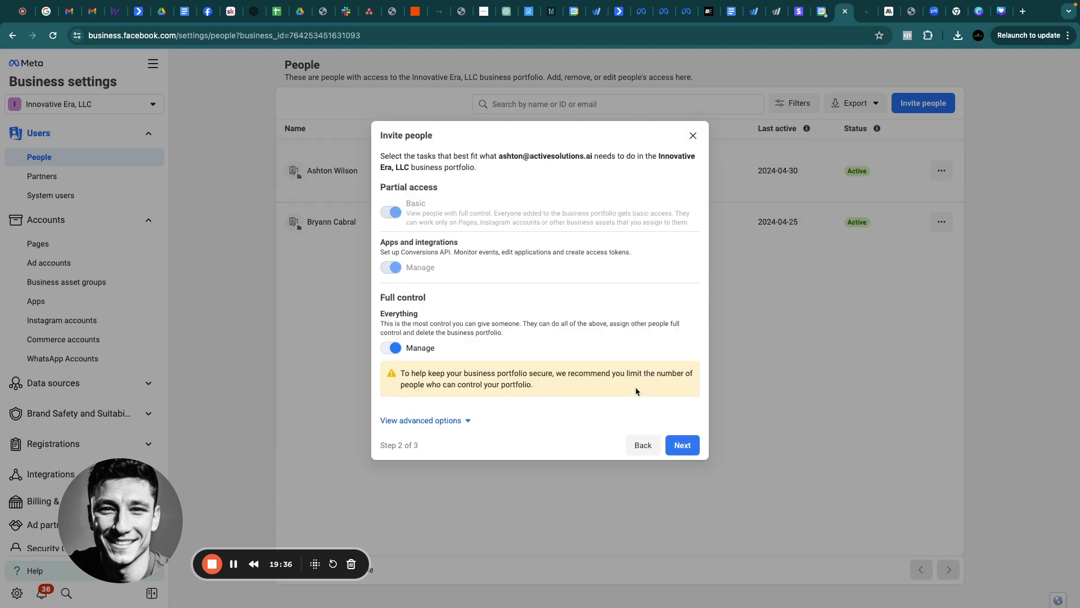
Close the Invite people dialog without sending the invitation
click(692, 137)
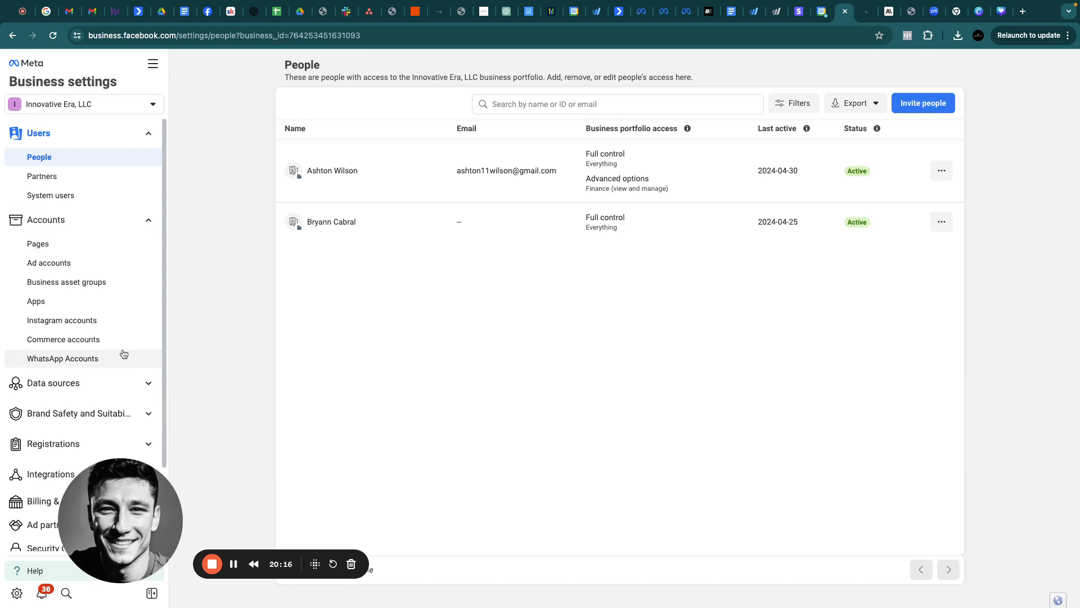
Open Ads Manager on the ActiveSolutions.AI ad account's Campaigns list, dismissing two promotions
click(152, 65)
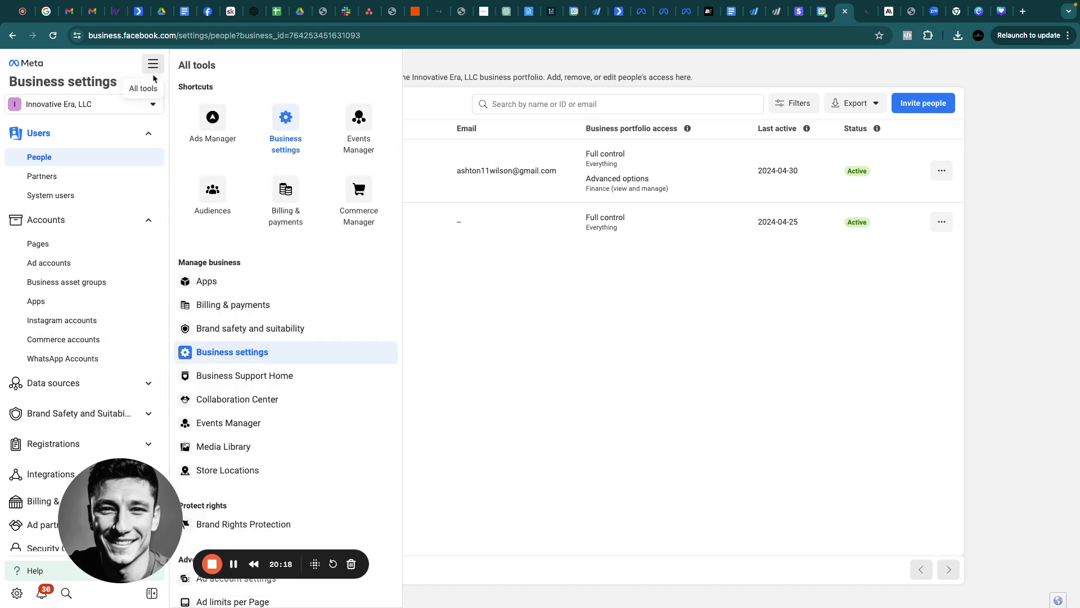
click(212, 118)
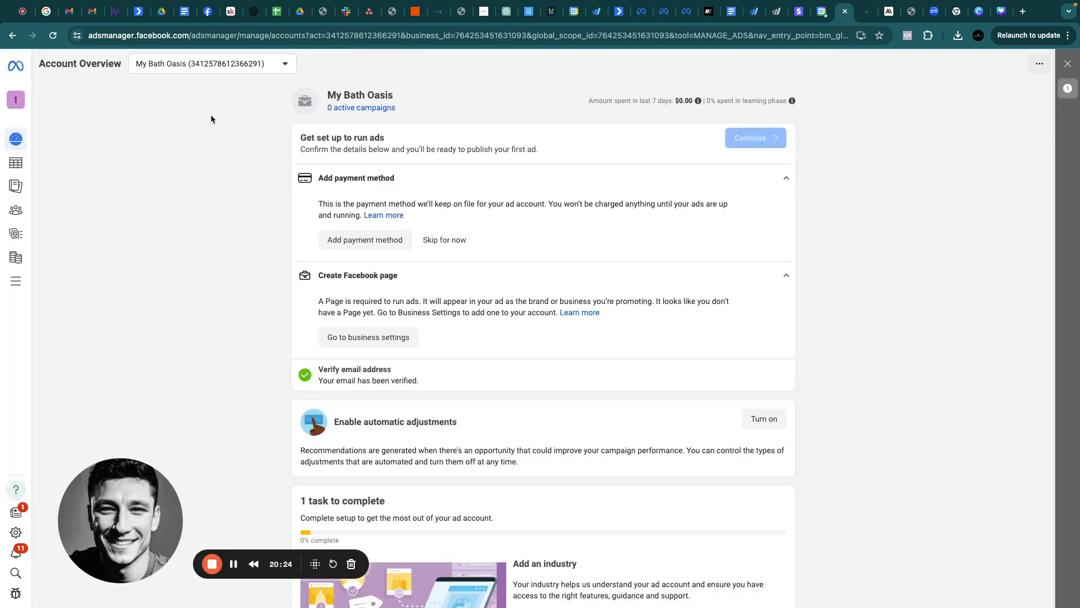
click(208, 72)
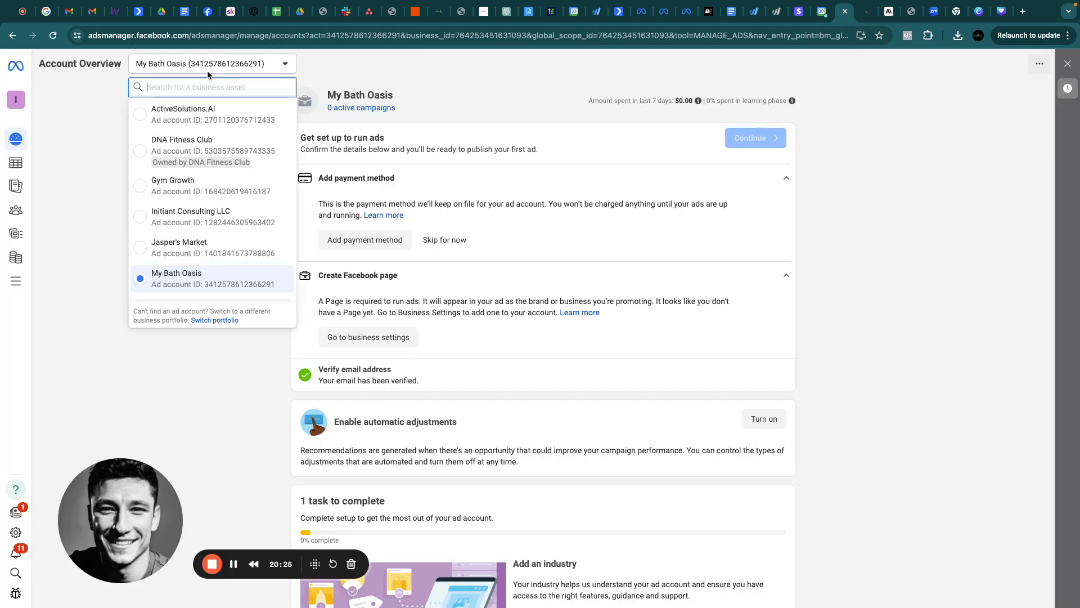
click(196, 115)
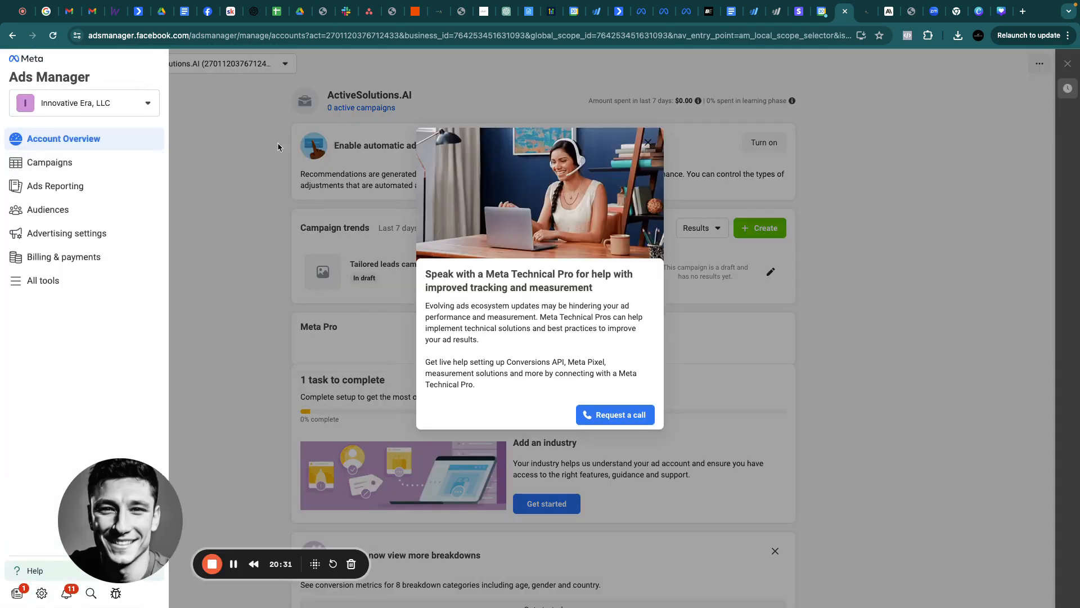
click(50, 163)
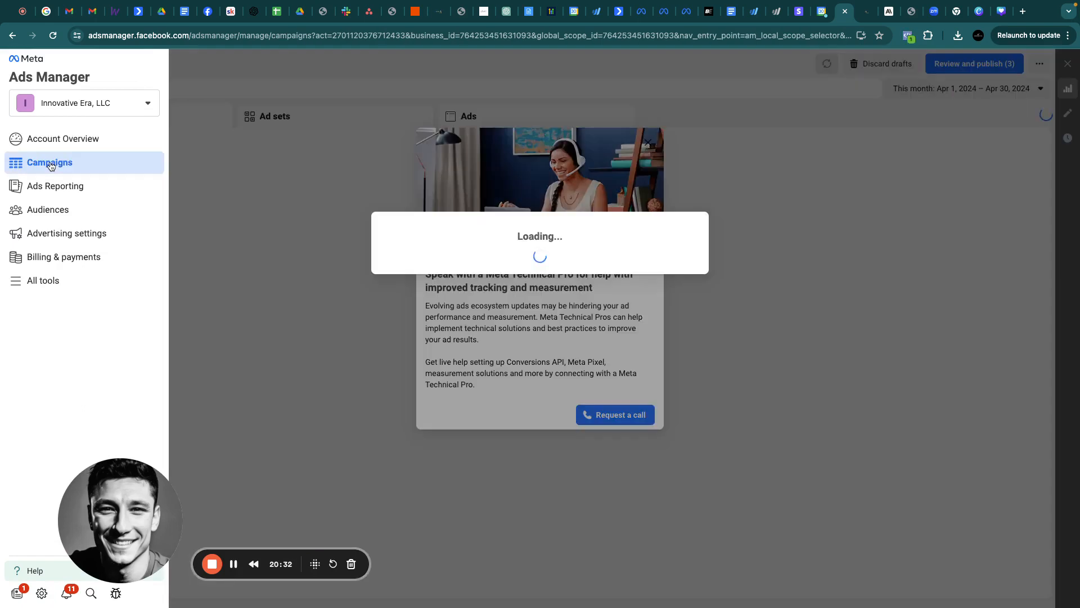
click(649, 134)
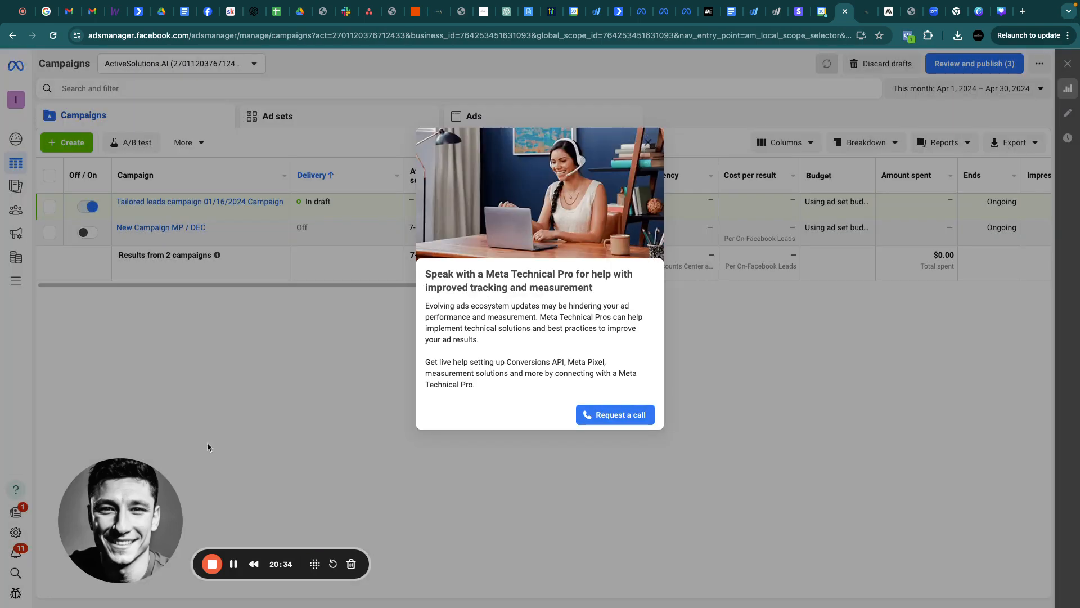
click(648, 142)
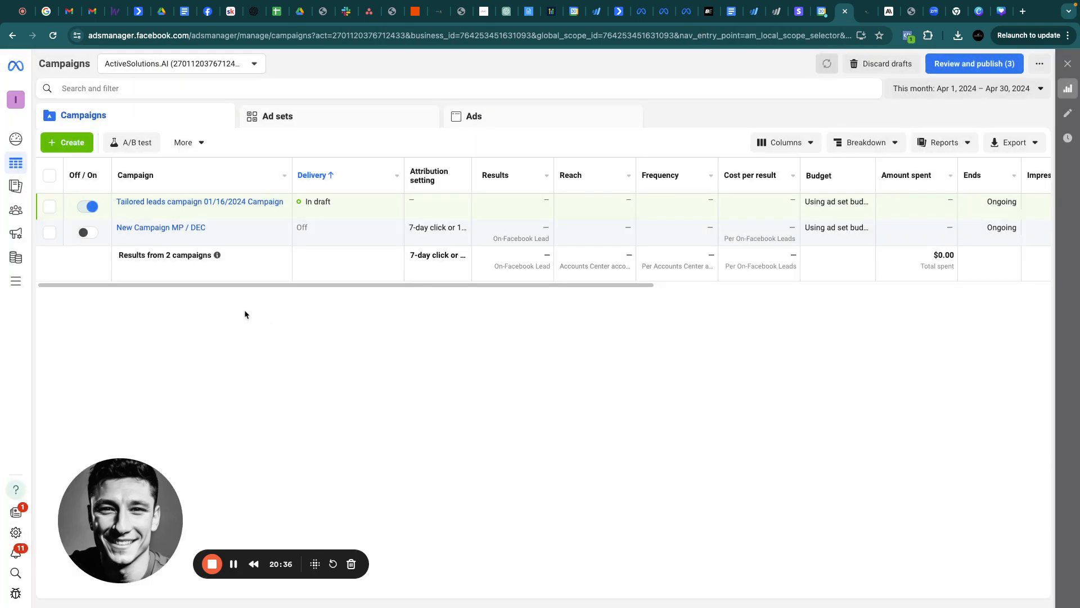
Create a new campaign with the Leads objective and Manual leads campaign setup
click(66, 143)
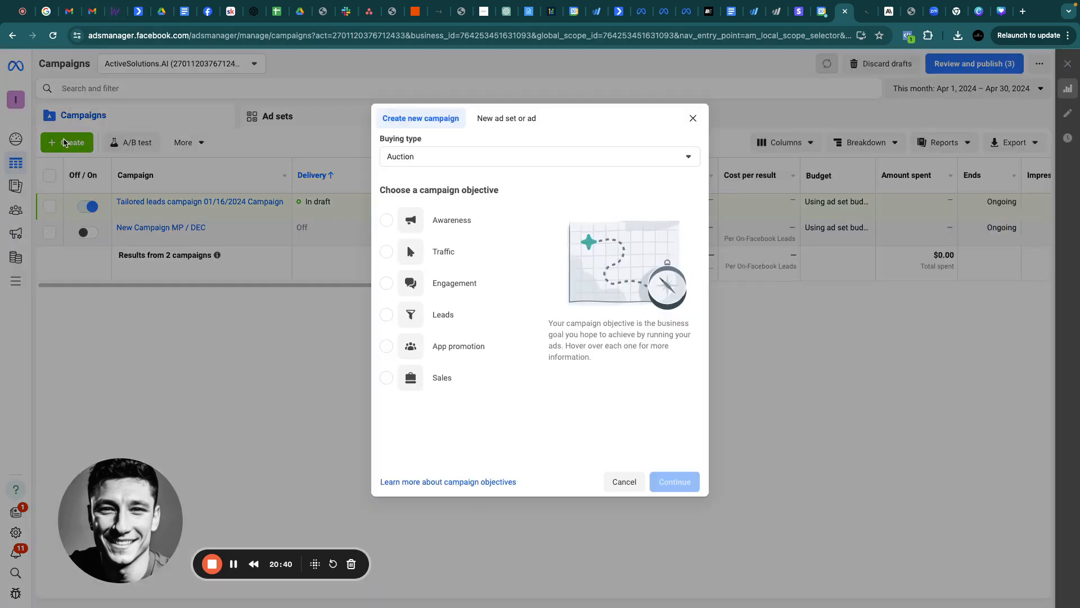
click(393, 314)
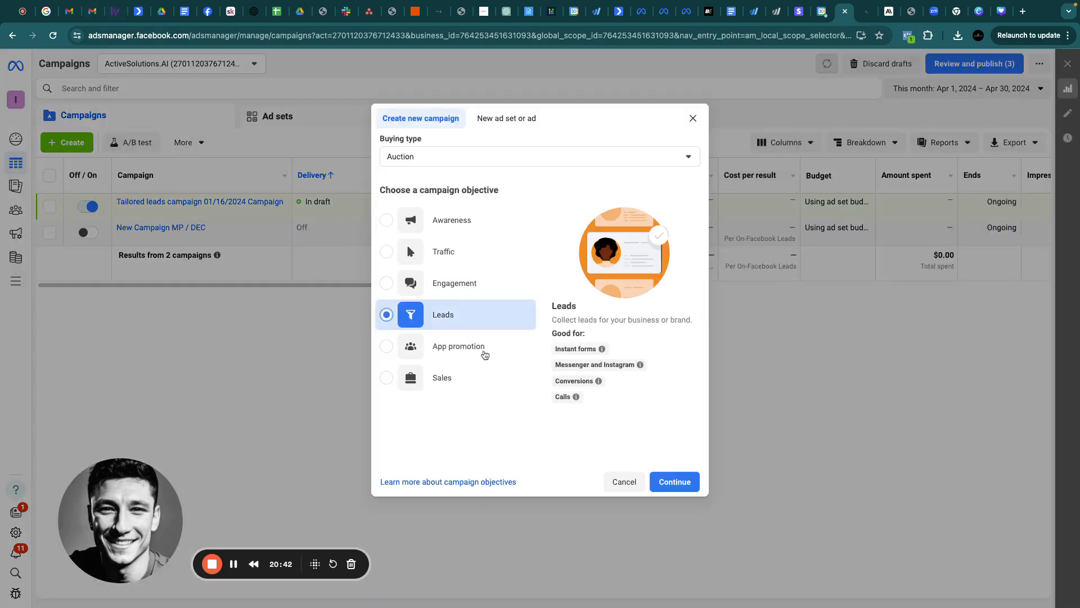
click(672, 481)
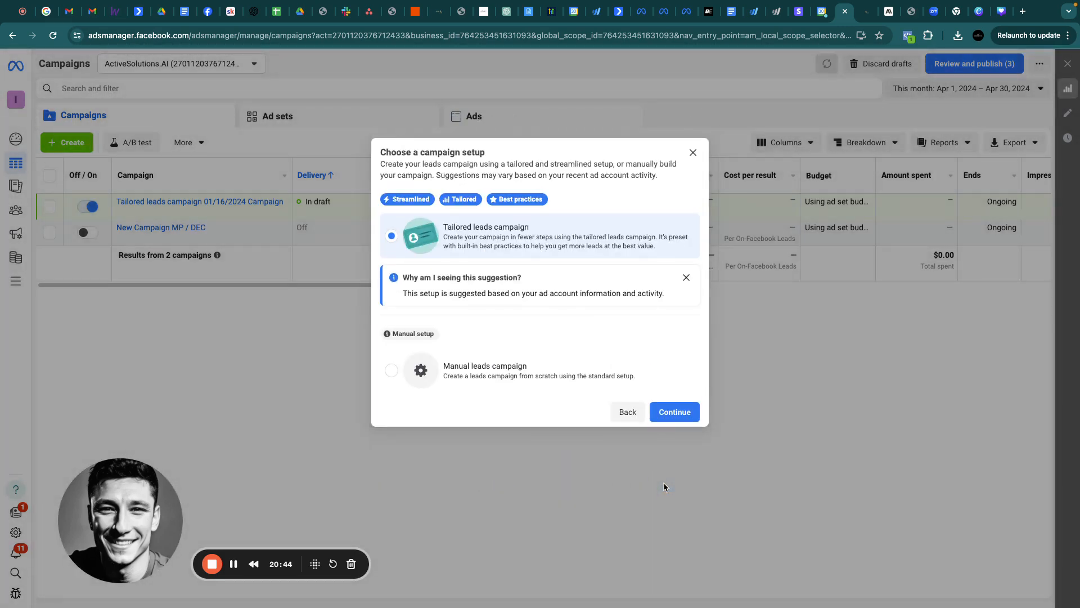
click(395, 373)
click(669, 414)
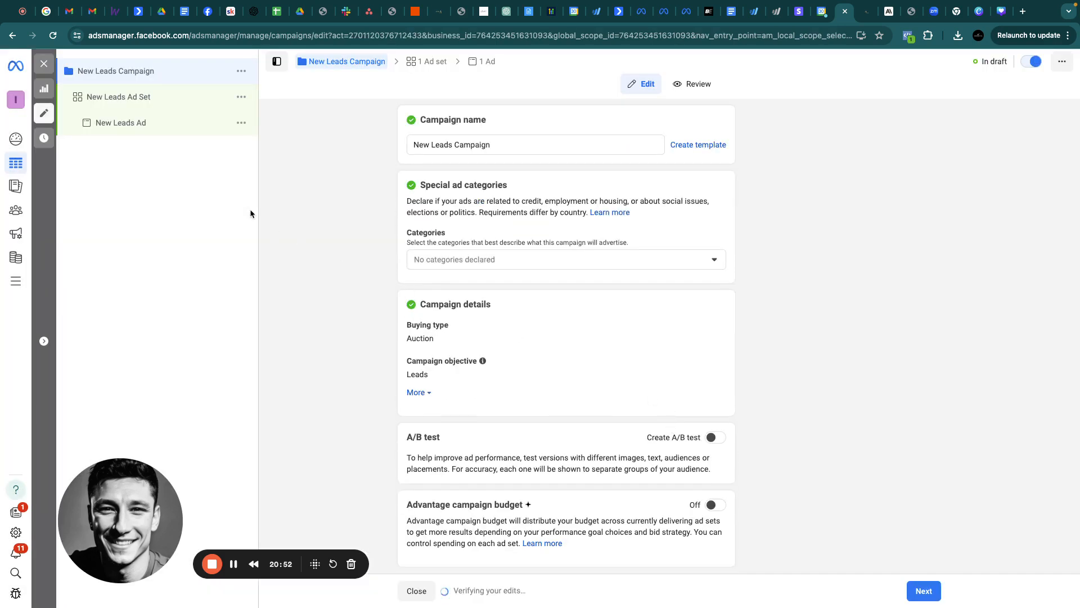
Rename the campaign 'Get Leads' and go on to its ad set settings
triple_click(527, 143)
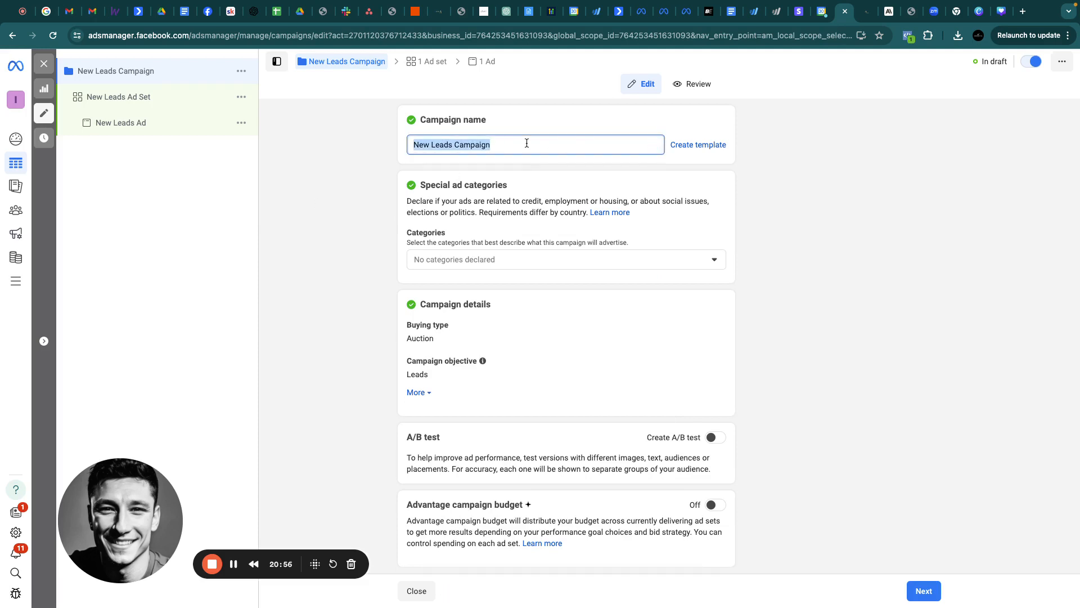
text(Get Leads)
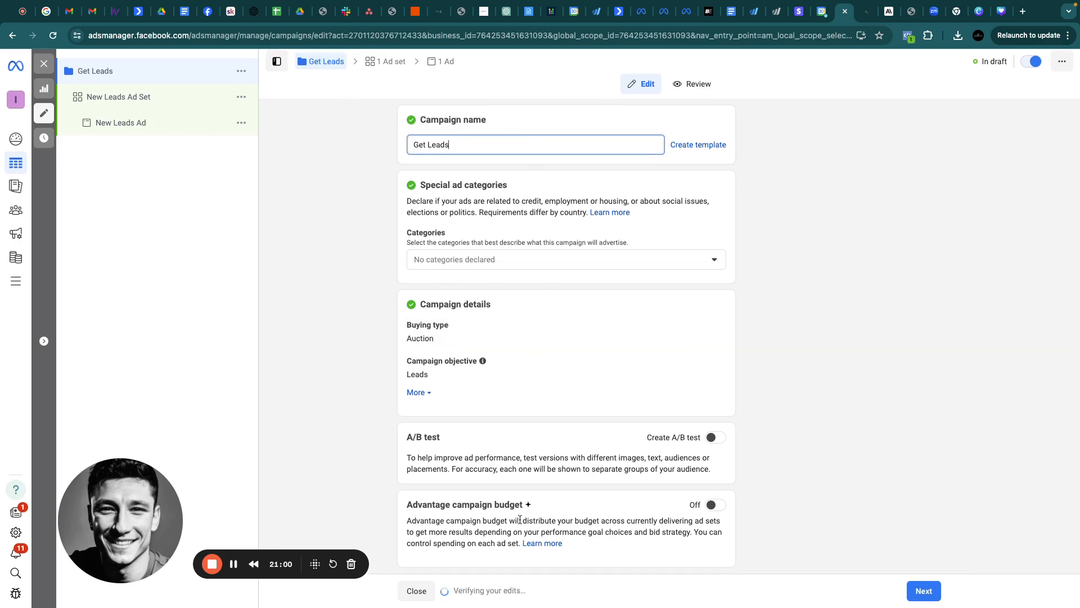
click(924, 591)
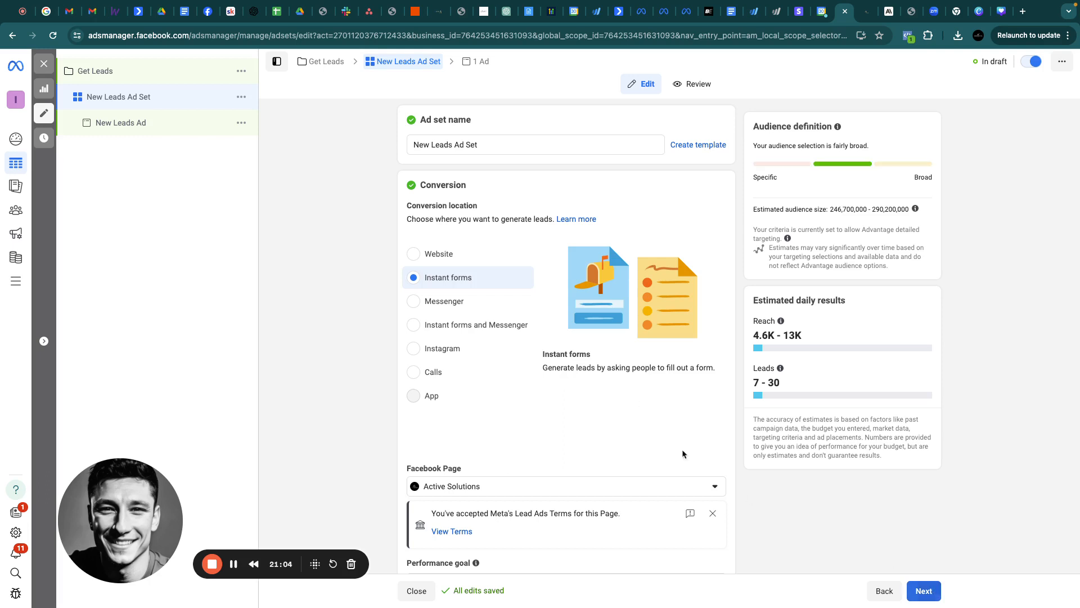
triple_click(490, 139)
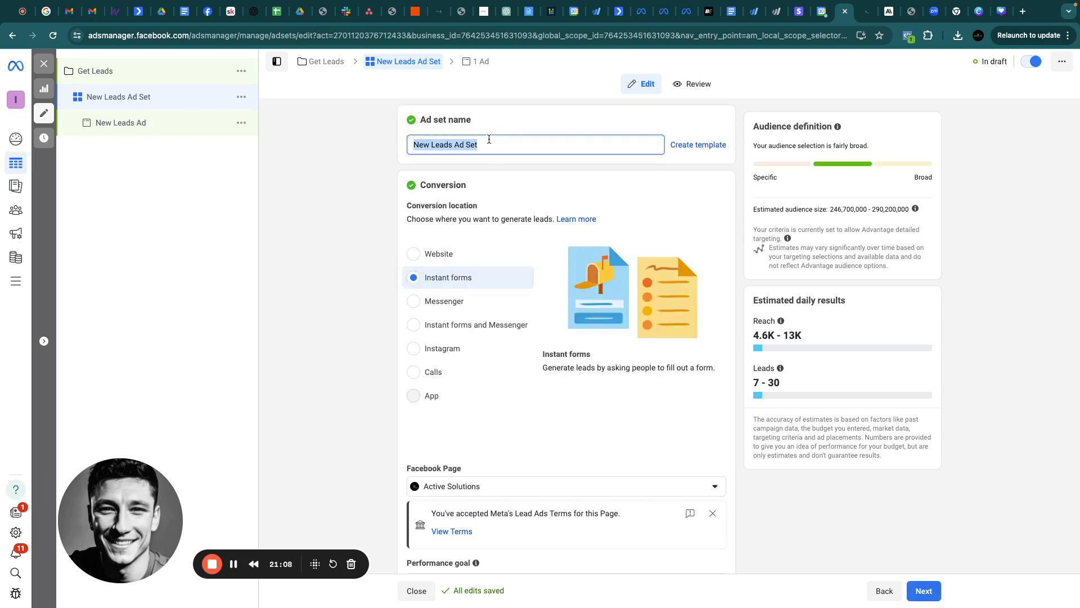
scroll(465, 406, down, 10)
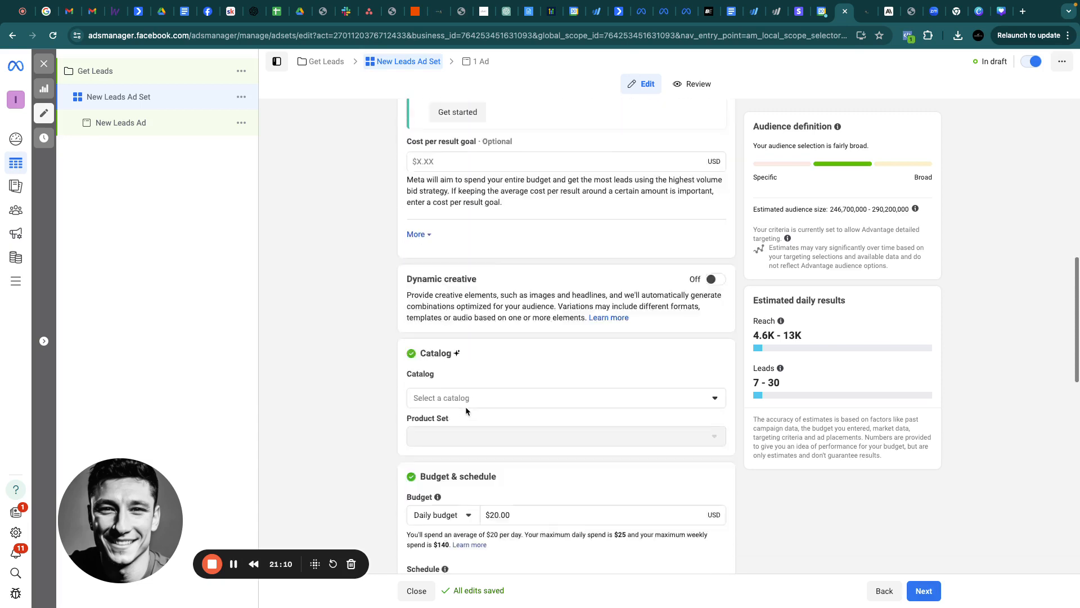
scroll(465, 406, down, 4)
double_click(518, 295)
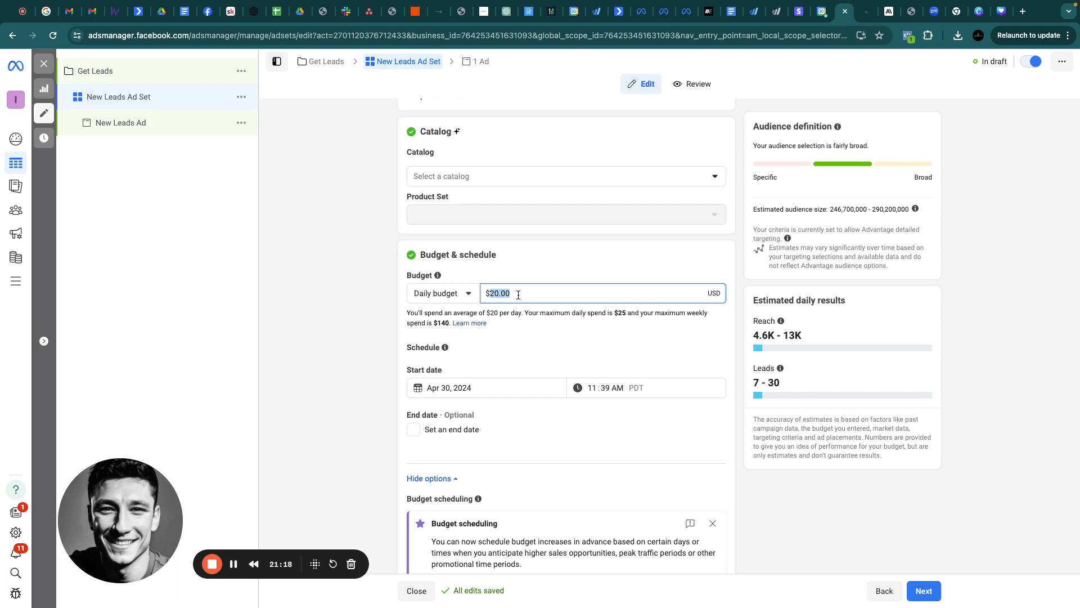
scroll(540, 349, down, 7)
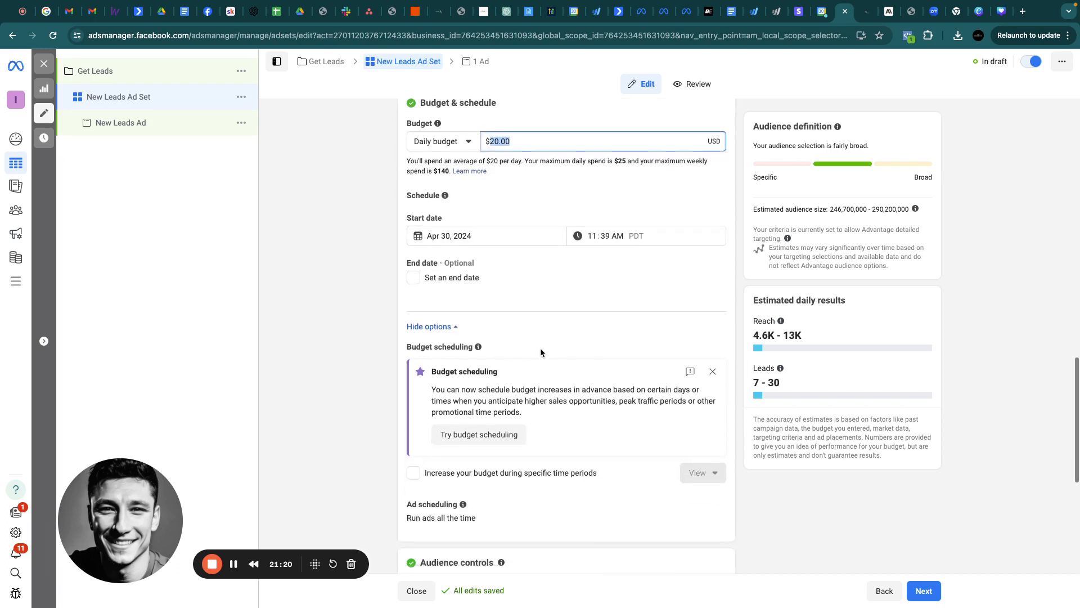
scroll(540, 353, down, 1)
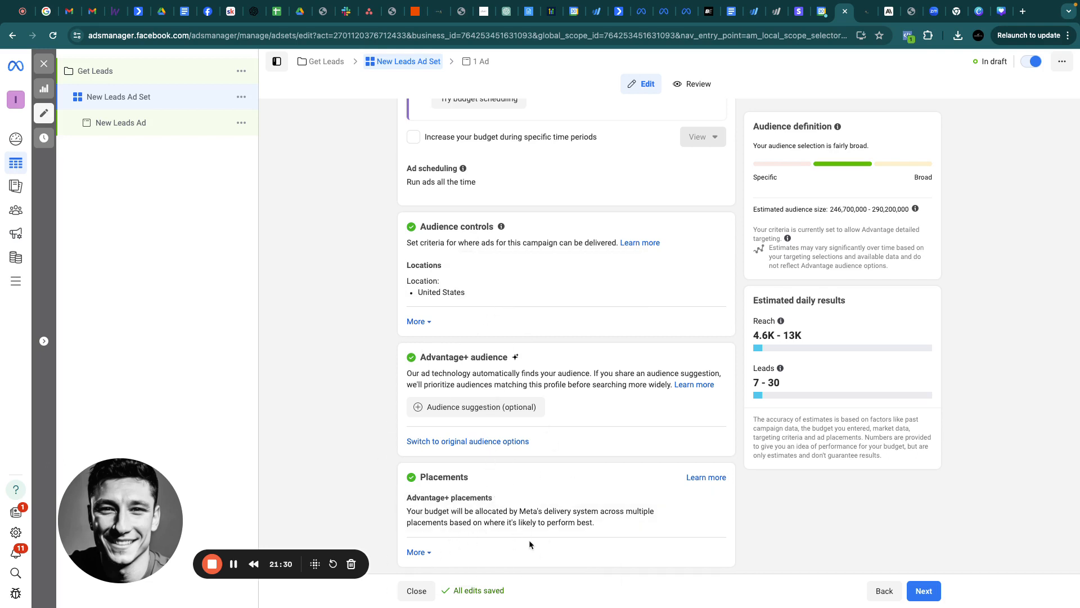
Switch the ad set from Advantage+ to original audience options, keeping United States as the location
click(449, 445)
click(522, 320)
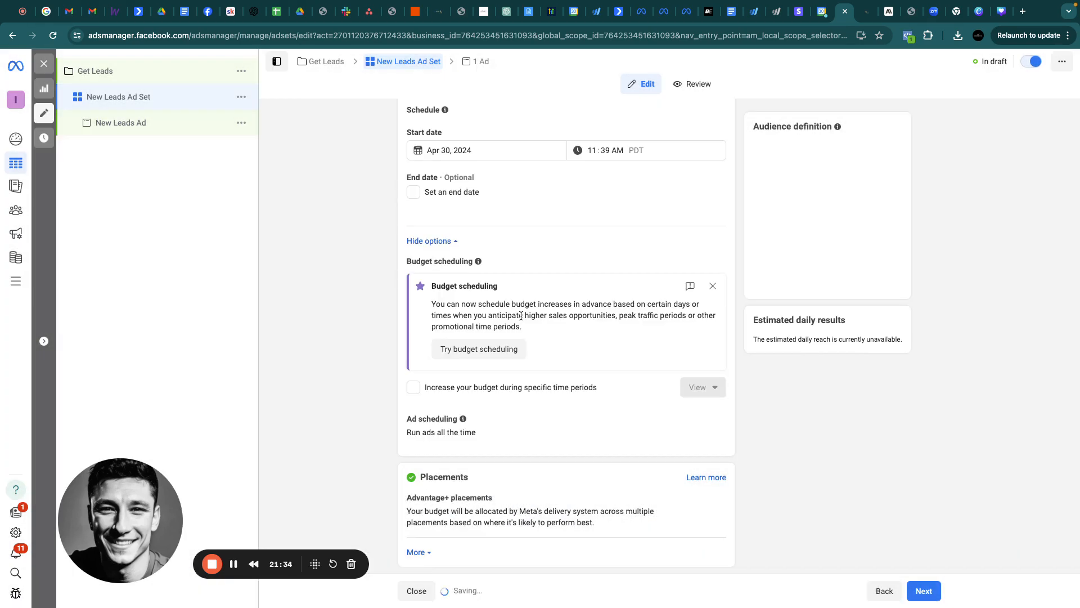
scroll(550, 308, down, 3)
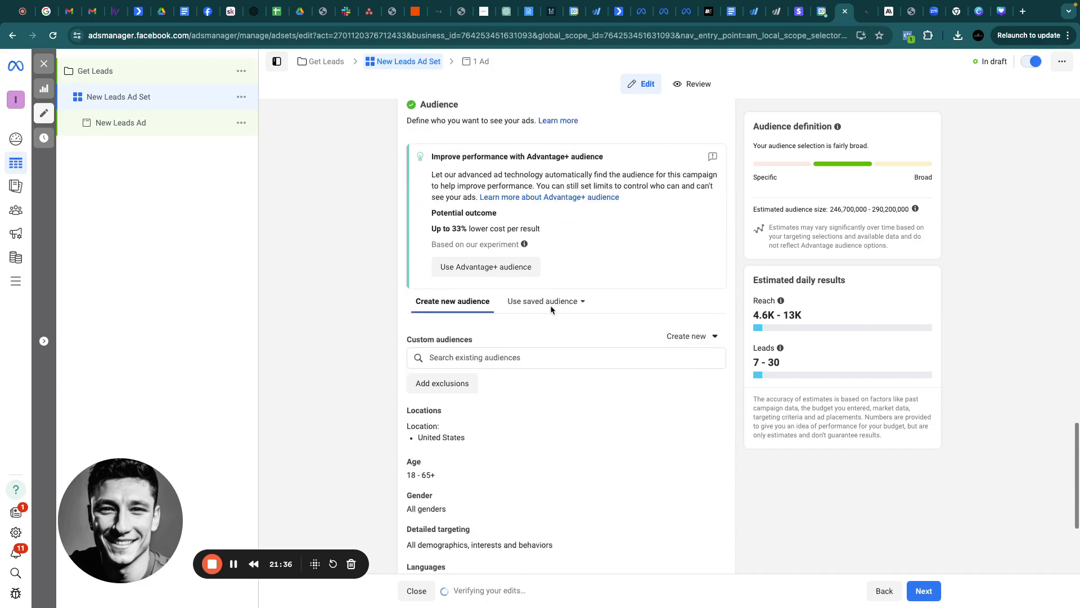
click(708, 382)
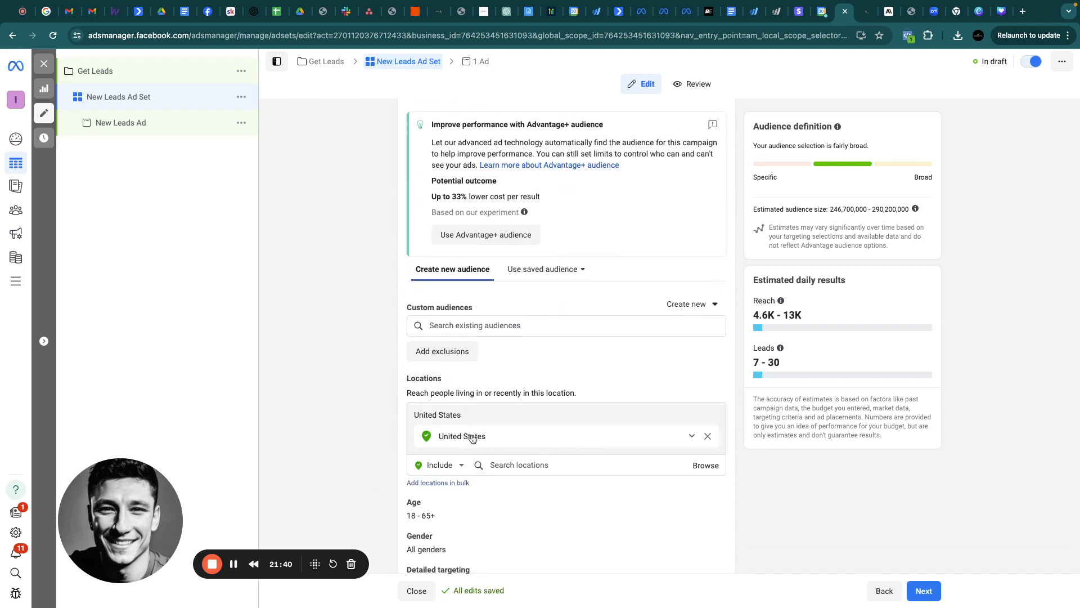
scroll(605, 513, down, 2)
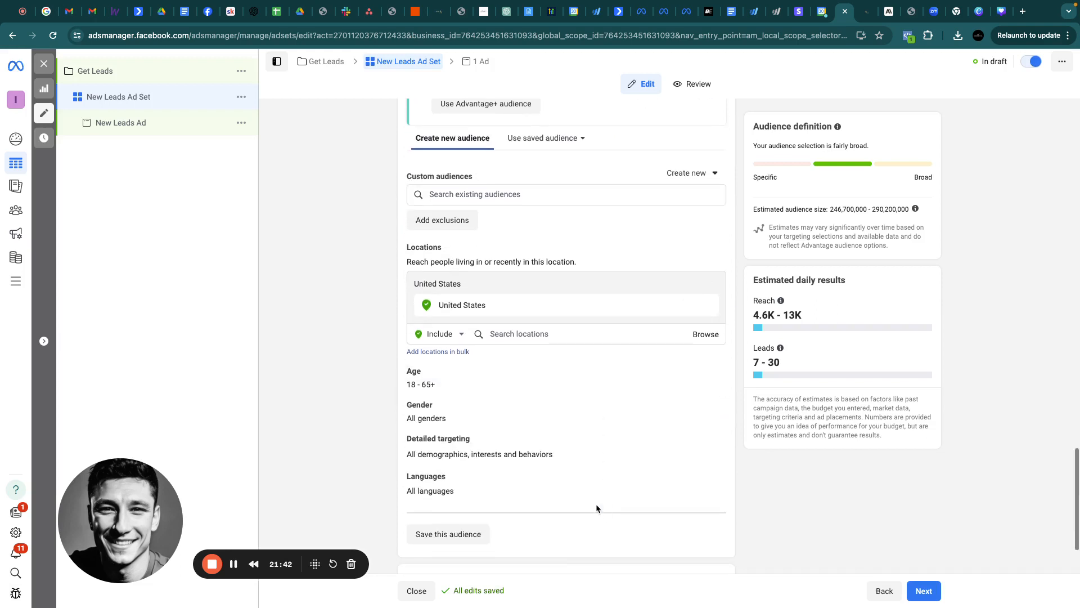
Set the audience age range to minimum 23 and maximum 60
click(710, 374)
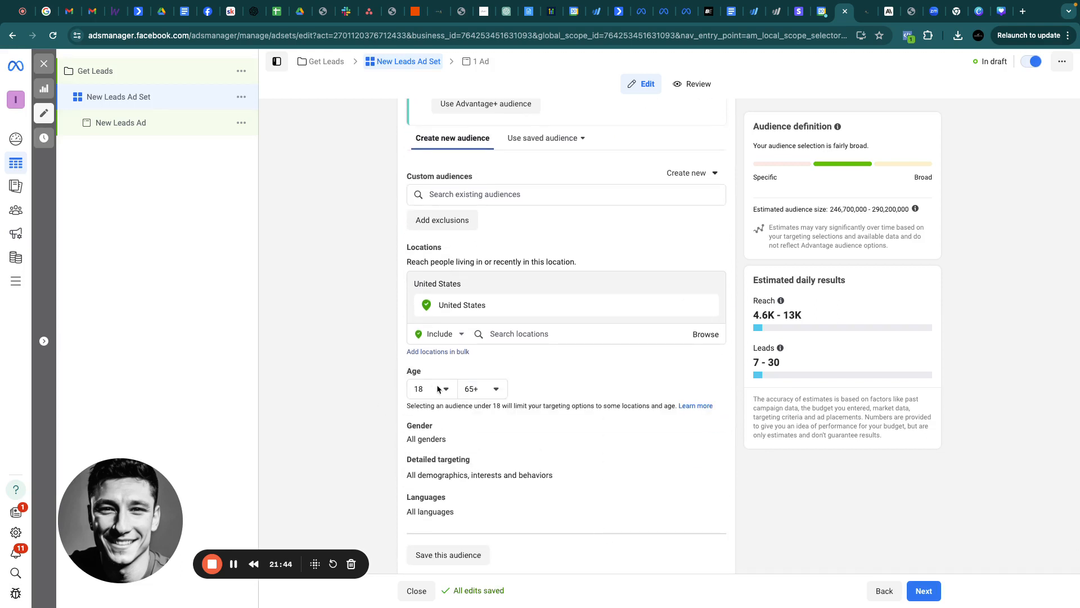
click(462, 393)
click(430, 388)
scroll(419, 456, down, 1)
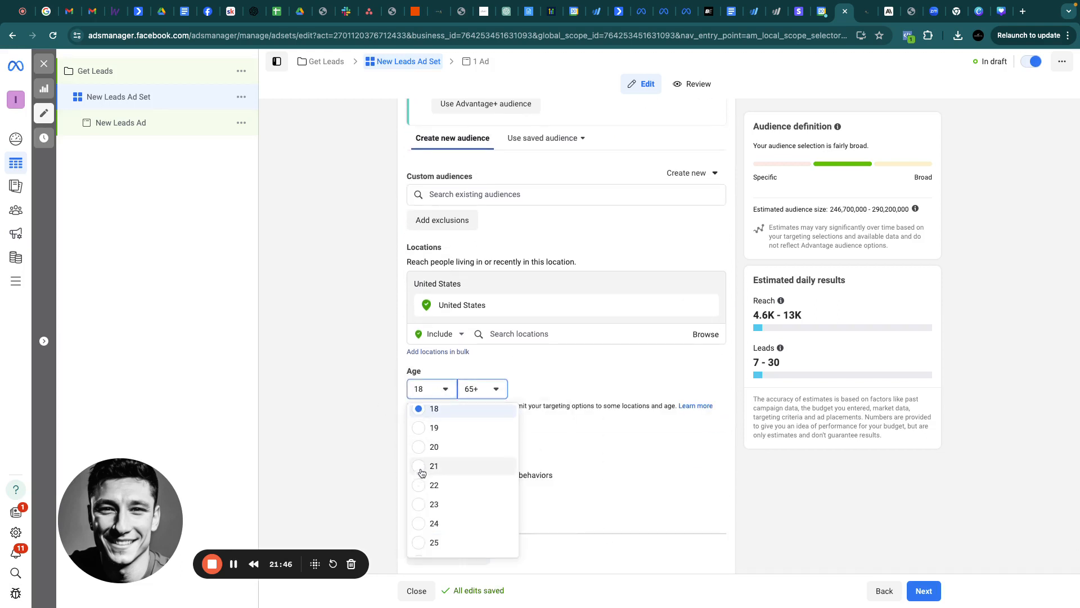
click(421, 484)
click(490, 388)
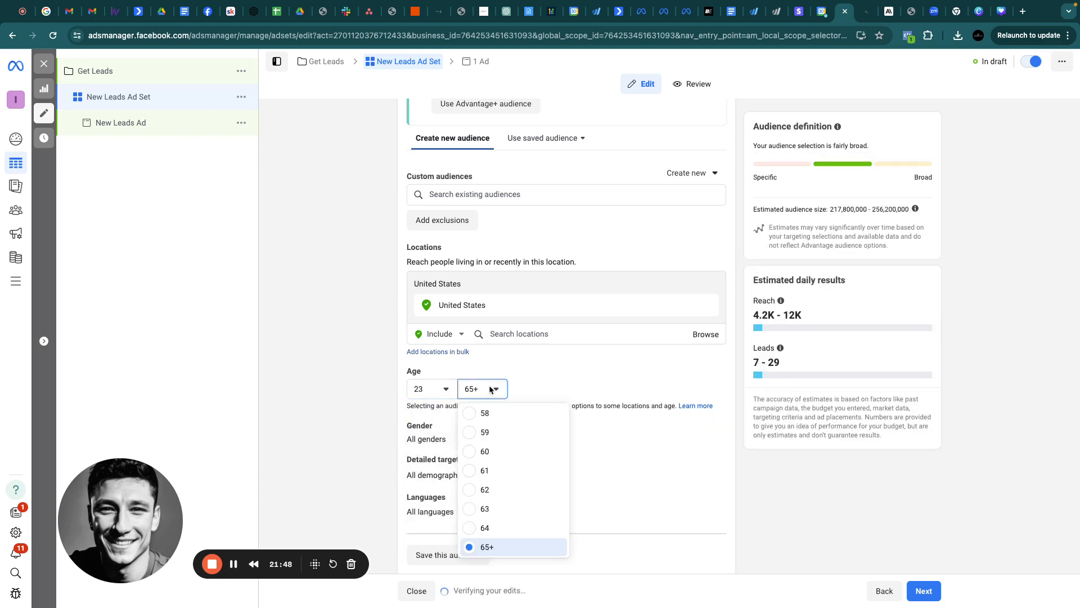
click(485, 451)
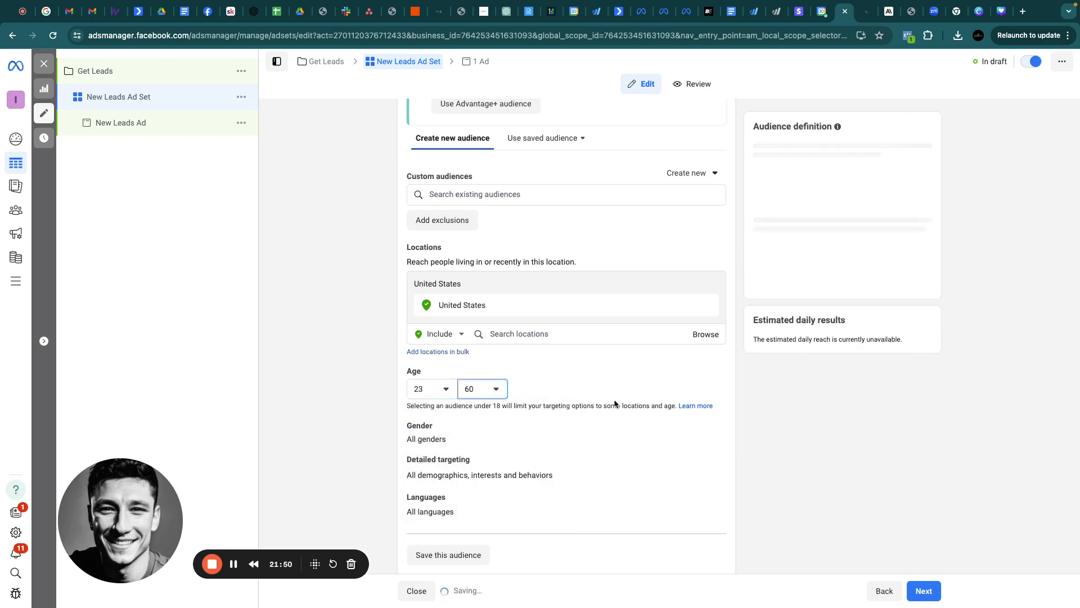
scroll(614, 402, down, 2)
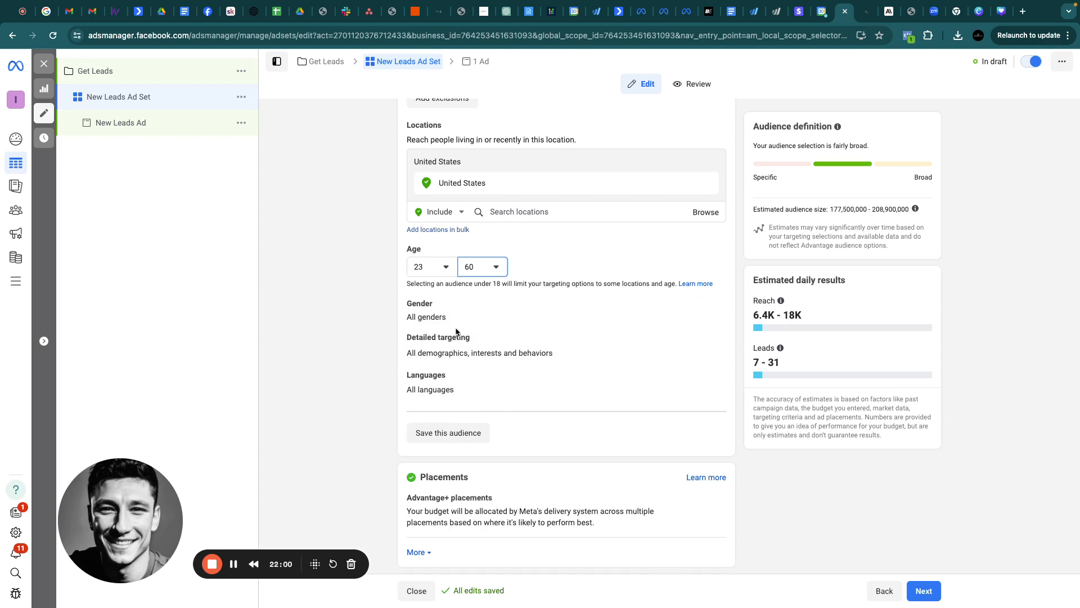
Search detailed targeting for 'smal', add nothing, and check the 177.5M–208.9M audience estimate
mouse_move(708, 342)
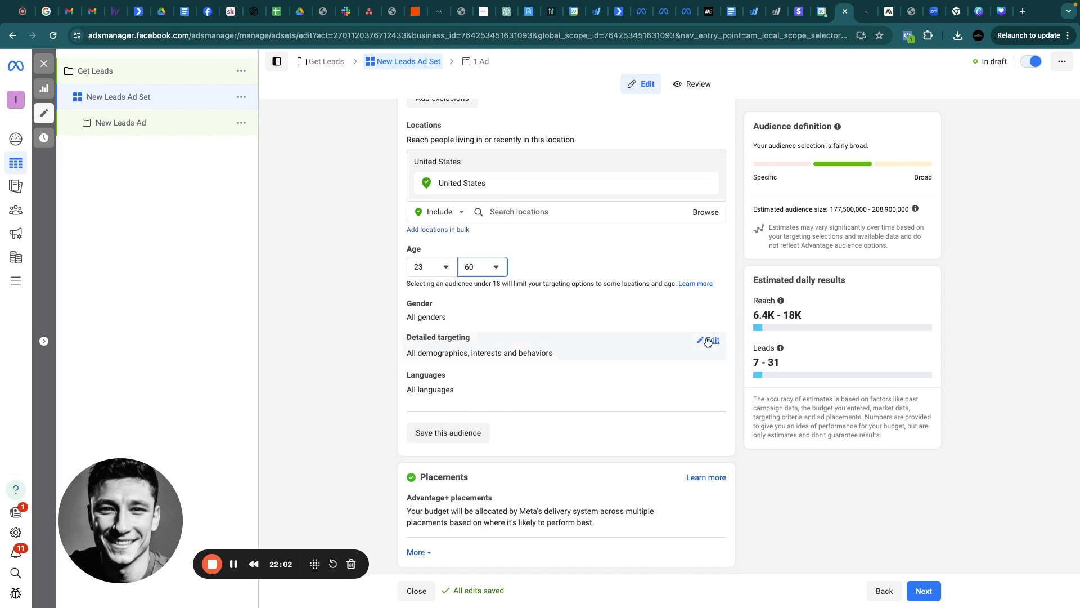
click(707, 341)
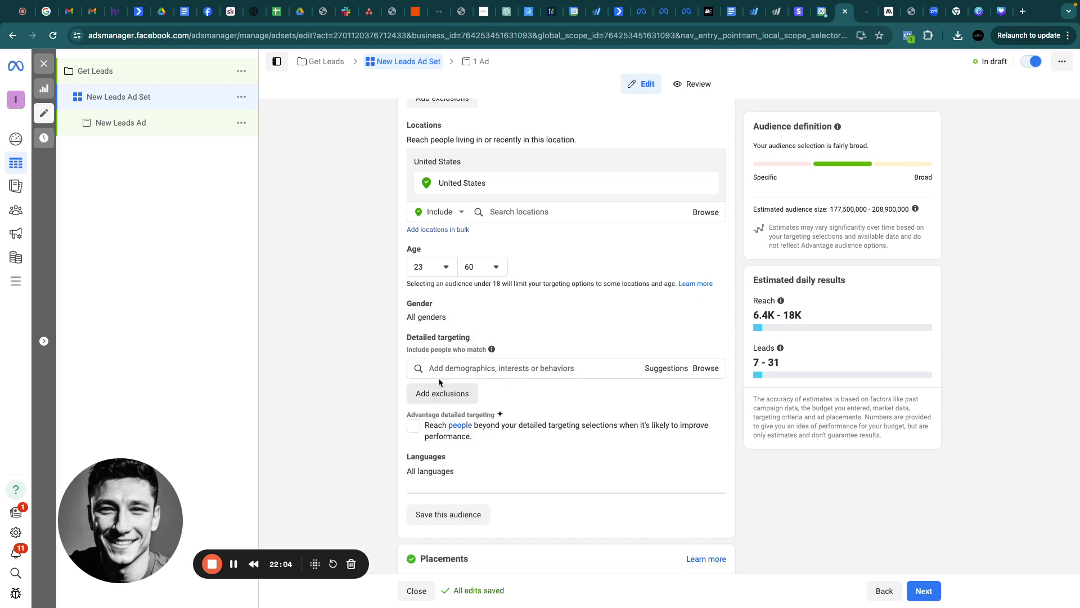
click(456, 367)
text(small business)
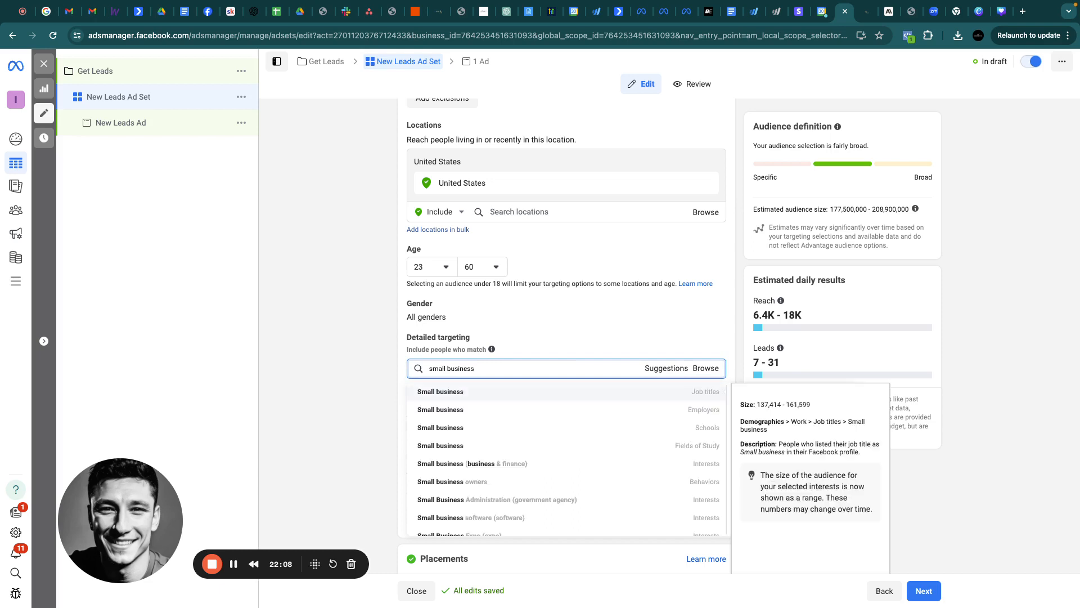
click(332, 349)
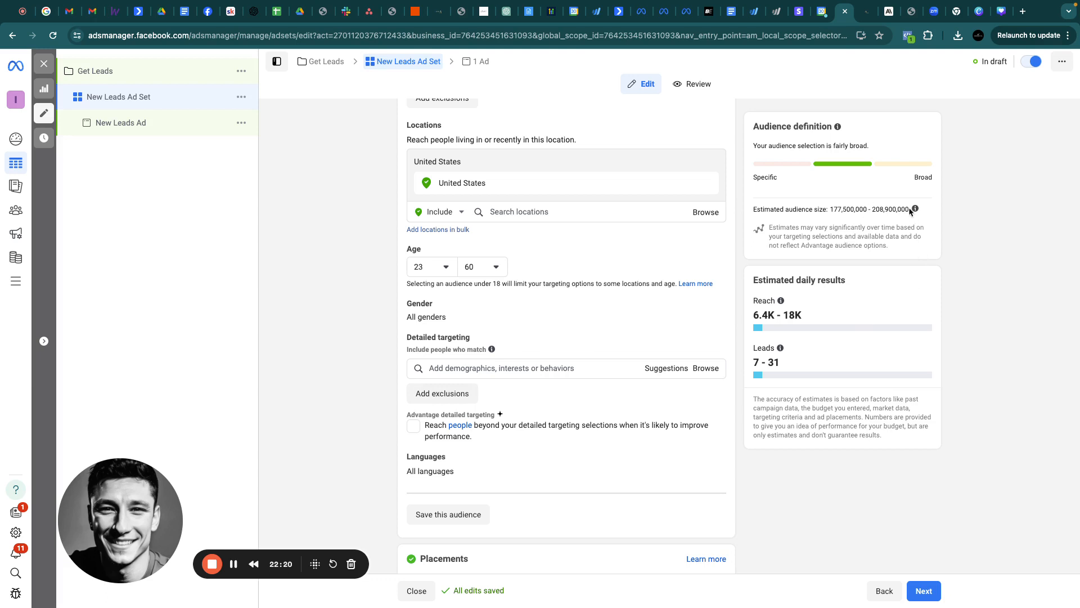
drag(910, 211, 829, 210)
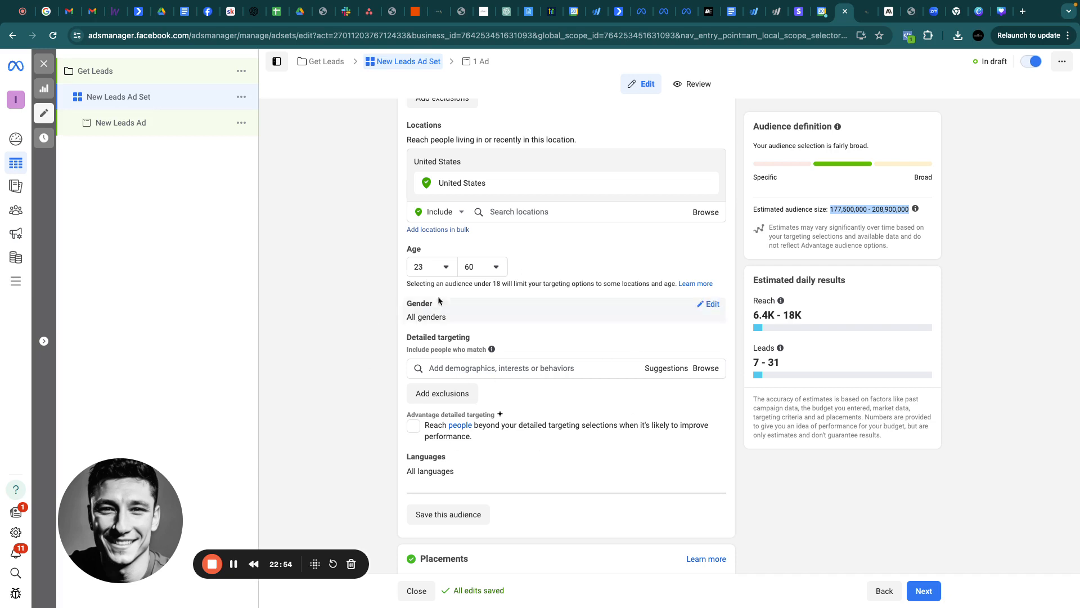
Replace the ad set name New Leads Ad Set with 'Broad | 23-60'
scroll(429, 358, down, 2)
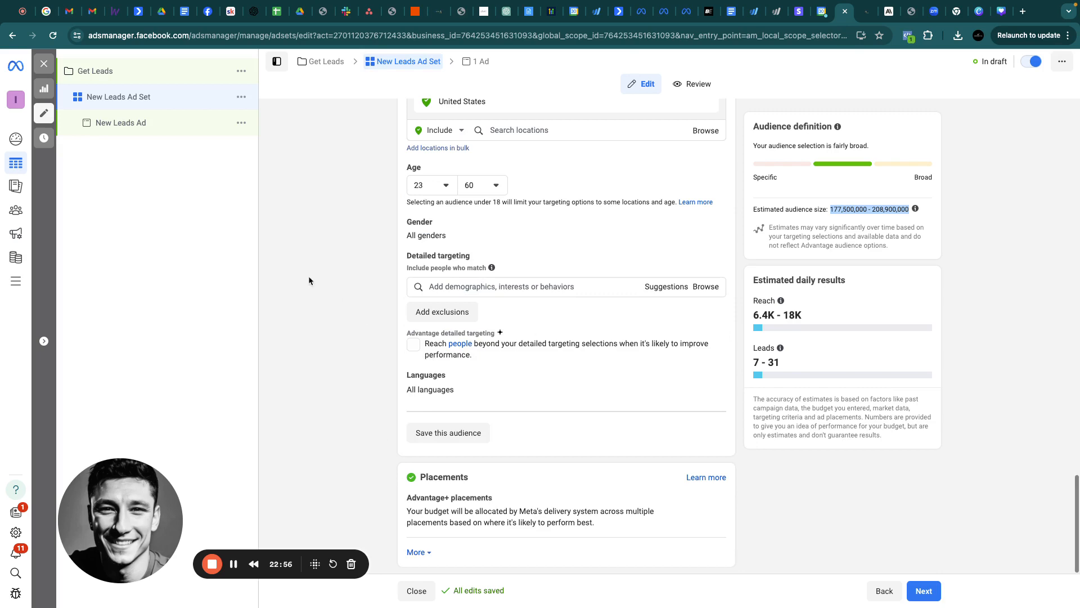
scroll(544, 302, up, 10)
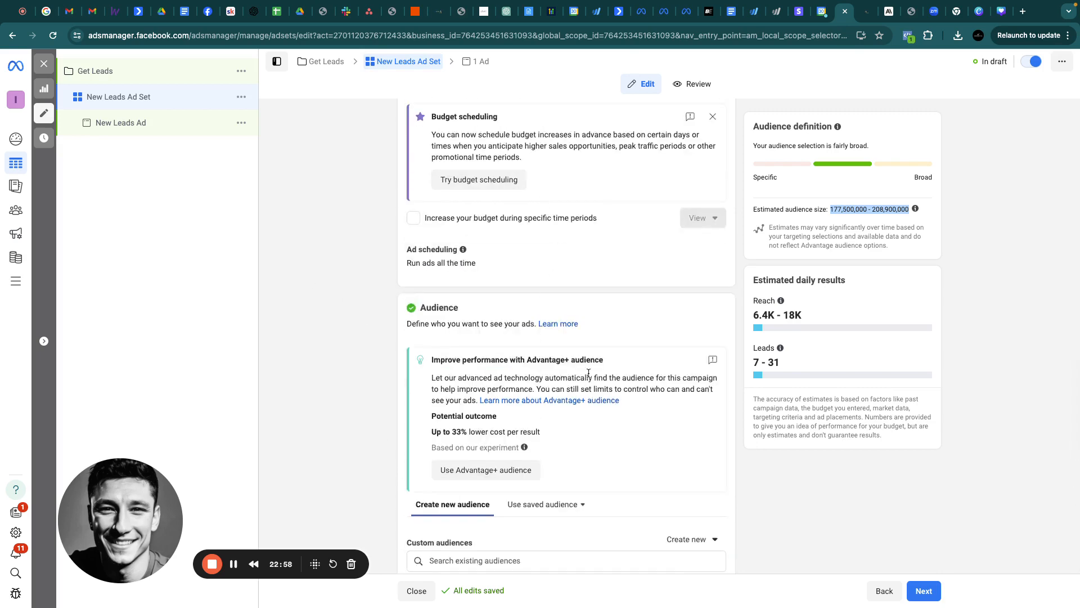
scroll(588, 373, up, 15)
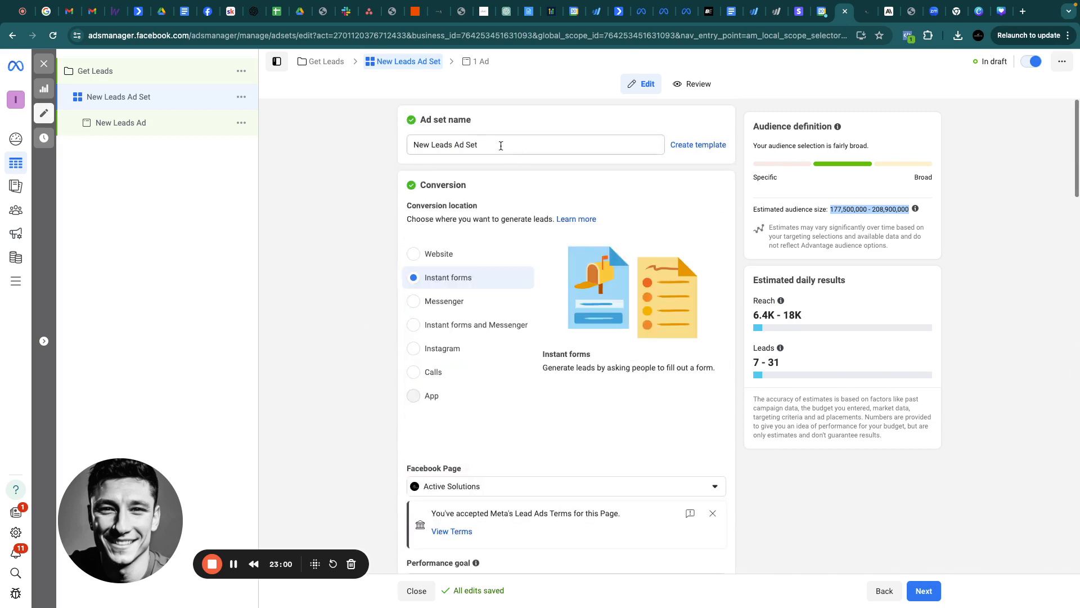
triple_click(500, 145)
text(Borad)
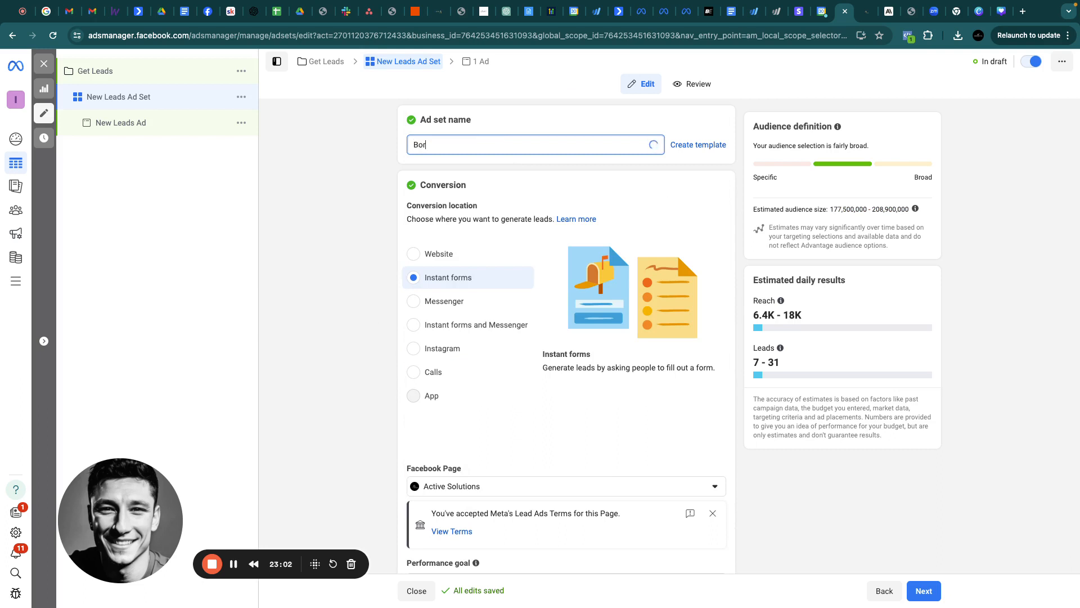
key(BackSpace)
key(BackSpace)
key(BackSpace)
key(BackSpace)
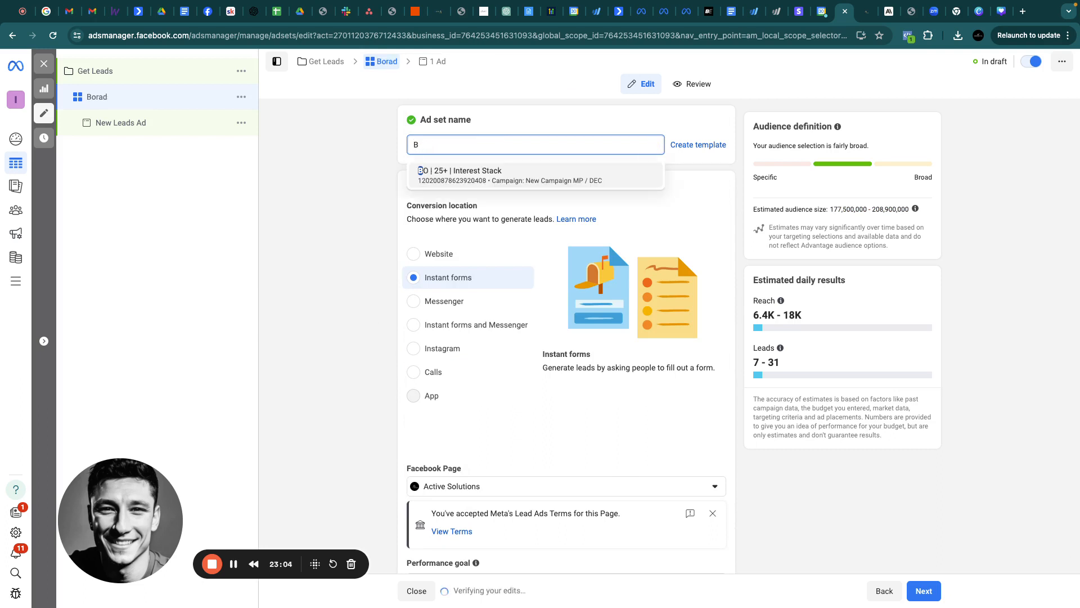
text(road)
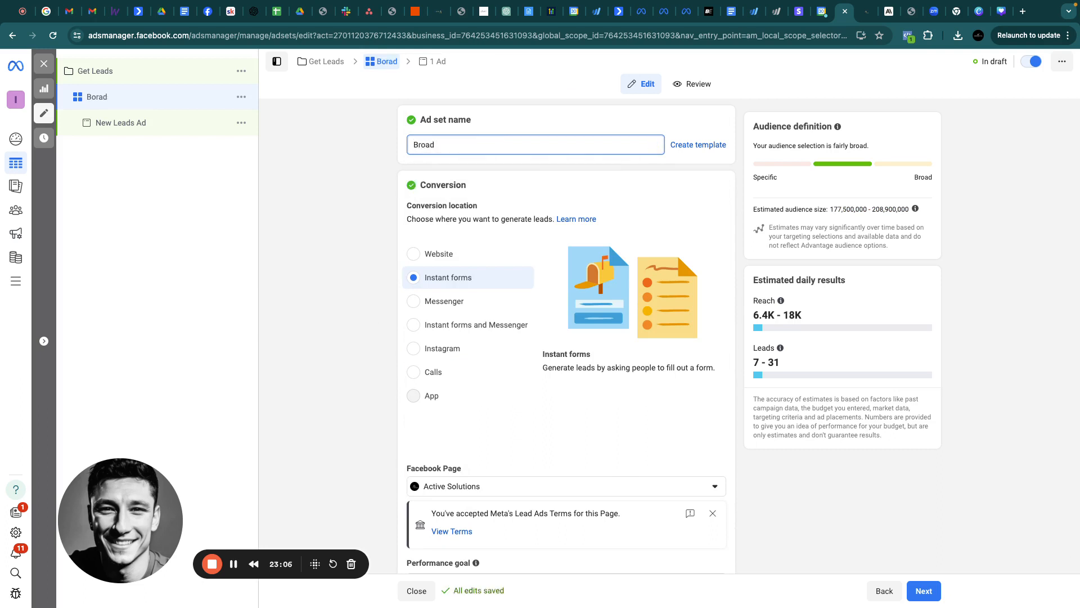
text( | 23-60)
click(376, 187)
Open New Leads Ad and turn off multi-advertiser ads
click(132, 125)
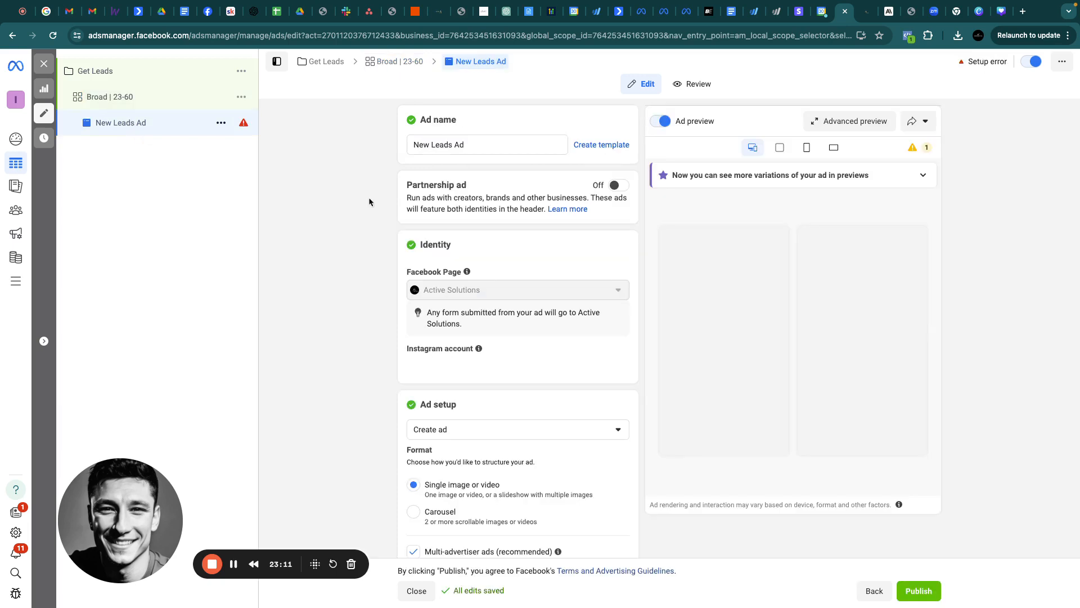
scroll(545, 325, down, 6)
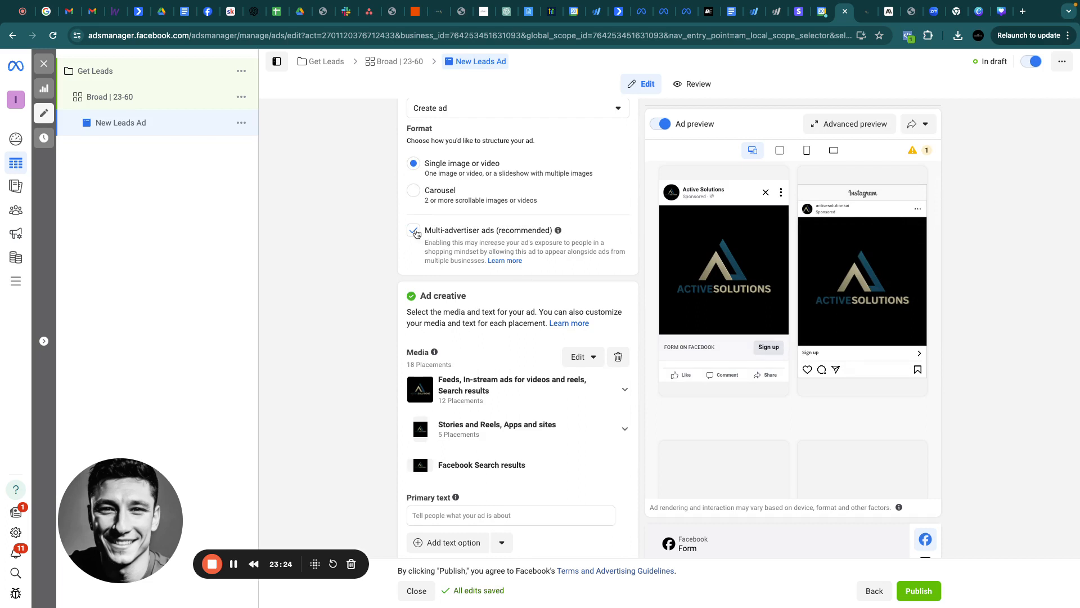
click(414, 231)
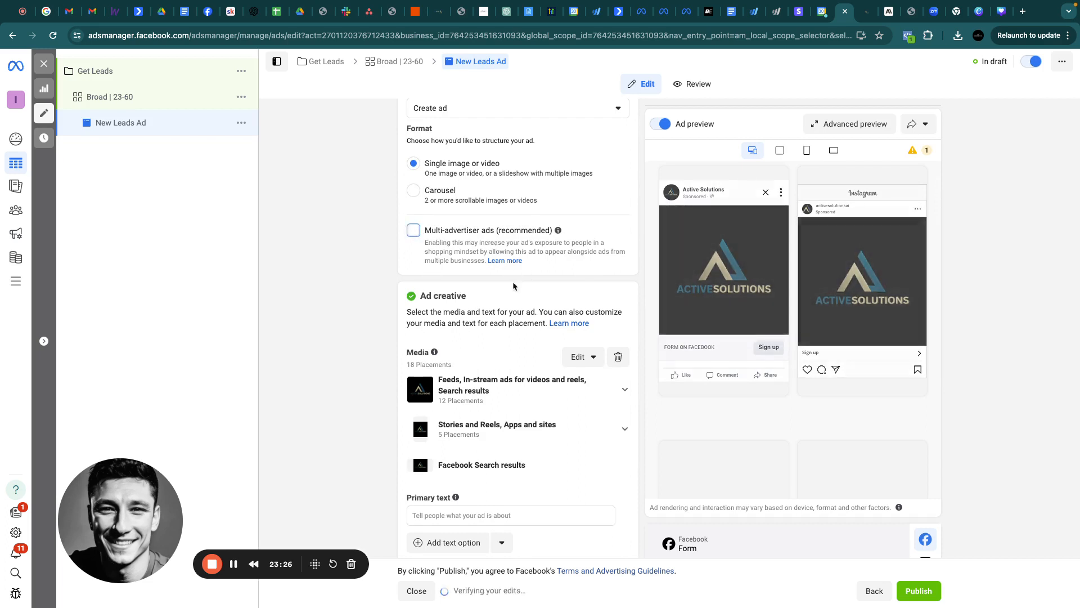
scroll(596, 347, down, 3)
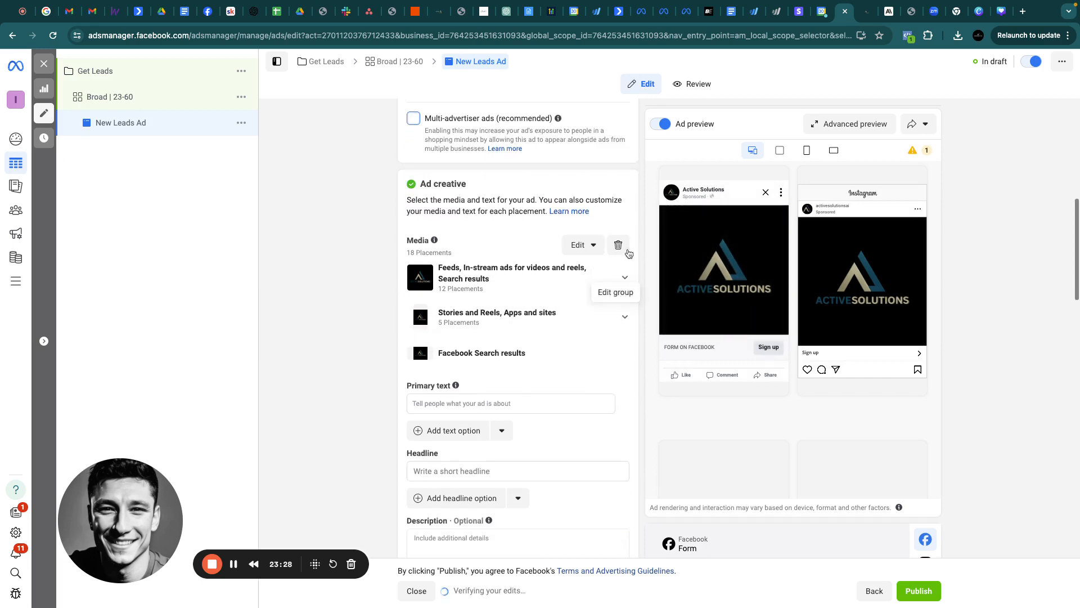
Remove all current media and upload the black-and-white AI free-trial post image from Downloads
click(619, 245)
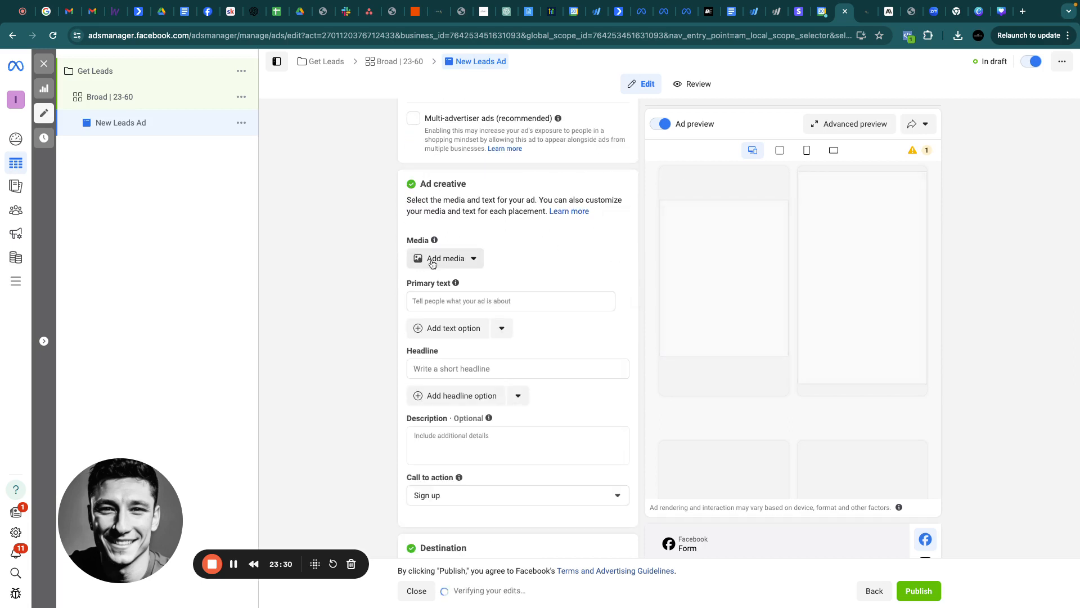
click(448, 258)
click(444, 287)
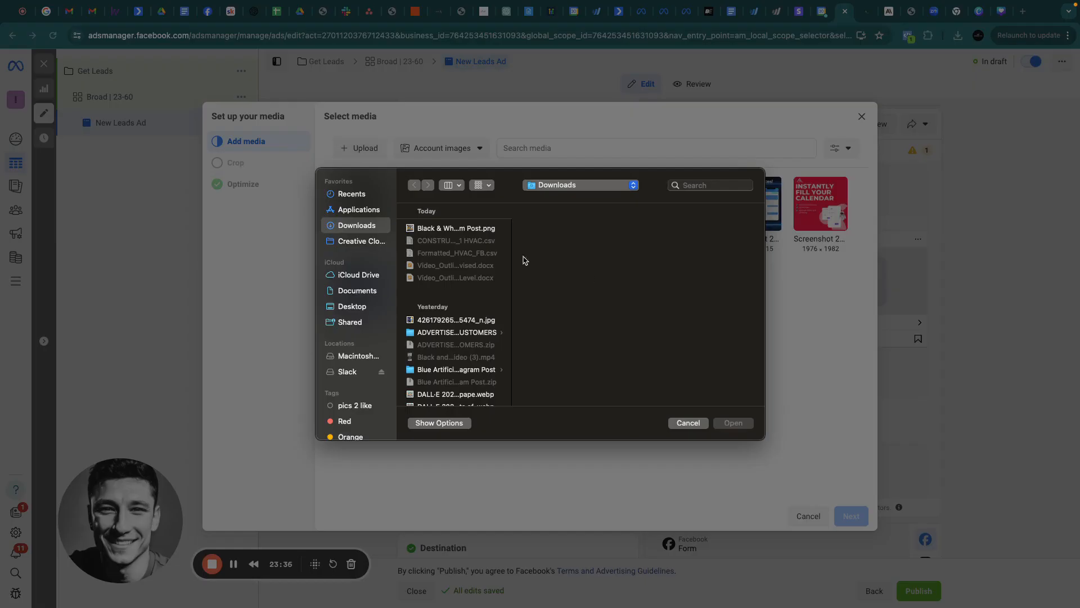
click(461, 229)
double_click(460, 228)
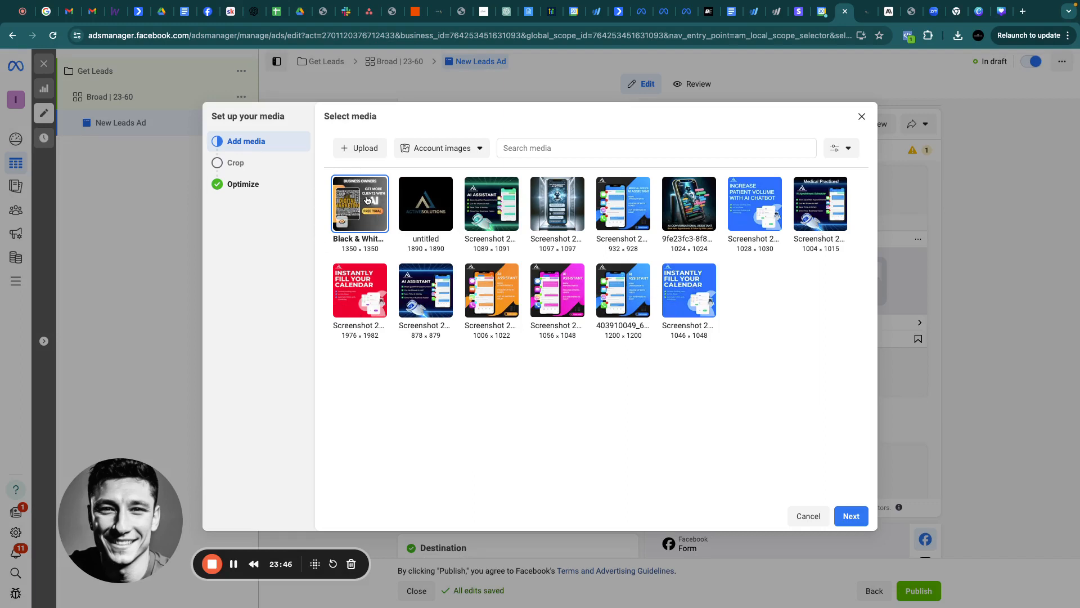
Keep the original uncropped image for search results and finish the media setup
click(850, 515)
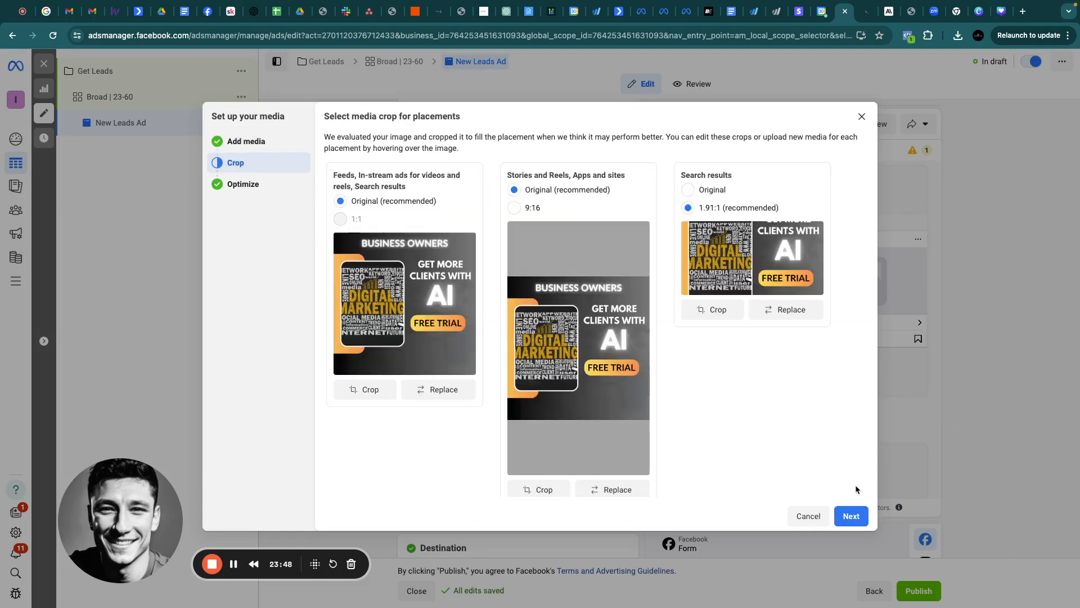
click(702, 198)
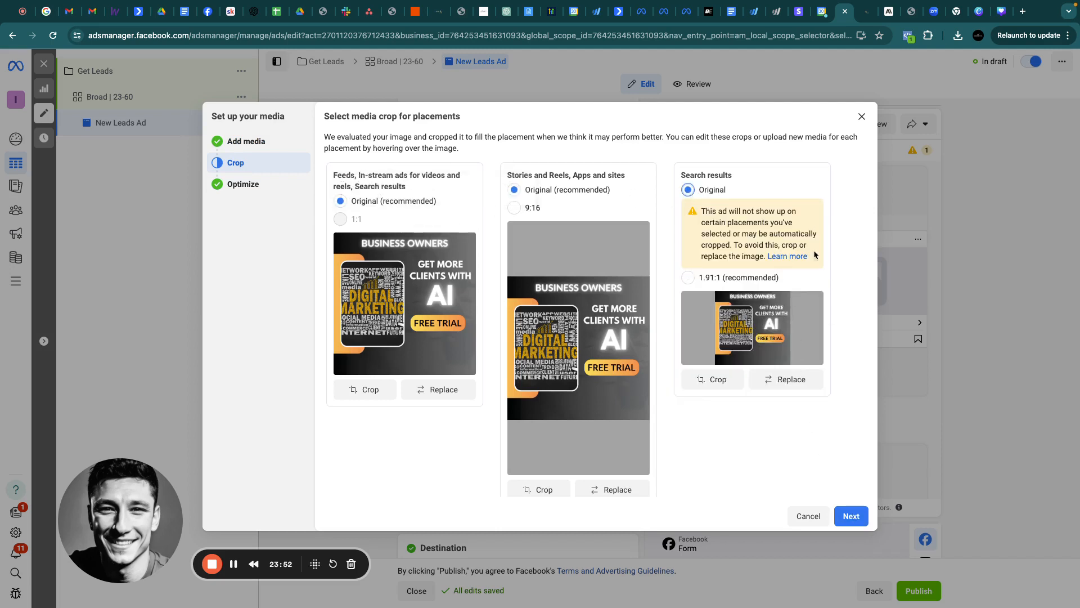
click(851, 516)
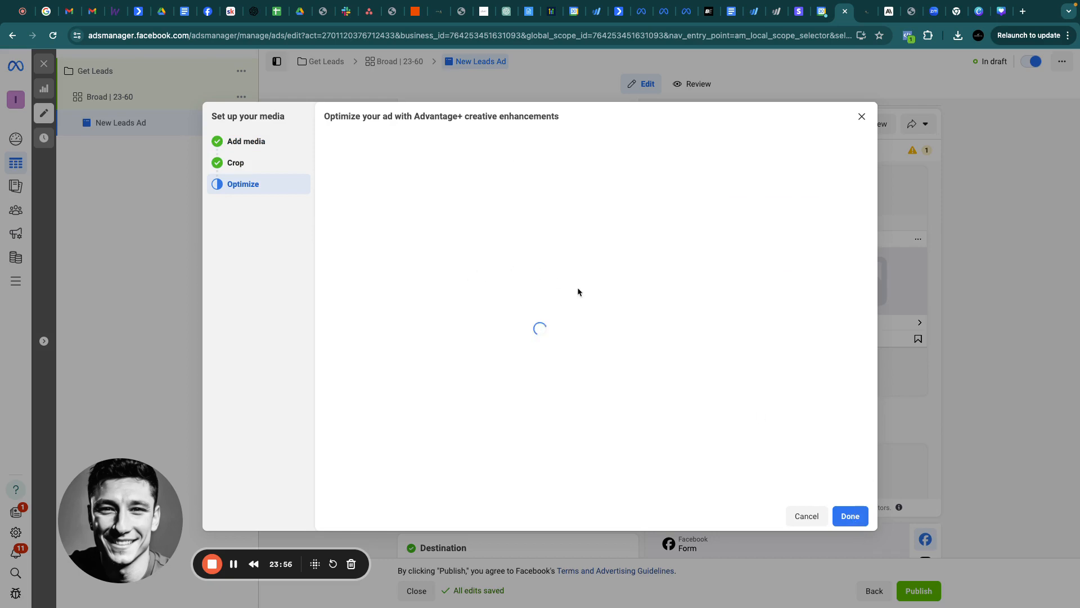
scroll(777, 405, down, 2)
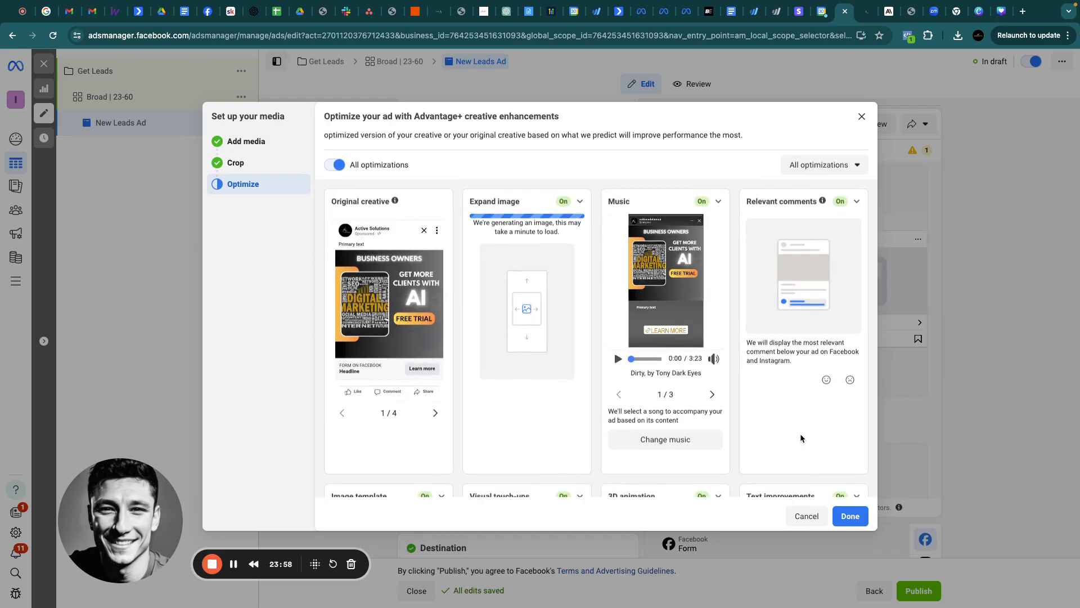
click(850, 515)
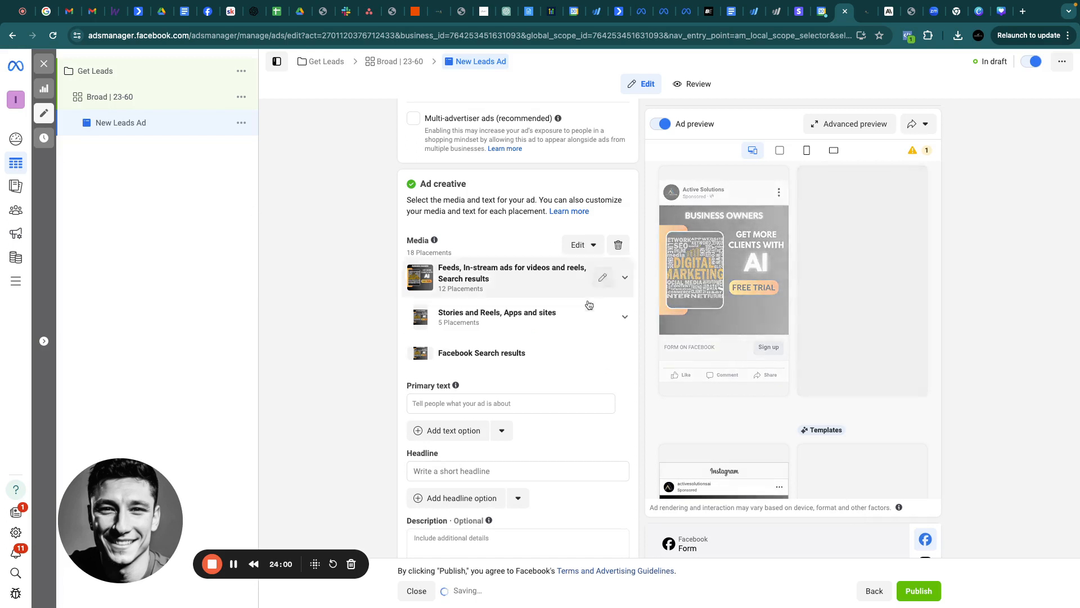
scroll(591, 293, down, 3)
click(428, 260)
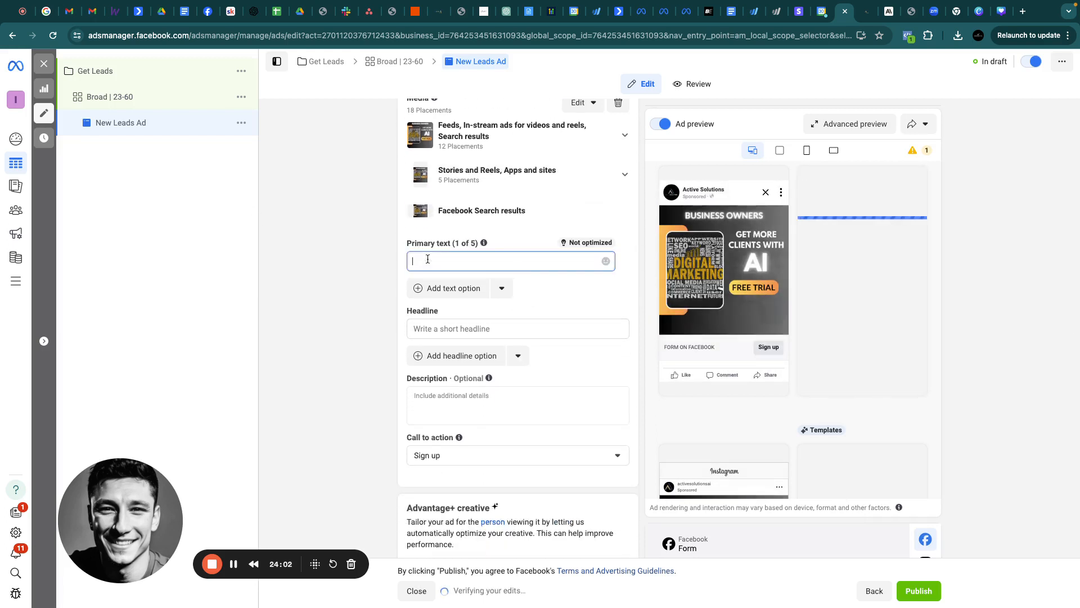
click(509, 18)
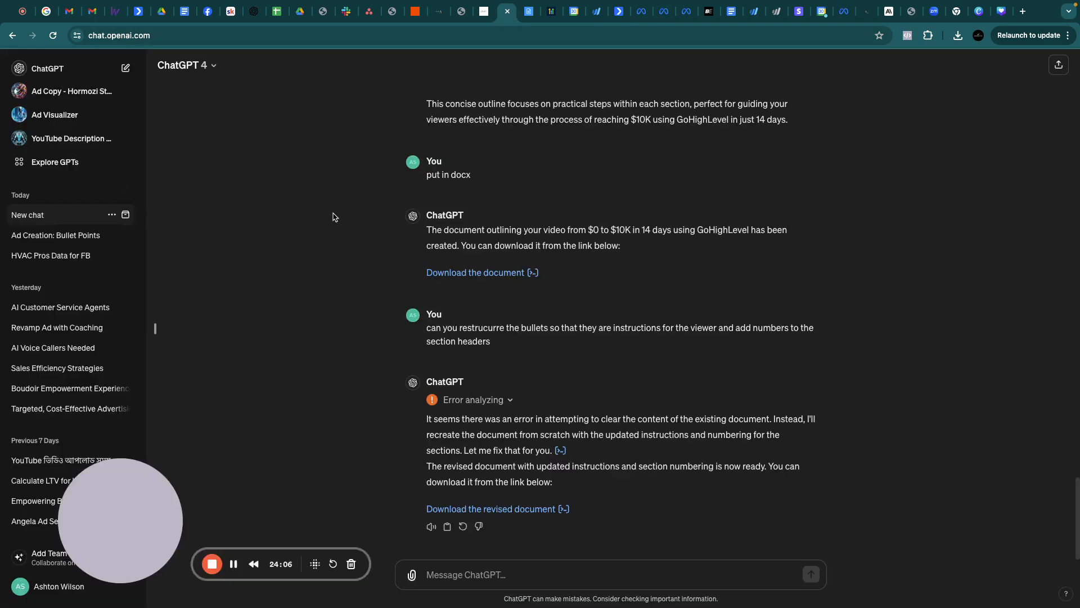
In a new ChatGPT chat, request ad copy for an offer helping people get more clients
click(67, 68)
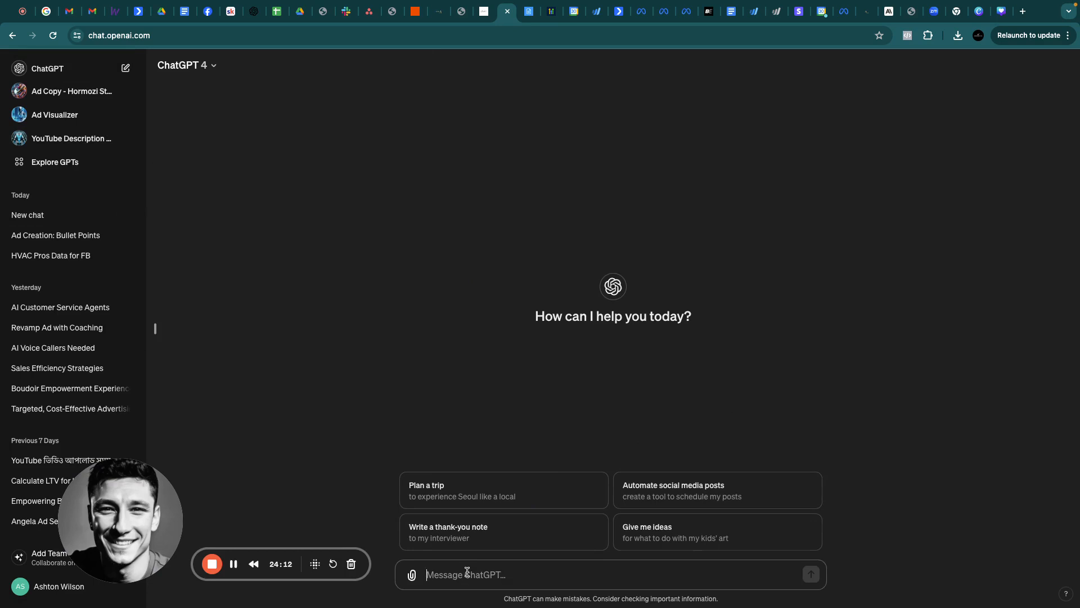
text(Write me an ad copy for a)
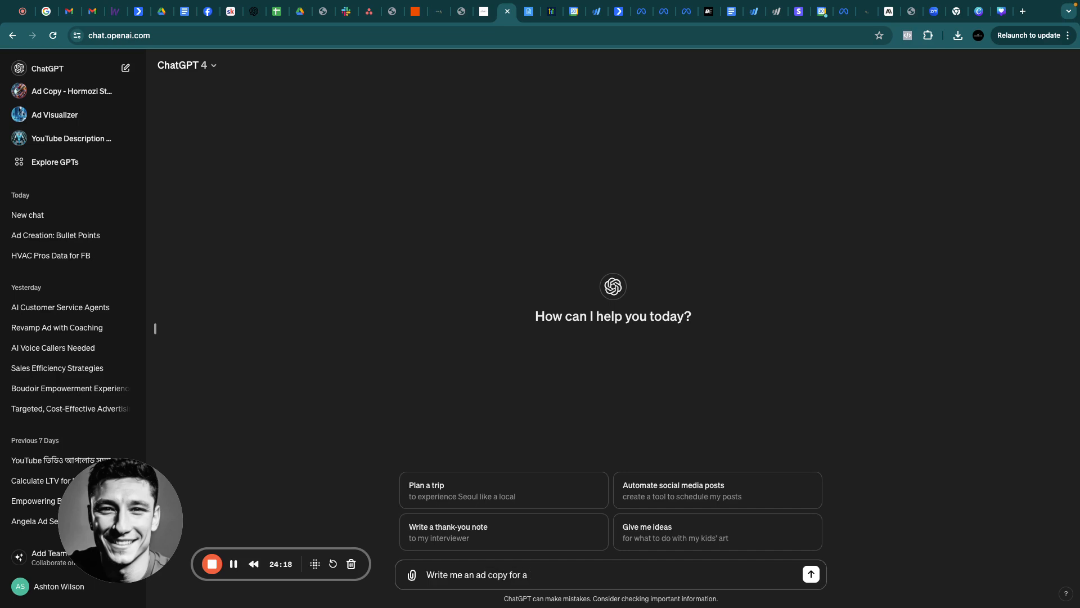
text( offer where i help people get more clients with AI)
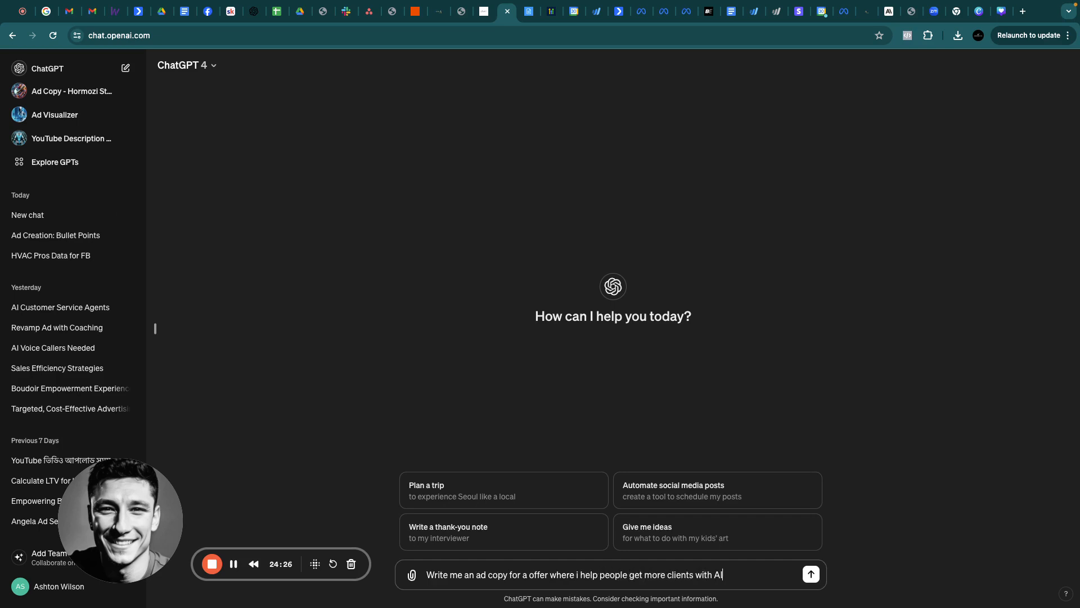
key(Return)
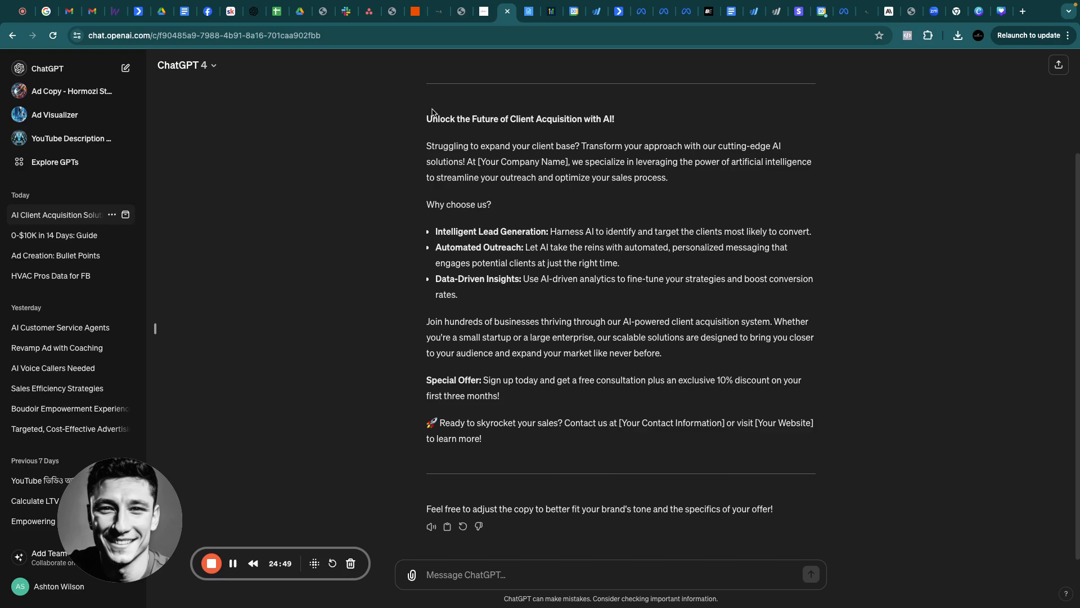
click(642, 11)
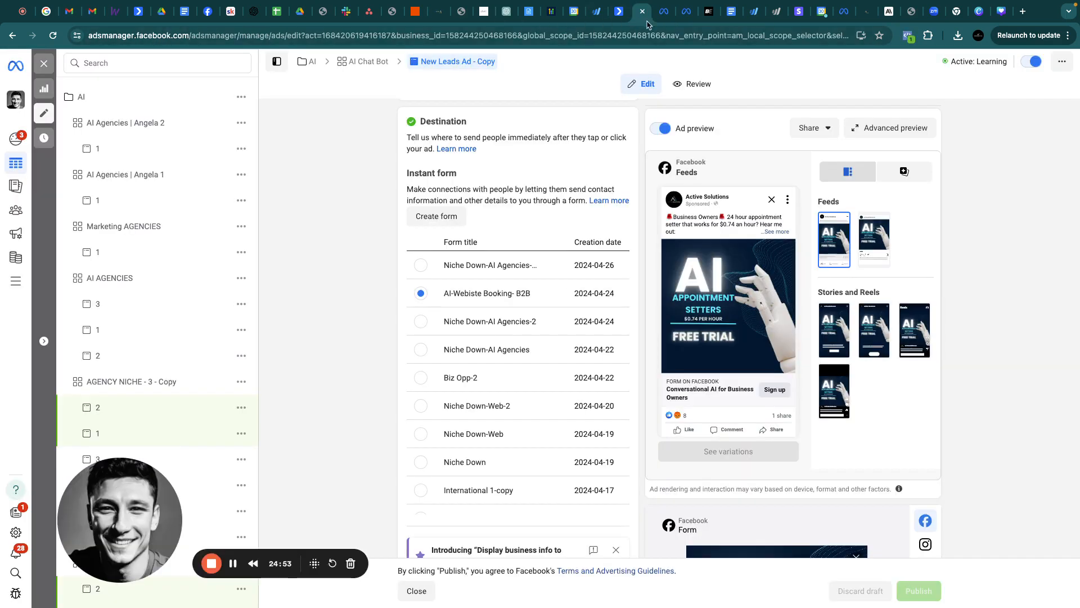
Paste the ChatGPT ad copy into the ad's primary text
click(661, 17)
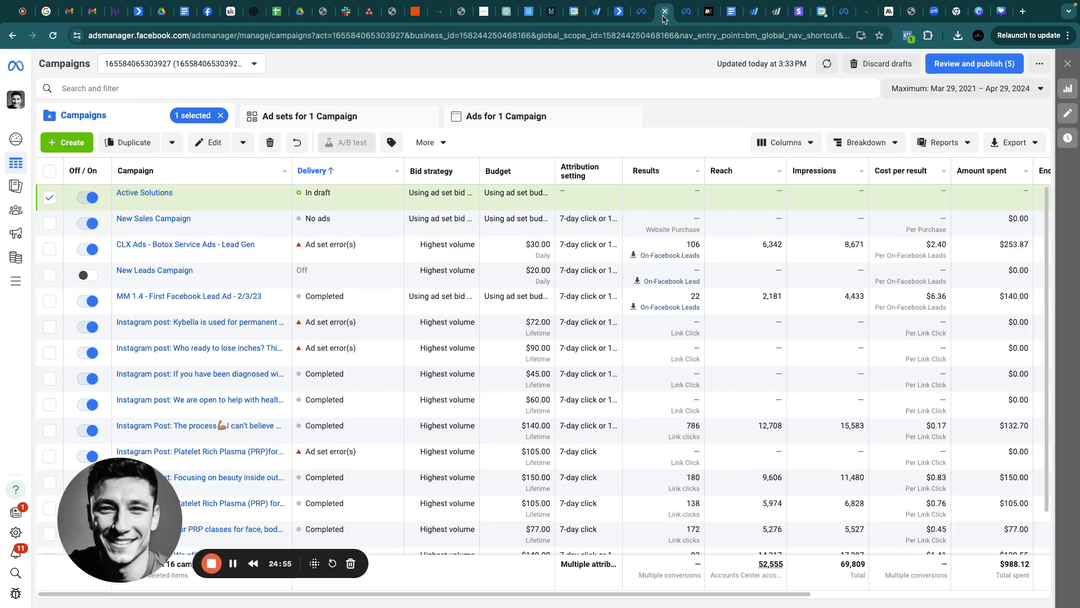
click(687, 17)
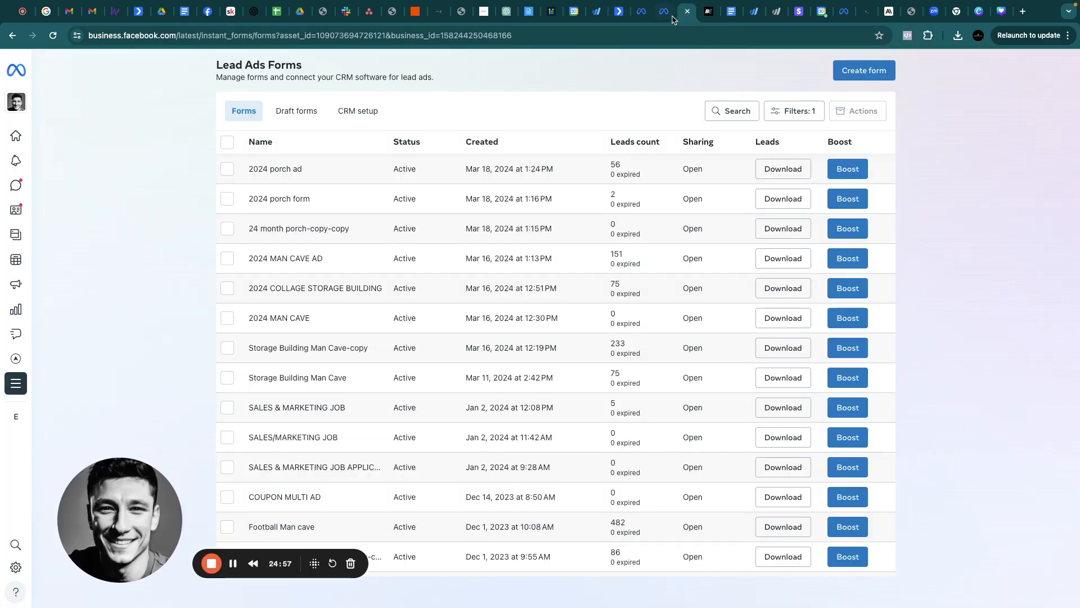
click(687, 12)
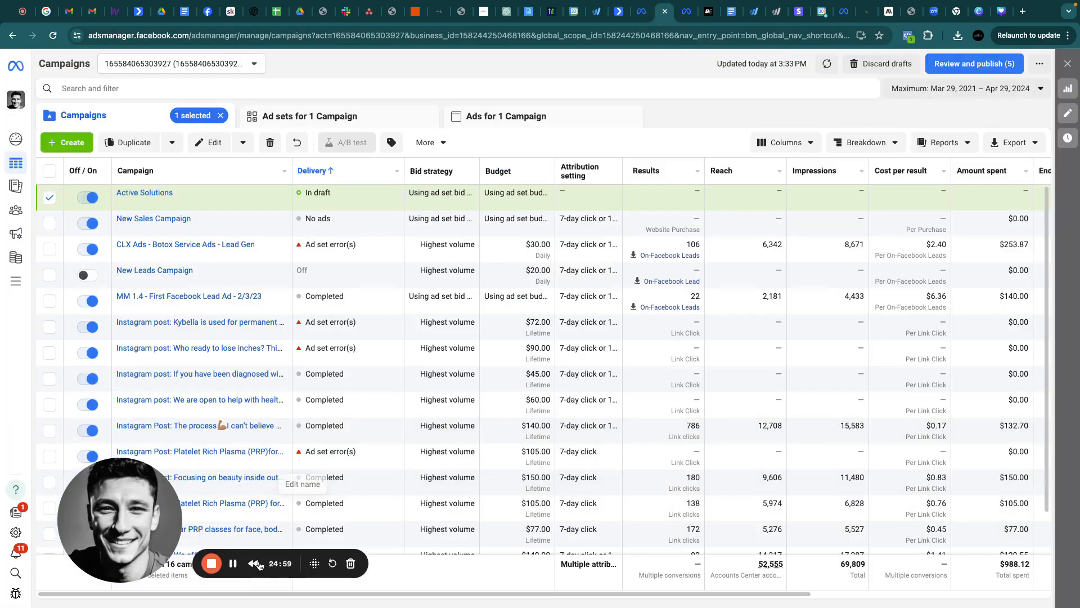
click(233, 563)
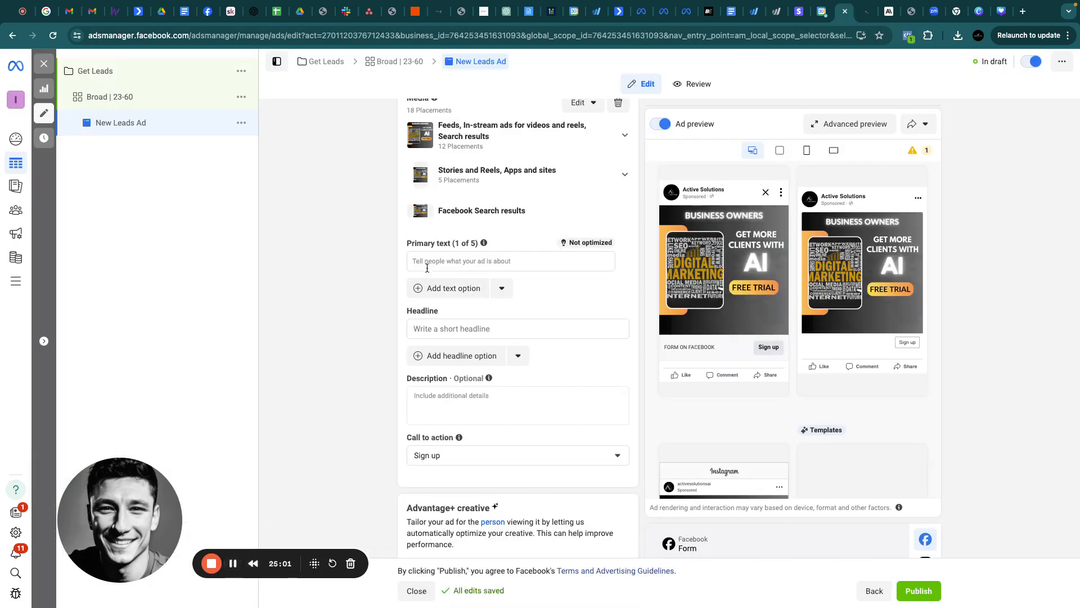
click(438, 261)
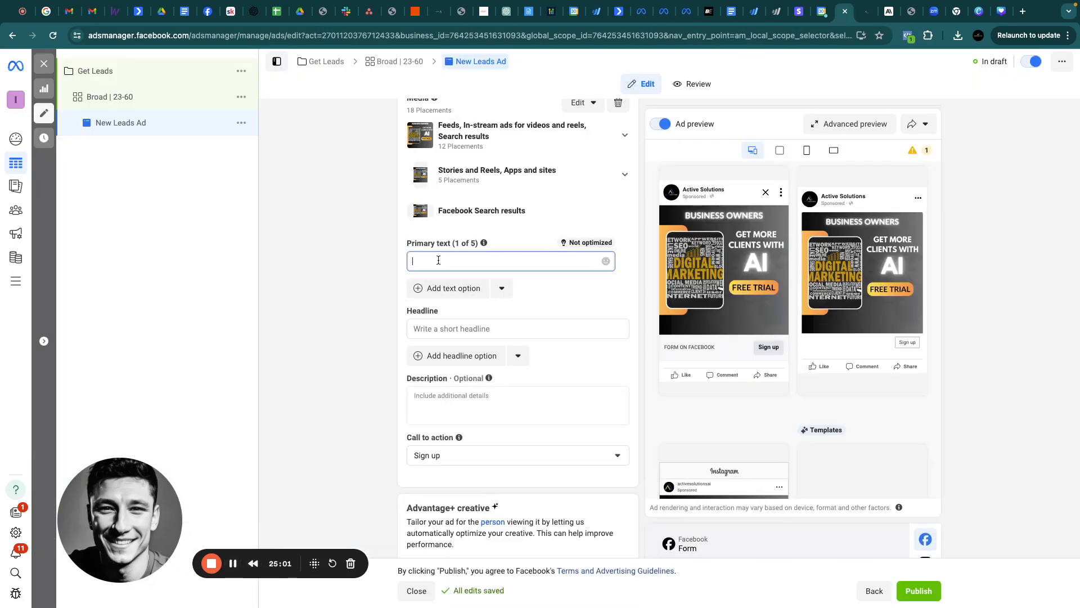
key(super+v)
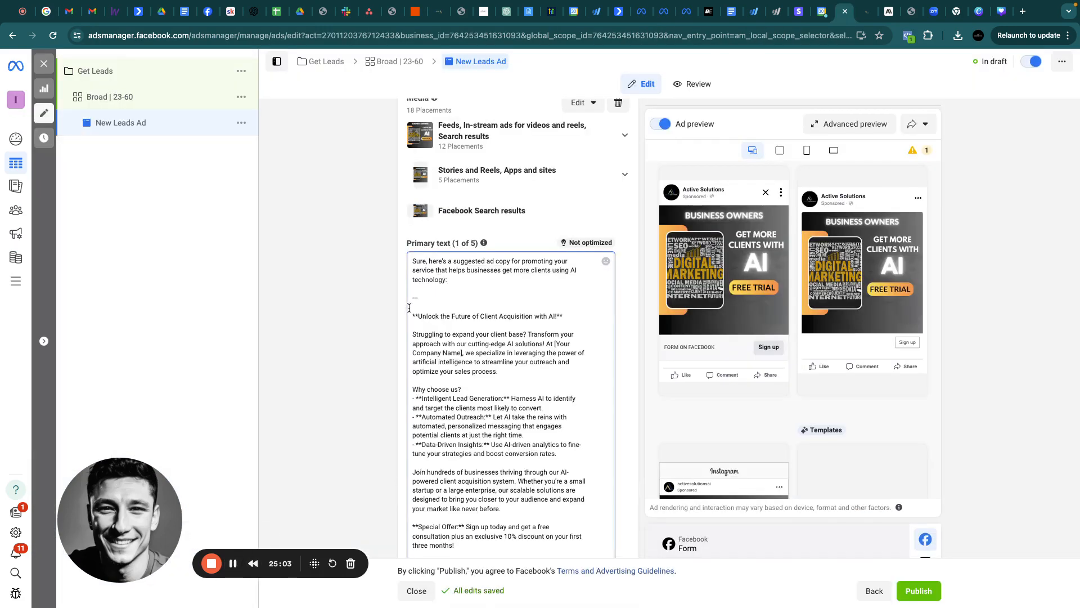
Delete the intro lines, leading blanks and closing '---' note so the text ends at 'learn more!'
drag(564, 317, 395, 262)
key(BackSpace)
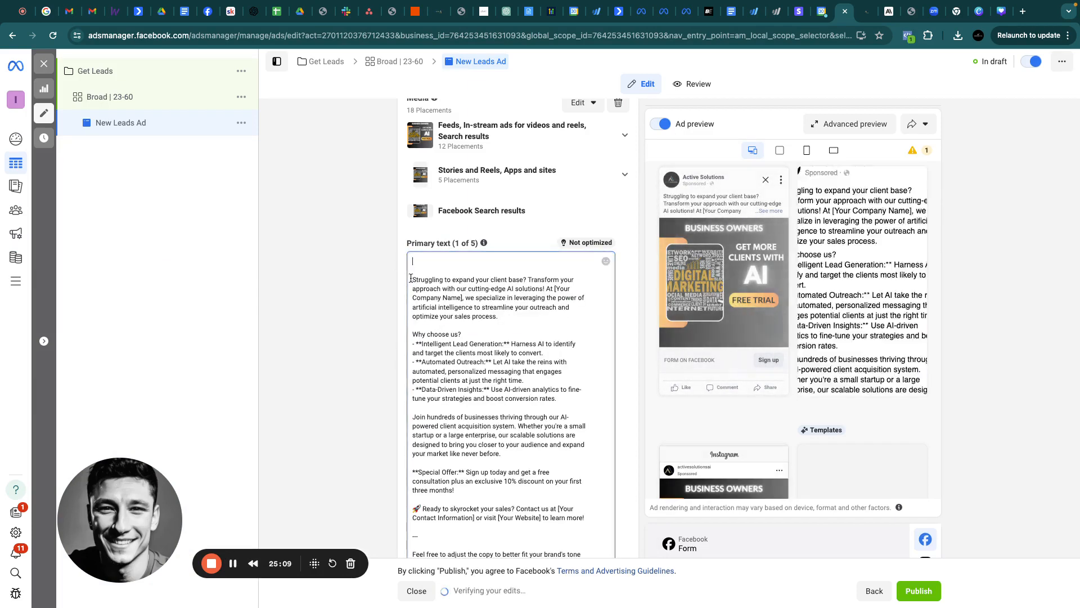
click(414, 279)
key(BackSpace)
key(BackSpace)
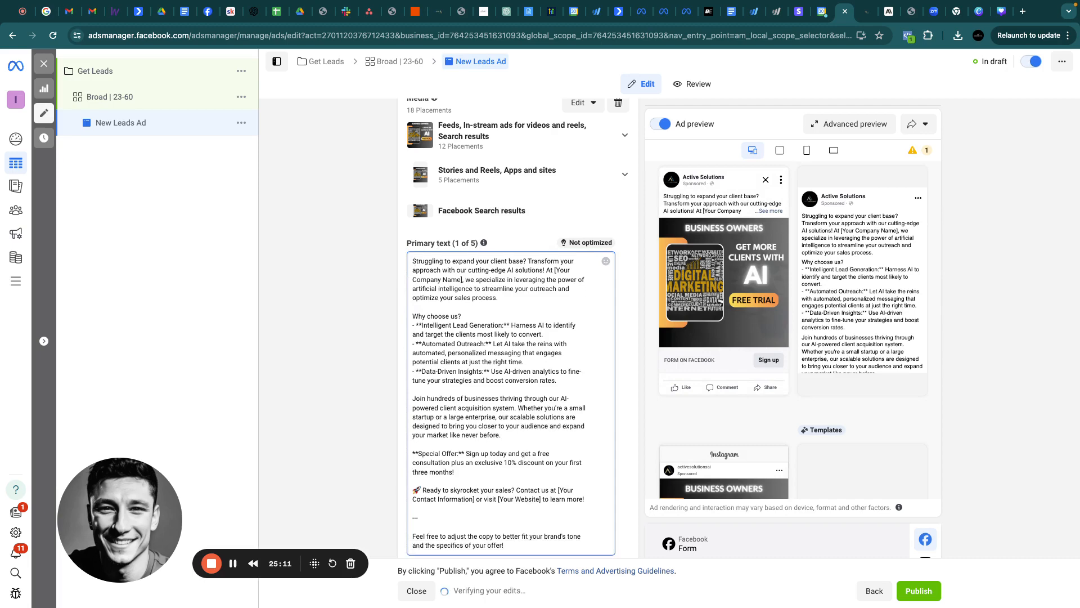
click(506, 545)
scroll(482, 535, down, 2)
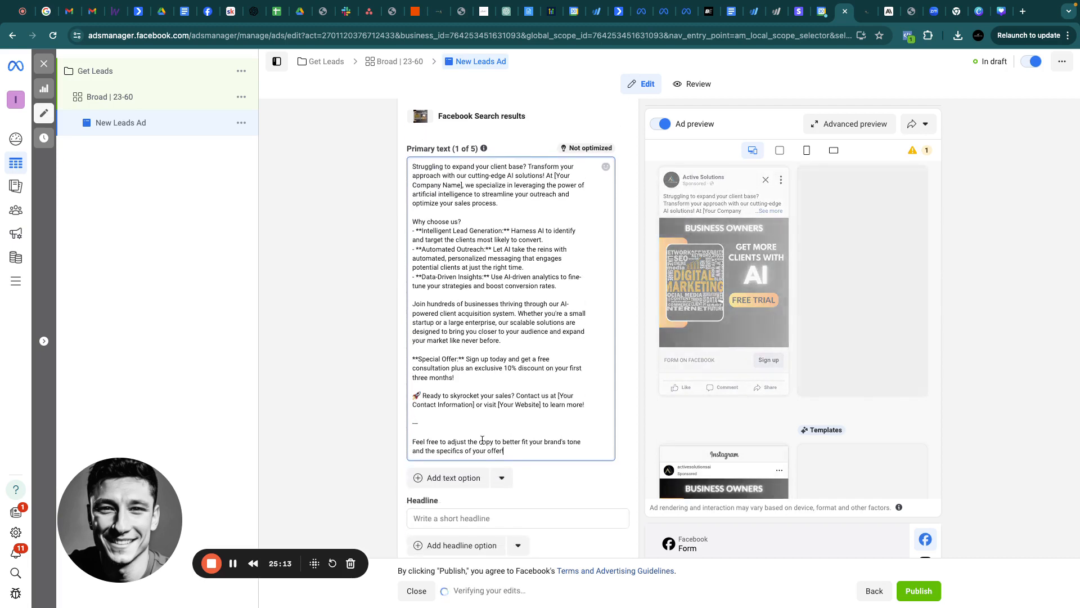
drag(505, 451, 401, 425)
key(BackSpace)
key(BackSpace)
key(BackSpace)
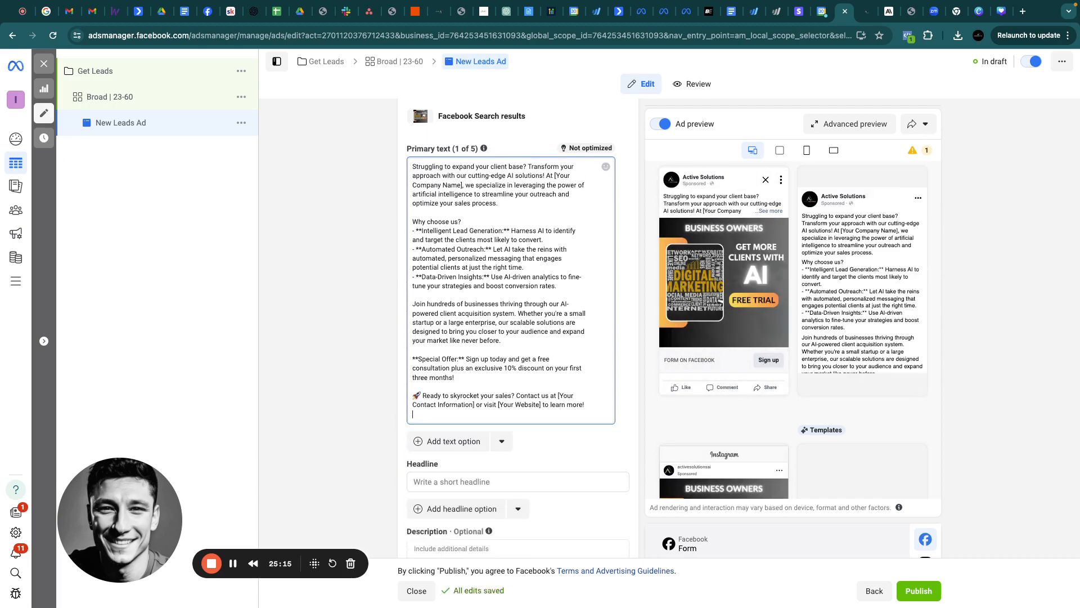
scroll(471, 271, up, 1)
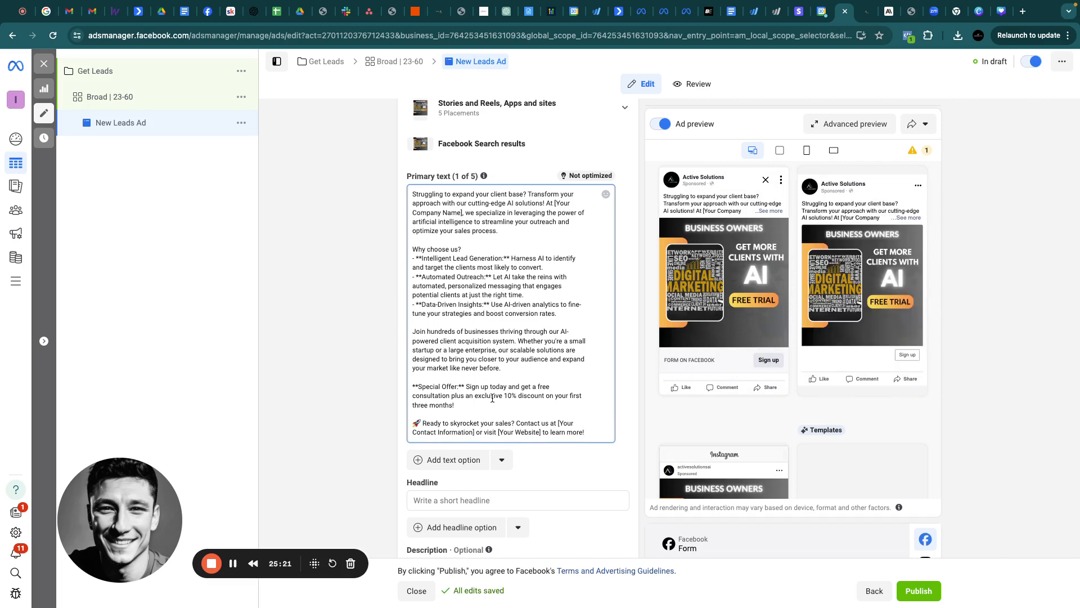
scroll(565, 419, down, 3)
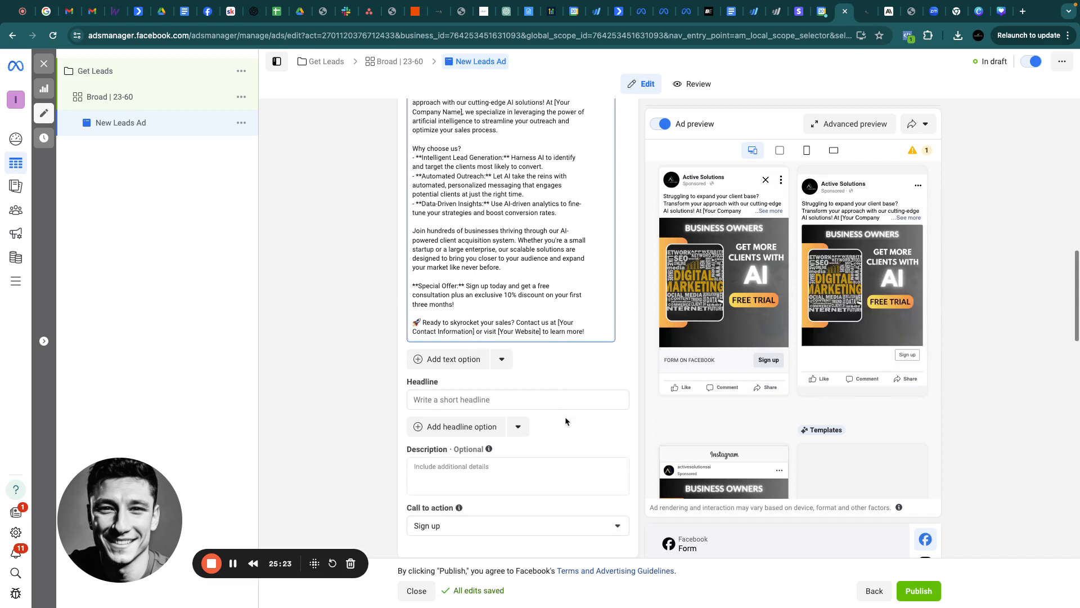
scroll(535, 278, down, 3)
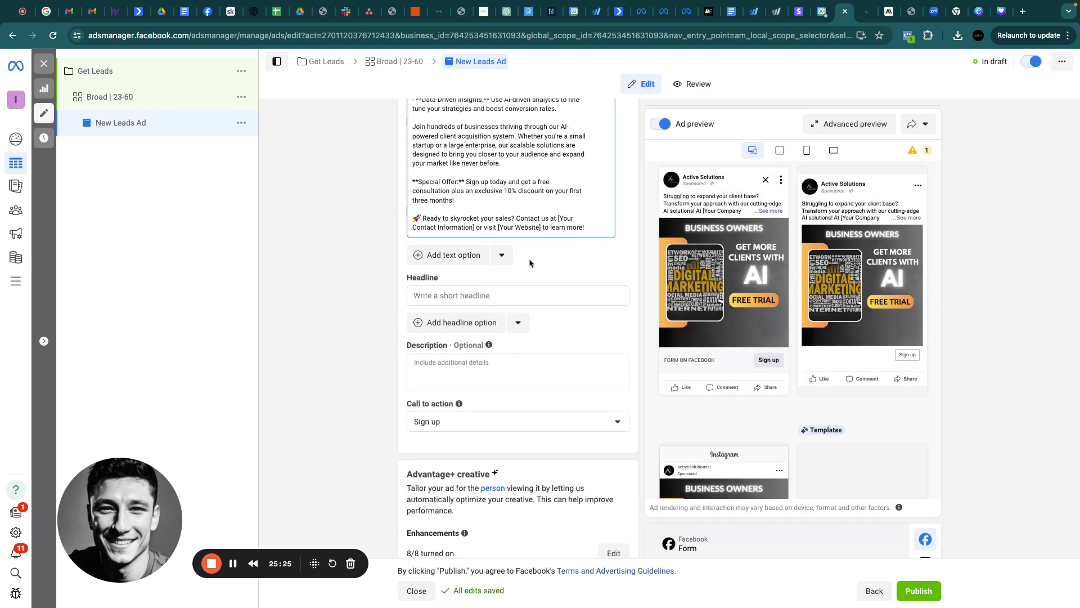
scroll(499, 255, down, 1)
Enter the headline 'Get More Clients With AI' and duplicate the Niche Down-AI Agencies-2-Calendar Only form
click(453, 272)
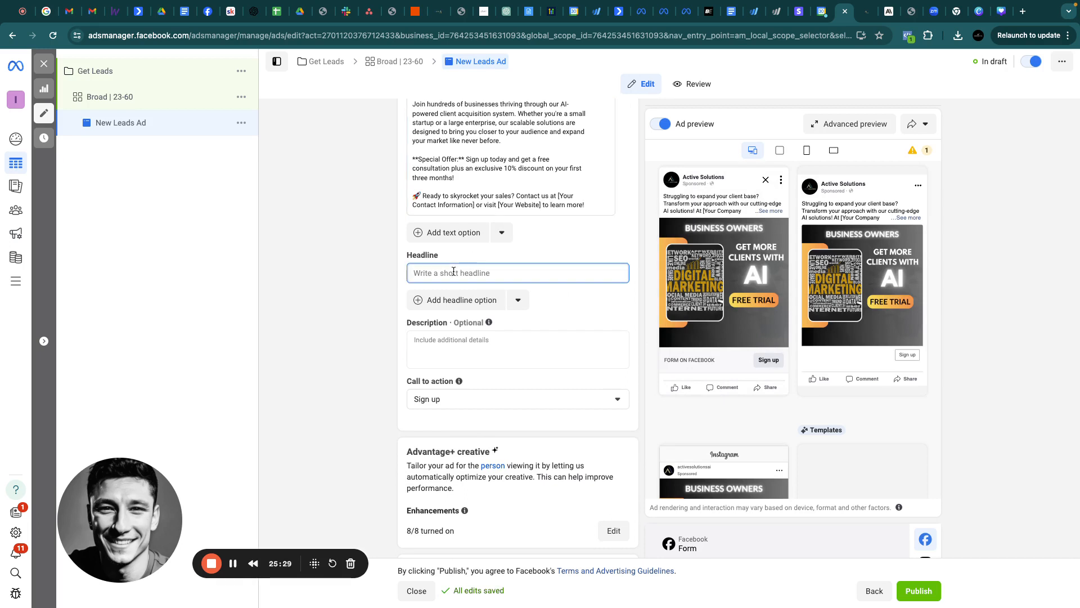
text(Get More Clients)
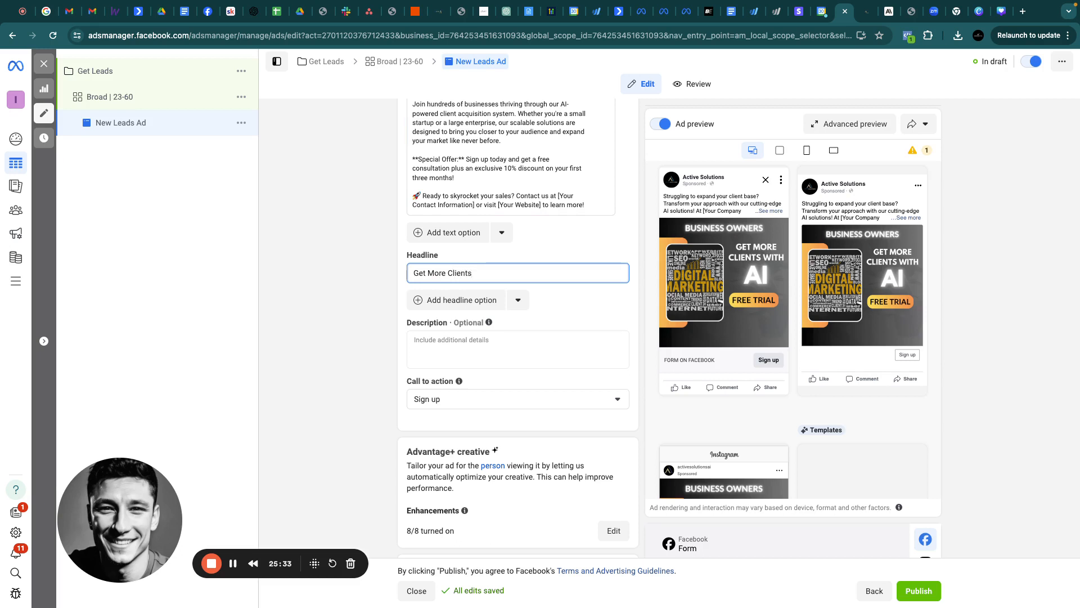
text( With AI)
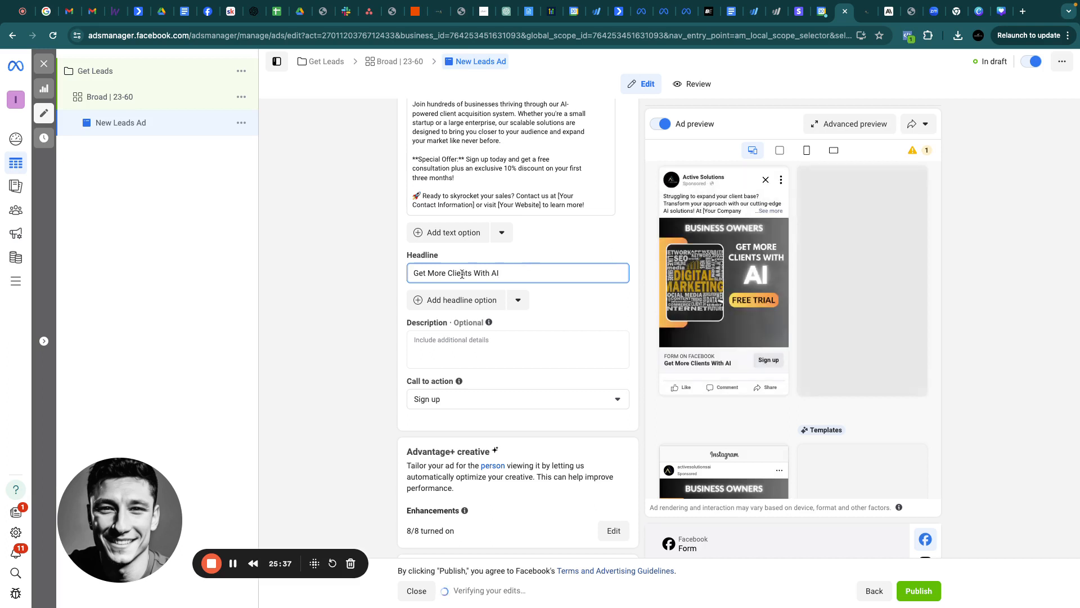
scroll(521, 304, down, 7)
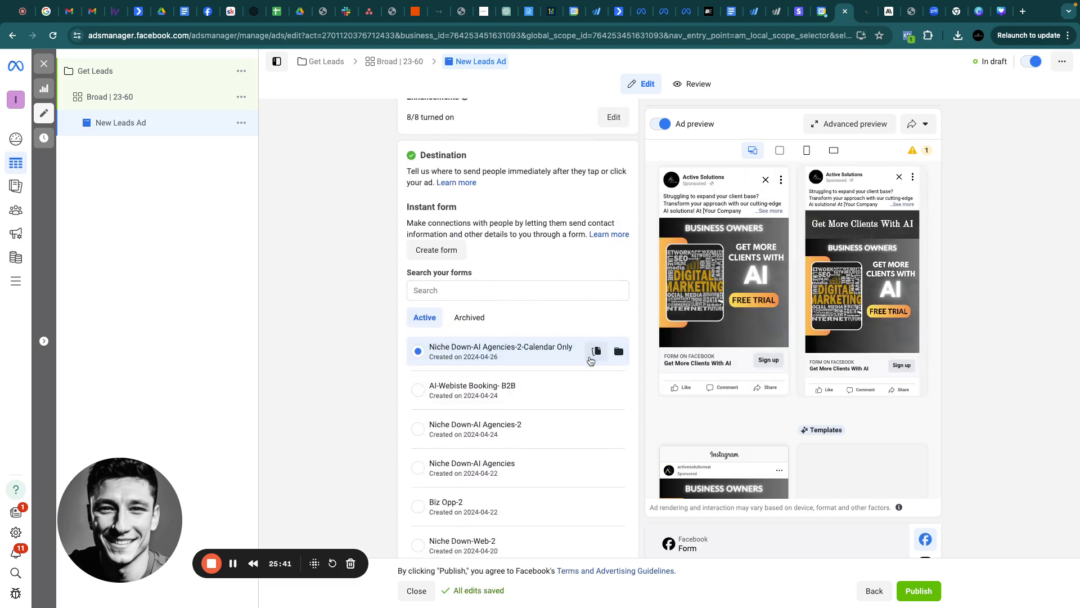
click(597, 353)
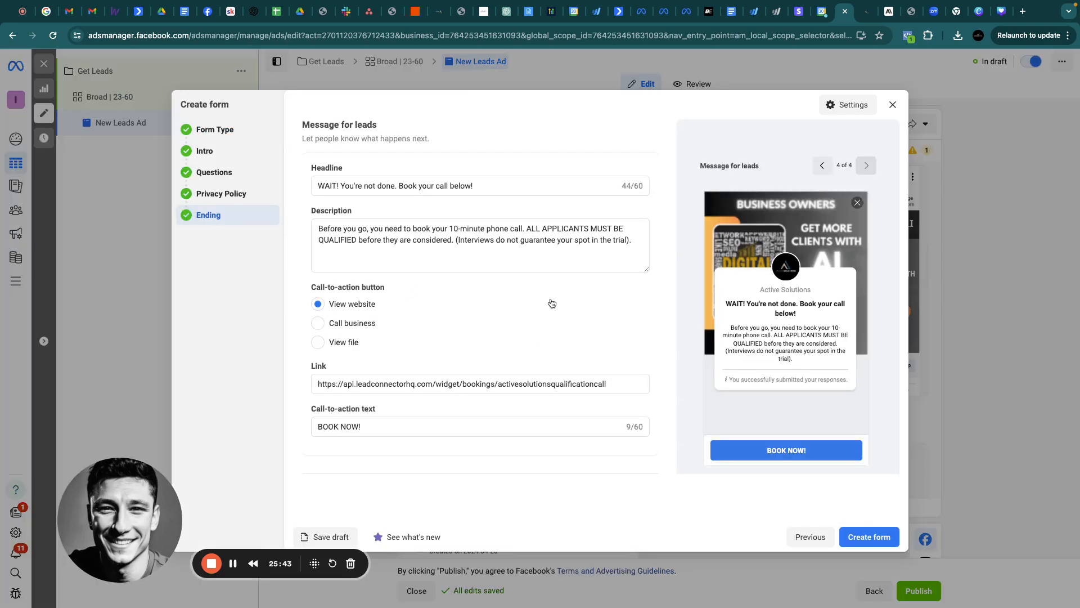
Review the copied form's More volume type and 'Scale Your AI Agency' intro greeting
click(216, 130)
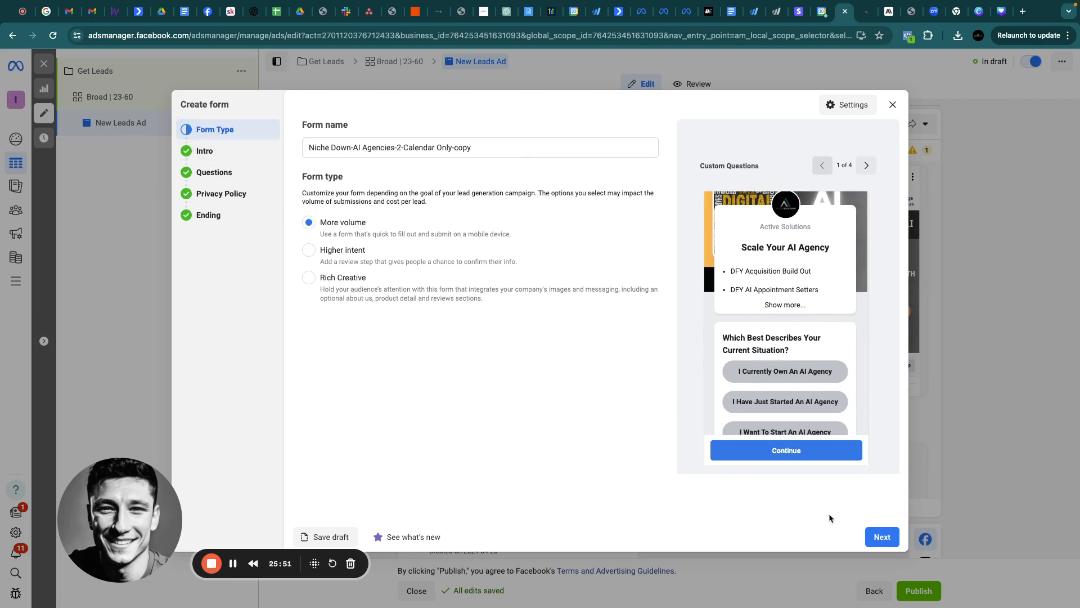
click(881, 537)
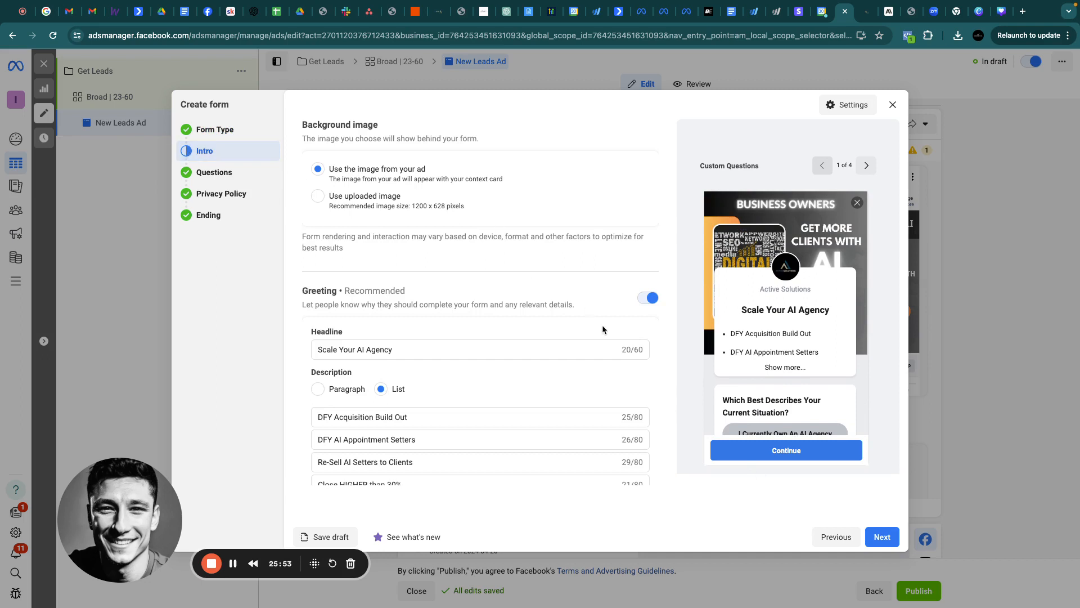
scroll(599, 350, down, 2)
scroll(598, 351, down, 1)
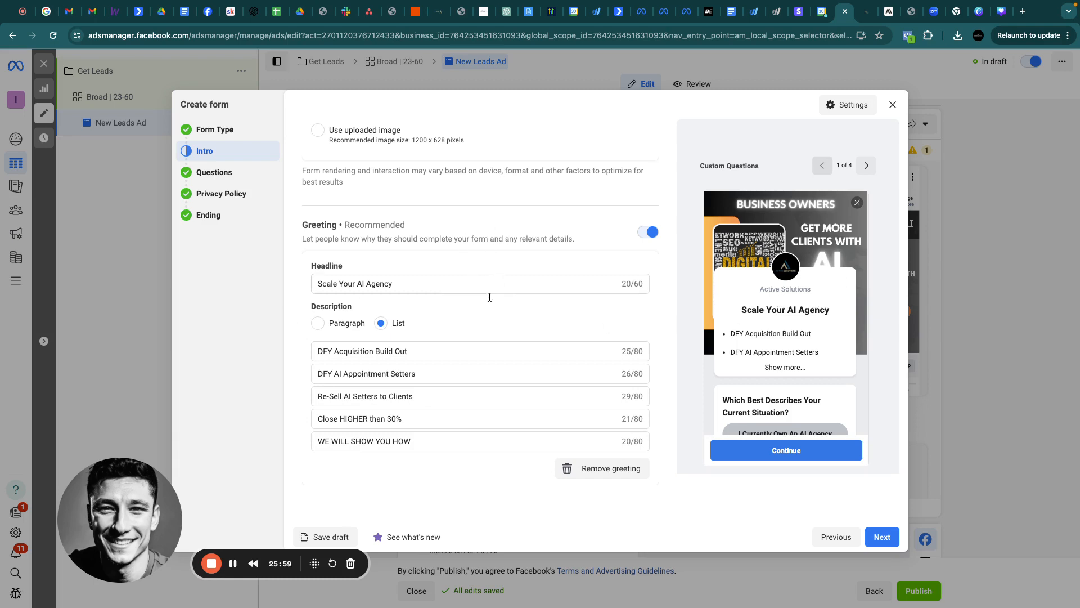
scroll(563, 394, up, 1)
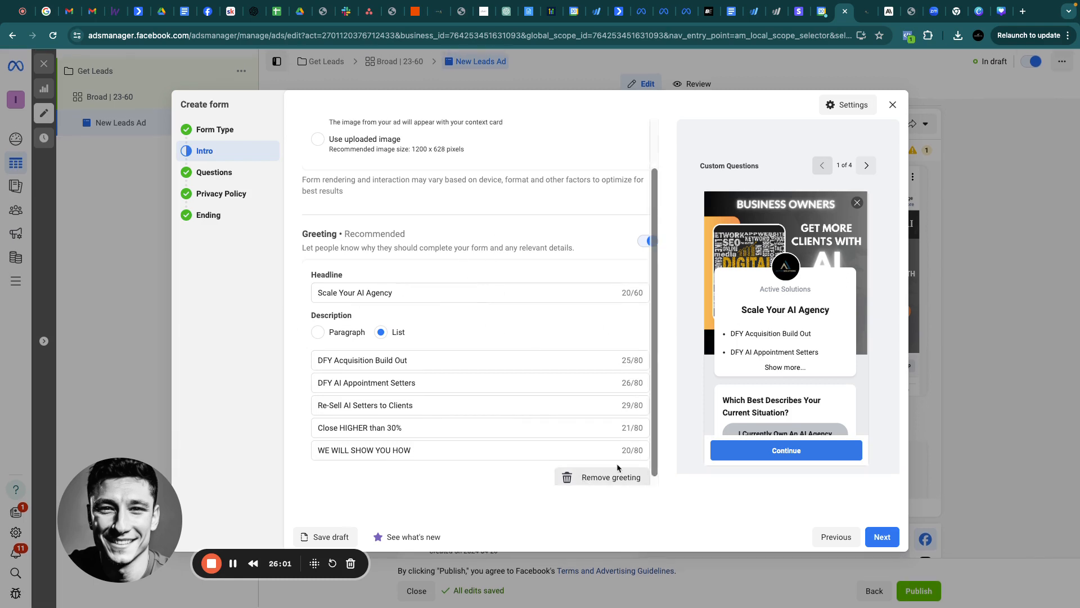
click(221, 172)
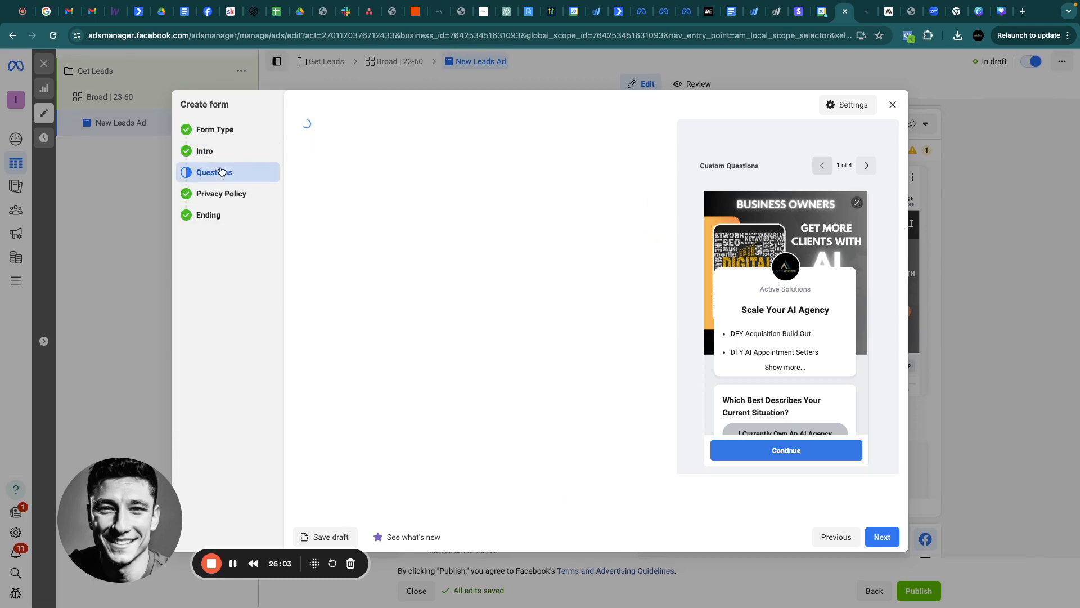
Review the copied form's Question 1 text and its three multiple-choice answers
scroll(611, 298, down, 3)
scroll(613, 301, up, 3)
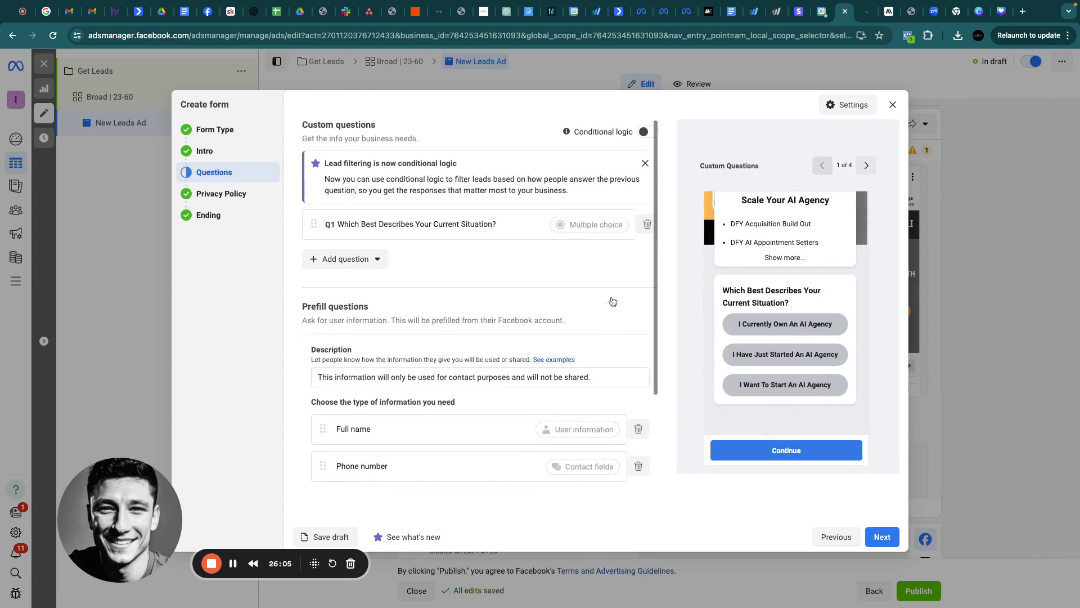
click(344, 228)
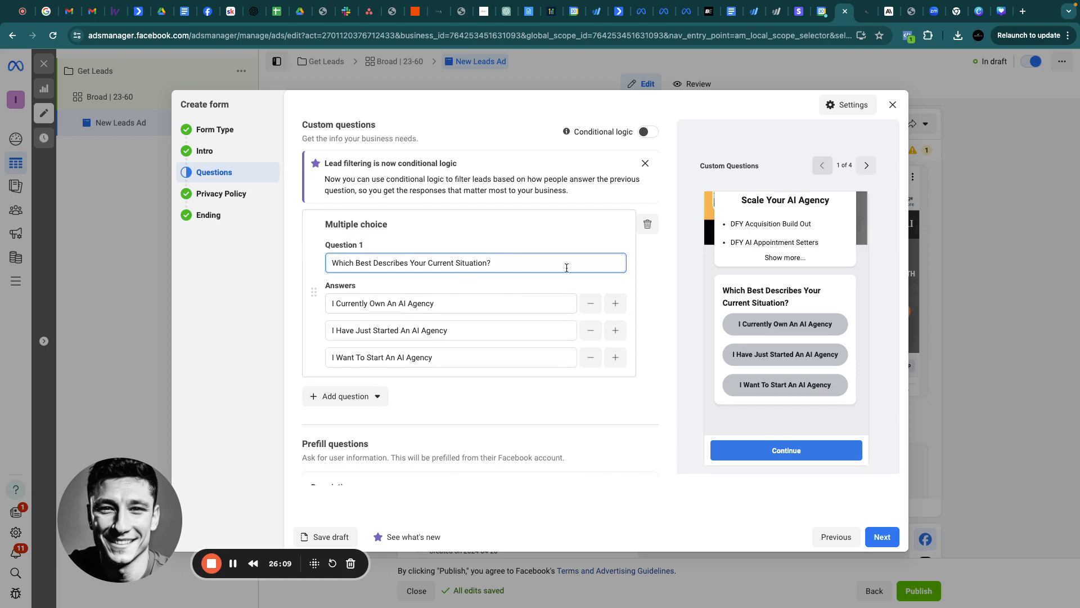
triple_click(509, 262)
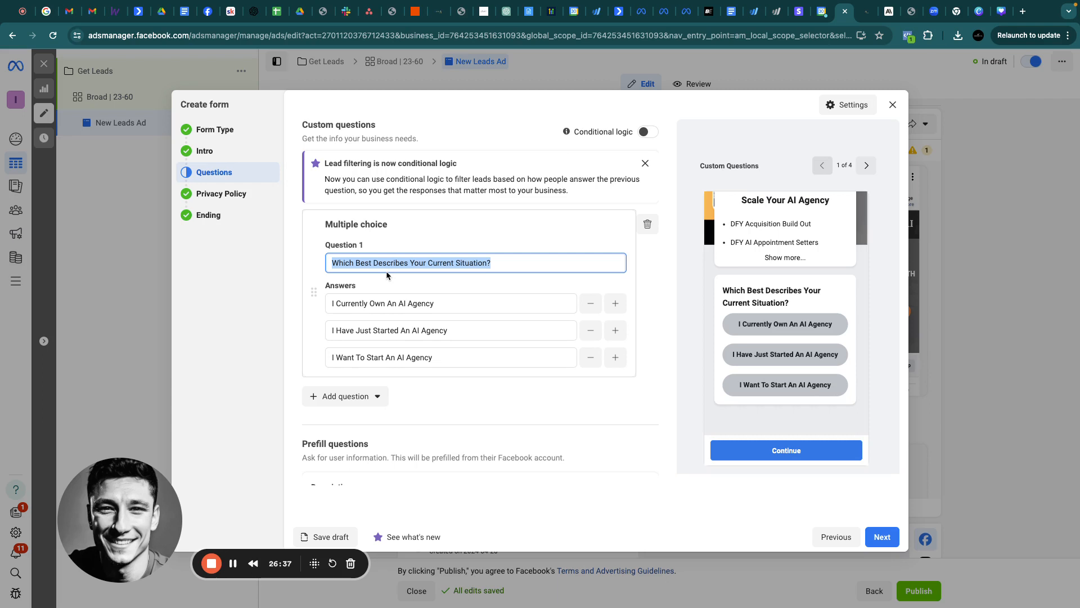
click(222, 194)
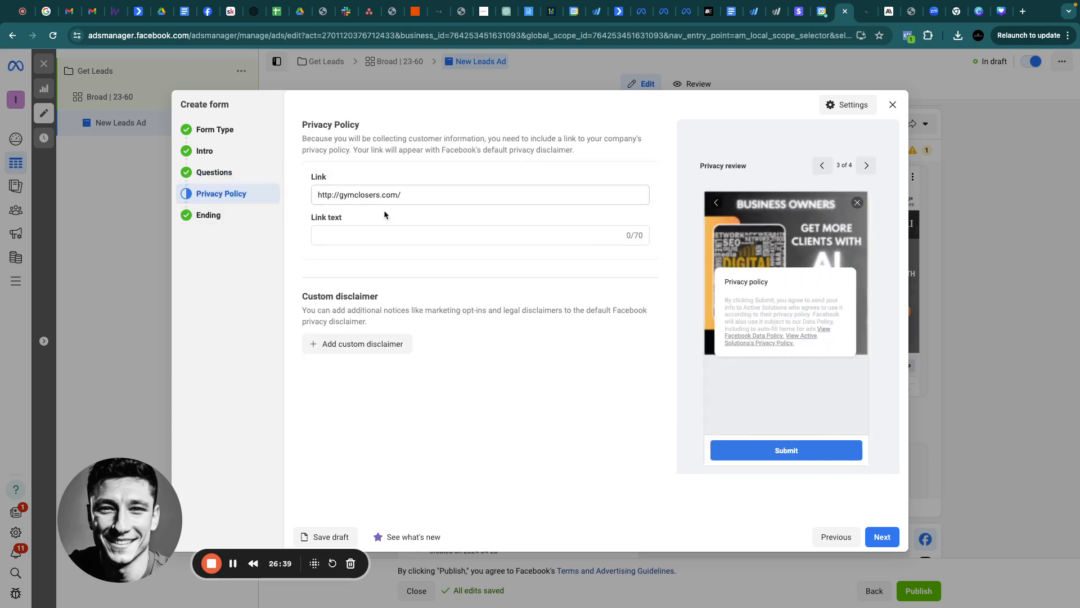
Review the ending description, booking calendar link and BOOK NOW! button text
click(207, 216)
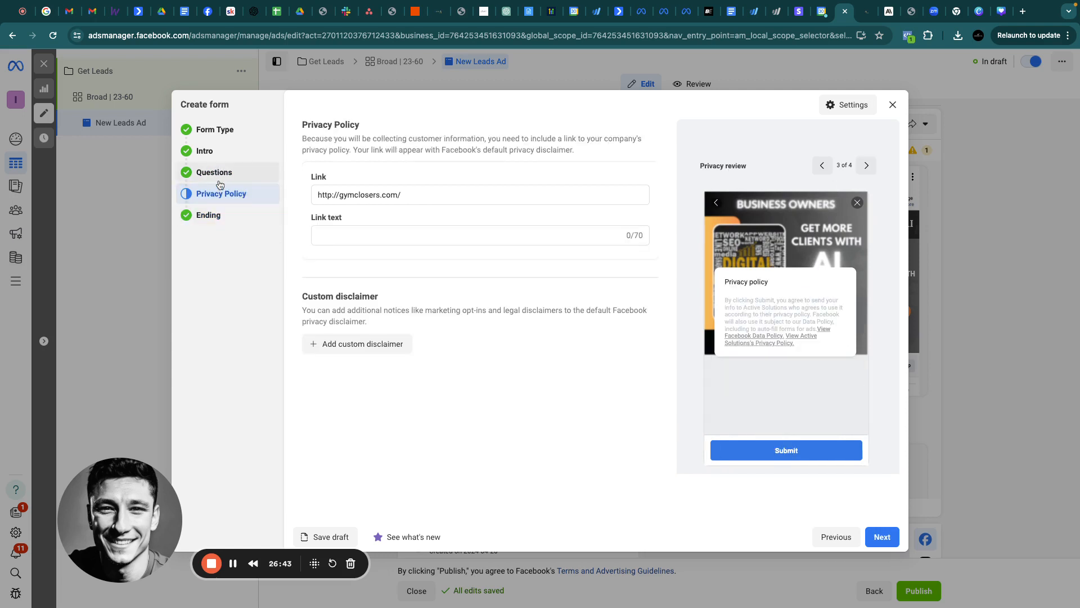
click(216, 219)
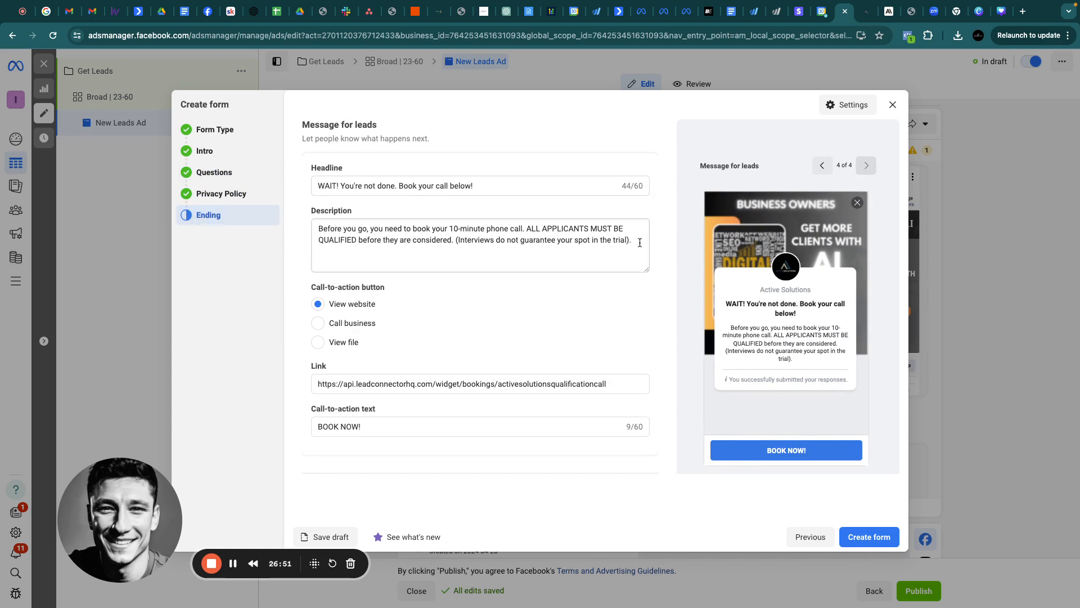
drag(640, 243, 306, 234)
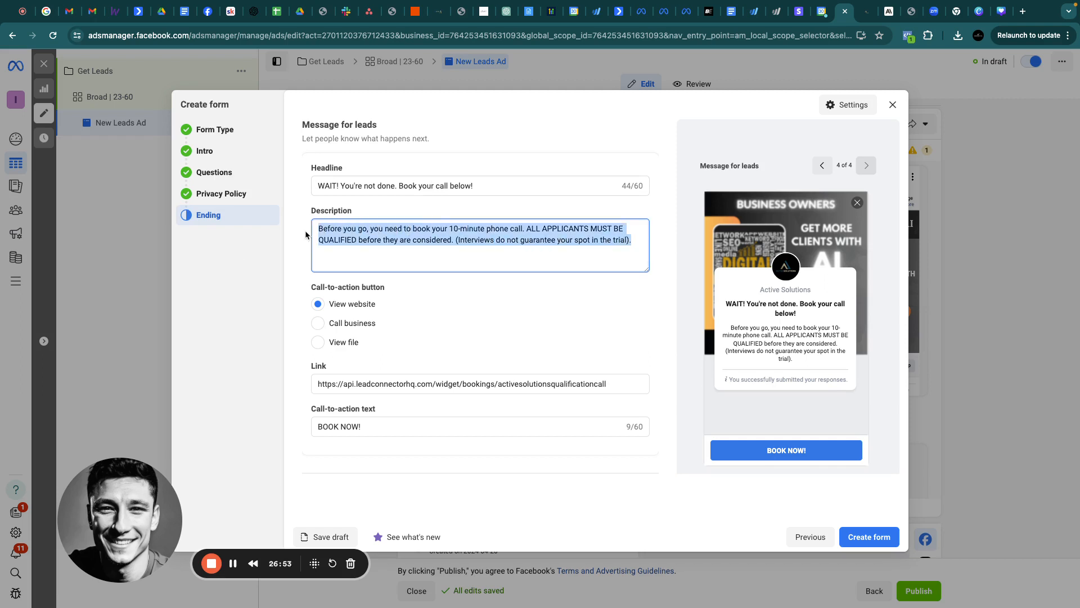
triple_click(380, 384)
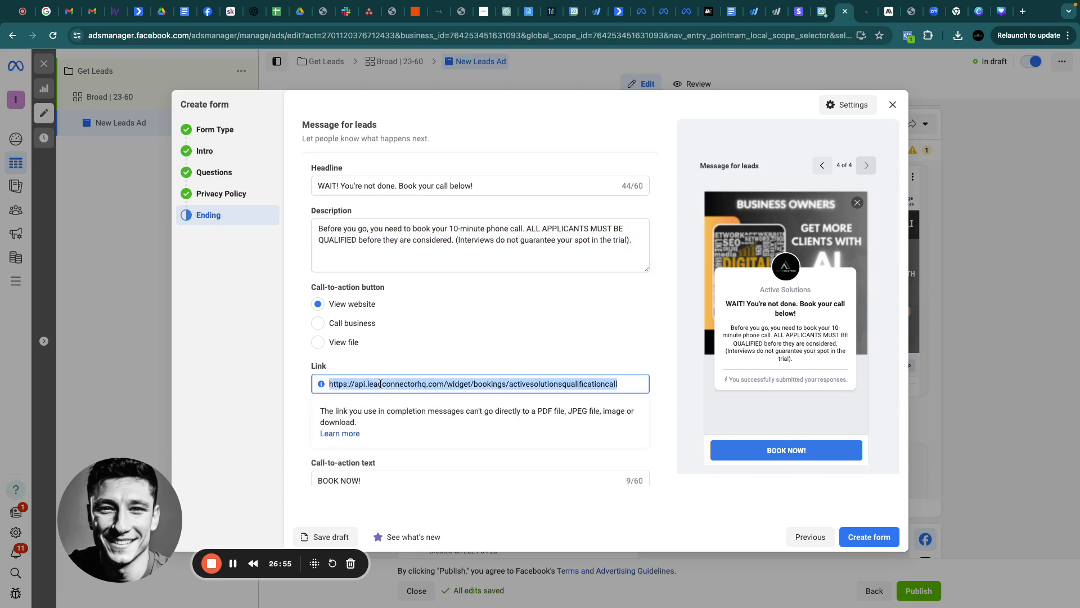
scroll(551, 369, down, 3)
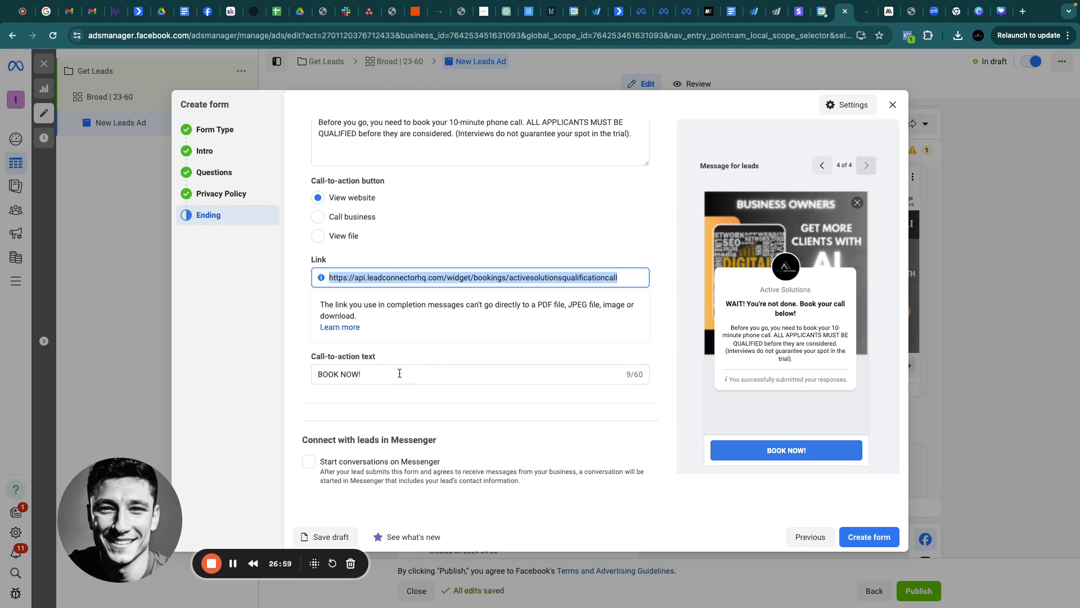
click(369, 373)
triple_click(369, 373)
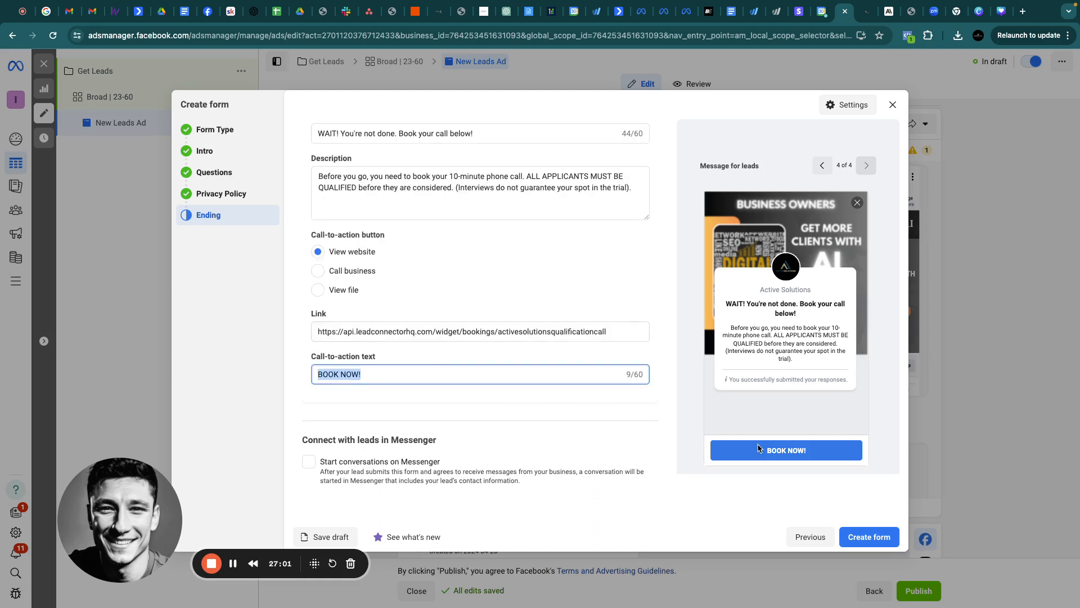
click(440, 13)
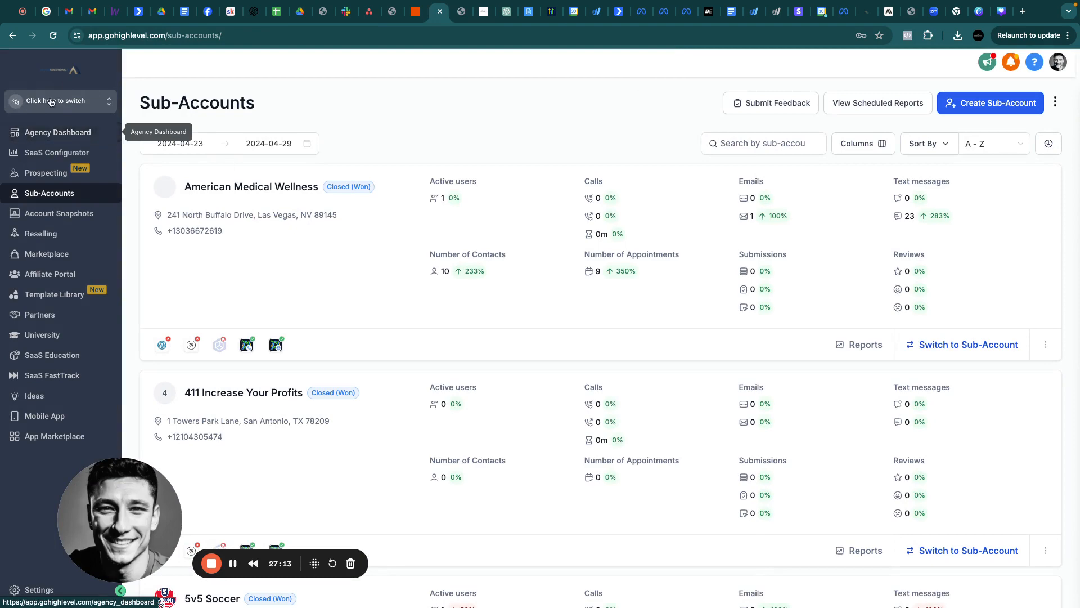
Switch to the Active Solutions sub-account and open its settings
click(56, 102)
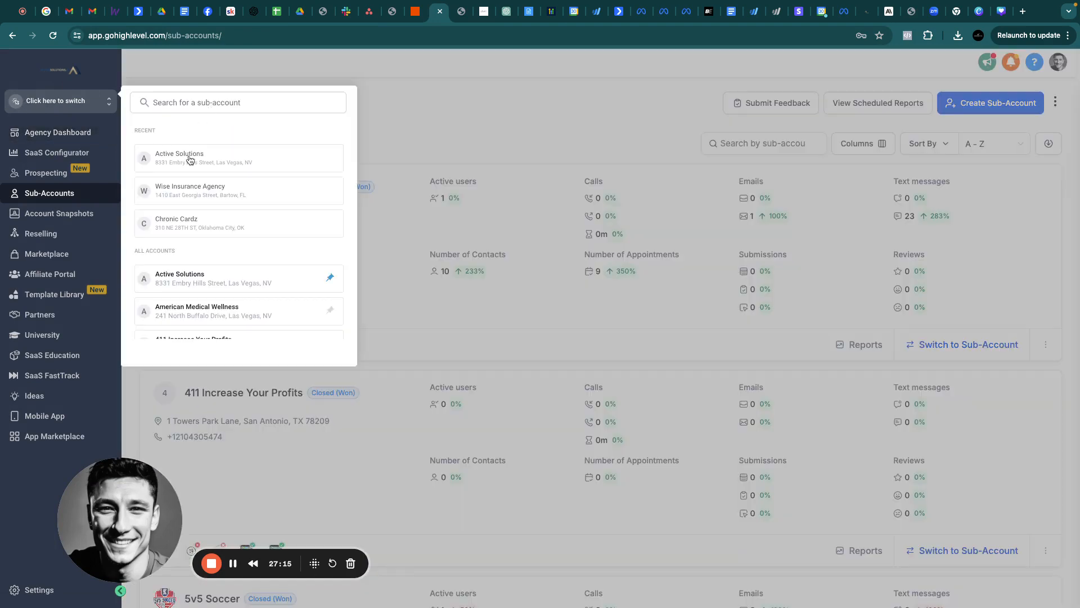
click(189, 159)
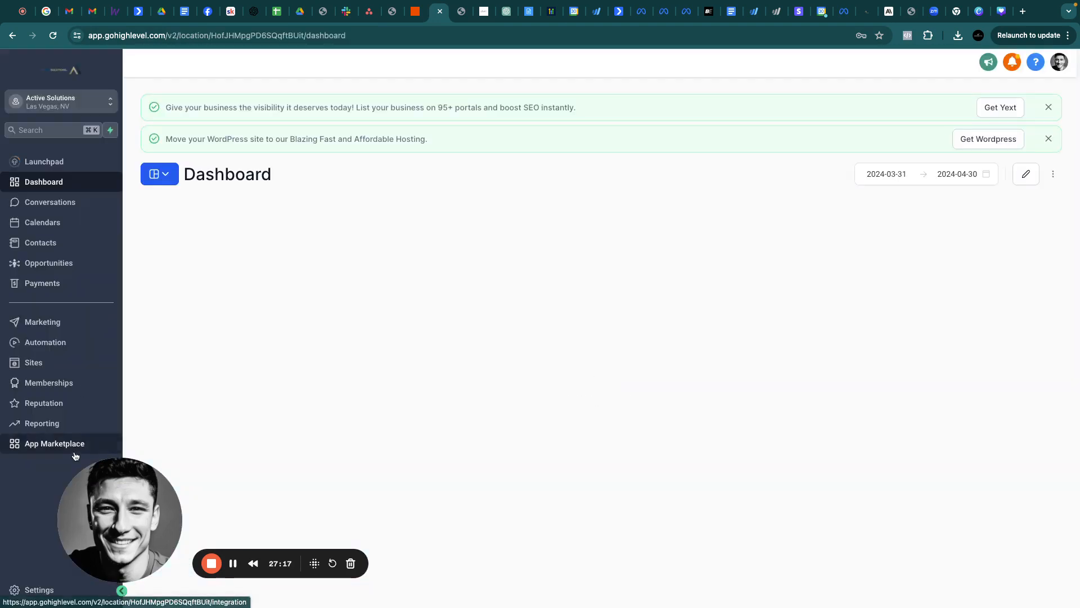
click(31, 587)
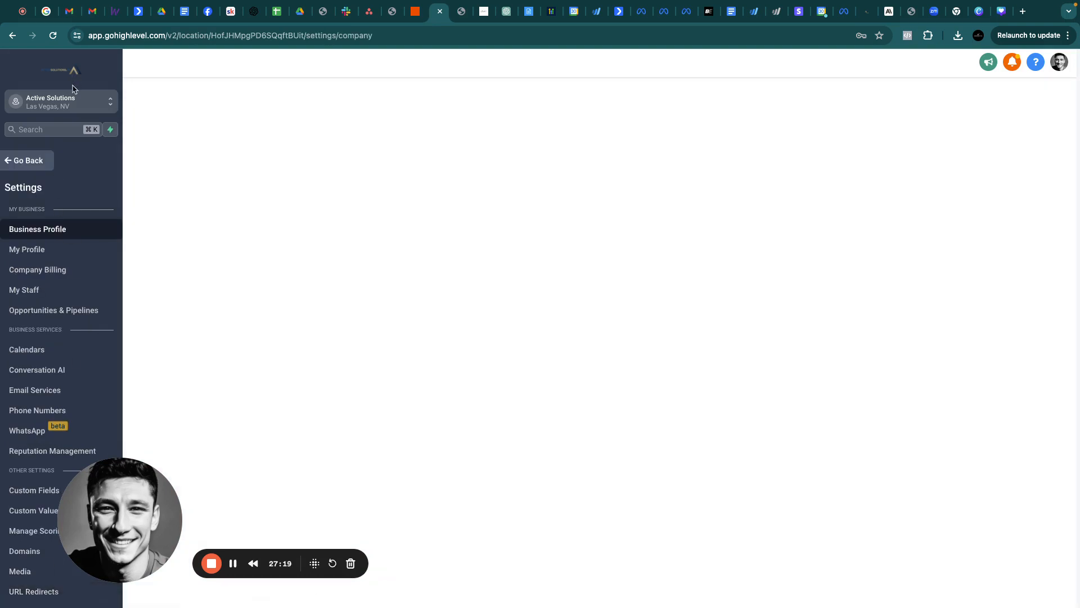
Find the Company sub-account by searching 'comp', switch to it, and open Calendars settings
click(70, 102)
text(comp)
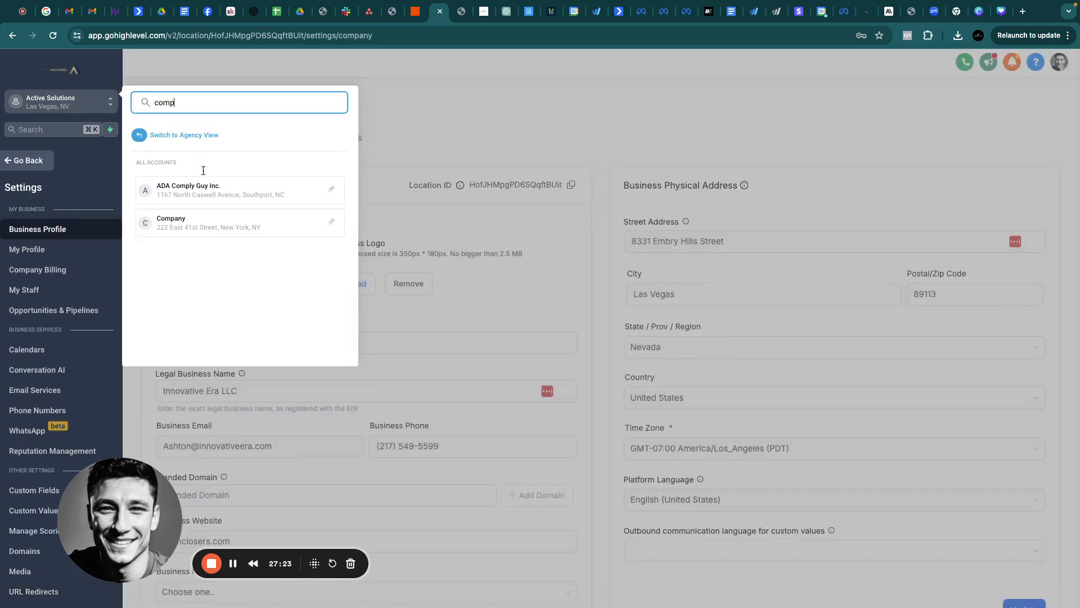
click(179, 223)
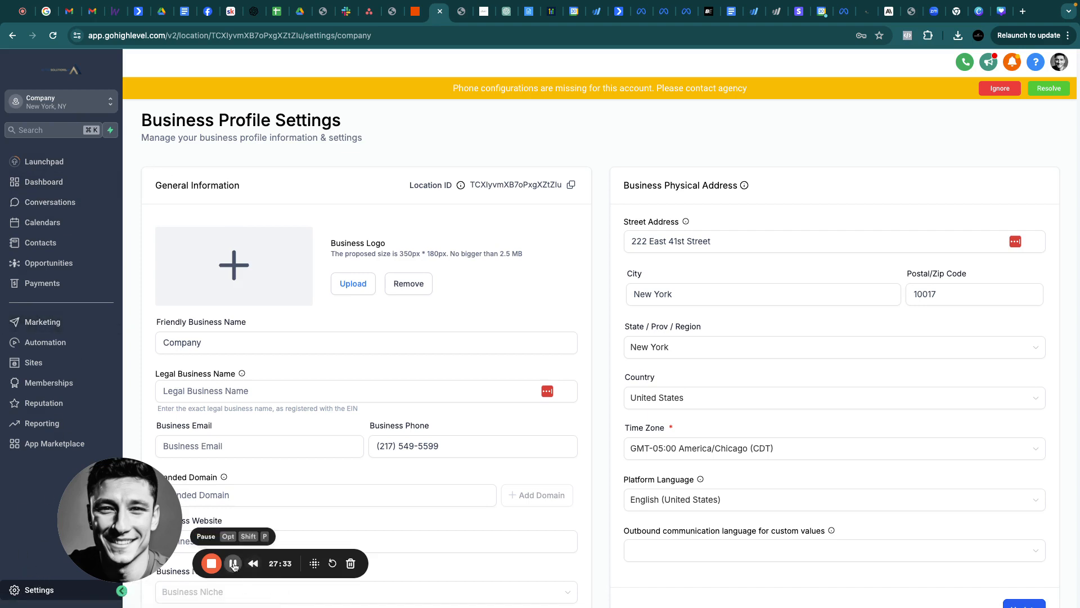
click(233, 563)
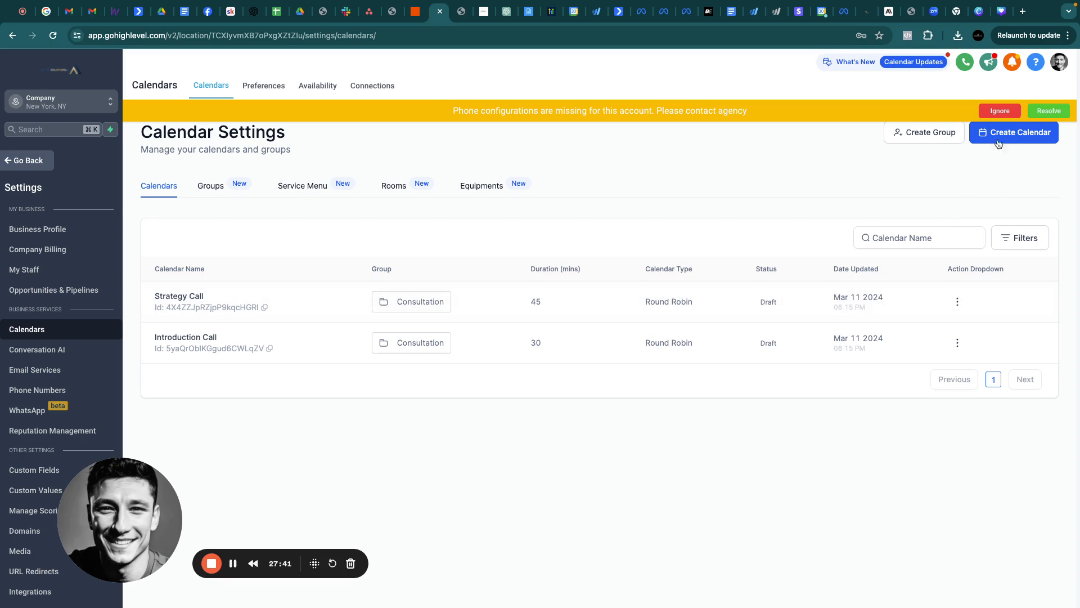
Edit the Introduction Call calendar and inspect its custom booking URL
click(957, 342)
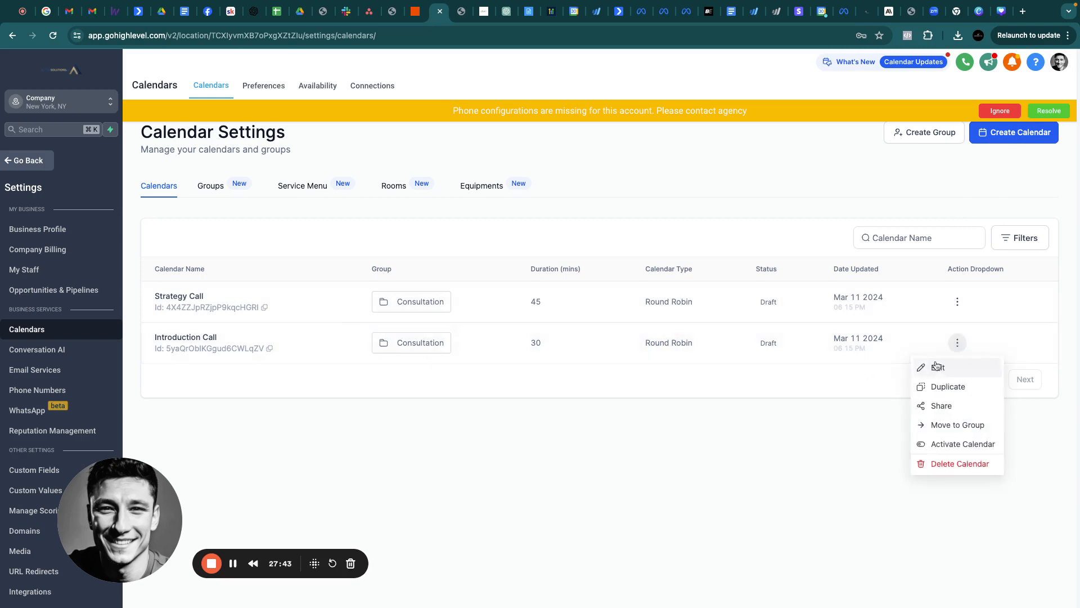
click(937, 367)
scroll(567, 237, down, 5)
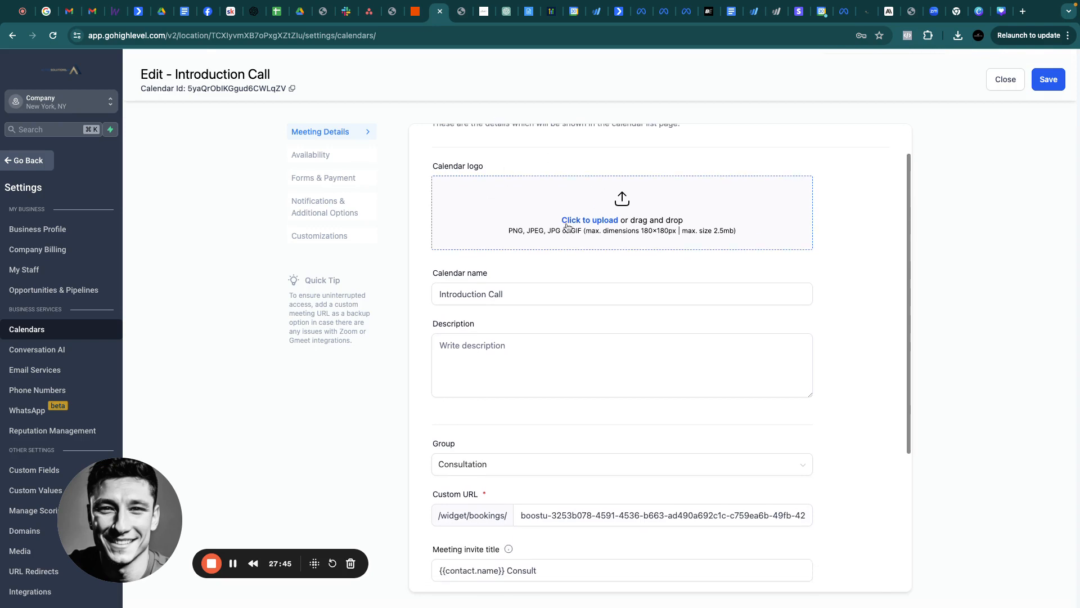
scroll(578, 238, down, 3)
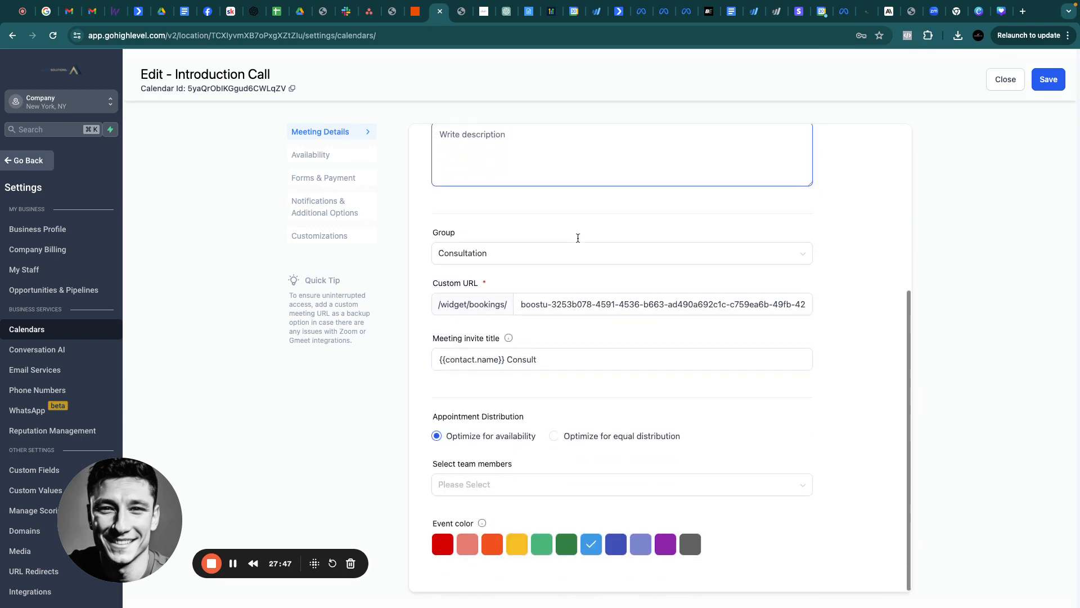
click(645, 305)
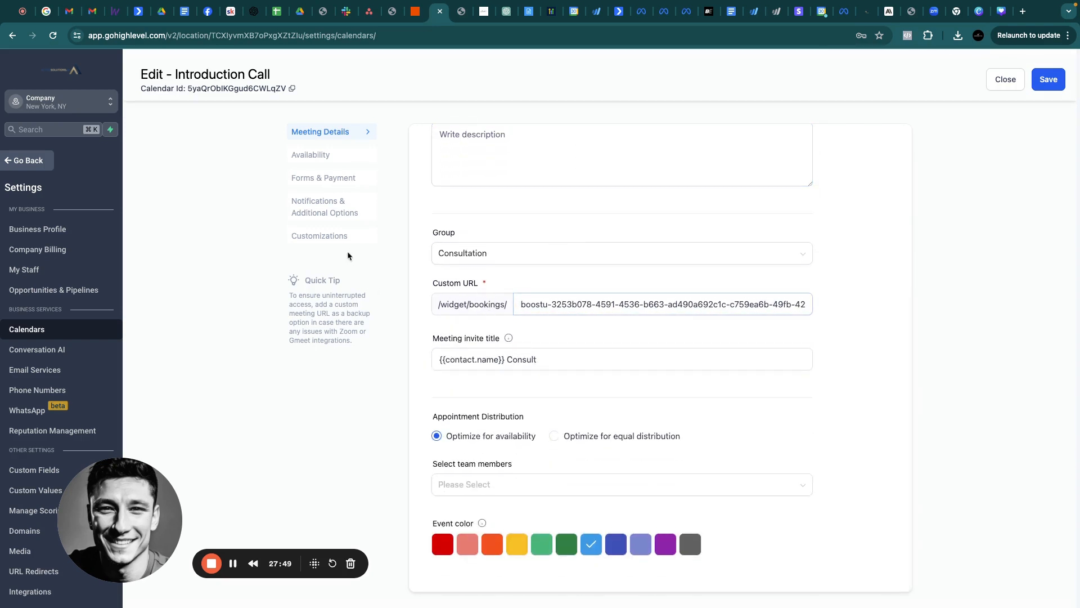
Review the availability, forms and payment, notifications, and widget tabs, then close without saving
click(303, 156)
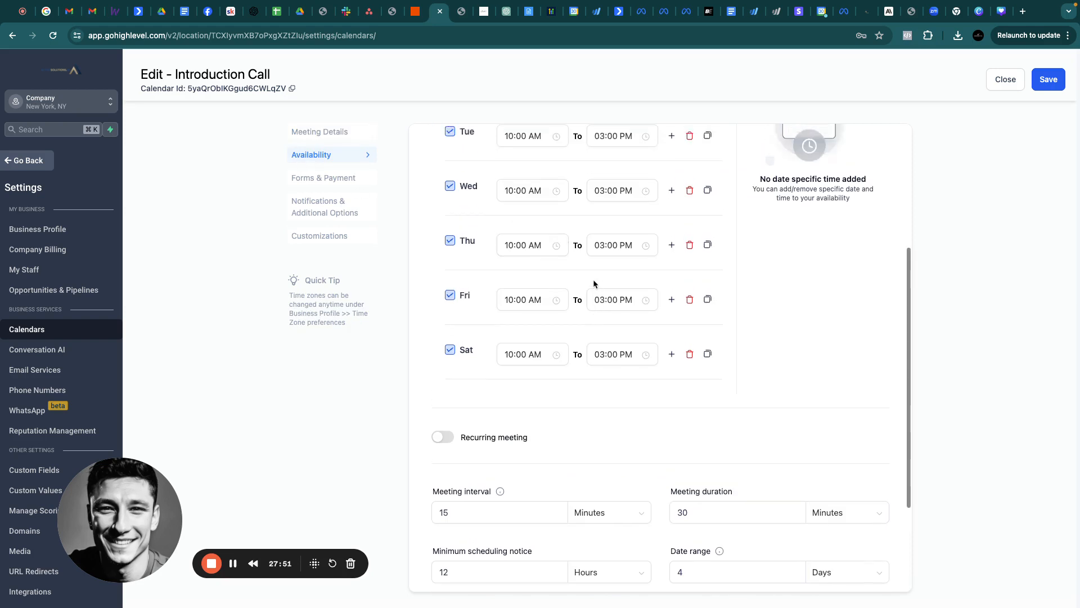
scroll(593, 285, down, 4)
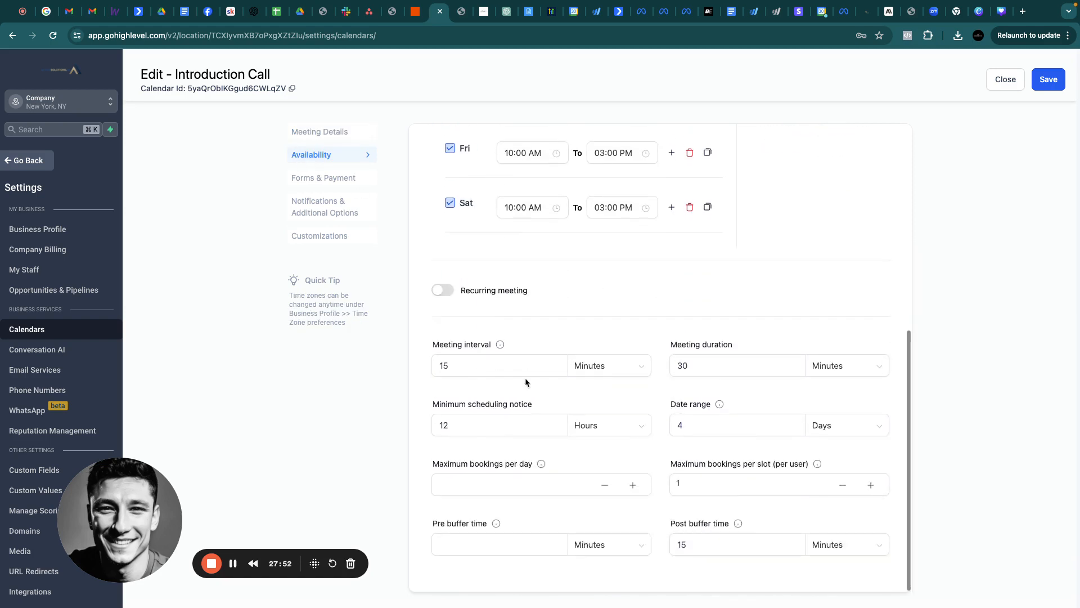
click(308, 177)
scroll(623, 422, down, 1)
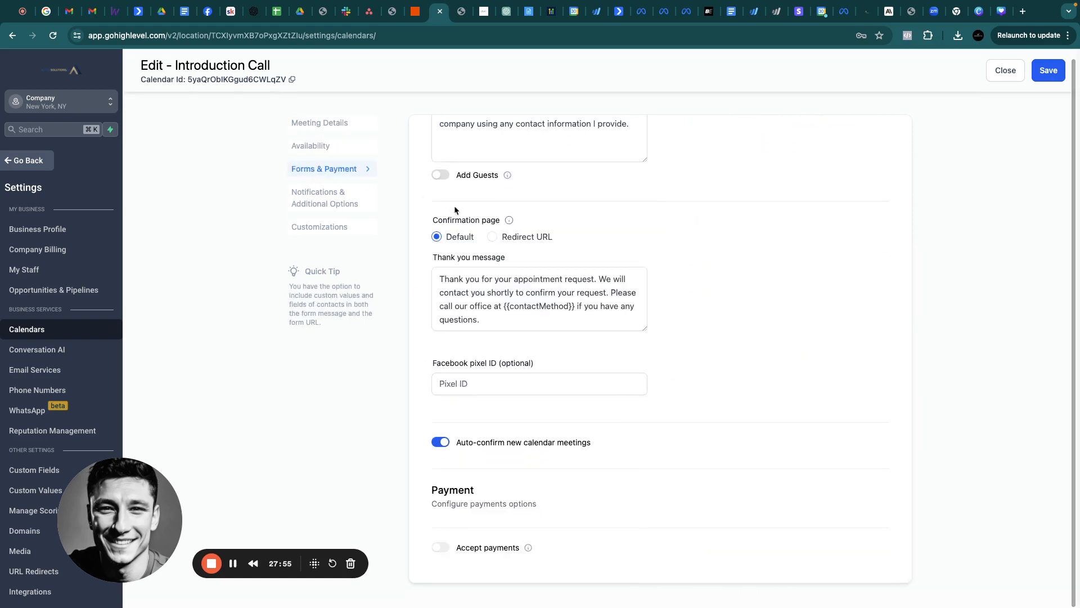
click(319, 196)
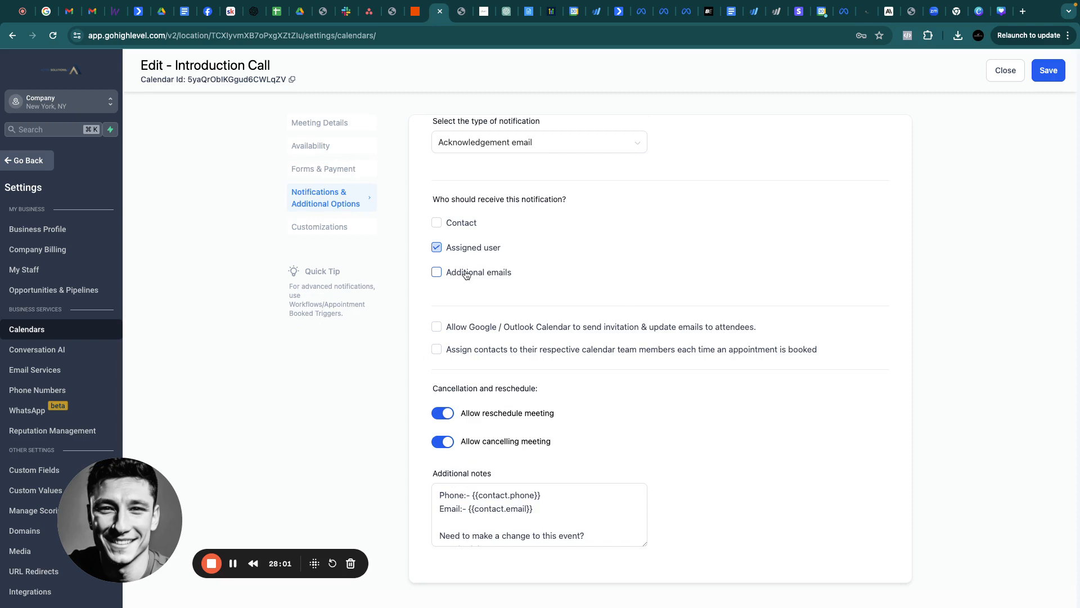
click(328, 231)
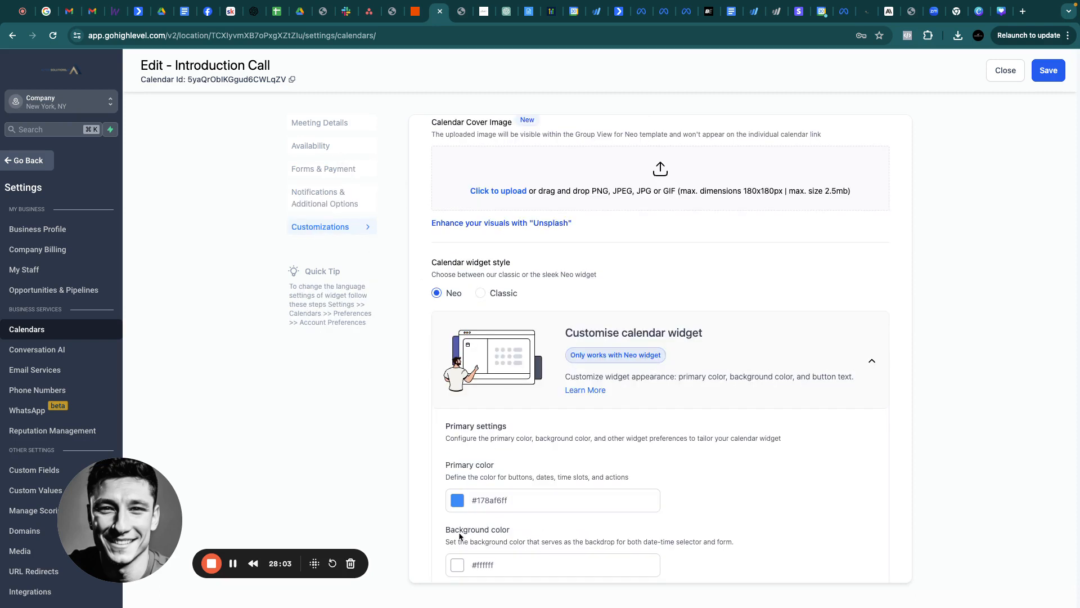
click(321, 126)
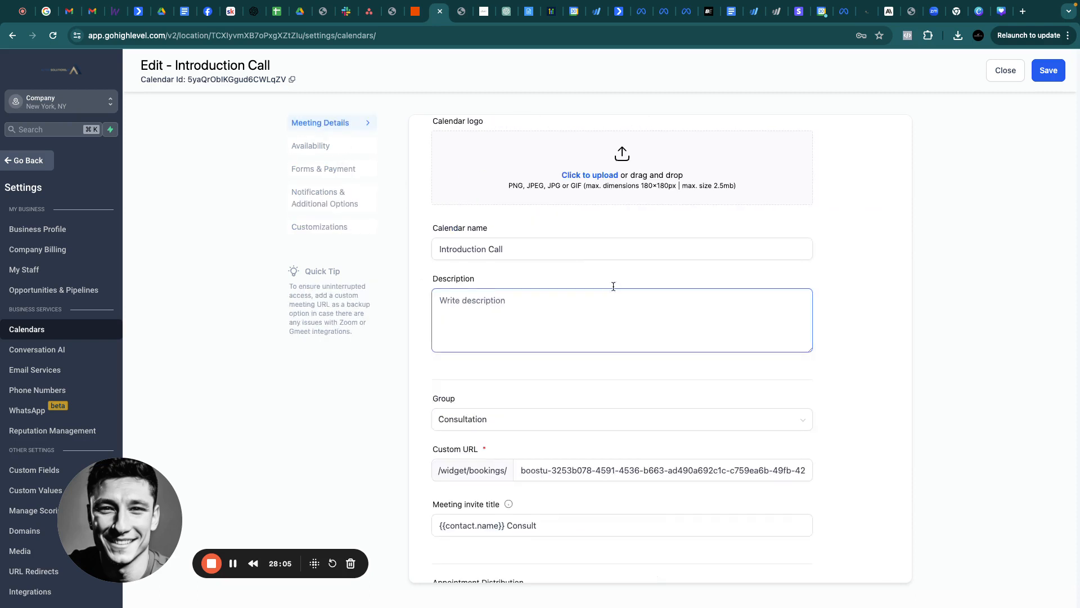
click(1005, 70)
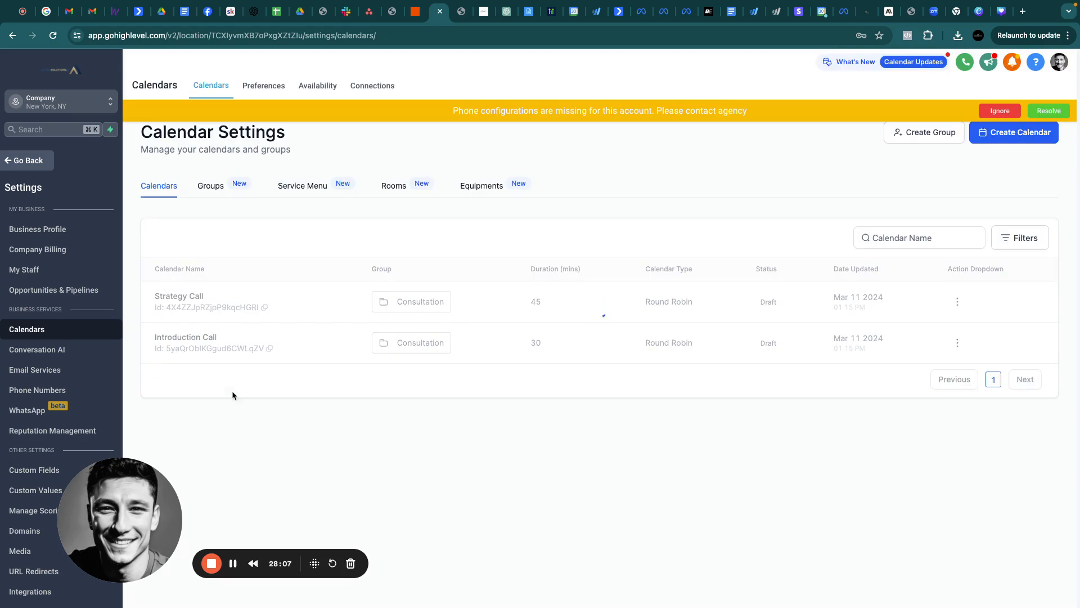
Copy the Introduction Call scheduling link from the row's Share options
click(957, 343)
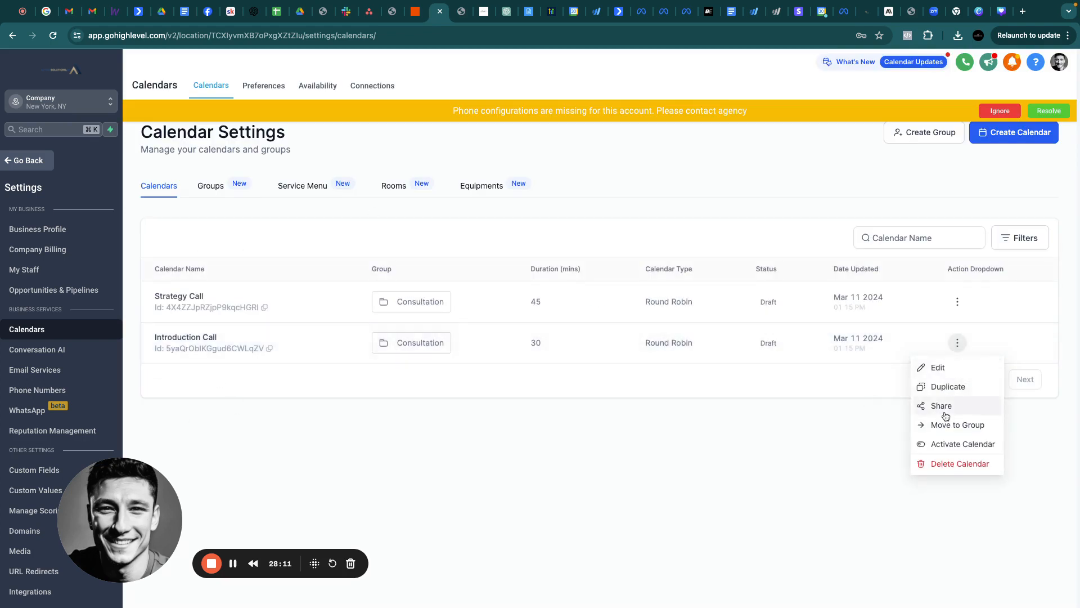
click(944, 410)
click(725, 345)
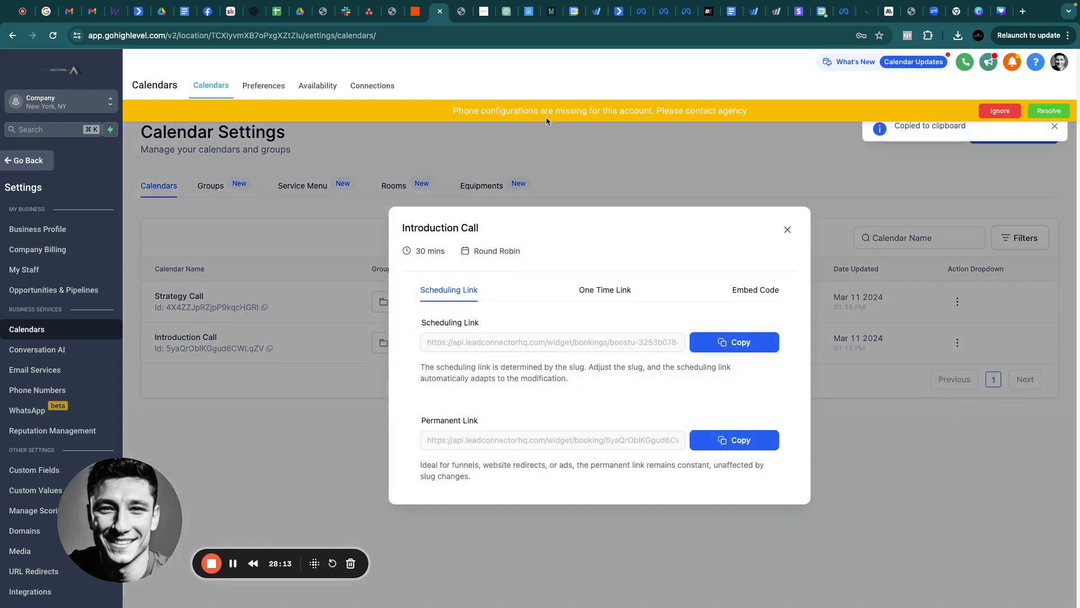
Confirm the lead form's Ending shows the BOOK NOW! booking link, then return to AI Doc Maker
click(640, 19)
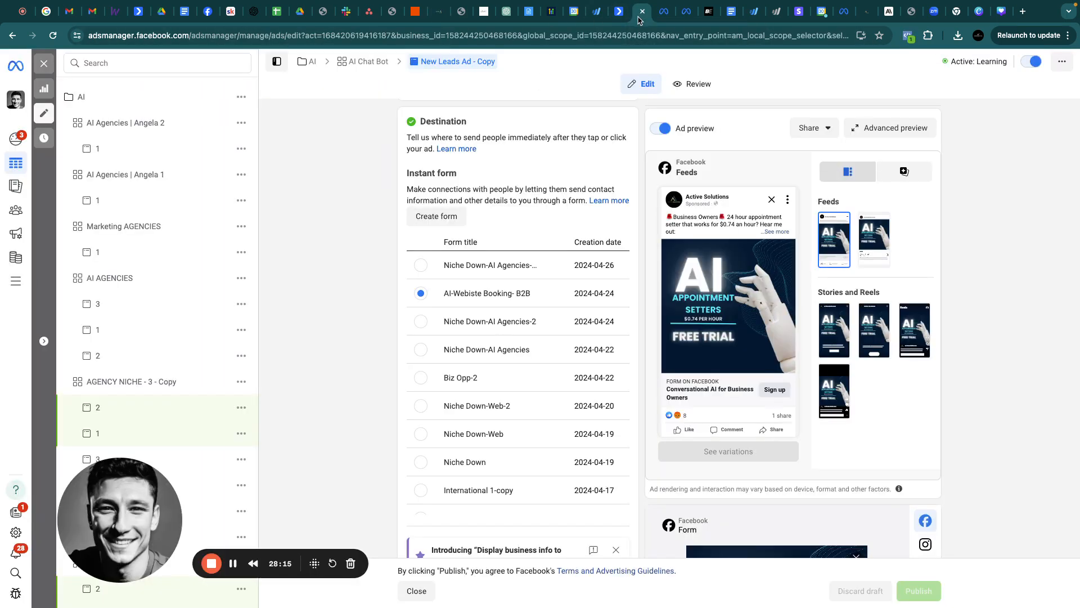
click(844, 11)
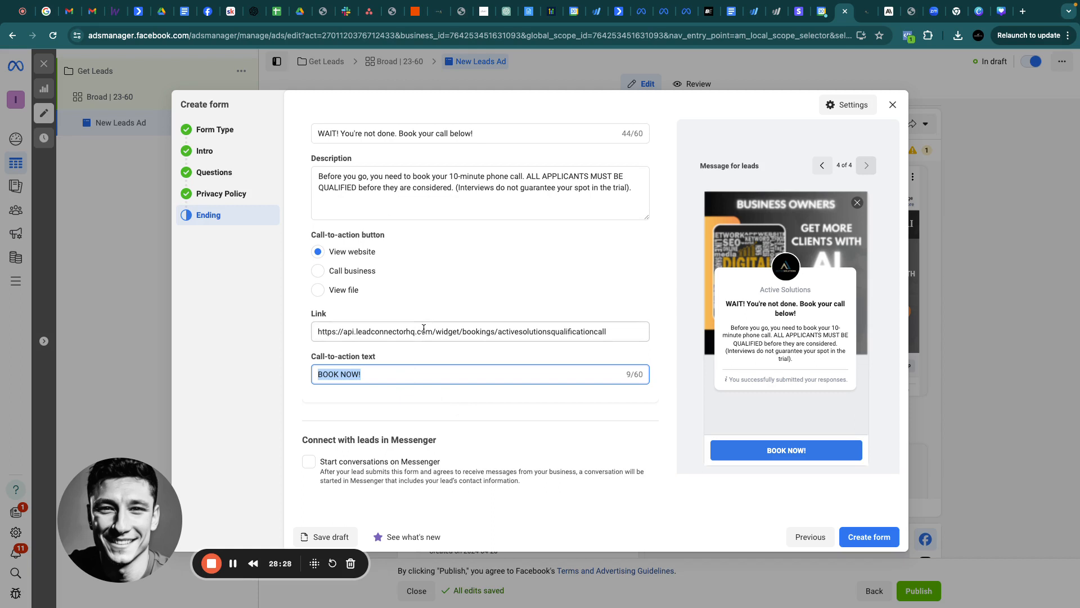
click(532, 17)
scroll(310, 337, down, 1)
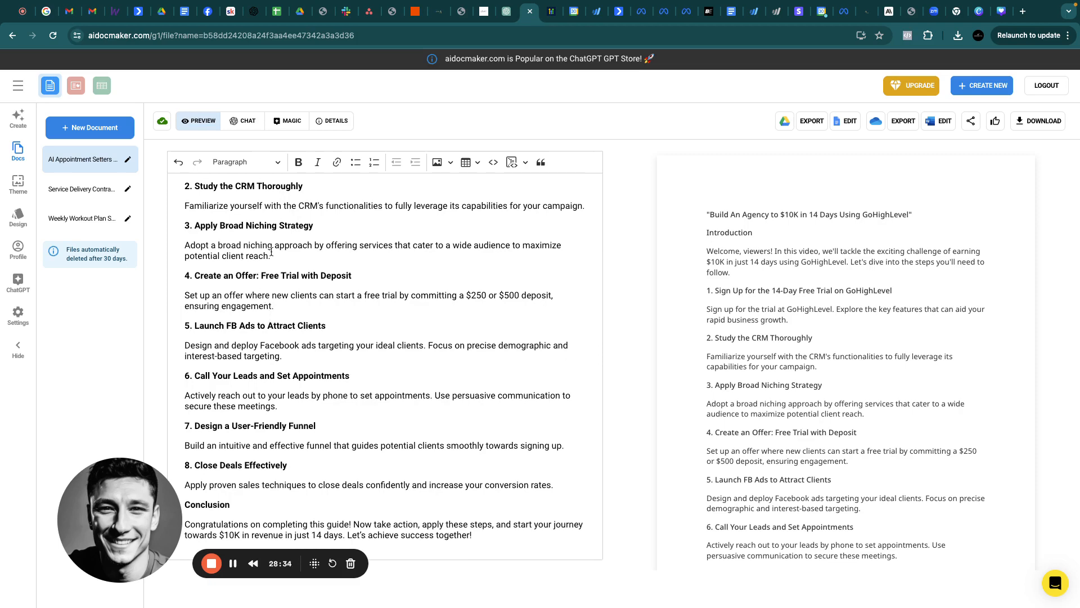
Select the paragraph under '7. Design a User-Friendly Funnel' in the guide
scroll(271, 251, up, 1)
scroll(271, 251, up, 2)
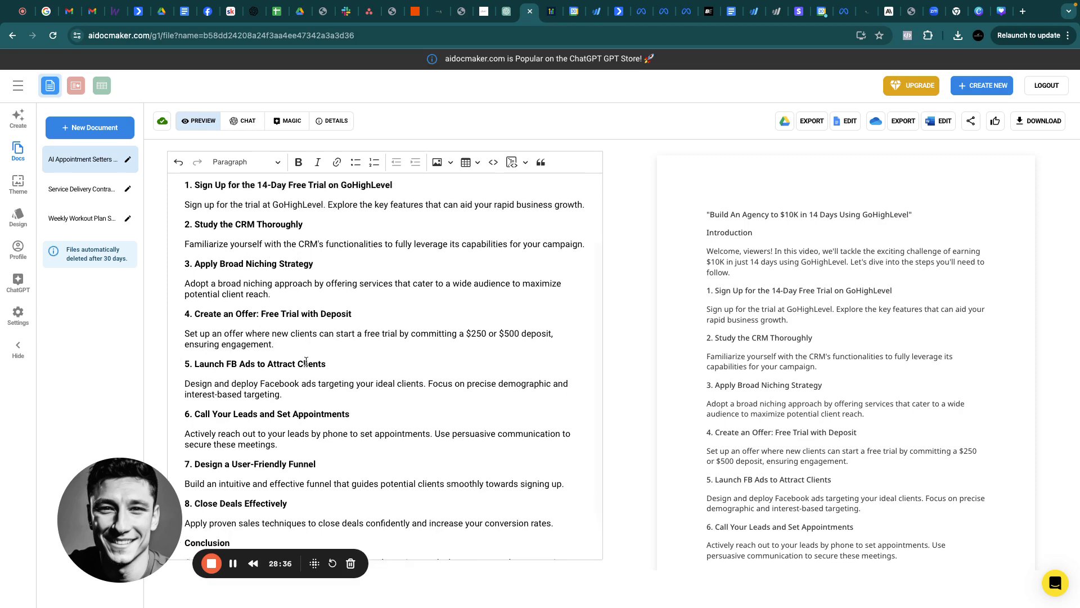
scroll(306, 361, down, 2)
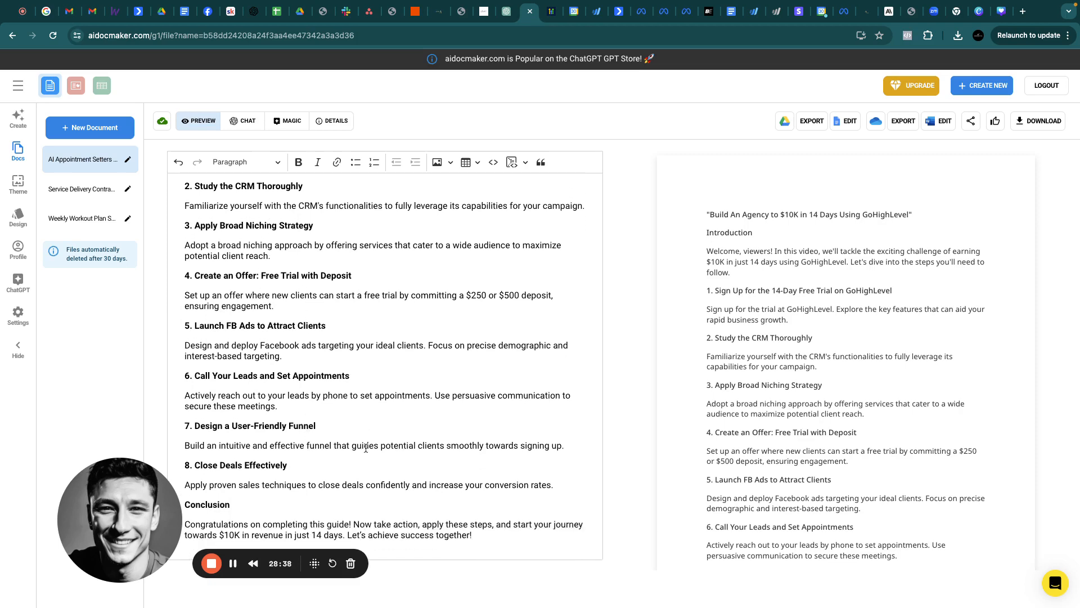
triple_click(290, 438)
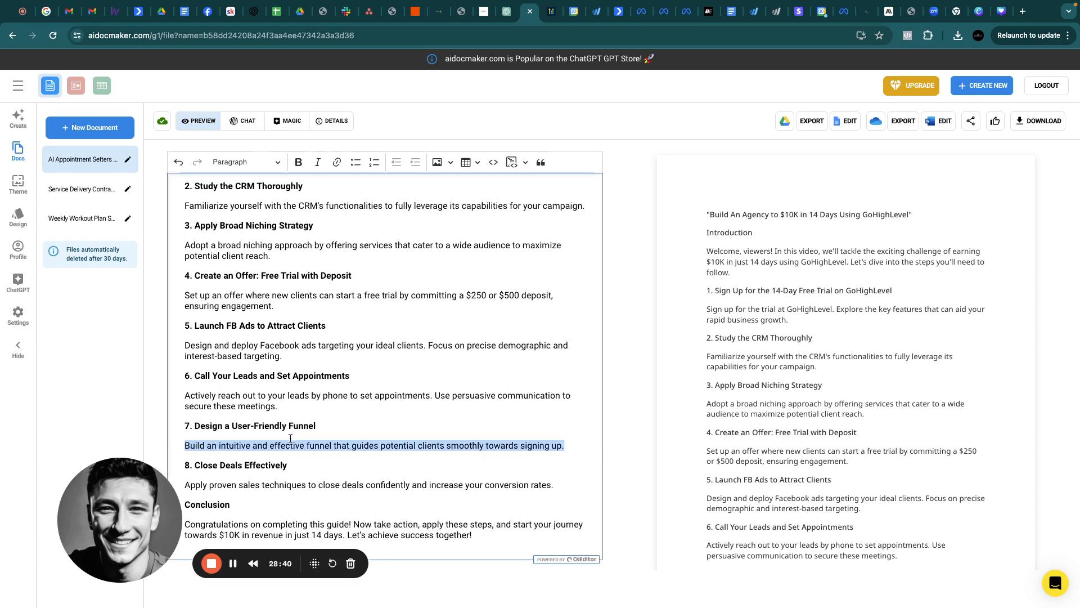
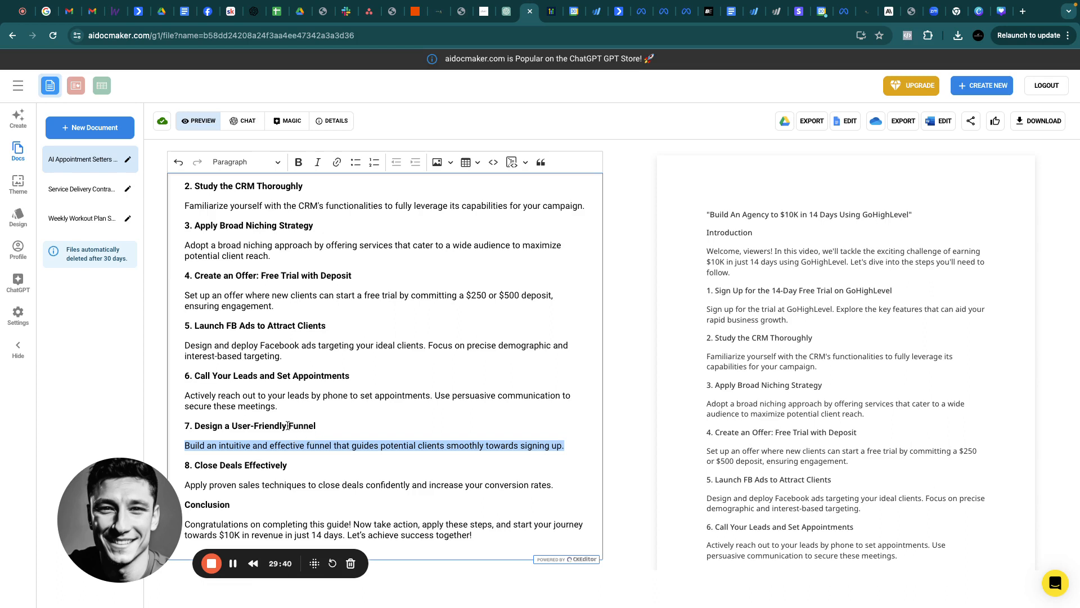
Select the '6. Call Your Leads and Set Appointments' heading and its paragraph in the guide
drag(280, 406, 186, 375)
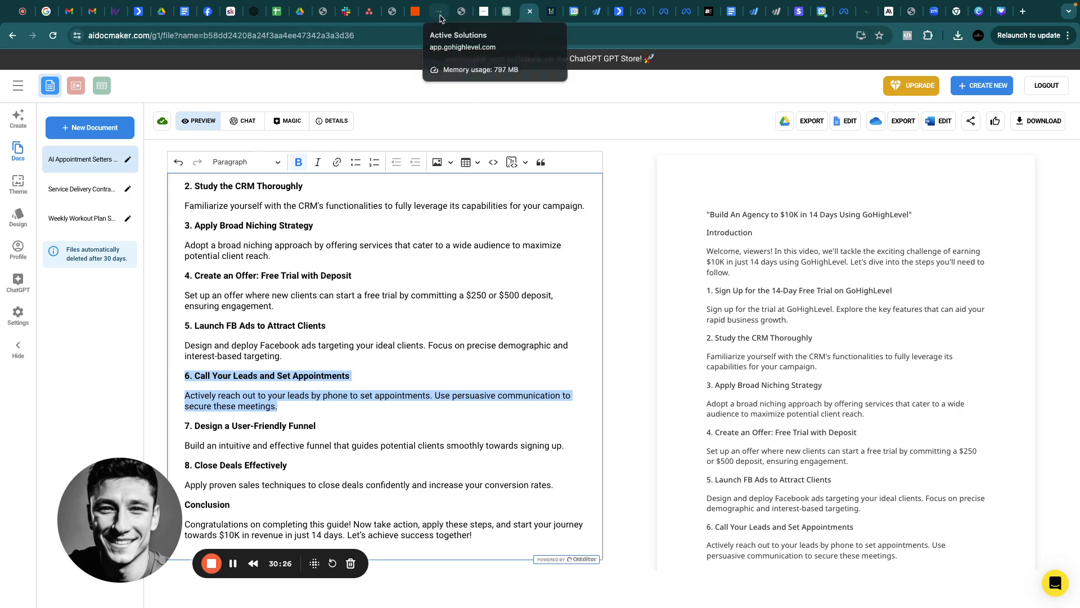
Close the Introduction Call link details and leave settings for the empty Contacts list
click(439, 11)
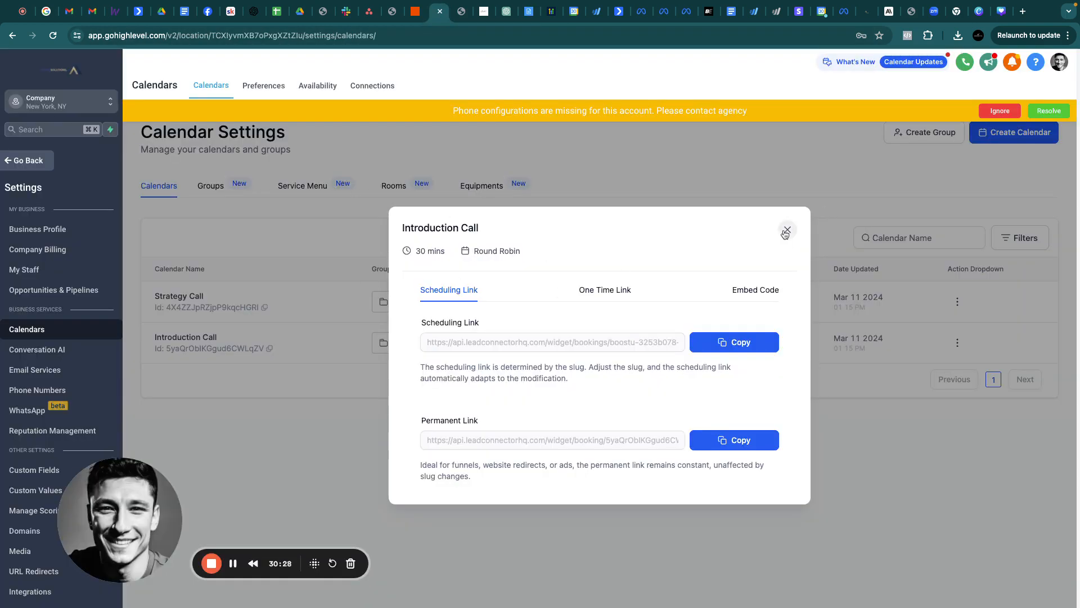
click(787, 229)
click(28, 168)
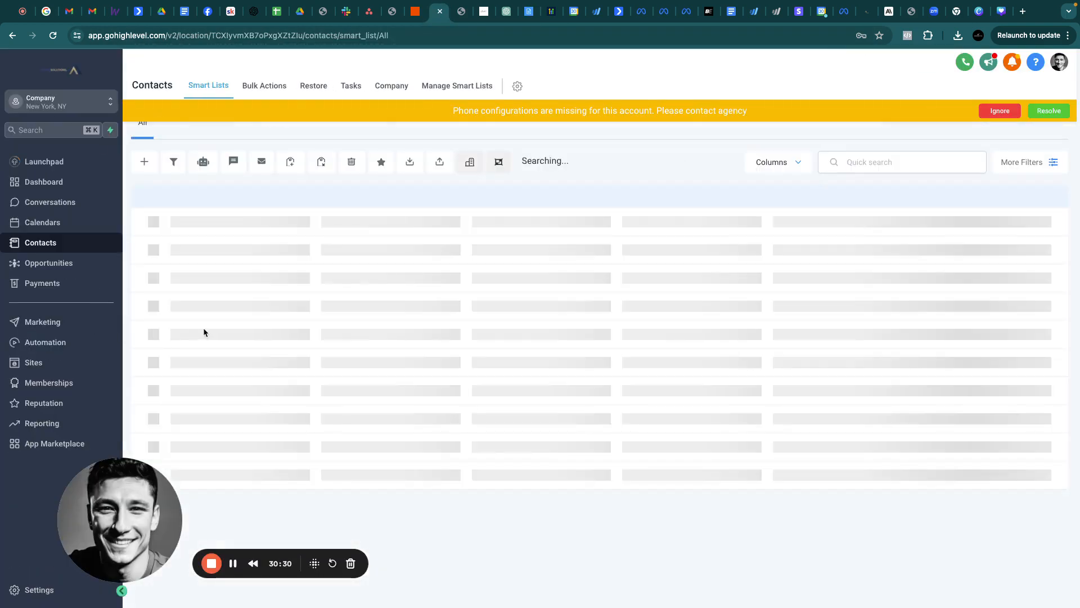
drag(148, 506, 219, 482)
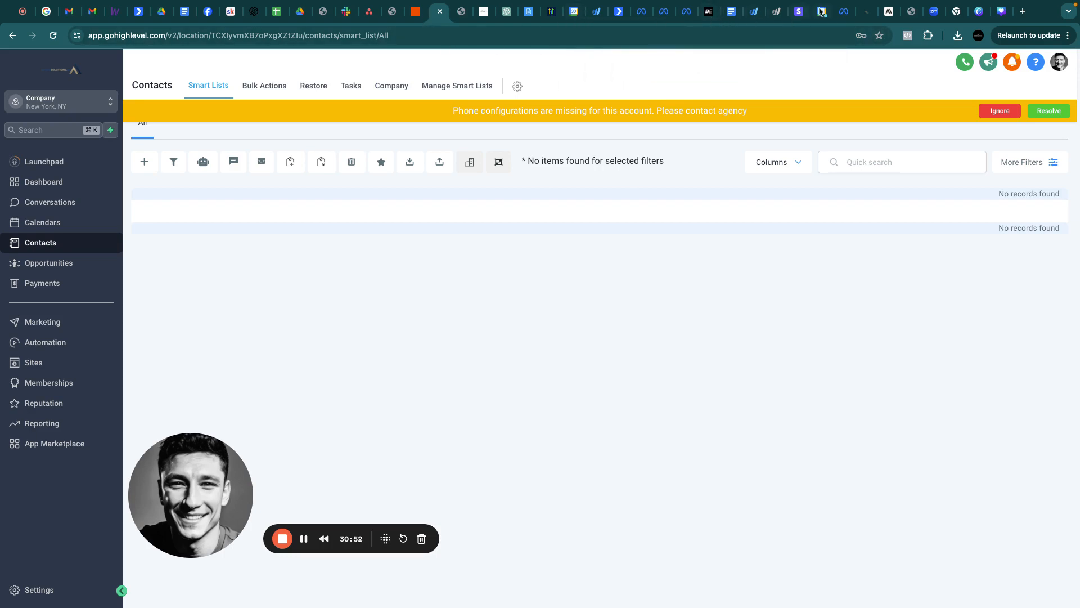
click(843, 11)
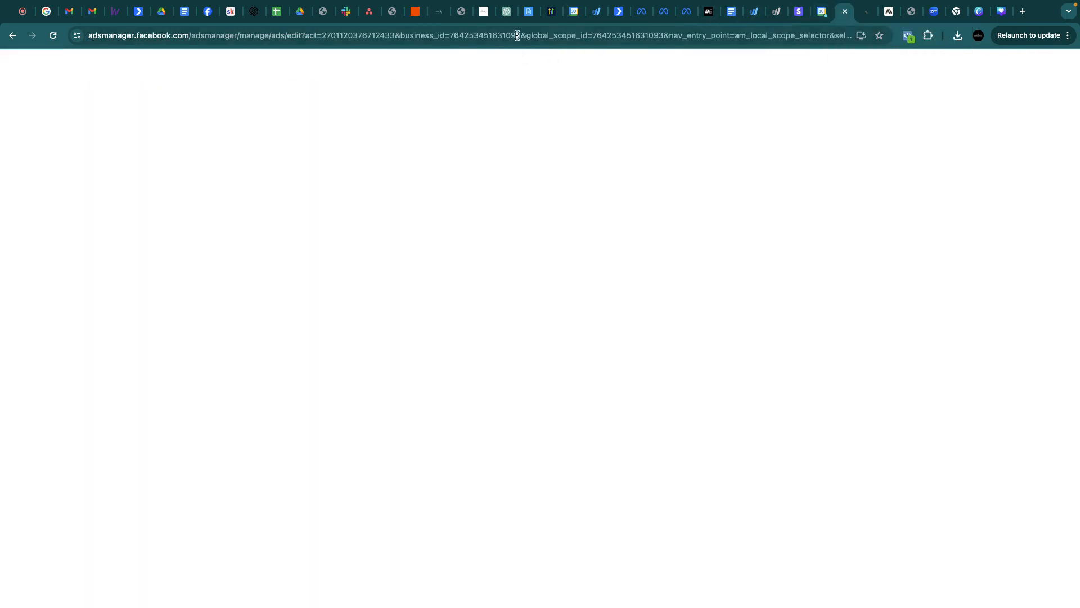
Go to Facebook and open Settings & privacy > Settings > Business integrations
click(517, 35)
text(fa)
key(Return)
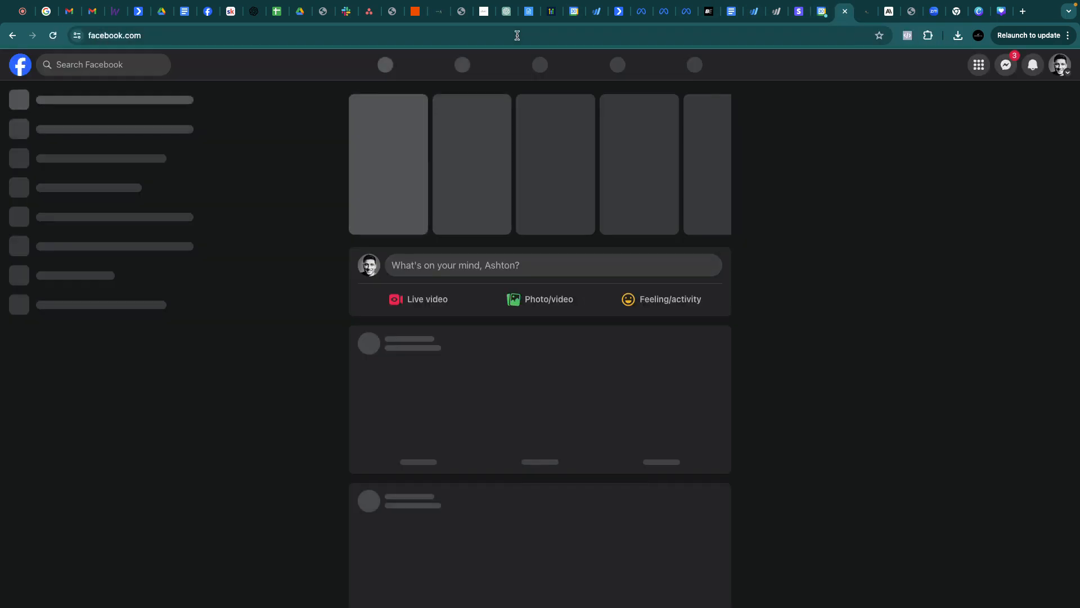
click(1060, 64)
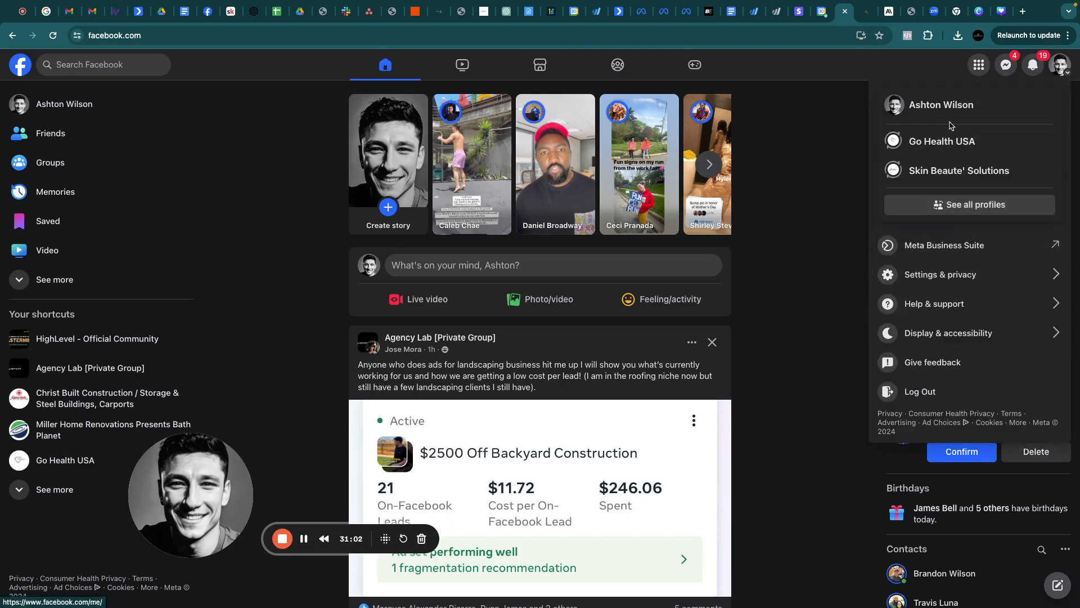
click(940, 274)
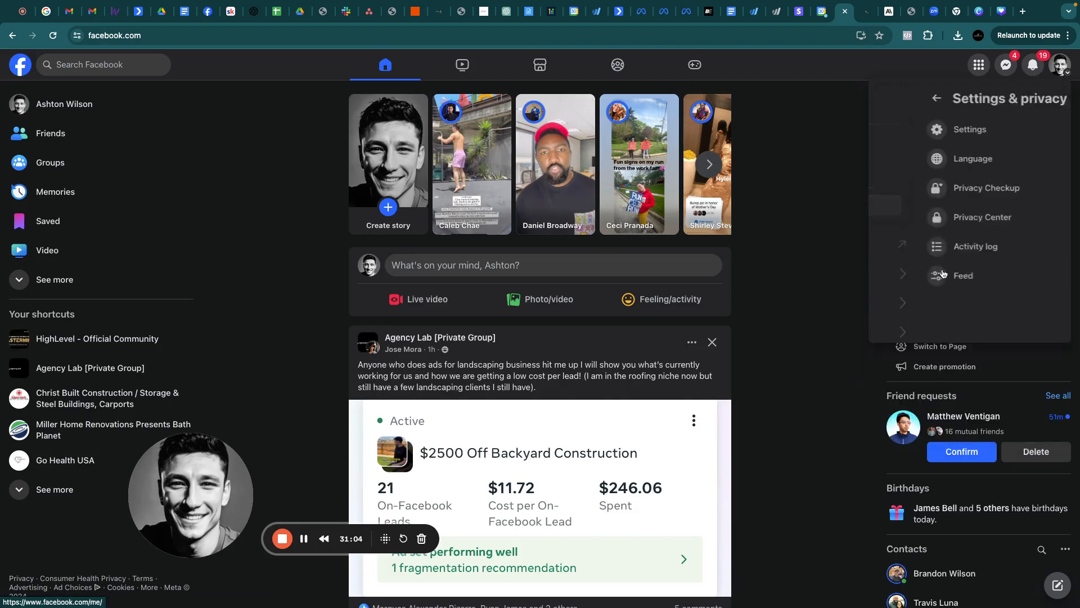
click(924, 141)
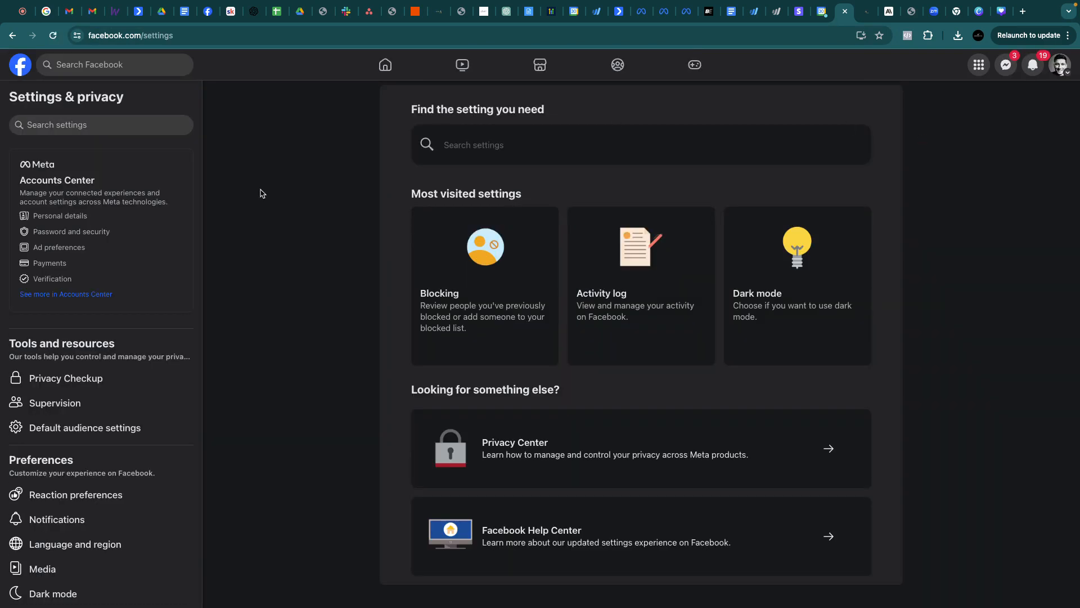
scroll(77, 456, down, 7)
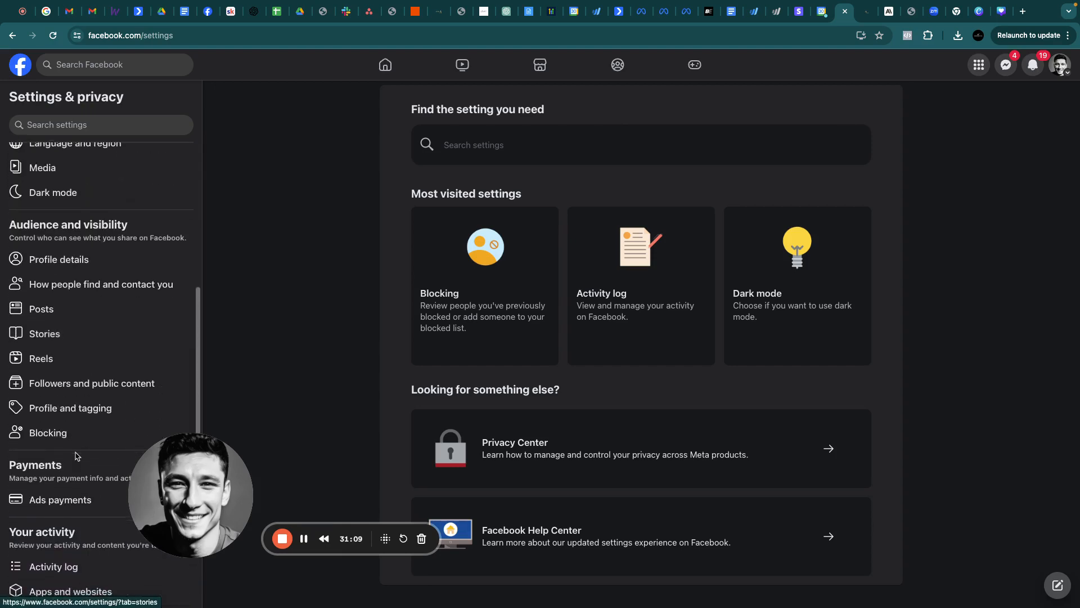
scroll(77, 456, down, 5)
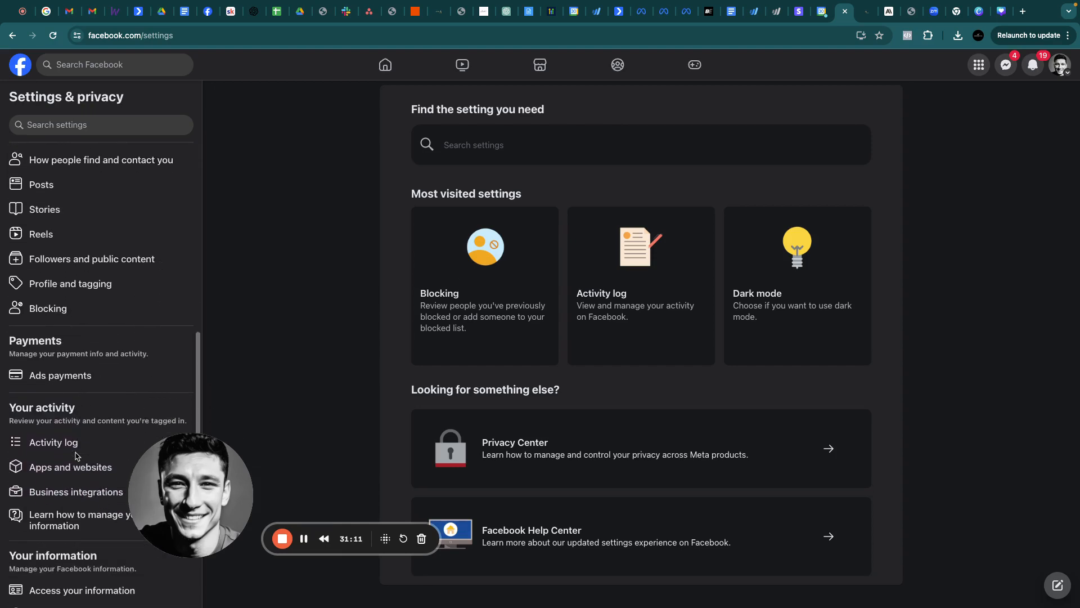
scroll(77, 455, down, 5)
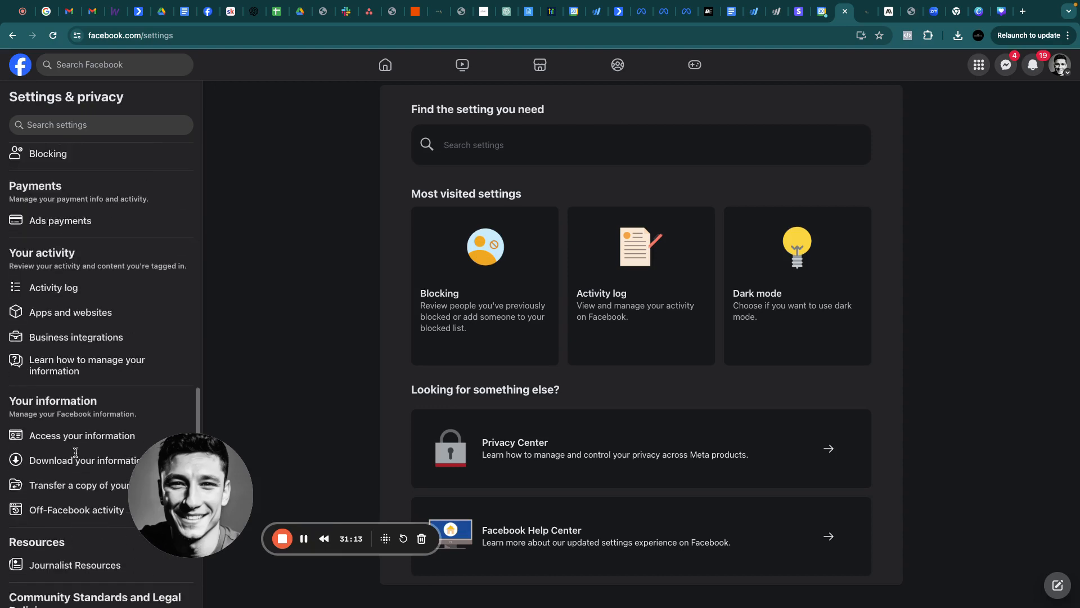
scroll(76, 452, up, 2)
click(63, 403)
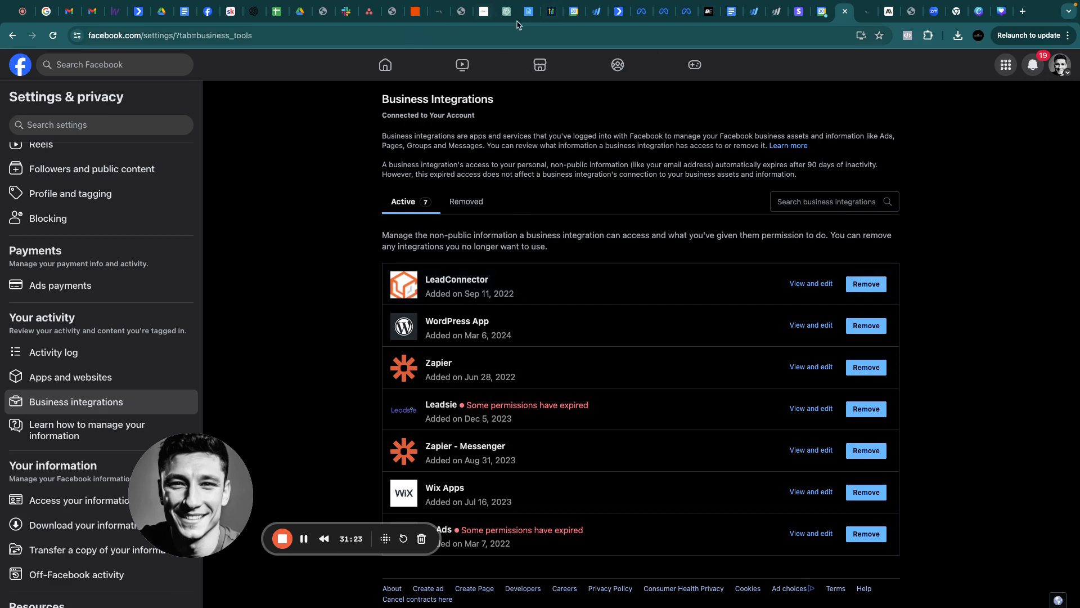
Return to Ads Manager, close the ad editor and dismiss the leave-page warning
click(641, 16)
click(23, 99)
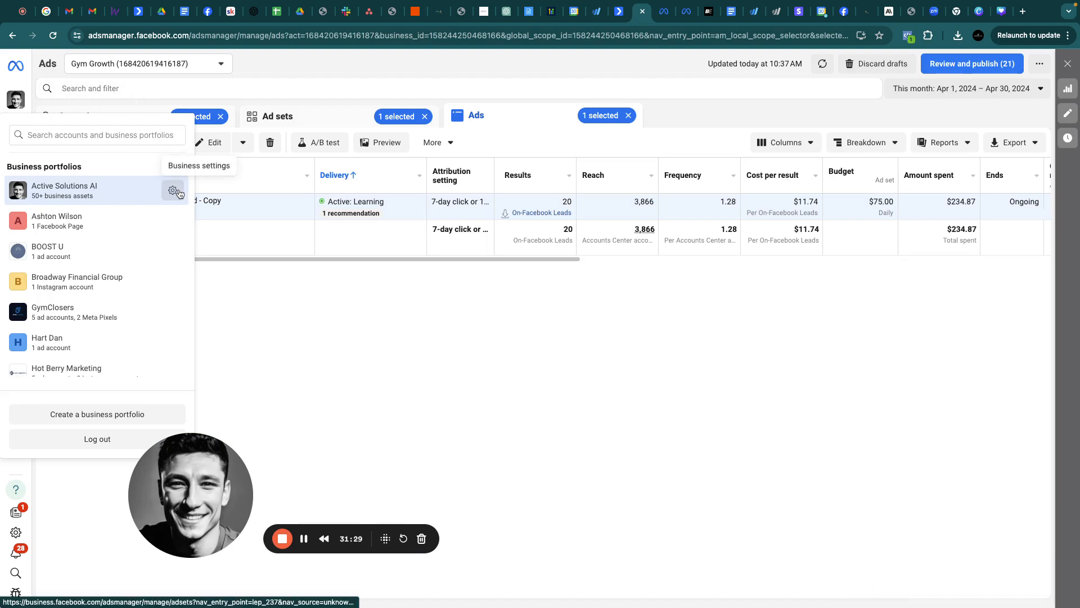
click(178, 193)
click(646, 268)
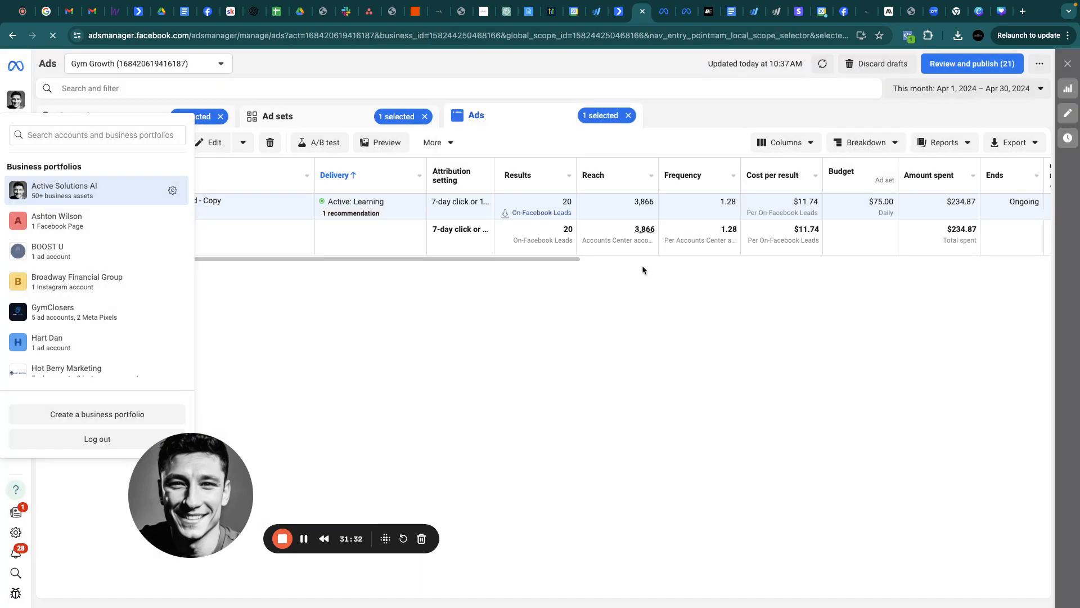
Open GoHighLevel's Integrations settings from the location settings
click(439, 12)
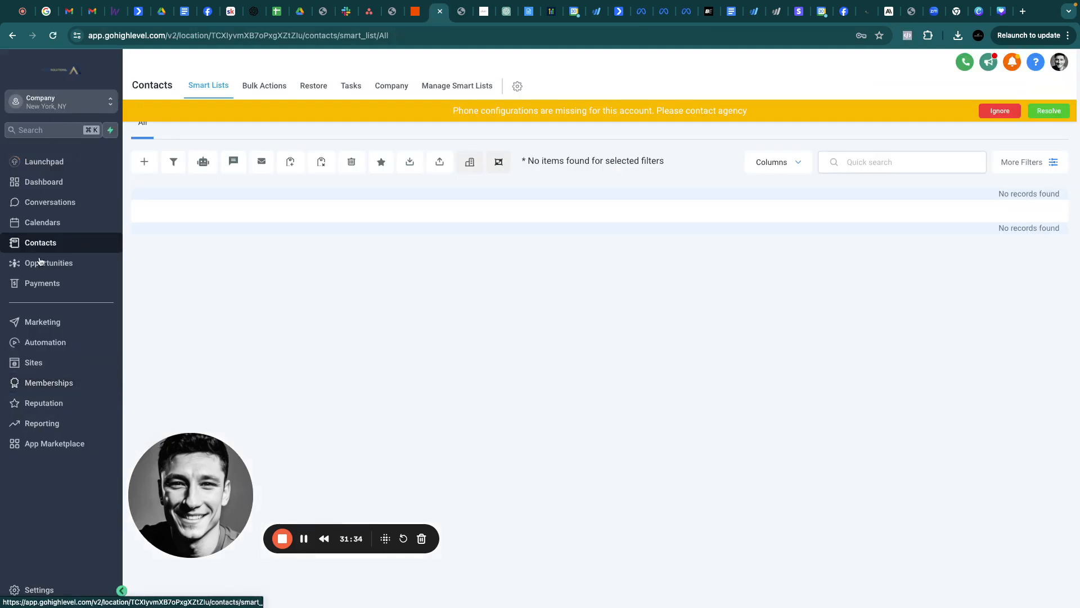
click(32, 599)
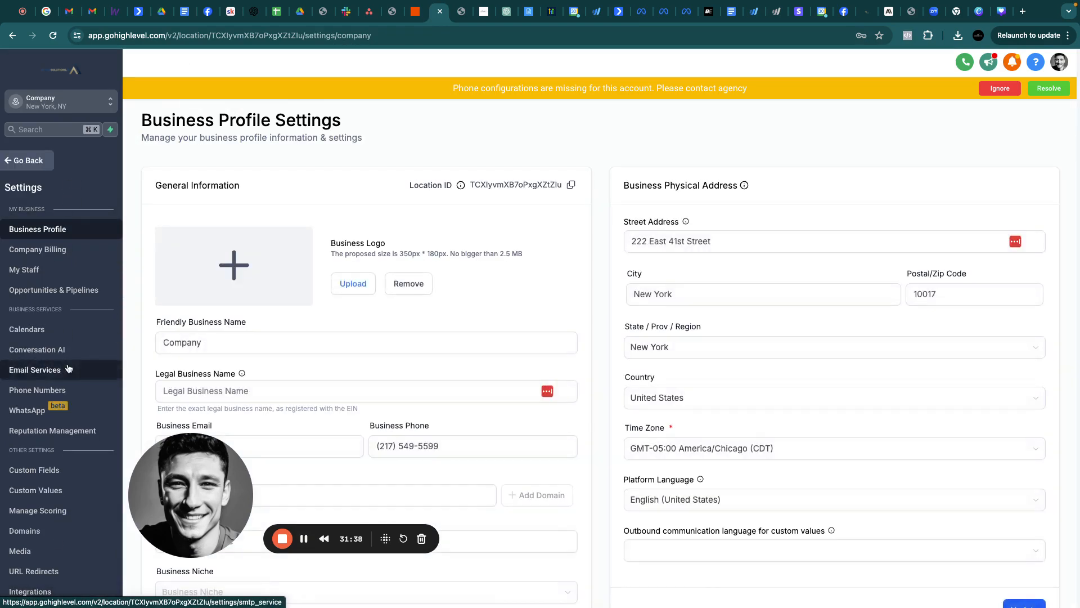
scroll(48, 394, down, 3)
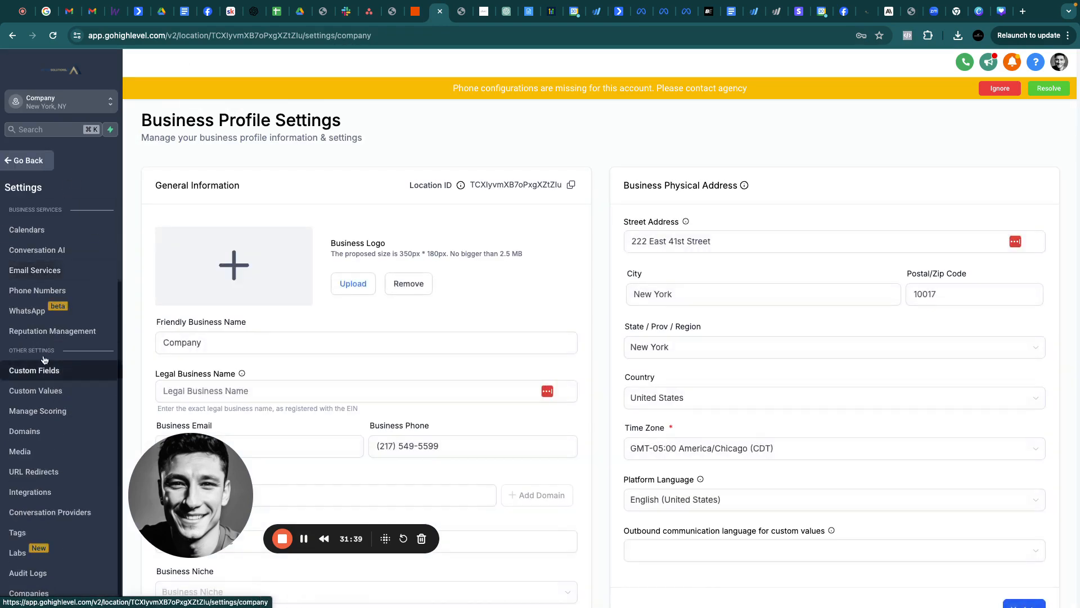
click(31, 492)
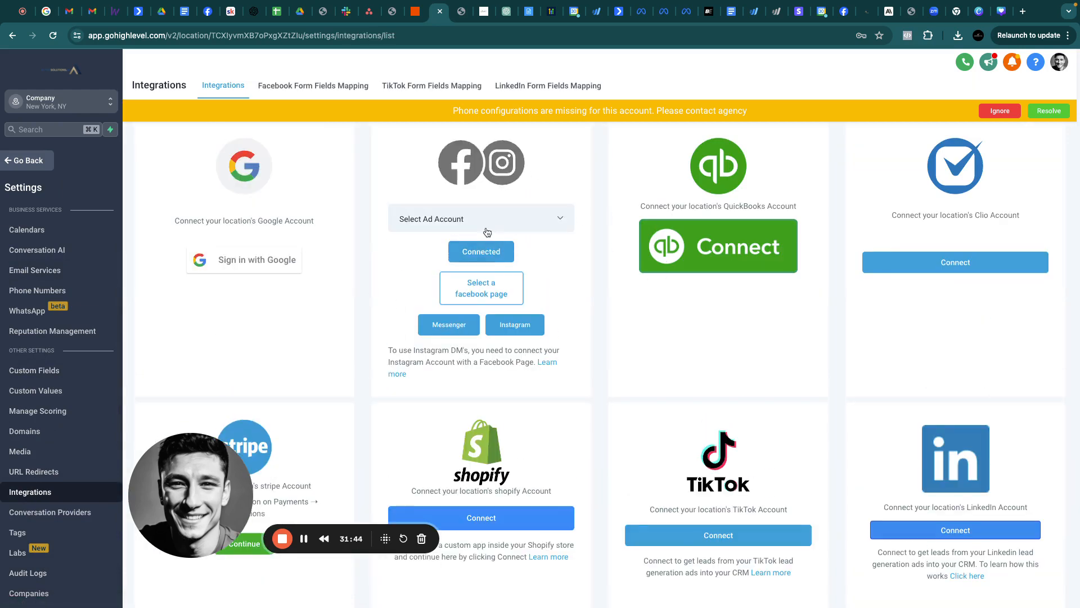
Try selecting a Facebook page and connecting the account, then close the sign-in page
click(523, 288)
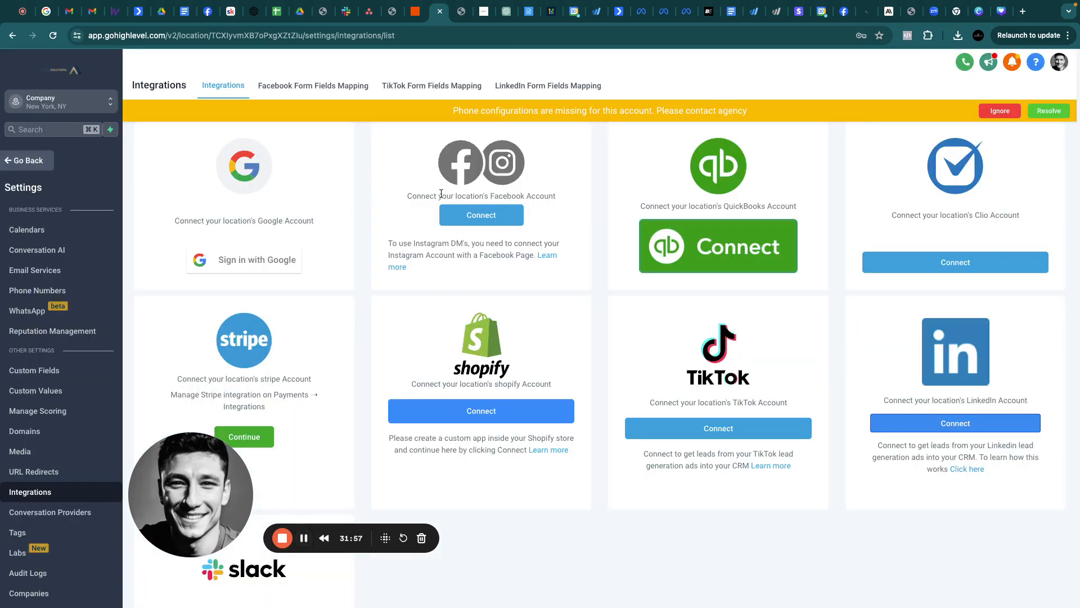
click(478, 220)
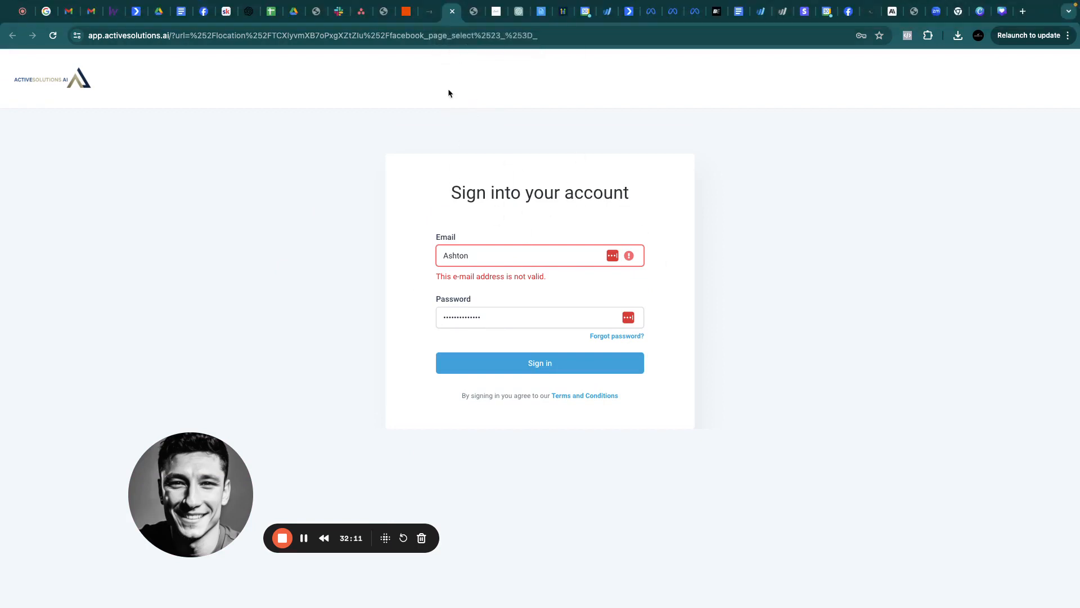
click(452, 11)
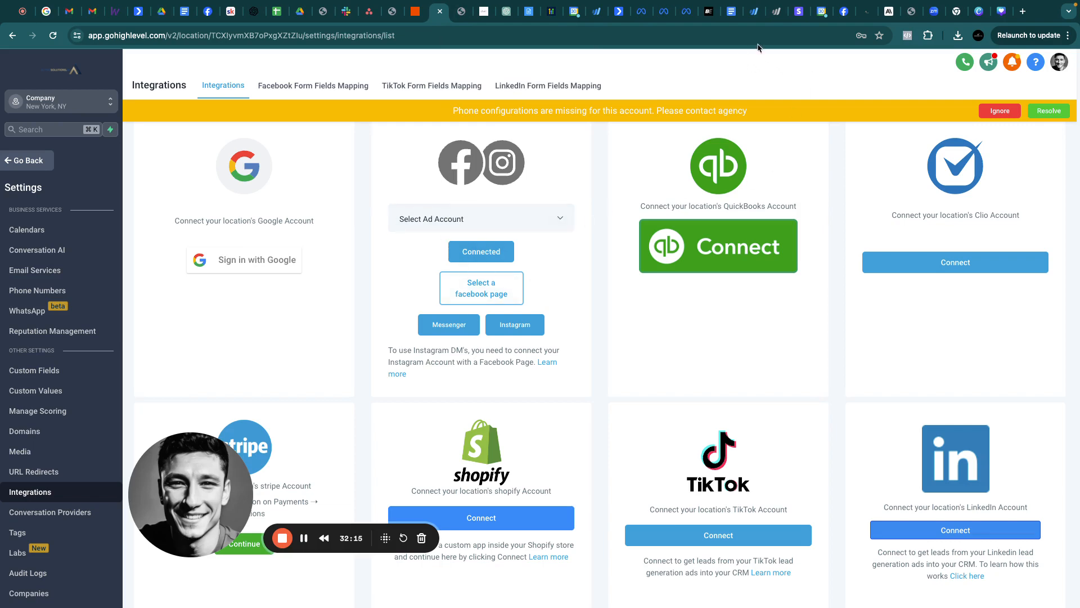
click(845, 12)
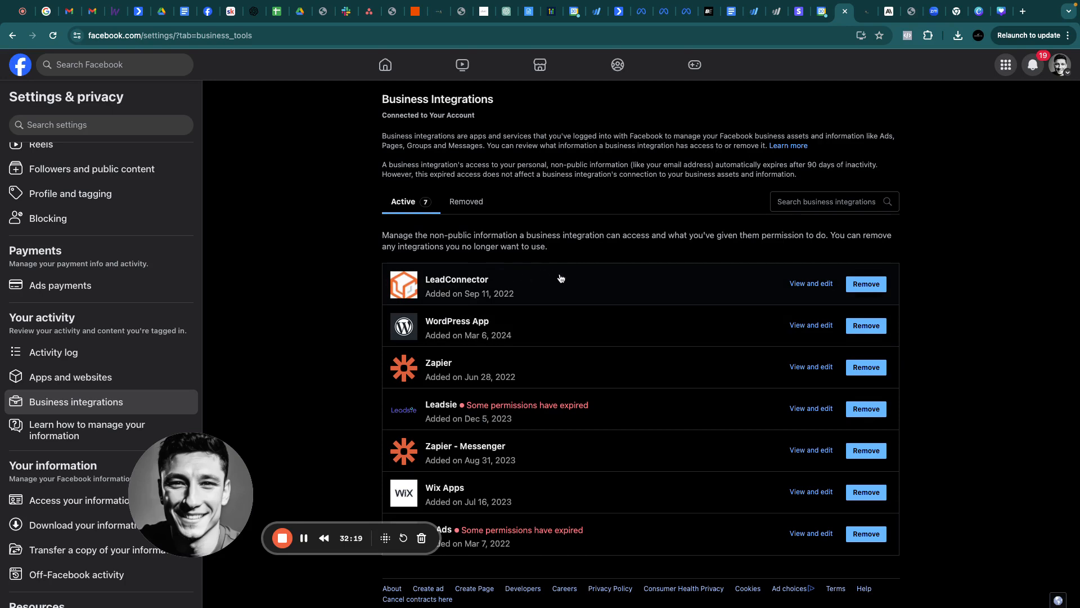
View LeadConnector's permissions and expand the full list of Pages it can manage
click(809, 284)
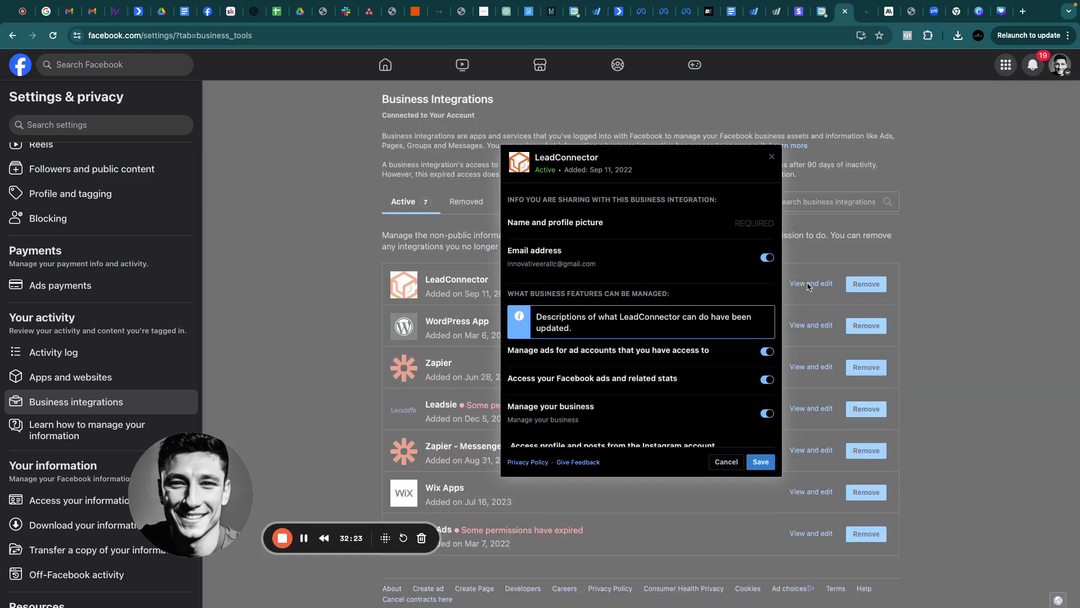
scroll(607, 376, down, 10)
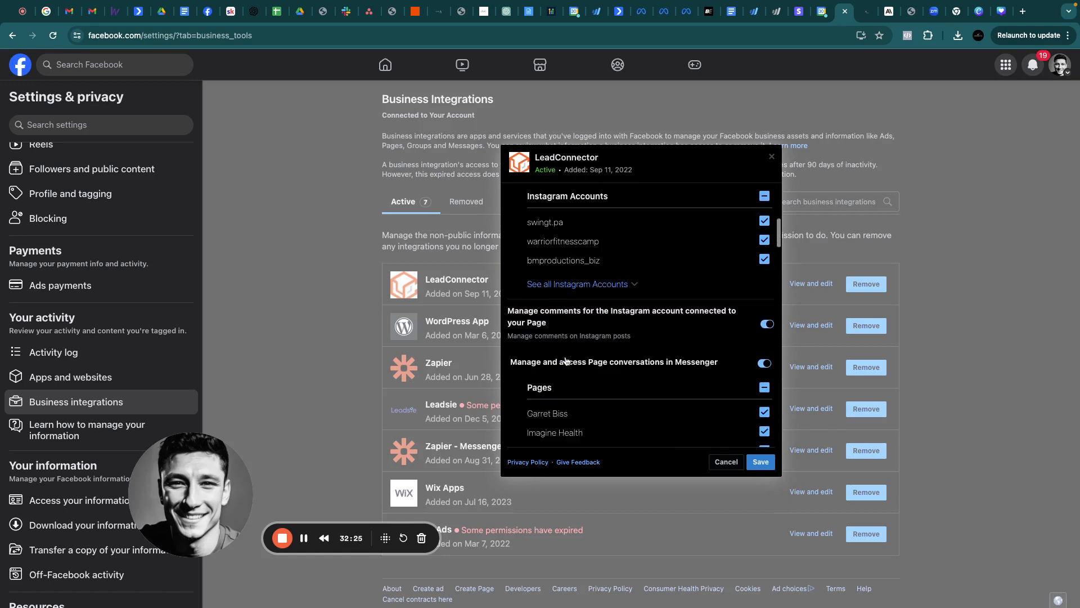
click(567, 366)
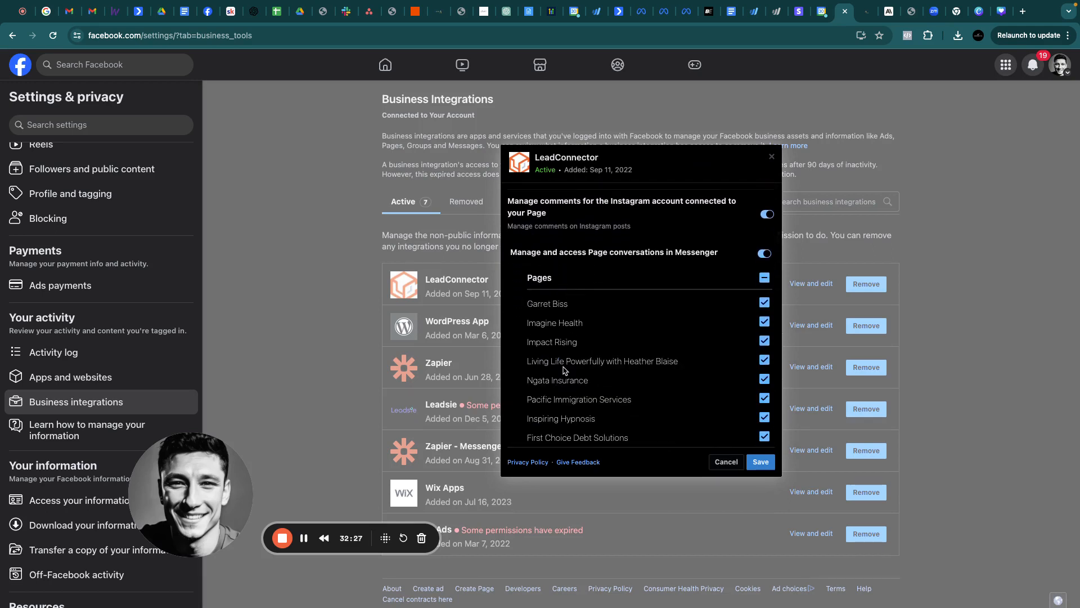
scroll(588, 338, down, 3)
scroll(744, 333, down, 15)
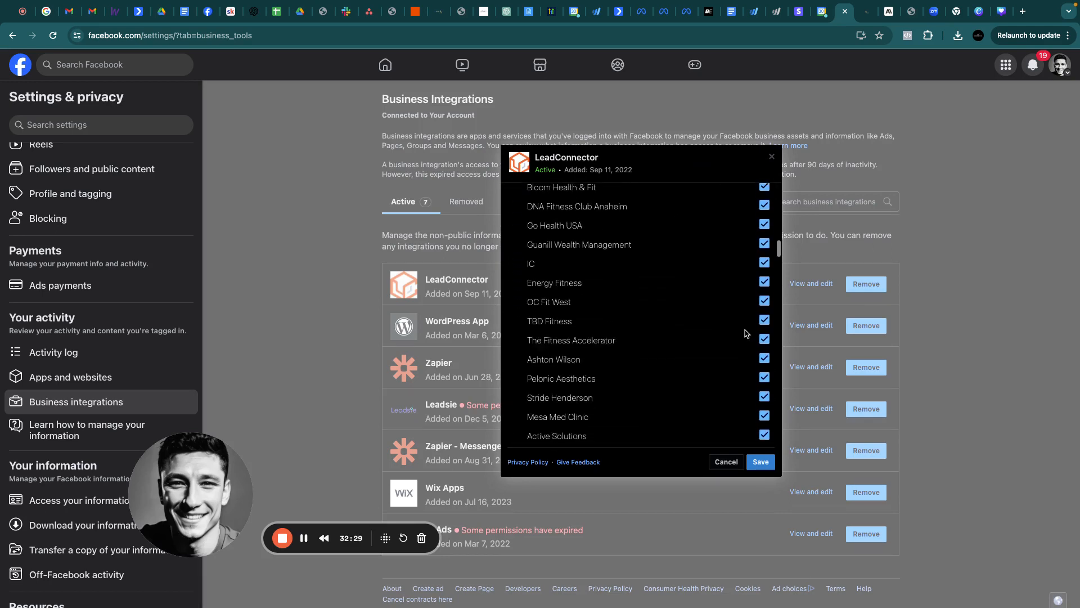
scroll(745, 333, down, 15)
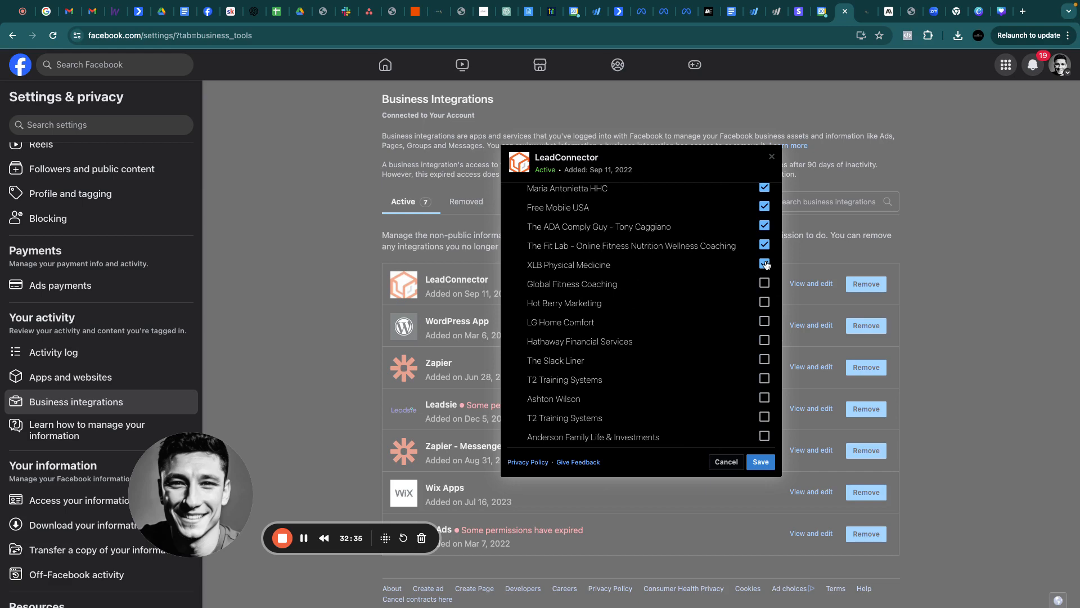
scroll(681, 288, down, 15)
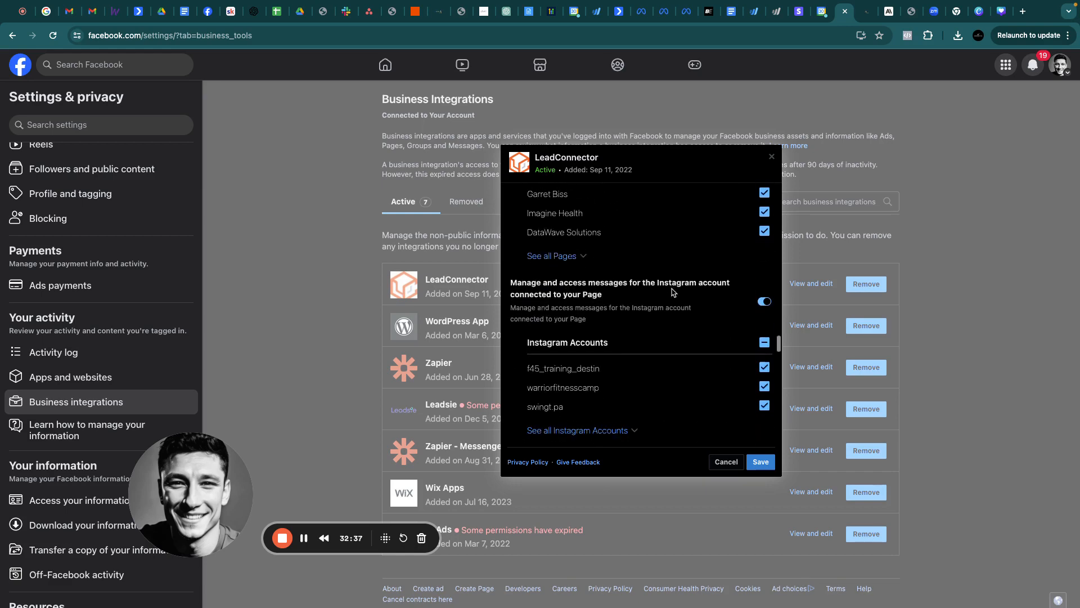
click(559, 252)
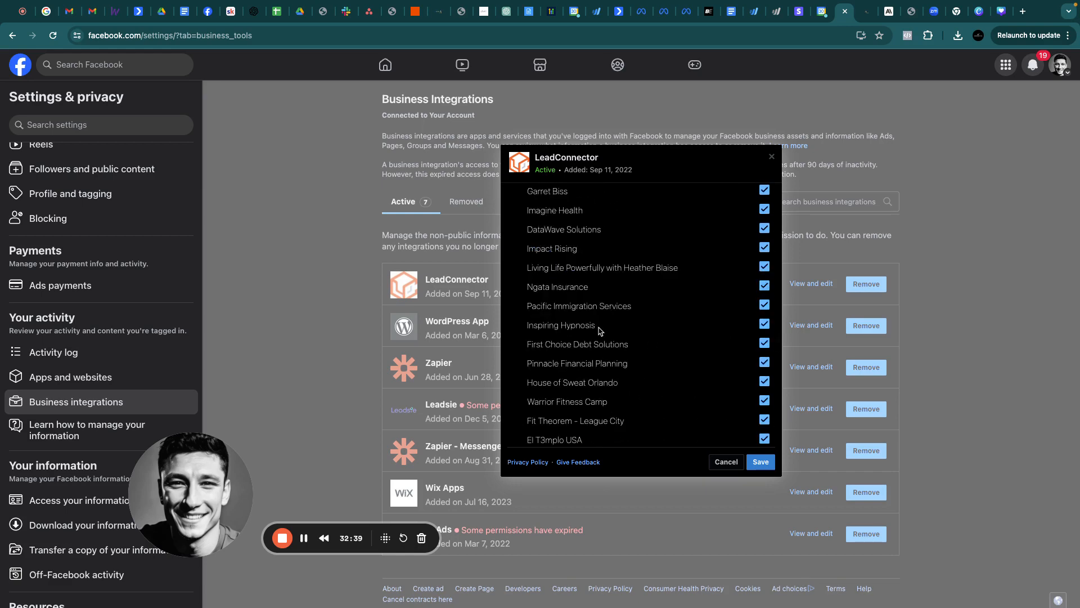
scroll(625, 332, down, 10)
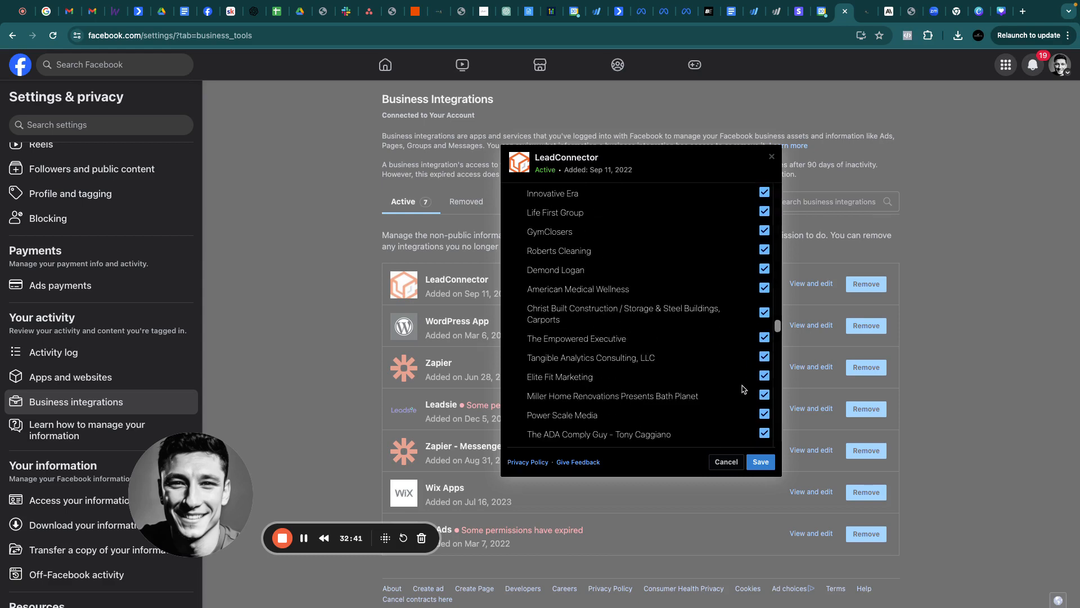
scroll(651, 318, down, 10)
scroll(651, 318, down, 10)
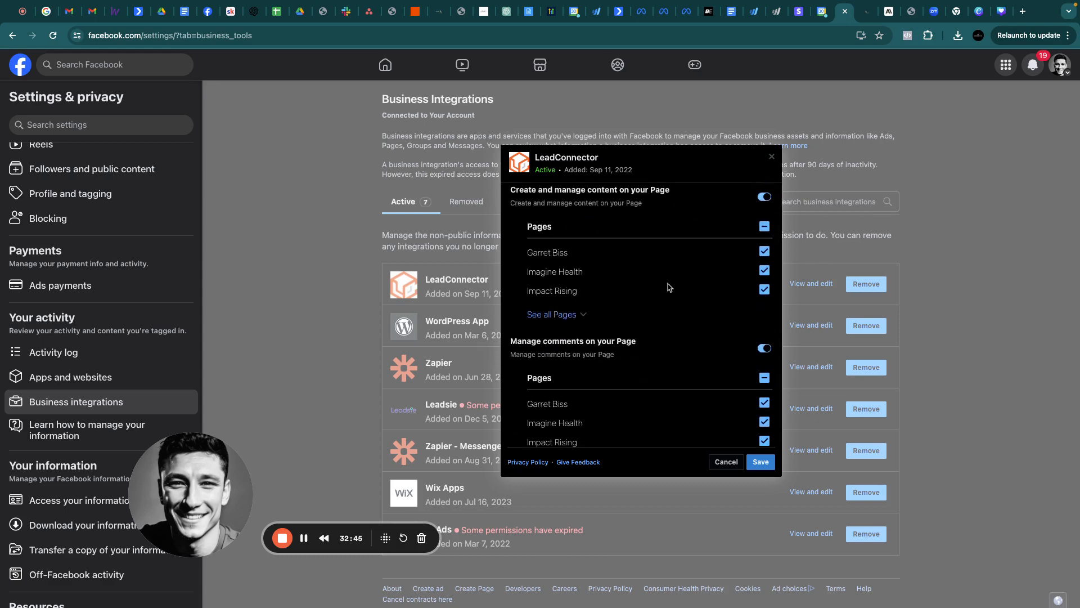
scroll(669, 287, up, 1)
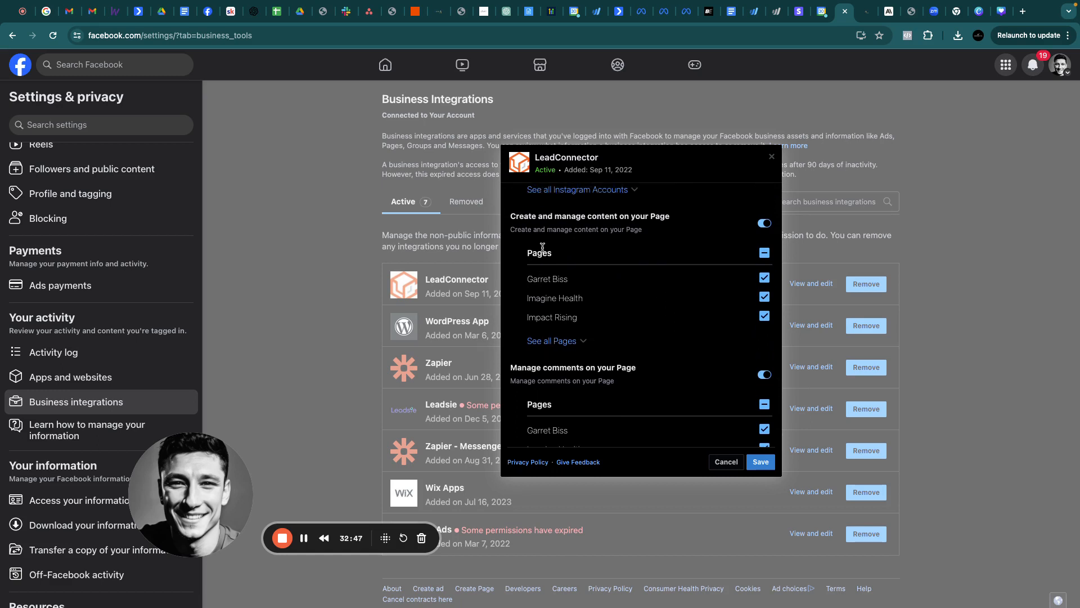
drag(553, 257, 529, 258)
Review the remaining permissions and save LeadConnector's updated access
scroll(693, 366, down, 3)
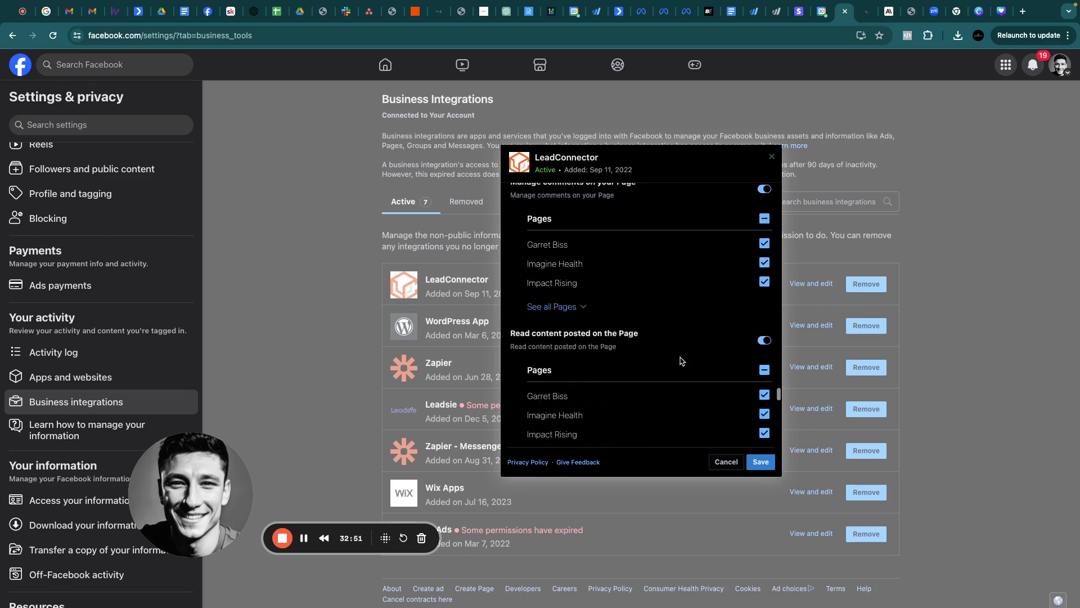
scroll(605, 282, down, 3)
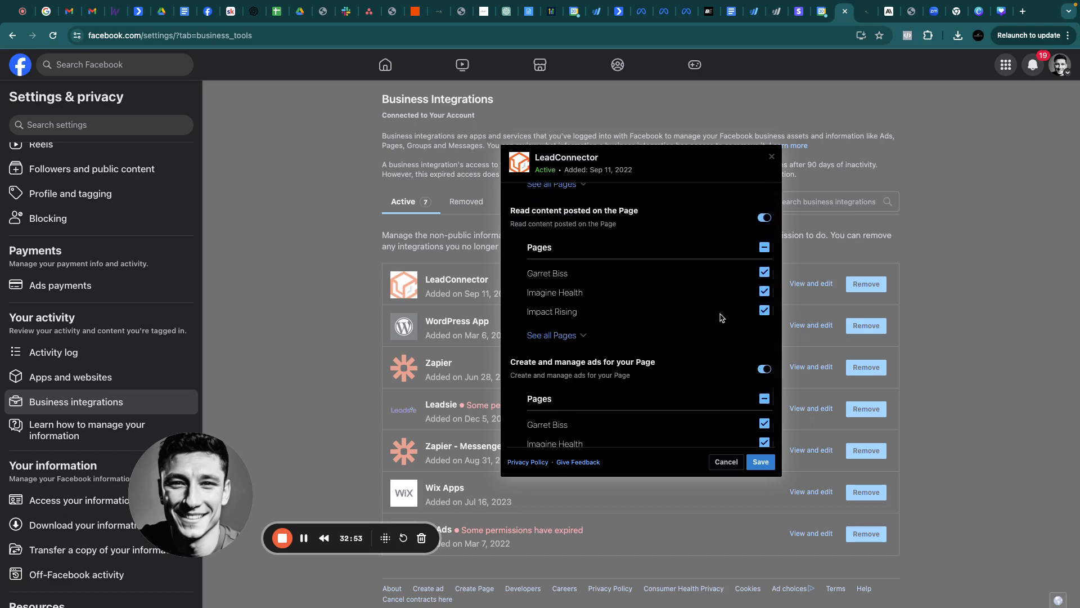
scroll(561, 323, down, 2)
scroll(561, 324, down, 4)
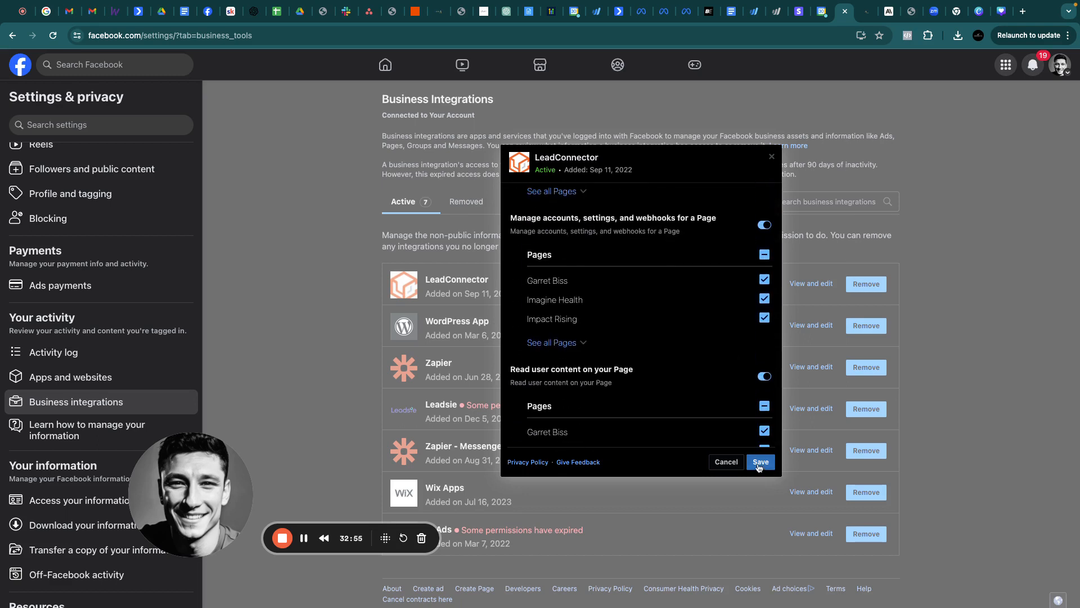
scroll(509, 360, down, 1)
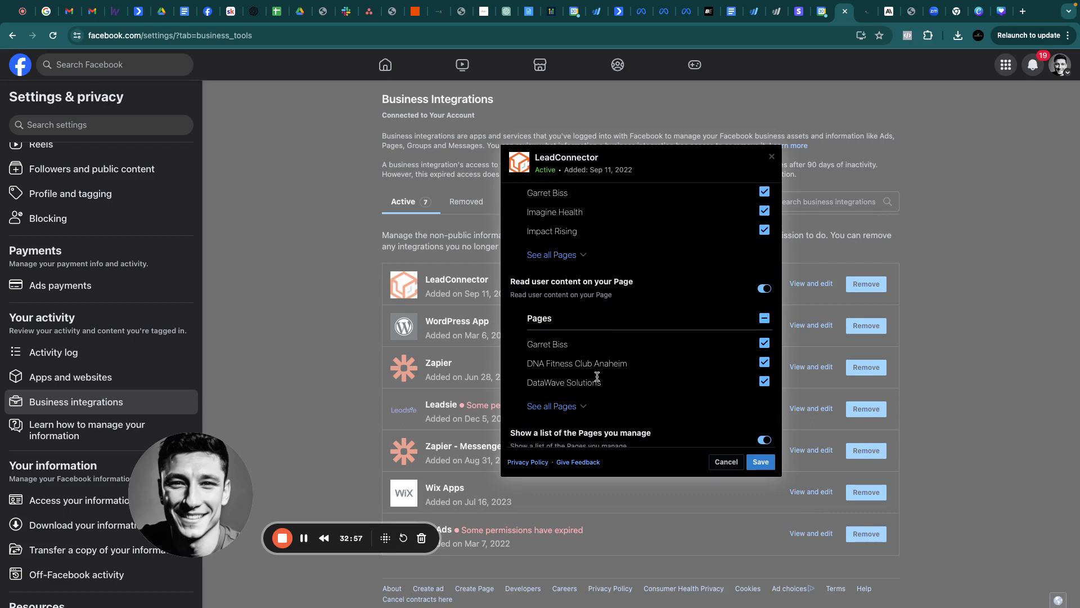
scroll(725, 358, down, 3)
scroll(723, 358, down, 3)
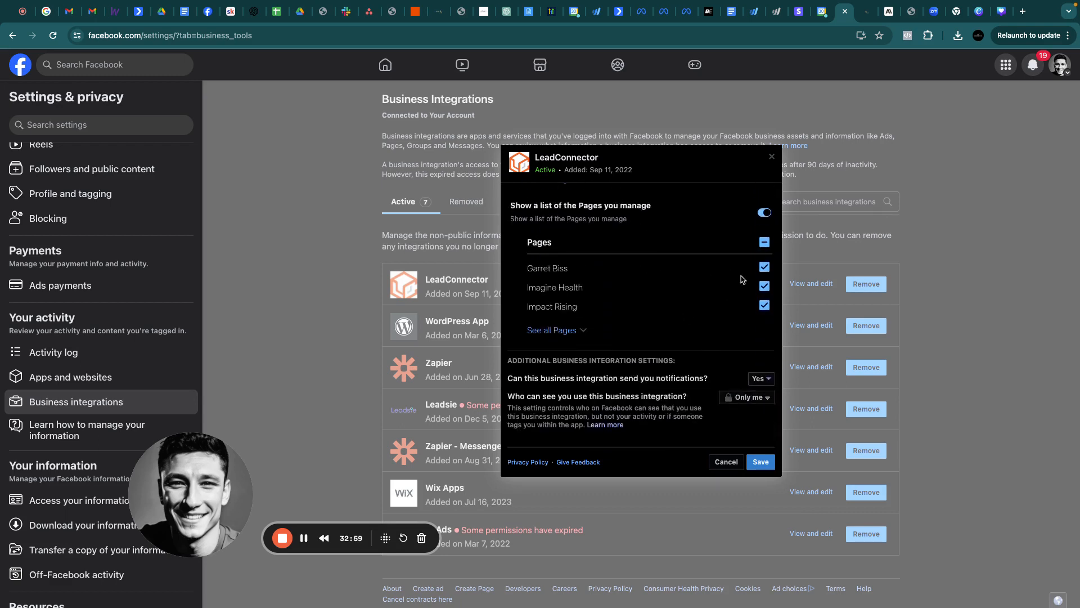
scroll(742, 279, down, 3)
click(760, 461)
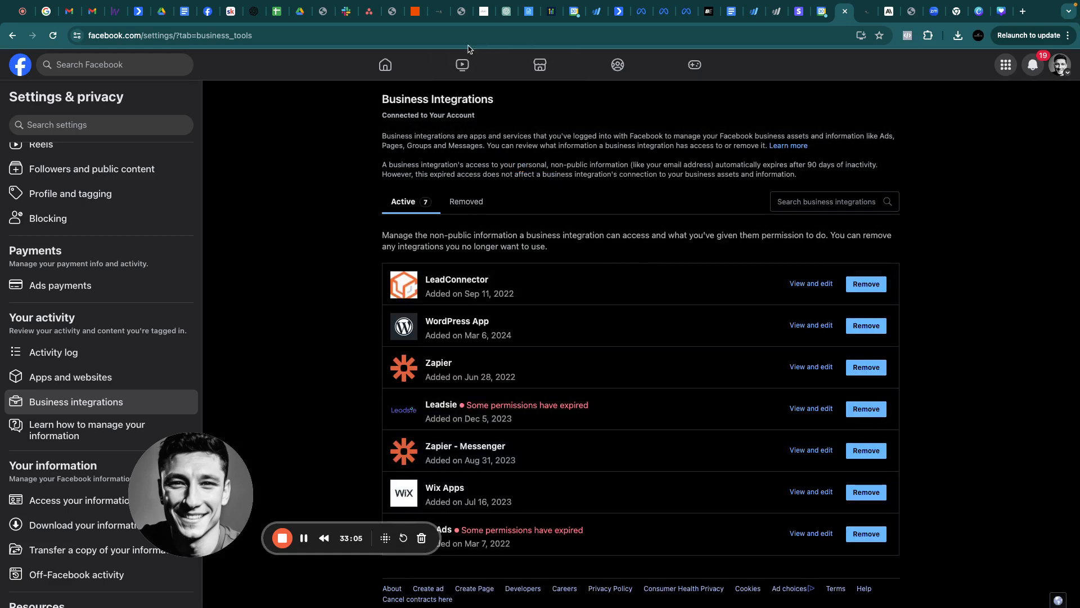
click(438, 12)
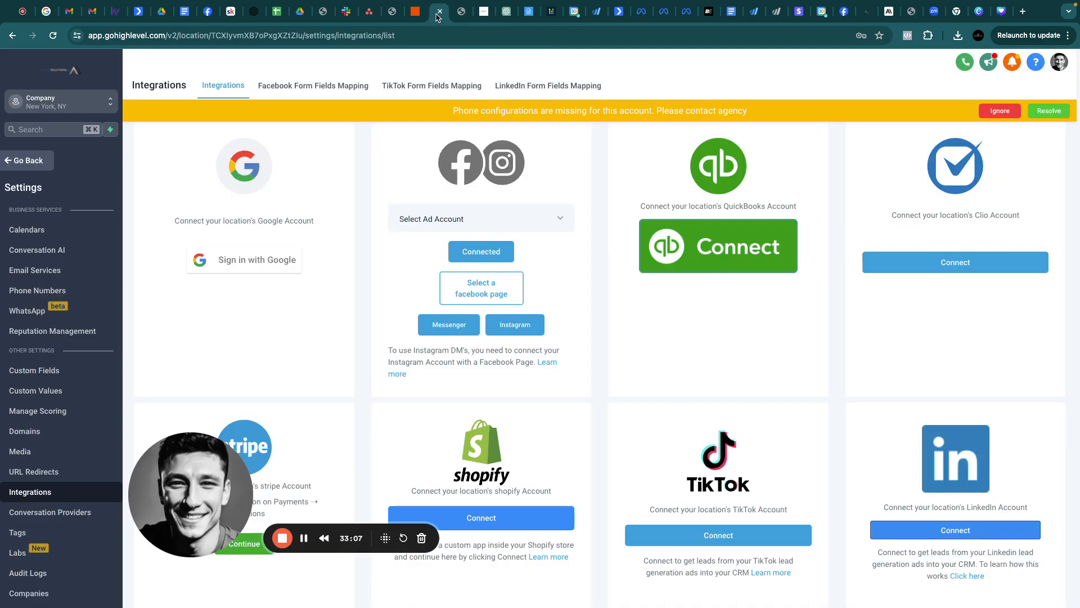
Pick El T3mplo USA from the Facebook page list and connect it
click(478, 292)
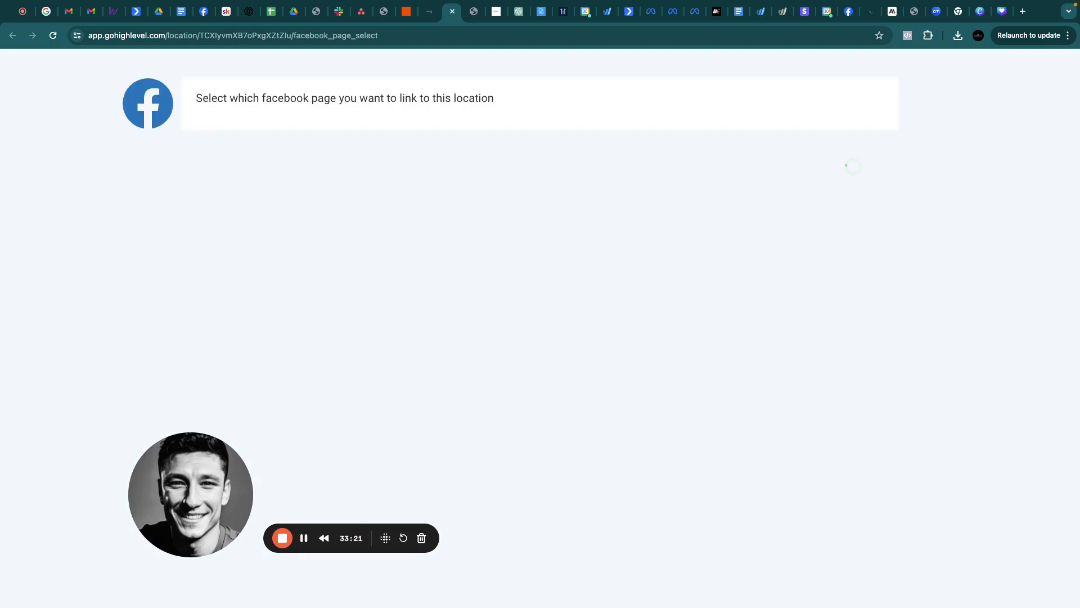
click(303, 538)
click(304, 538)
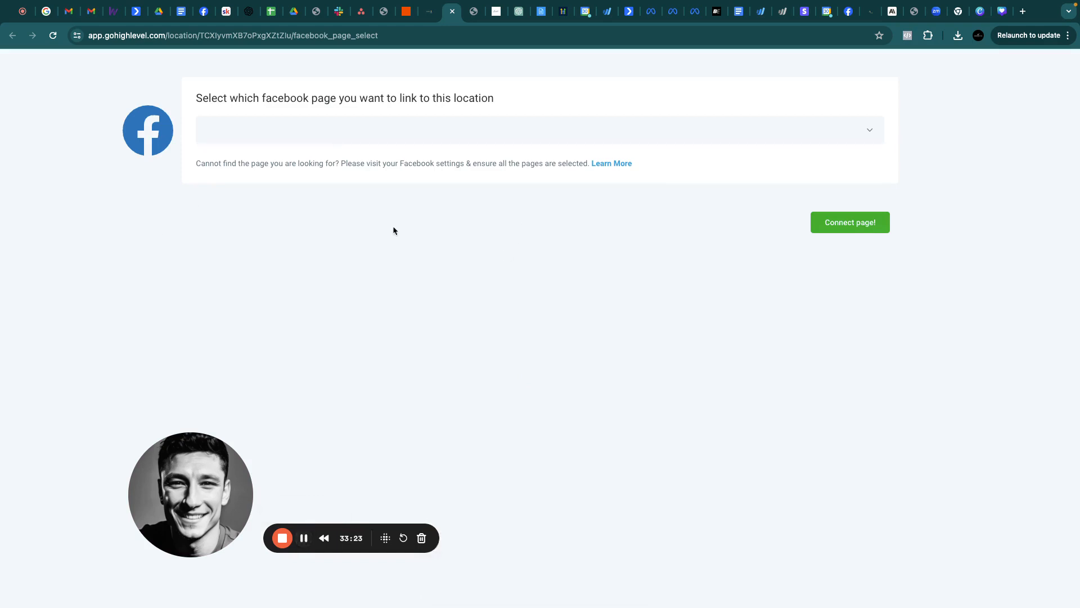
click(461, 130)
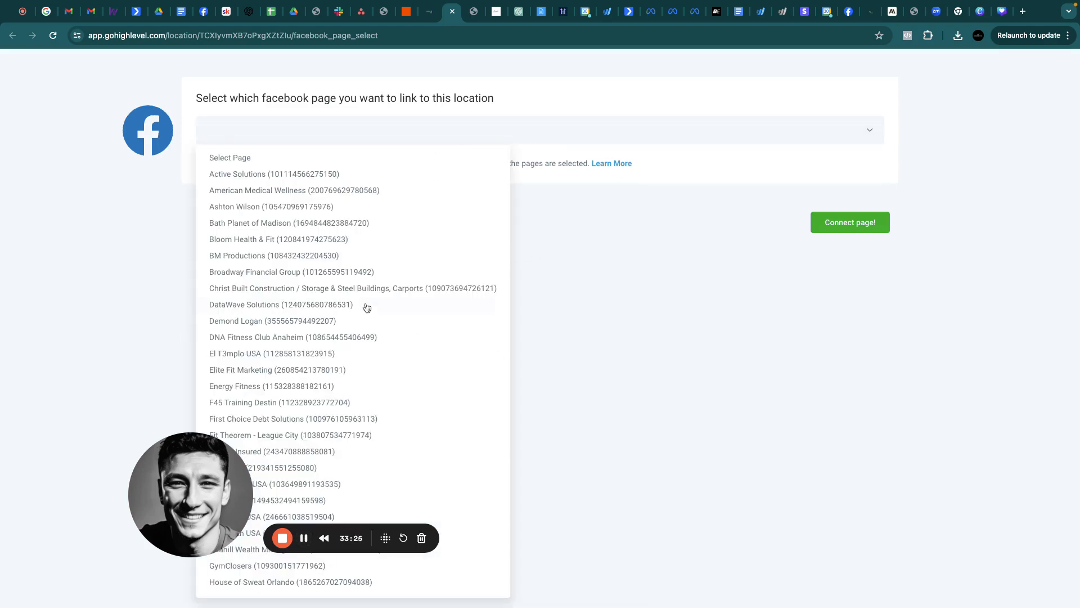
scroll(366, 307, down, 1)
scroll(366, 307, down, 1)
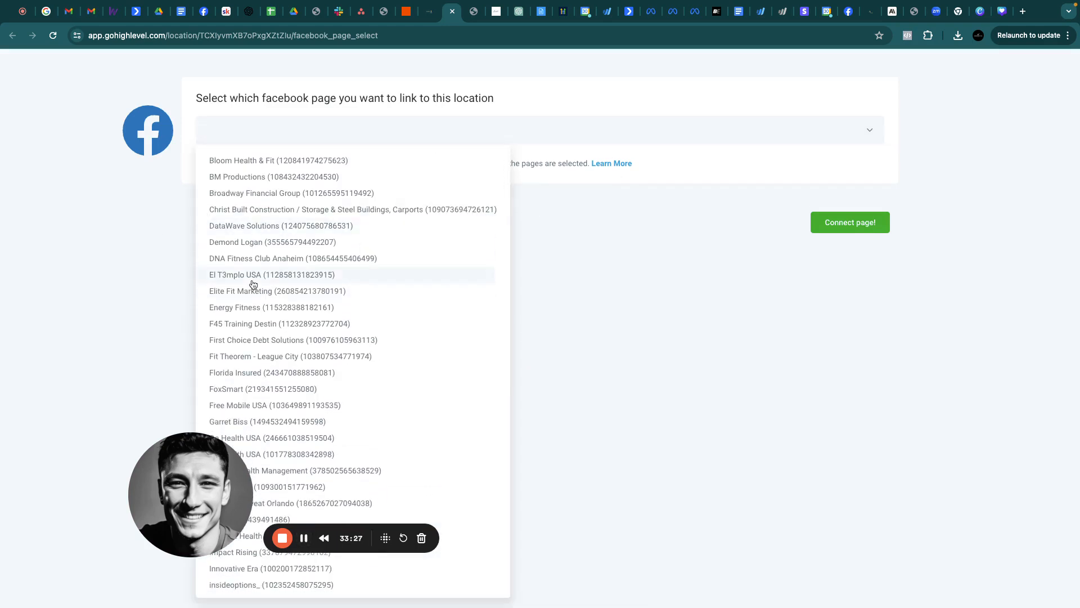
scroll(252, 284, up, 2)
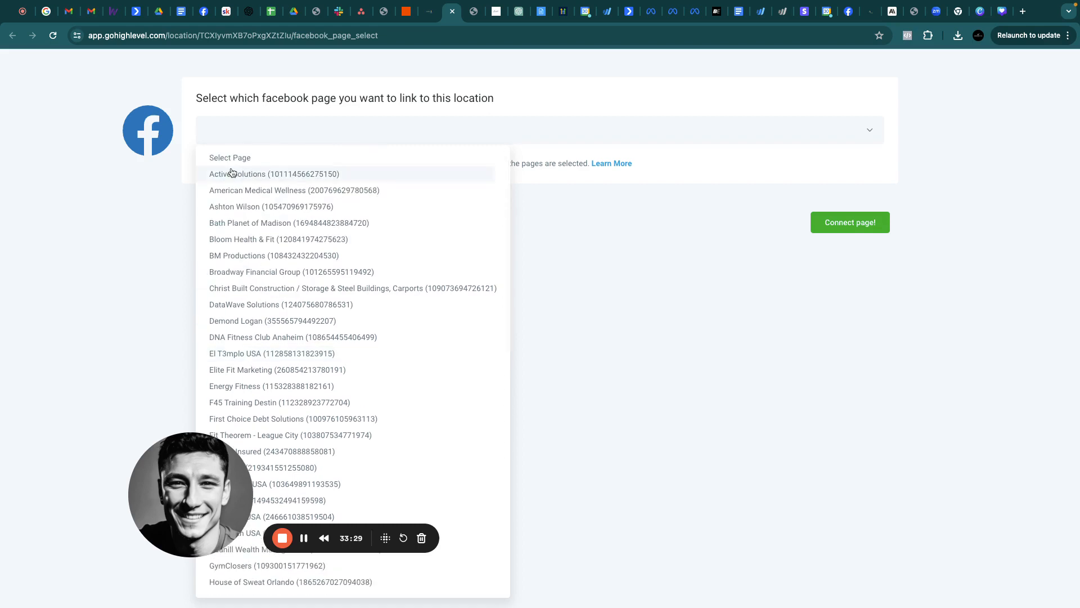
scroll(270, 319, down, 1)
click(256, 320)
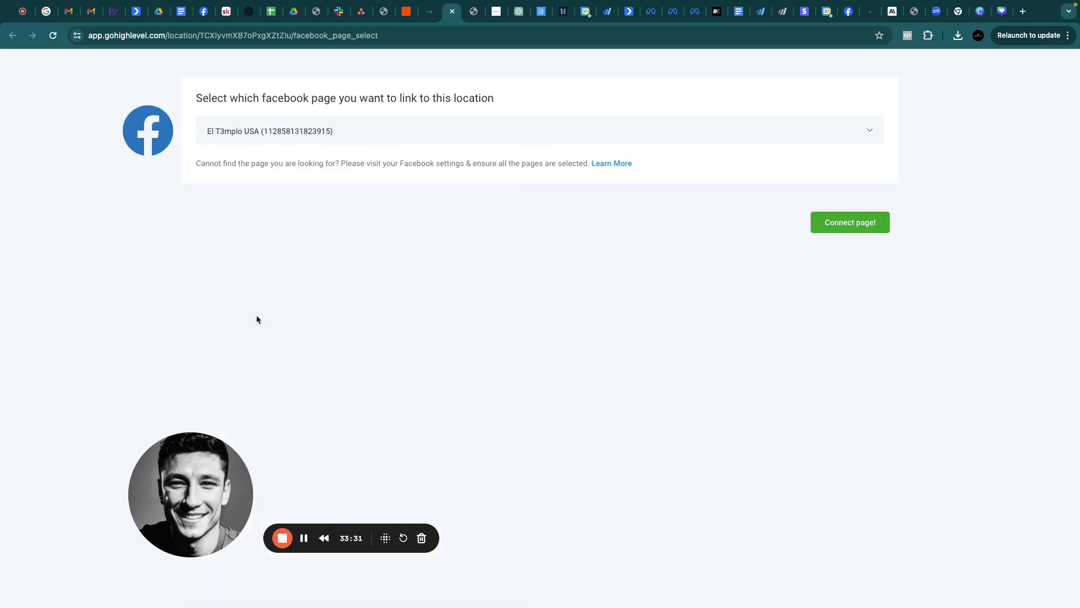
click(837, 221)
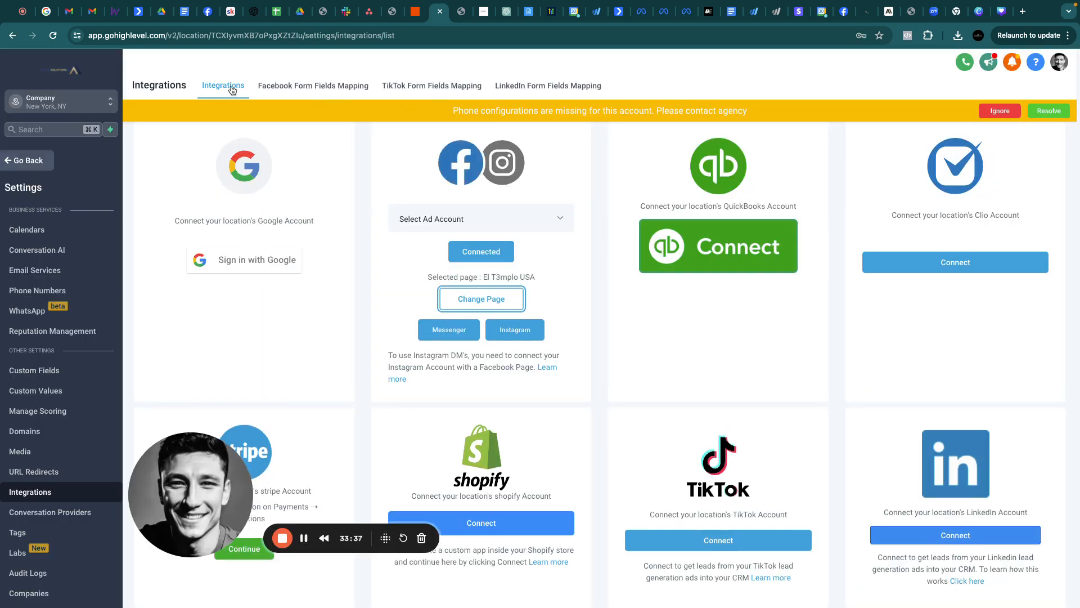
Save the Summer Bootcamp form's full name, phone and email mapping, then toggle its status off
click(297, 87)
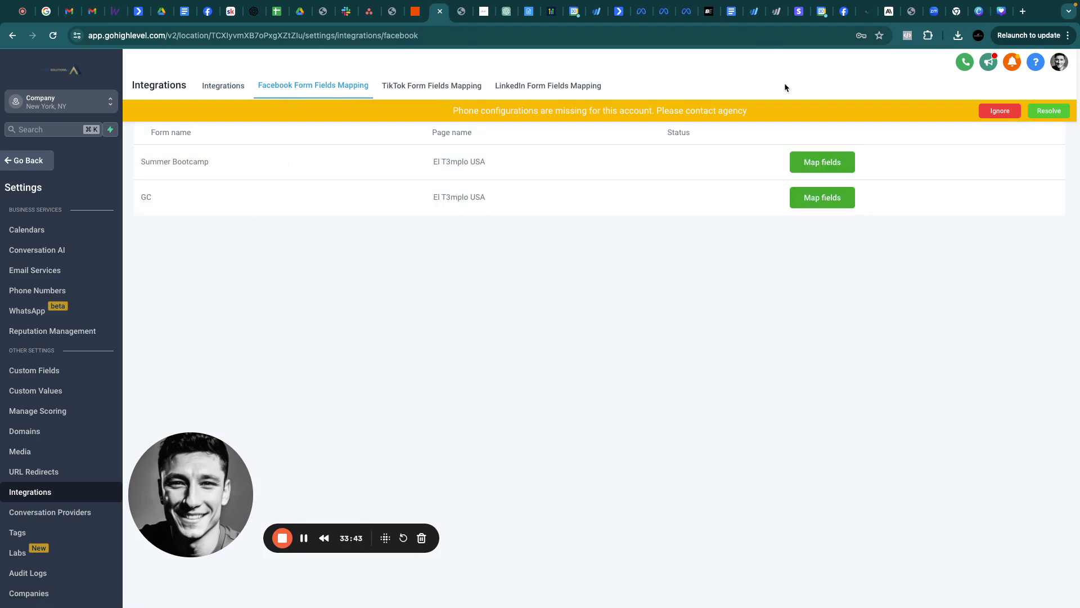
click(818, 162)
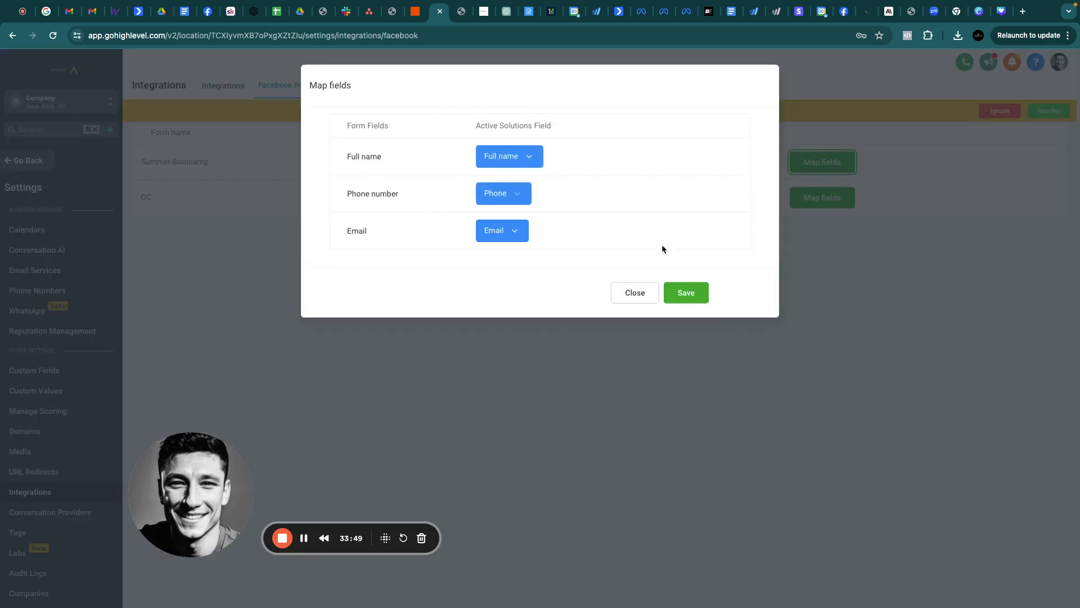
click(635, 294)
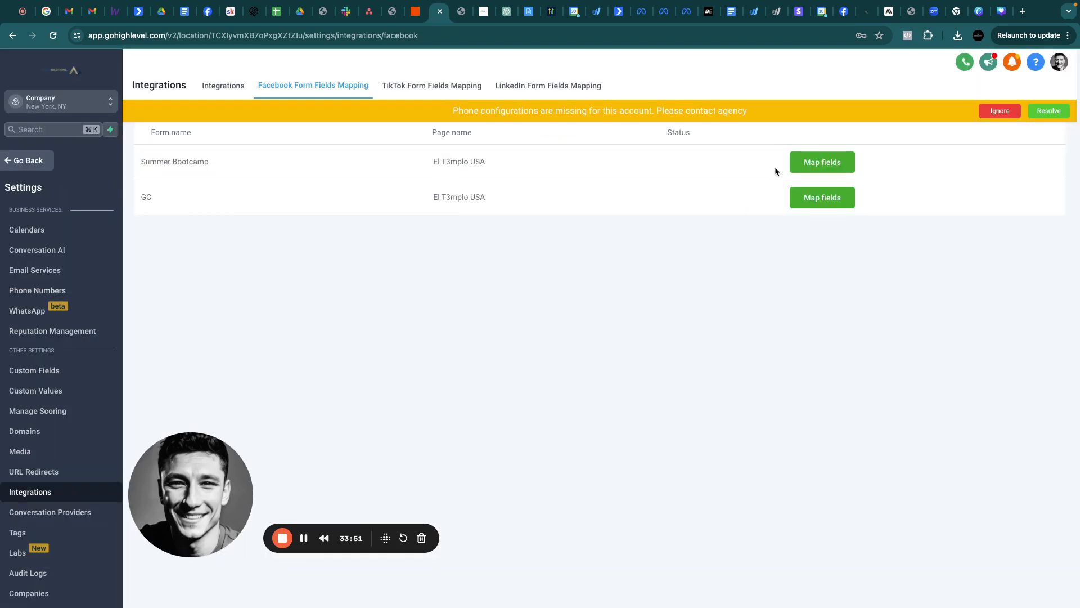
click(820, 162)
click(686, 292)
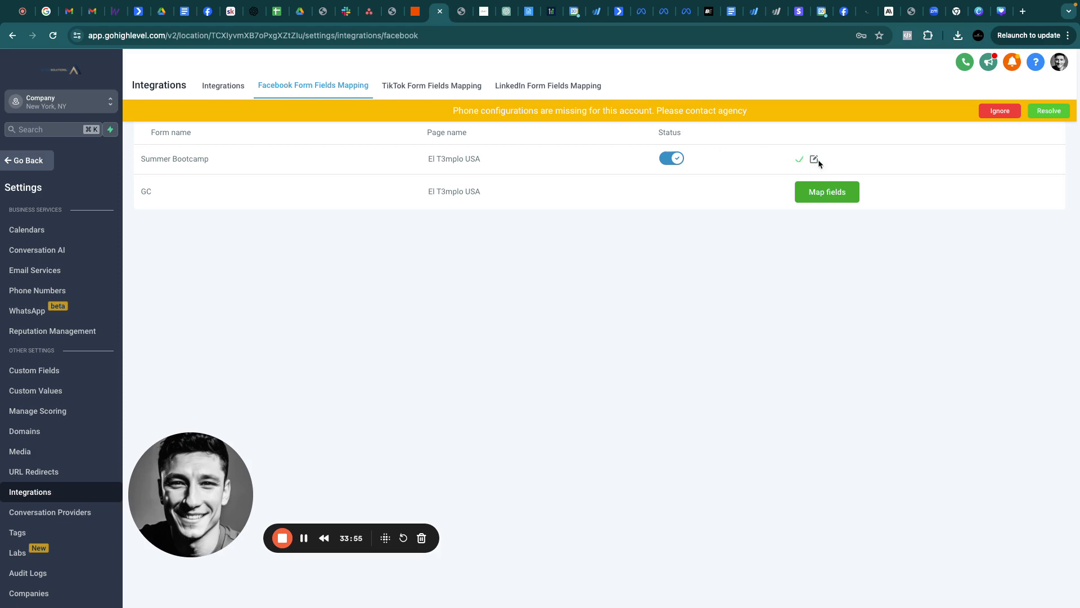
click(665, 158)
Move through the Meta tabs to the draft New Leads Ad editor and its form previews
click(642, 11)
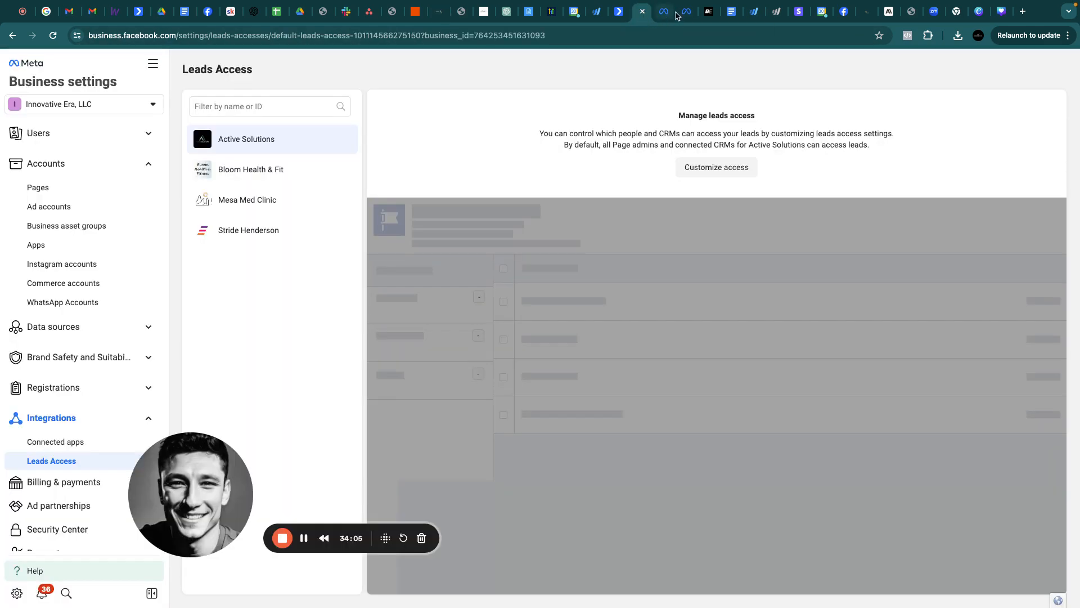
click(687, 12)
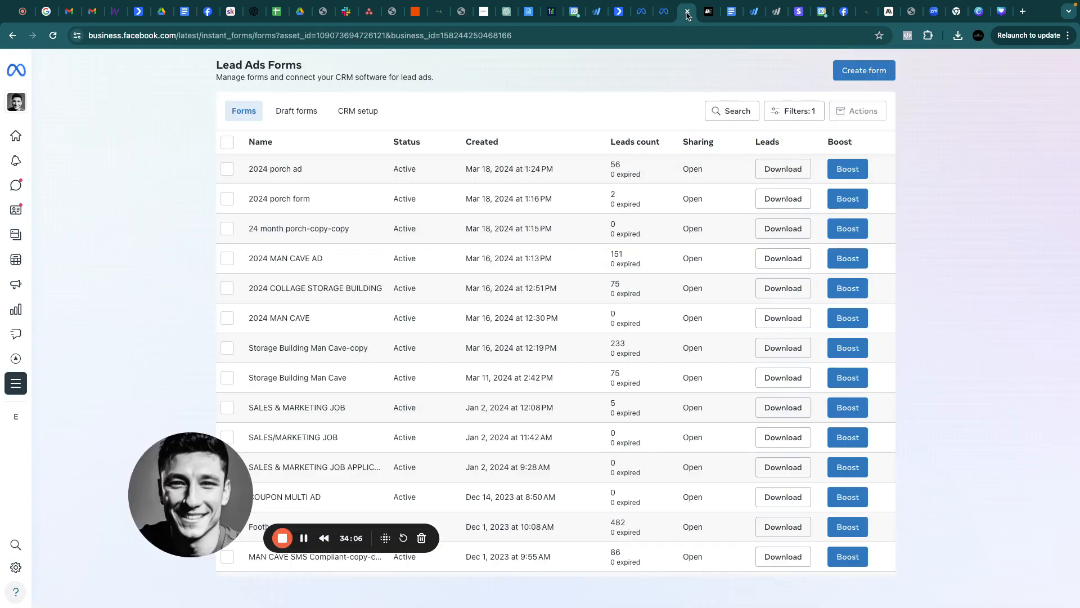
click(844, 11)
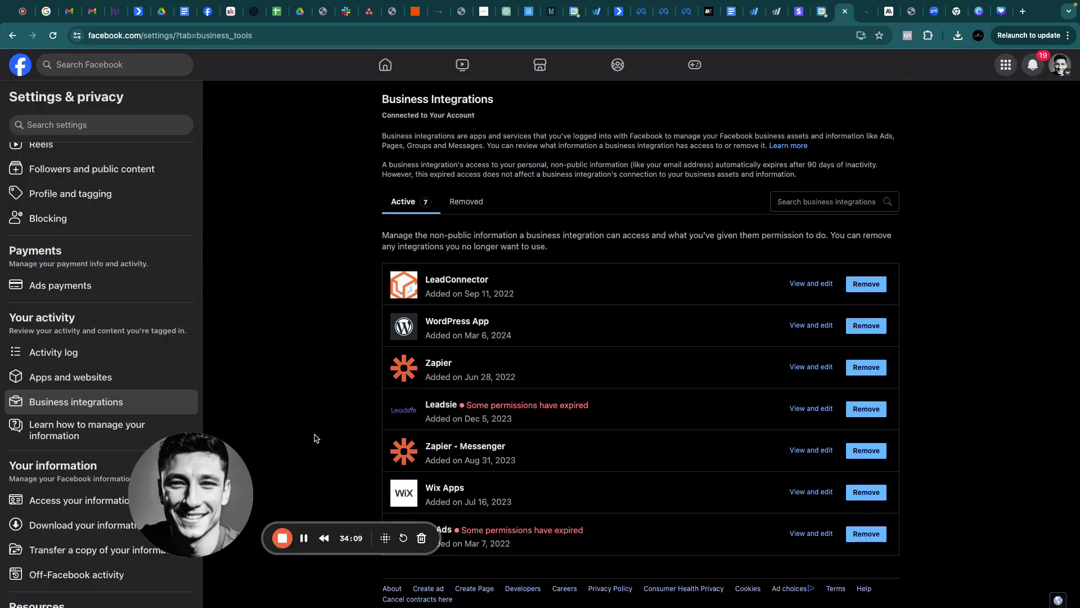
click(304, 538)
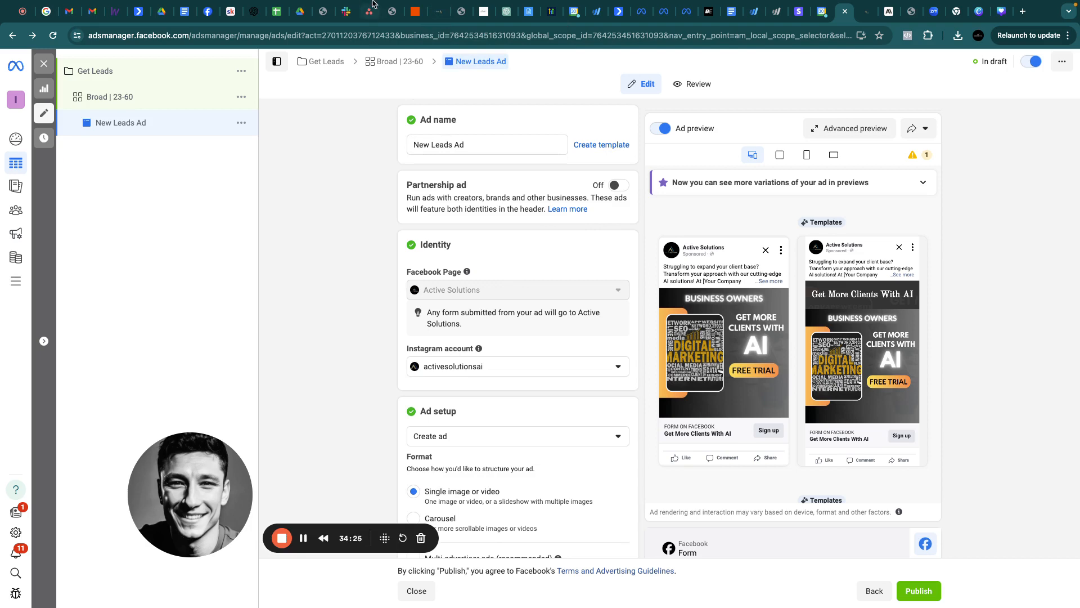
Highlight the '$250 or $500' deposit amounts and step 6 with its paragraph
click(527, 11)
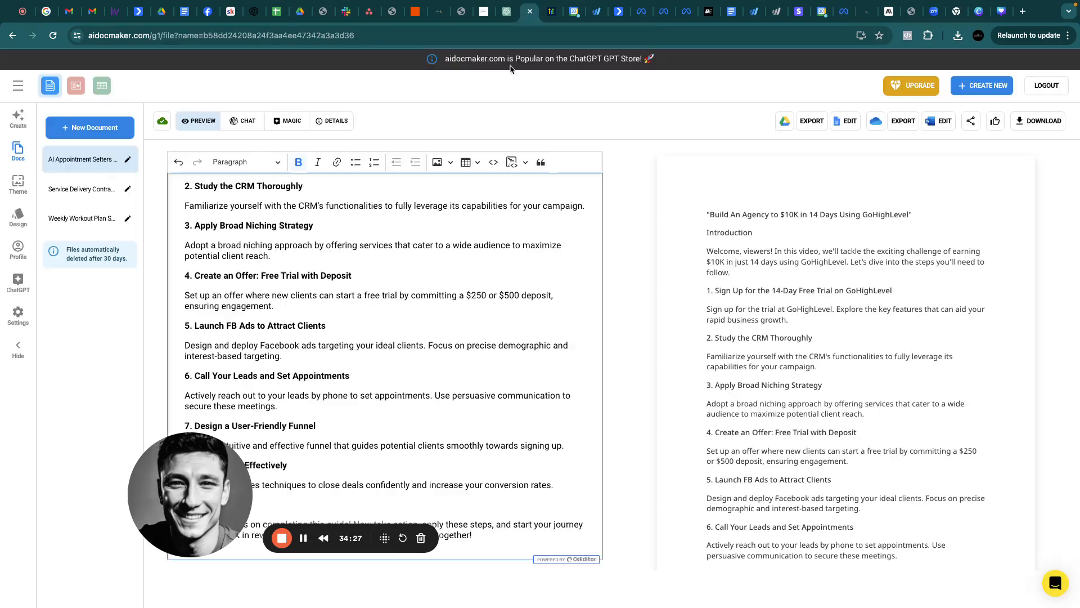
scroll(258, 243, up, 3)
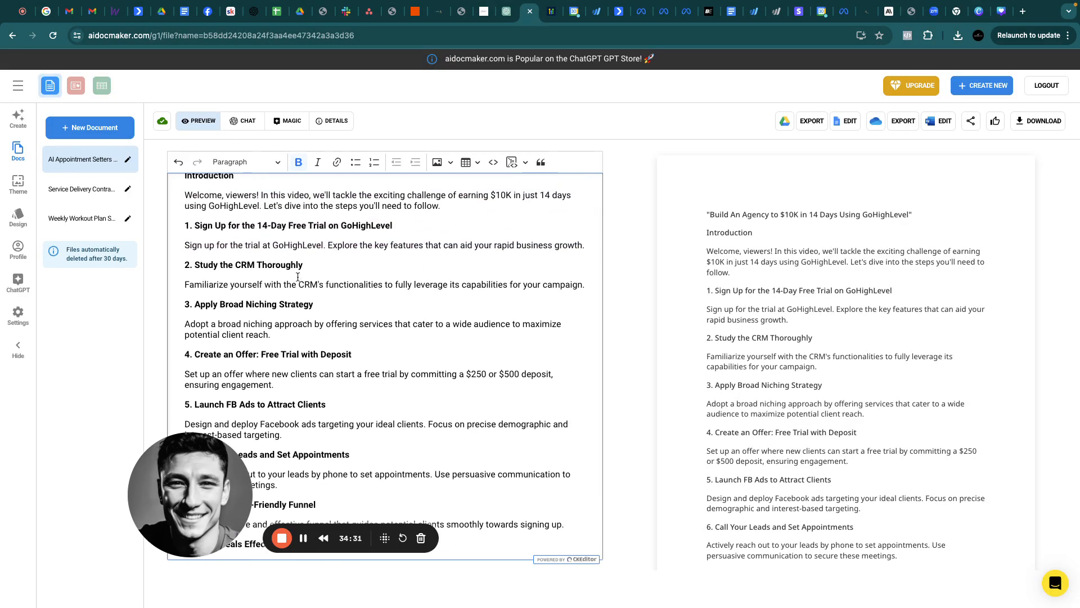
scroll(282, 274, down, 2)
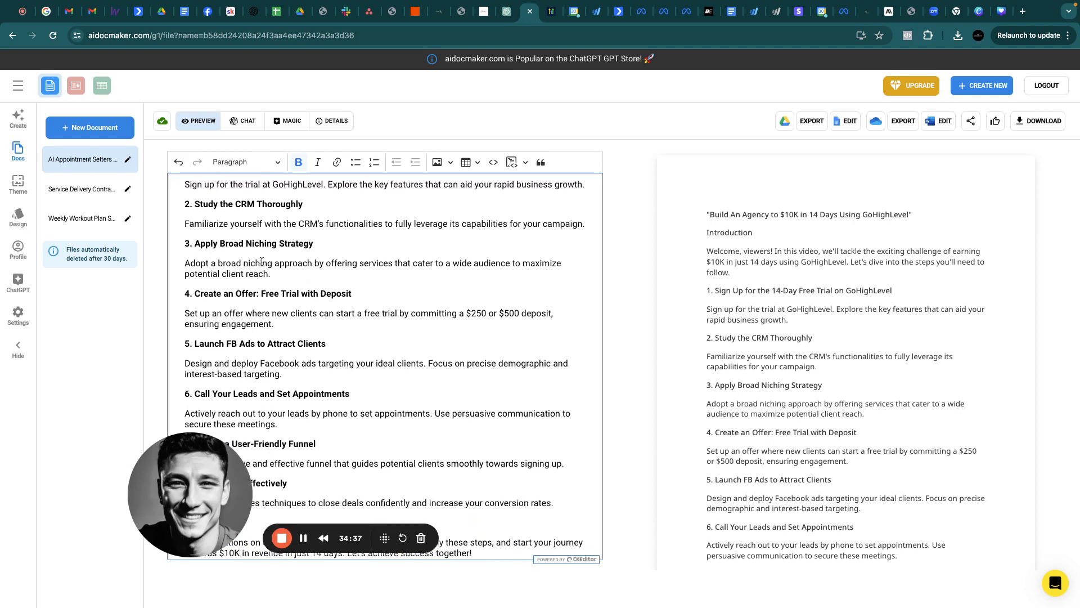
scroll(261, 271, down, 1)
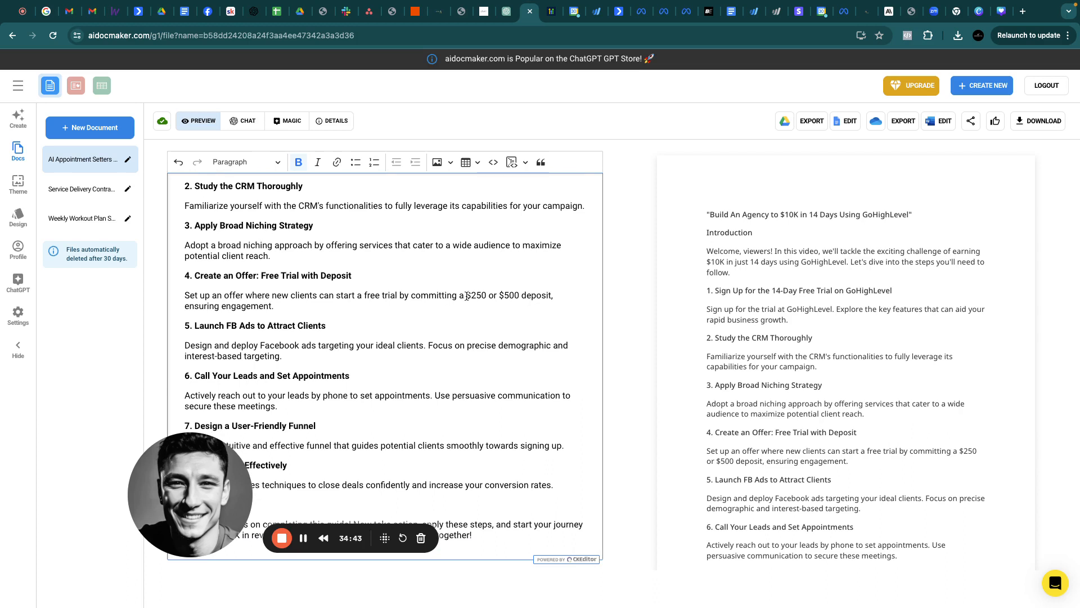
drag(466, 296, 516, 294)
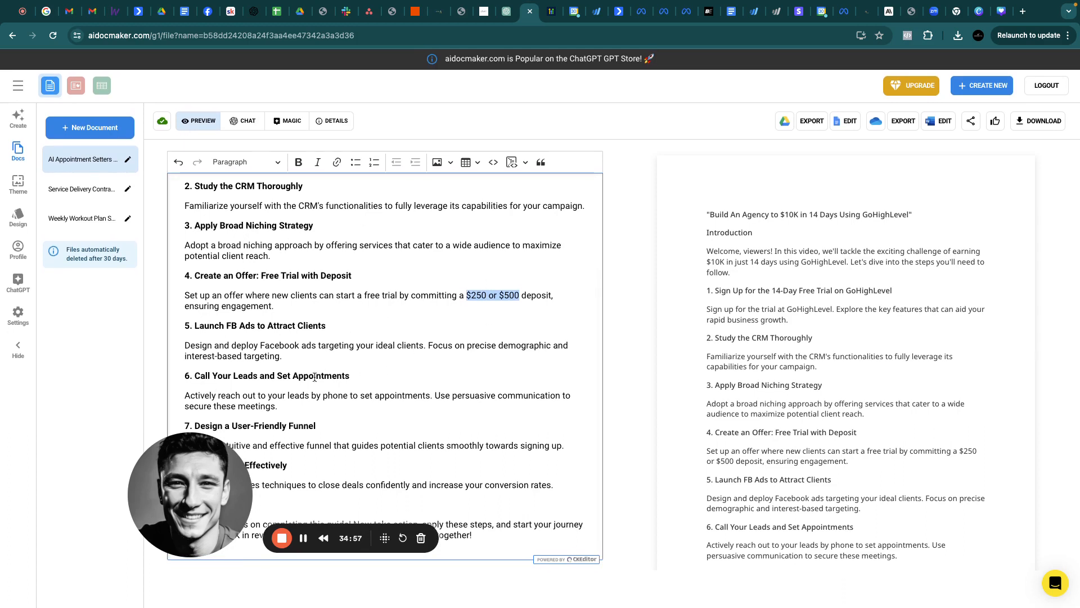
drag(280, 407, 198, 376)
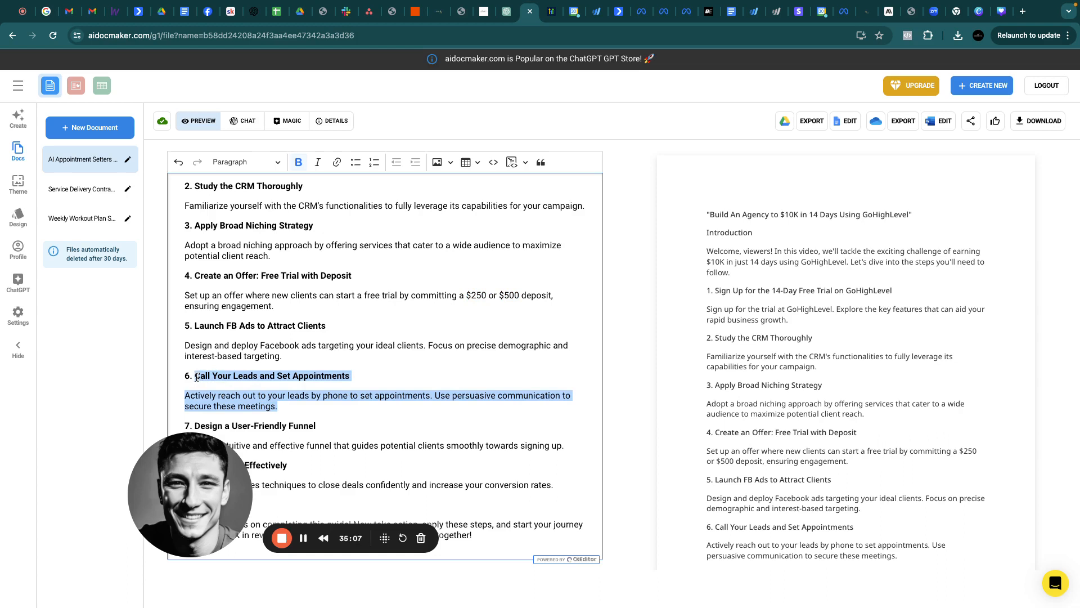
drag(218, 505, 141, 517)
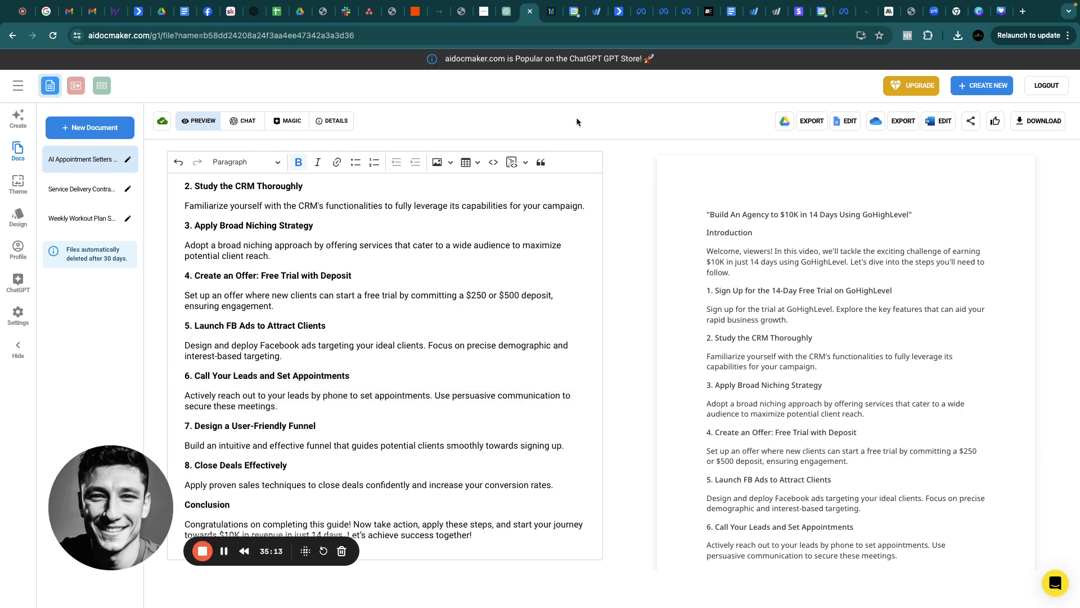
Go to Automation > Workflows > Appointments and open Intro Appointment Confirmation + Reminder
click(551, 12)
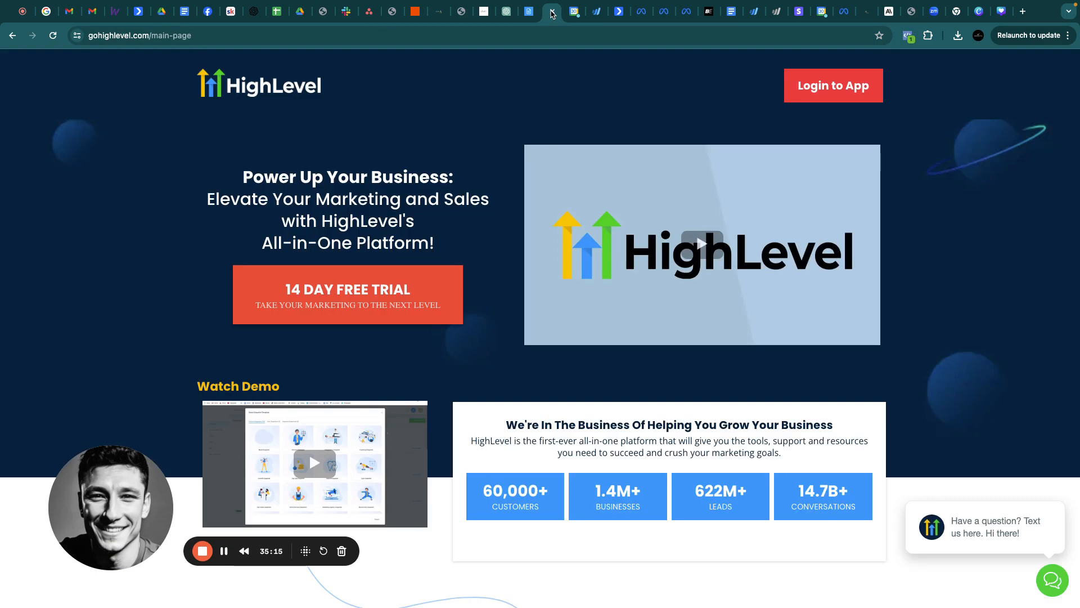
click(440, 12)
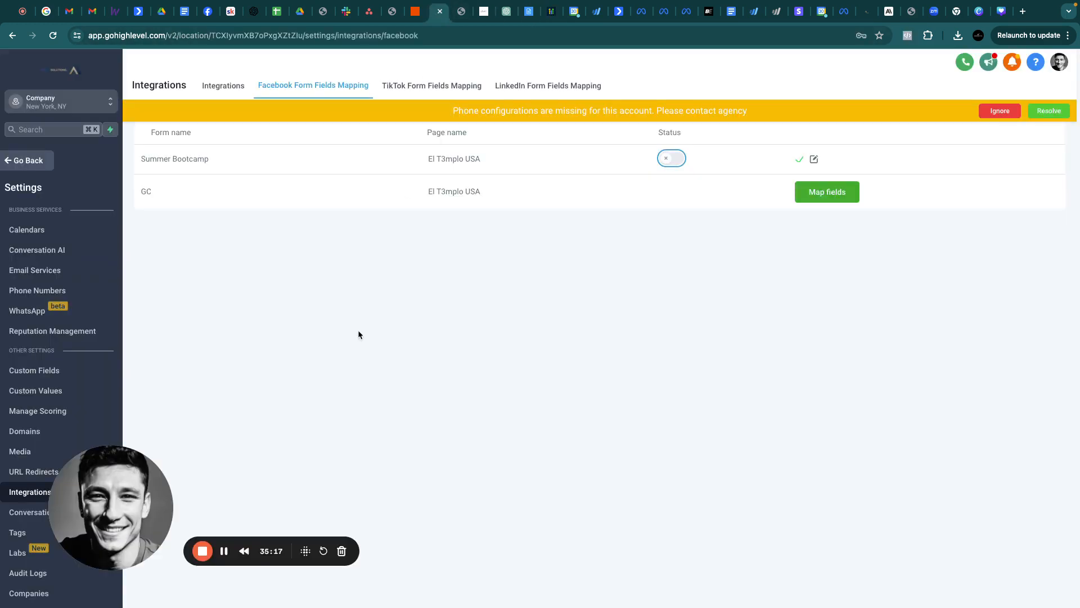
drag(132, 501, 234, 457)
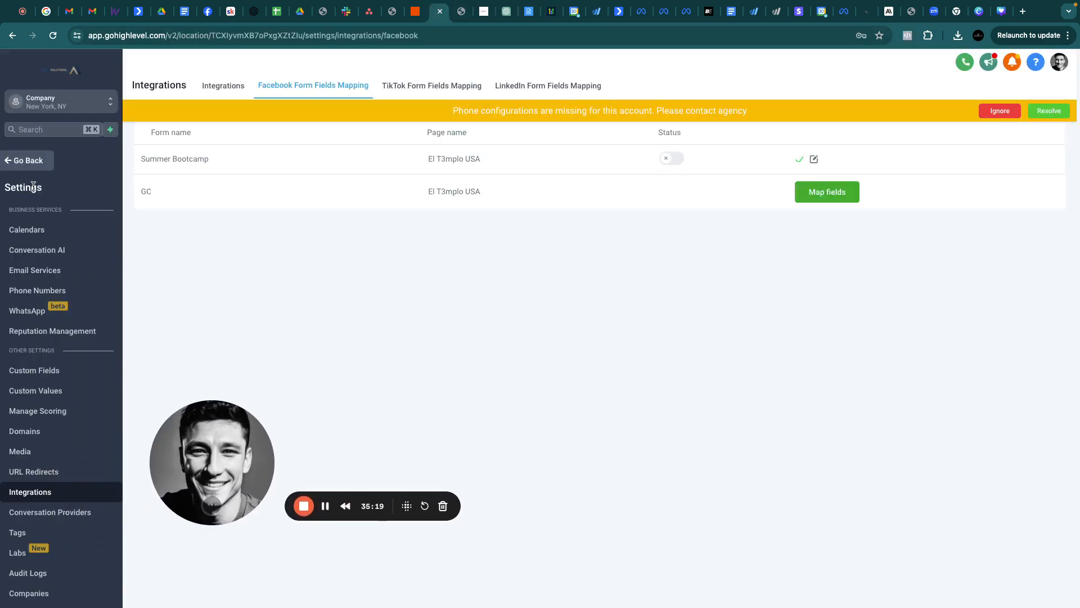
click(27, 156)
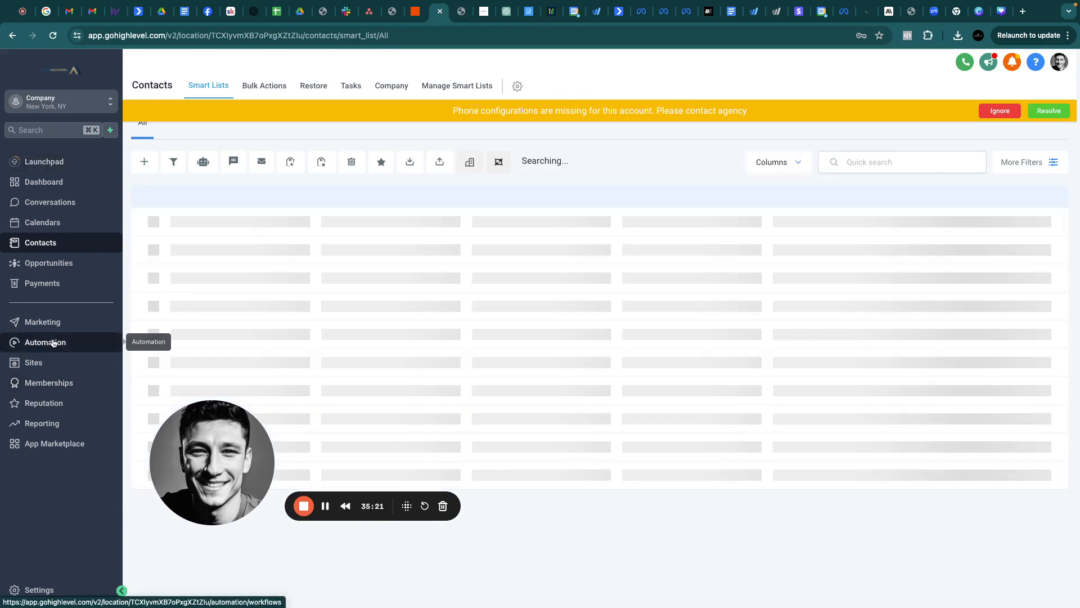
click(53, 343)
drag(200, 473, 97, 525)
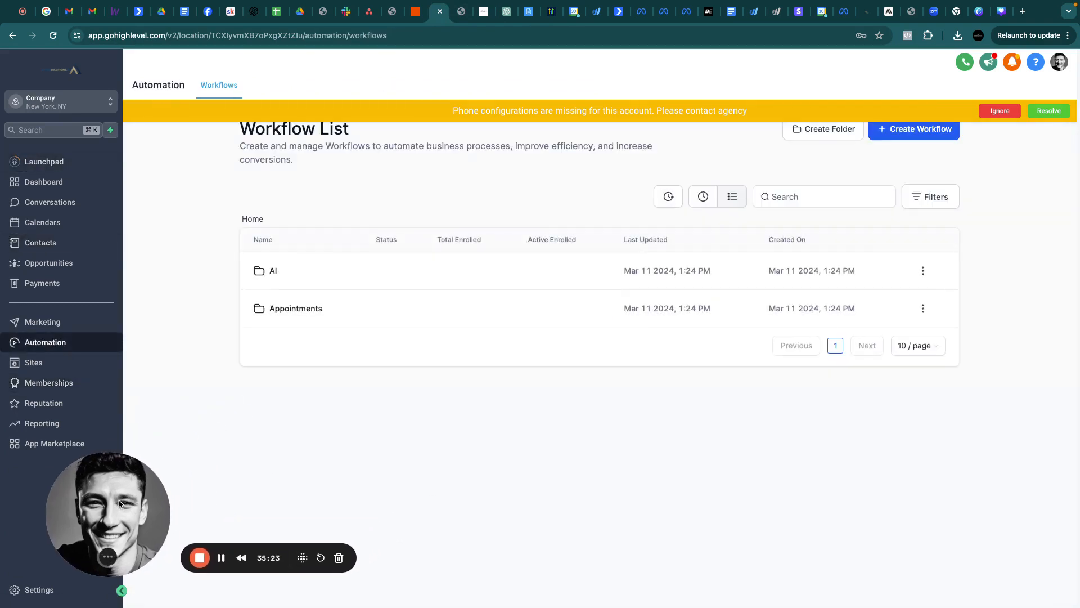
click(294, 309)
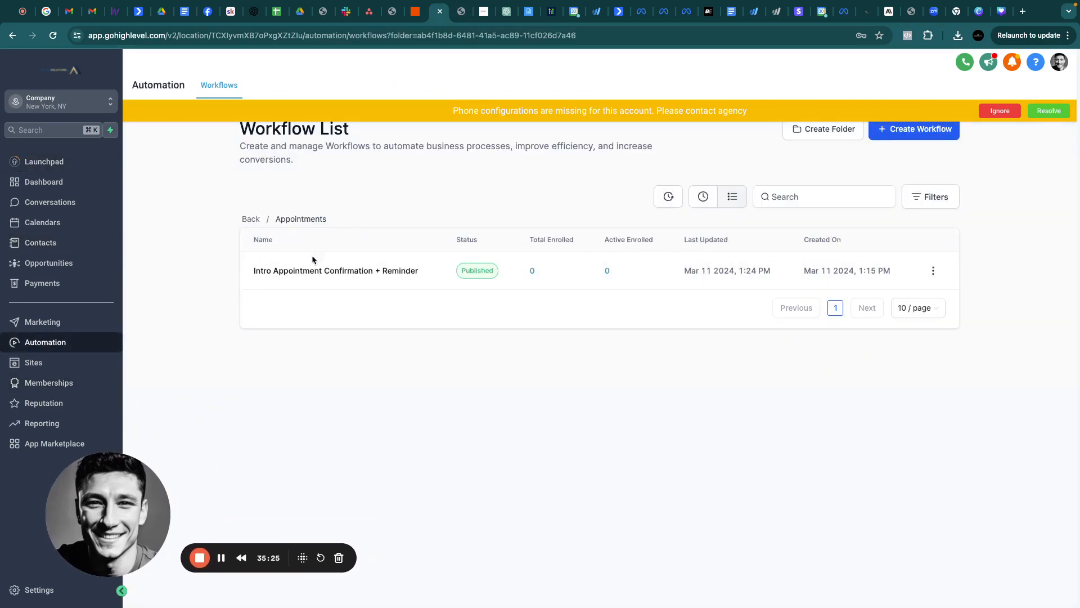
click(304, 272)
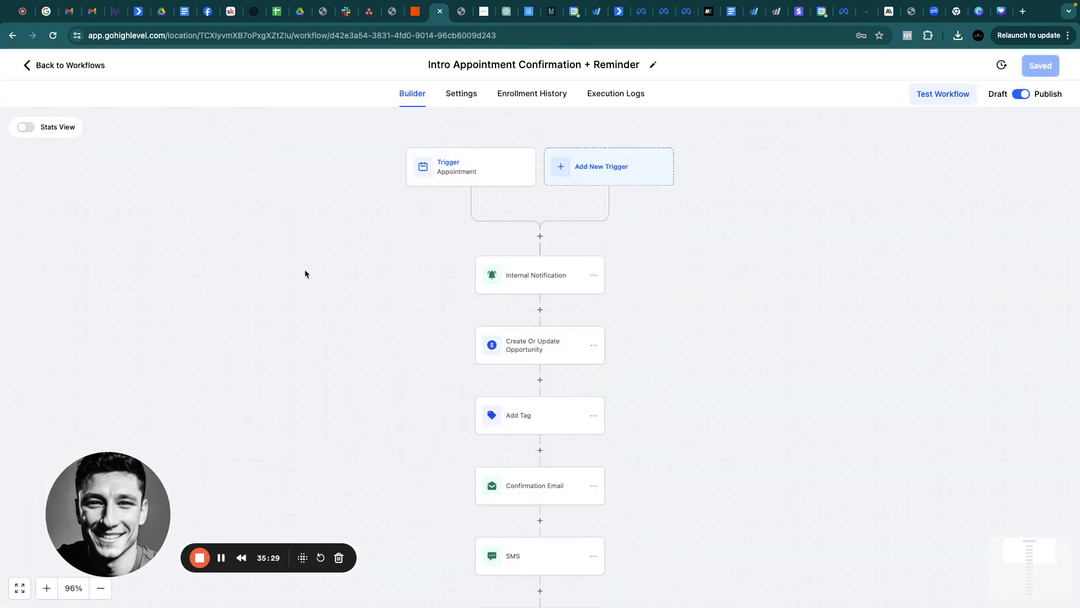
Inspect the Appointment trigger's calendar filter options and remove its In calendar filter
click(432, 175)
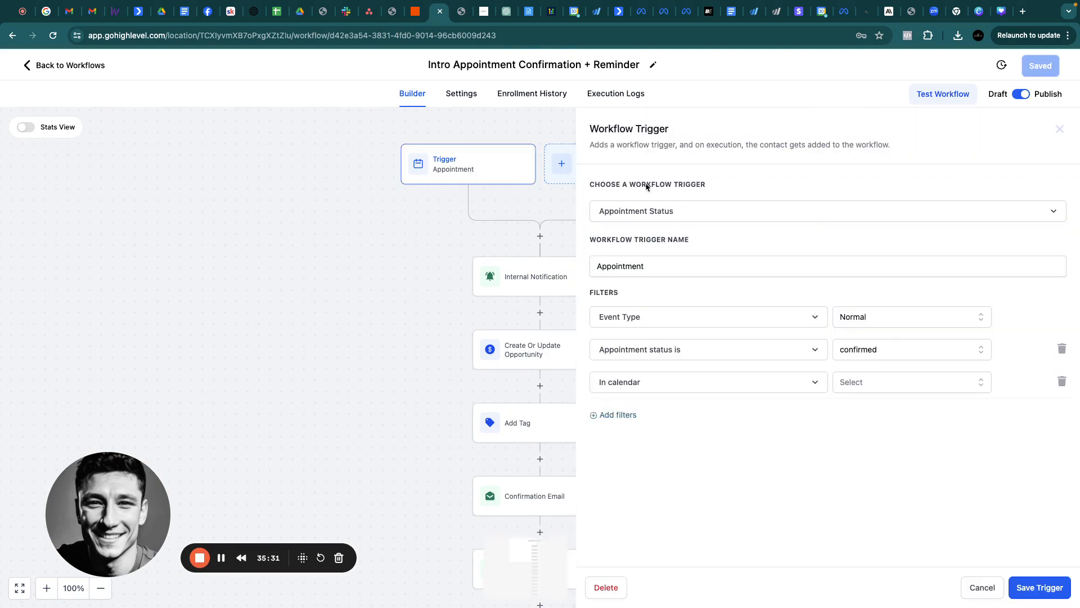
click(1060, 129)
click(478, 177)
click(878, 387)
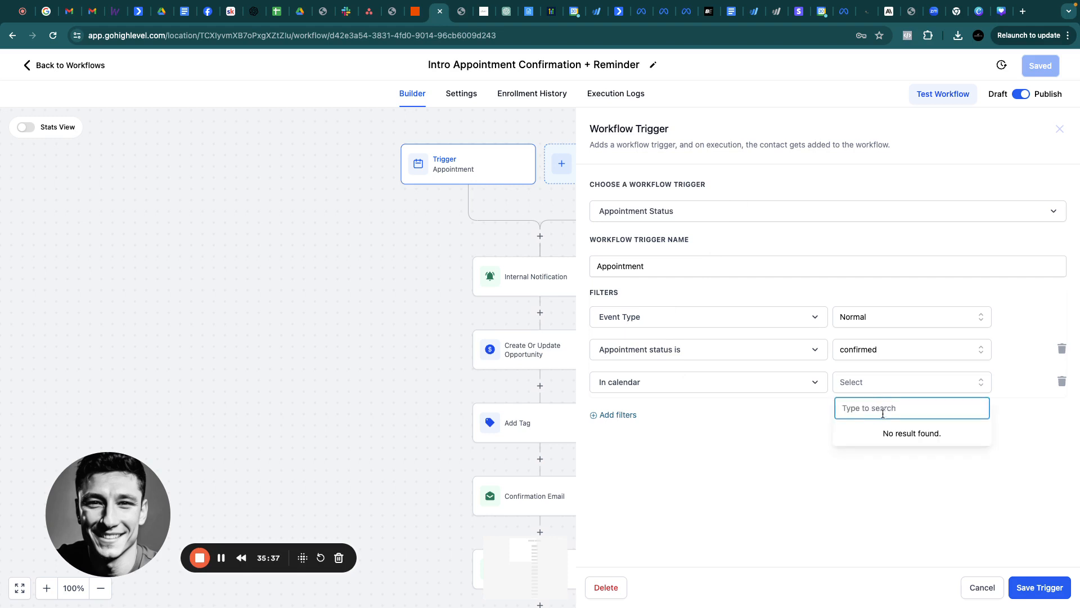
click(1060, 131)
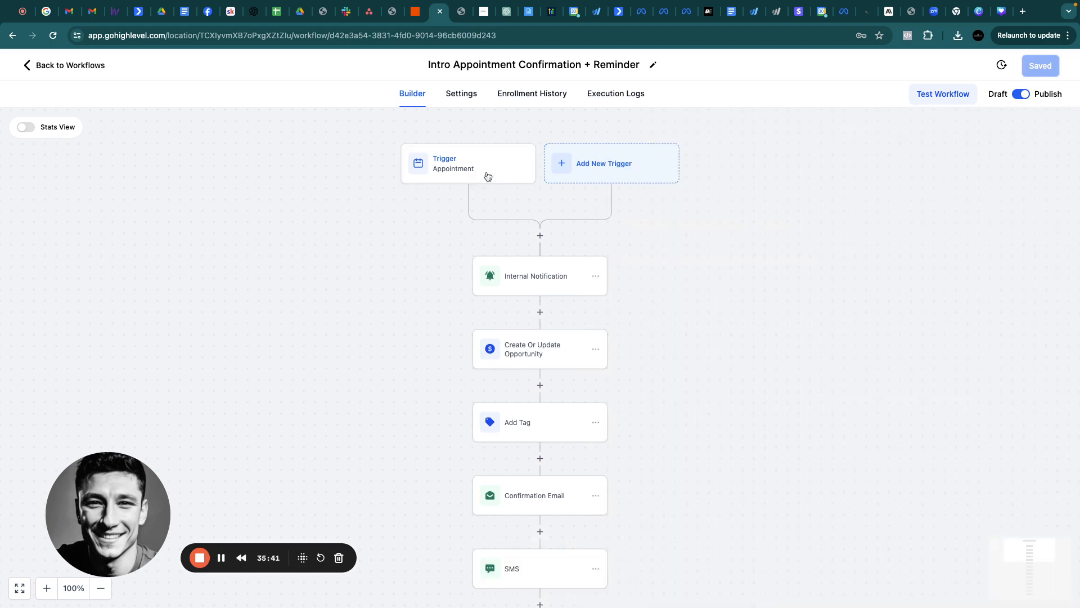
click(470, 172)
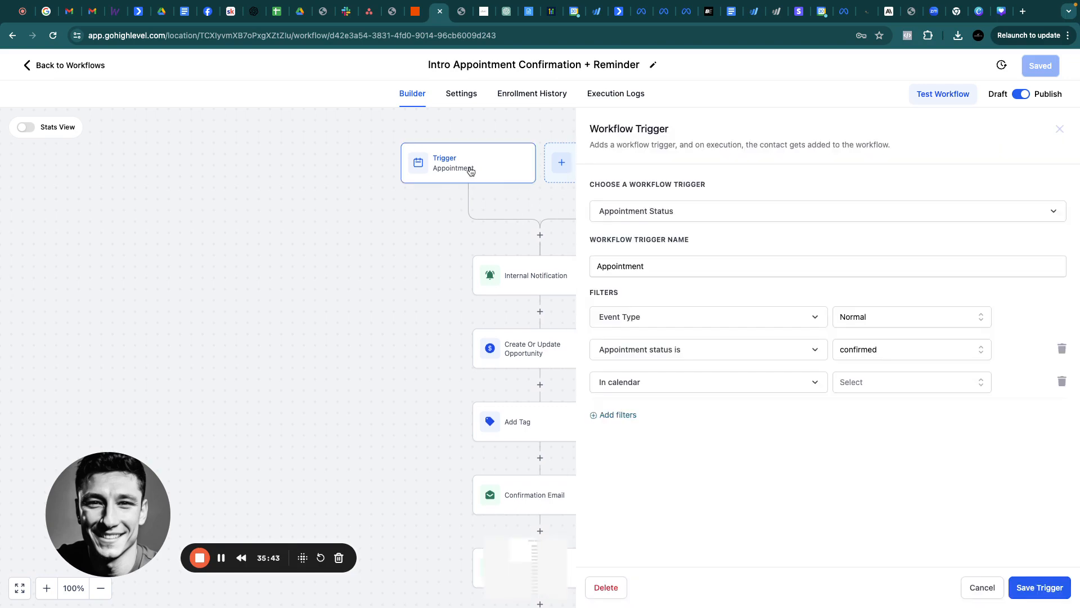
click(942, 384)
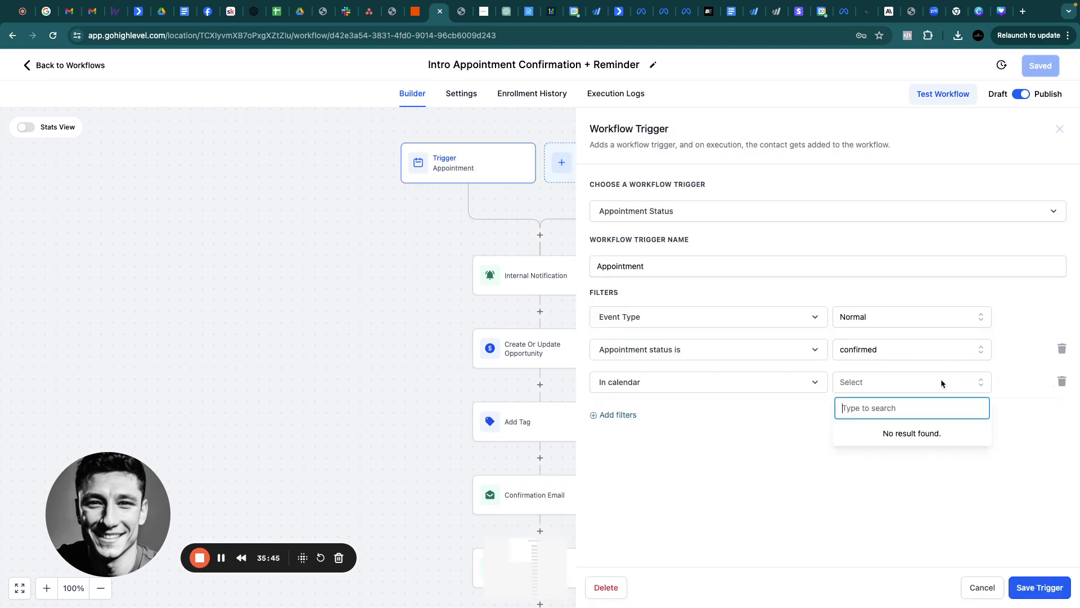
click(1061, 382)
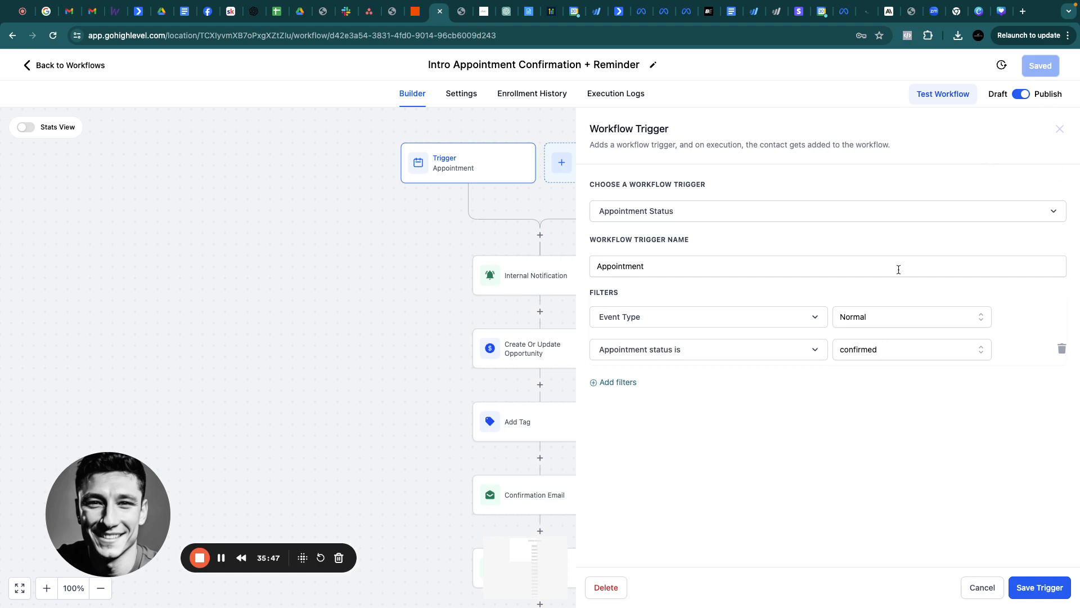
Try re-adding an In calendar filter, find no calendars to choose, and discard the trigger edits
click(607, 382)
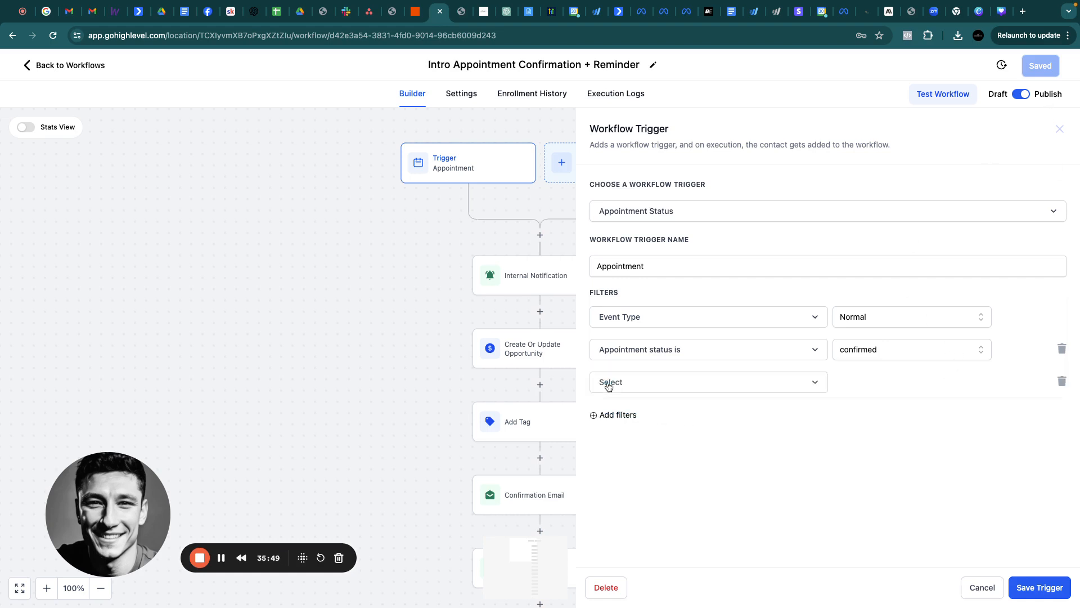
click(648, 389)
click(638, 480)
click(858, 387)
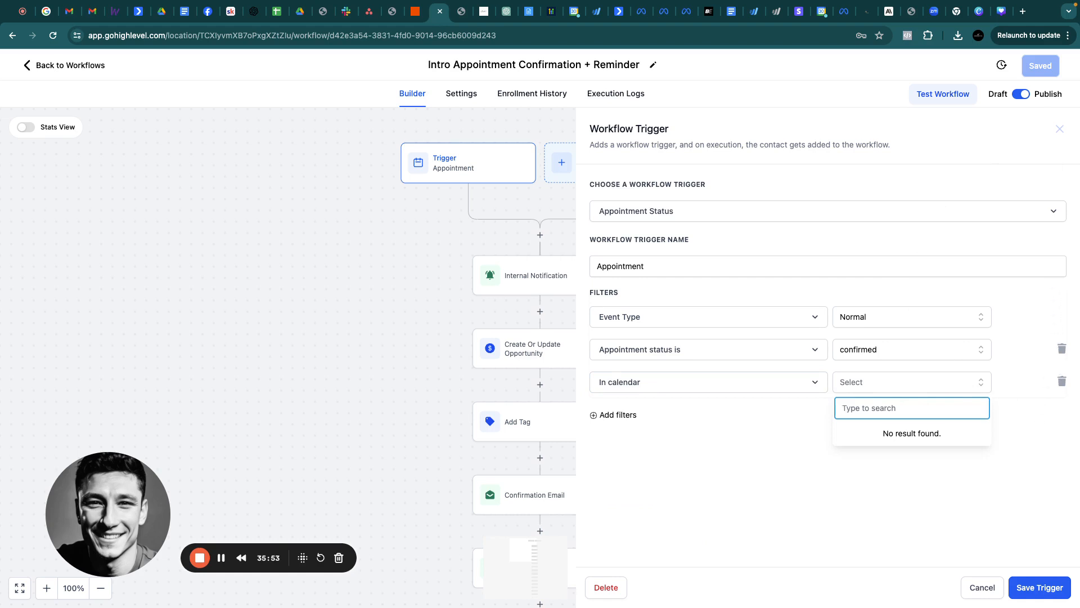
click(1059, 128)
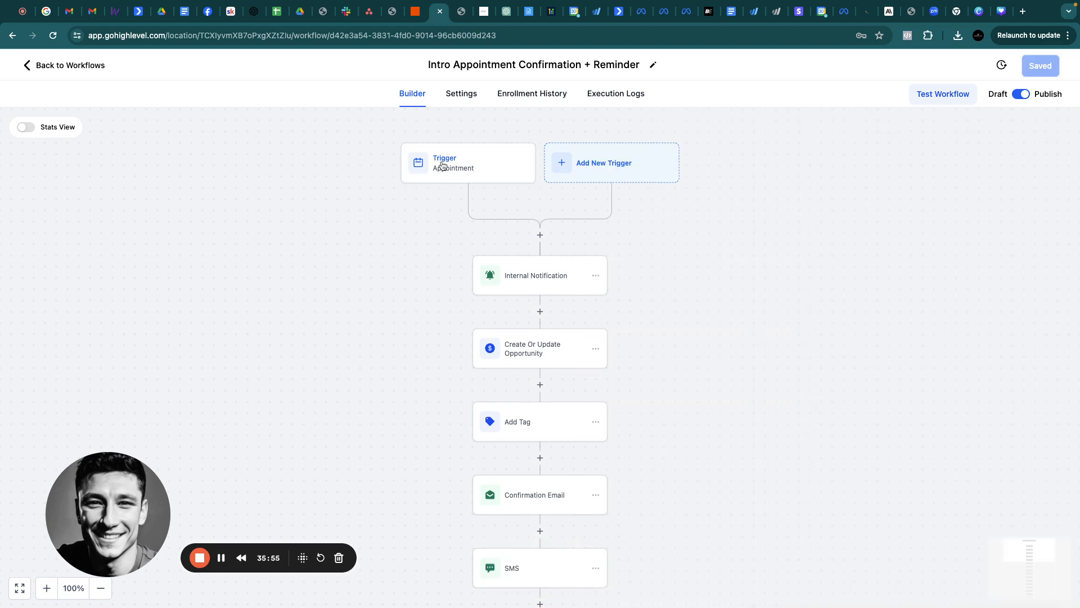
click(444, 164)
click(1062, 381)
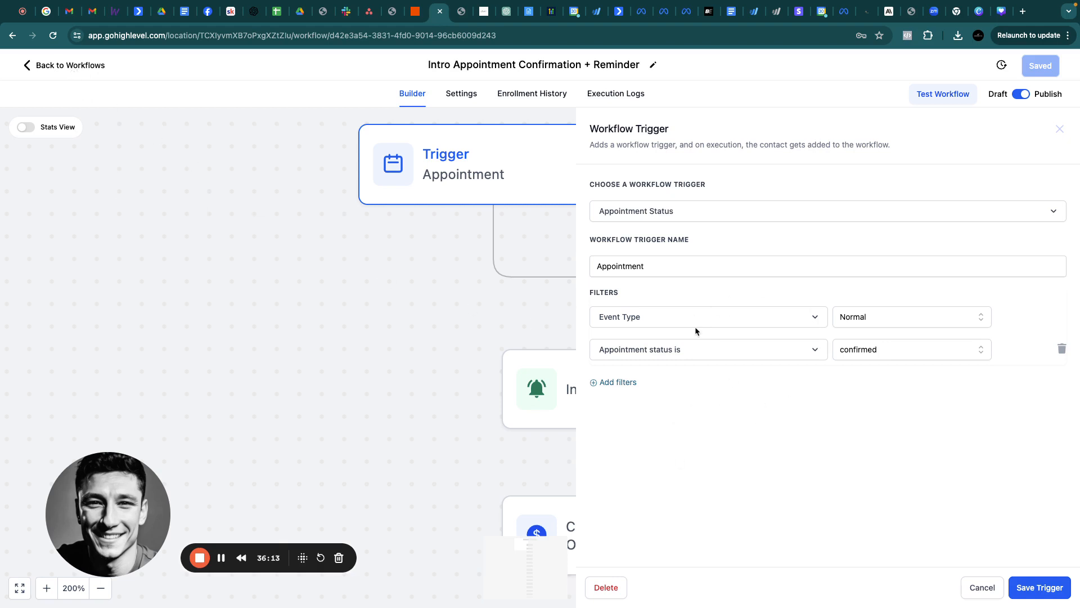
click(619, 382)
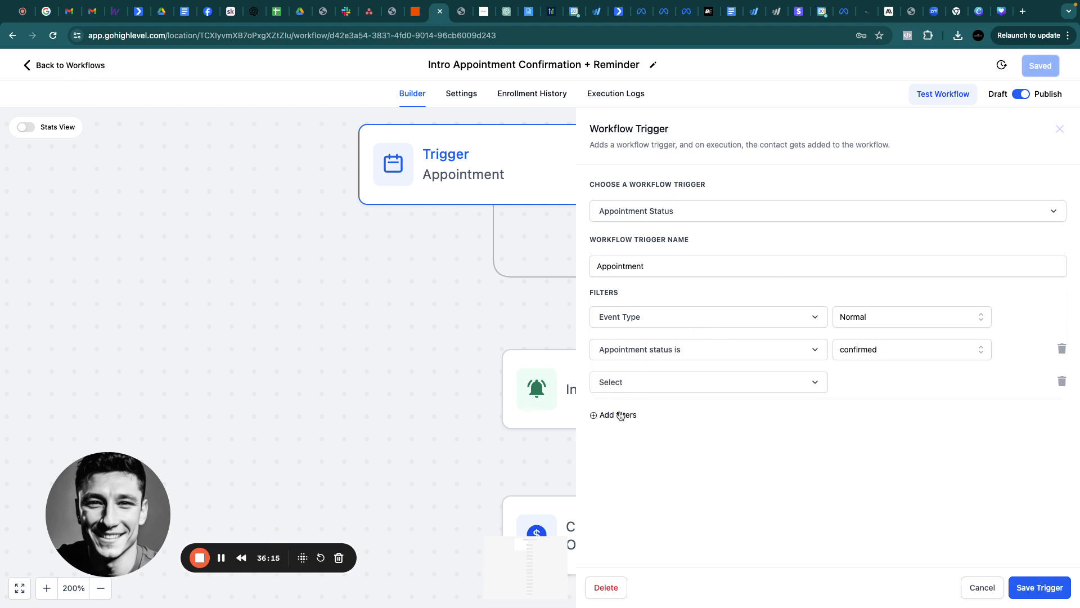
click(638, 387)
click(618, 479)
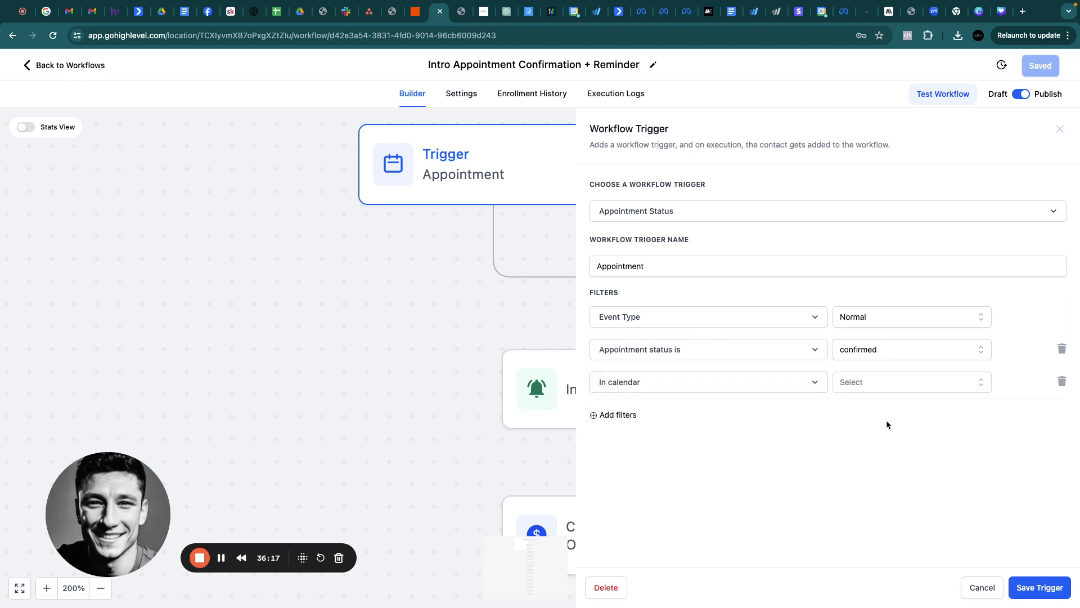
click(873, 385)
click(861, 382)
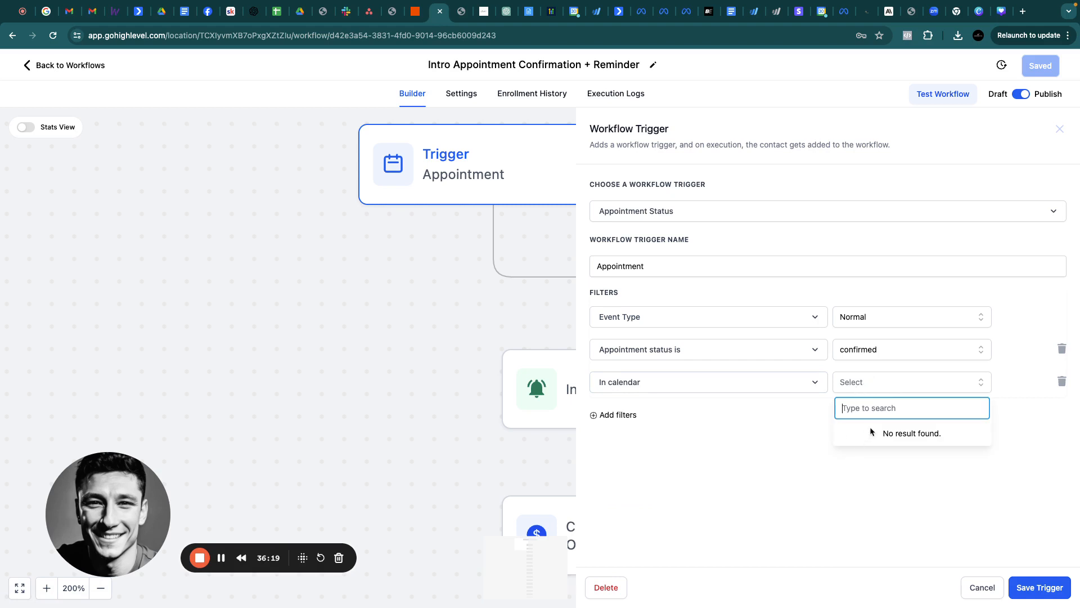
click(805, 471)
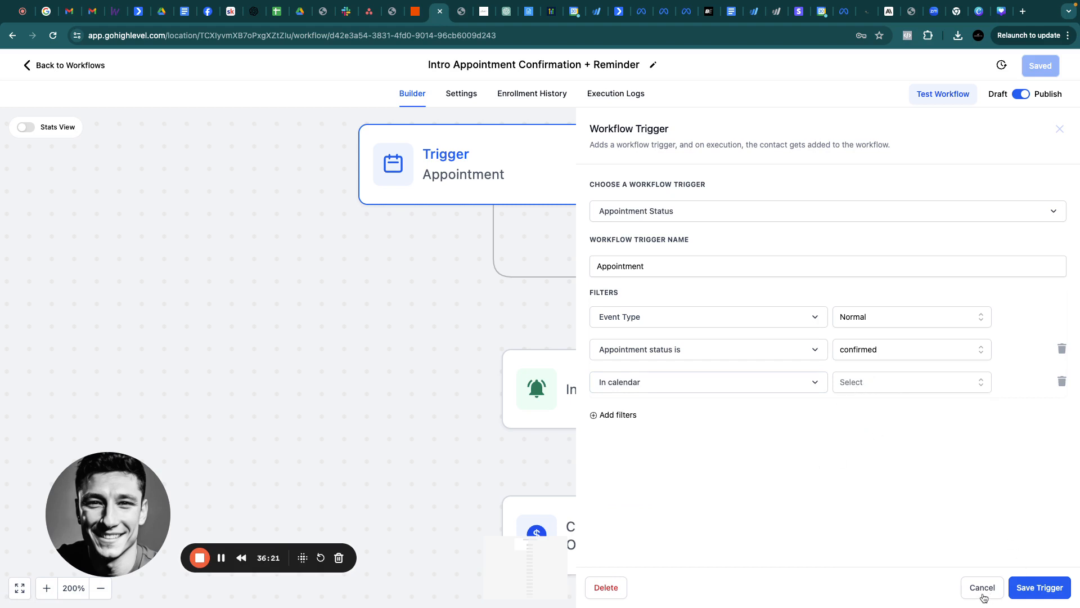
click(983, 589)
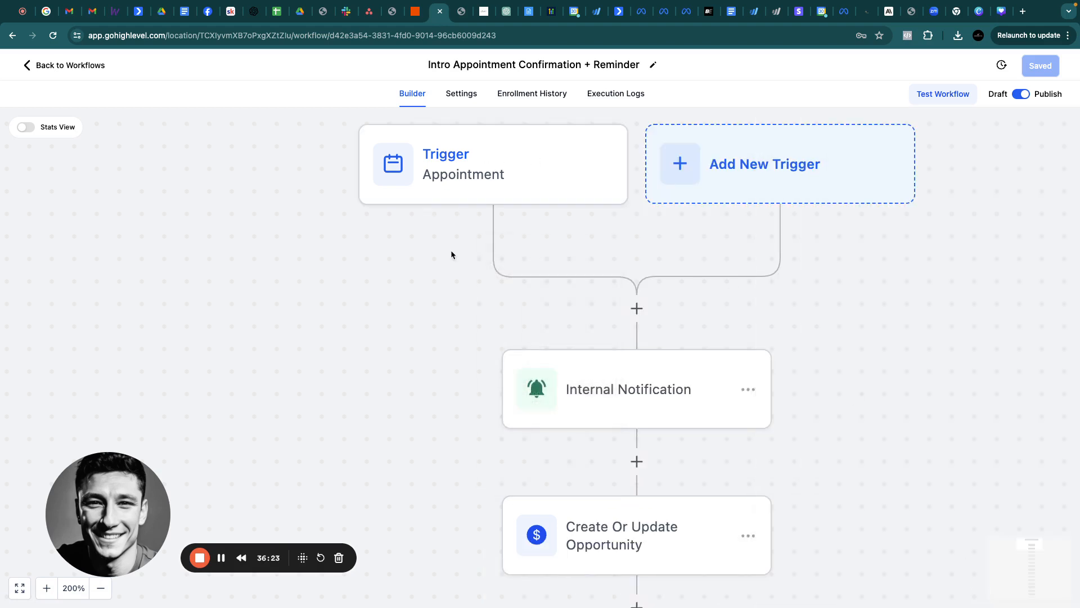
Add a second trigger, Appointment Status, found by searching 'appo'
scroll(454, 249, down, 6)
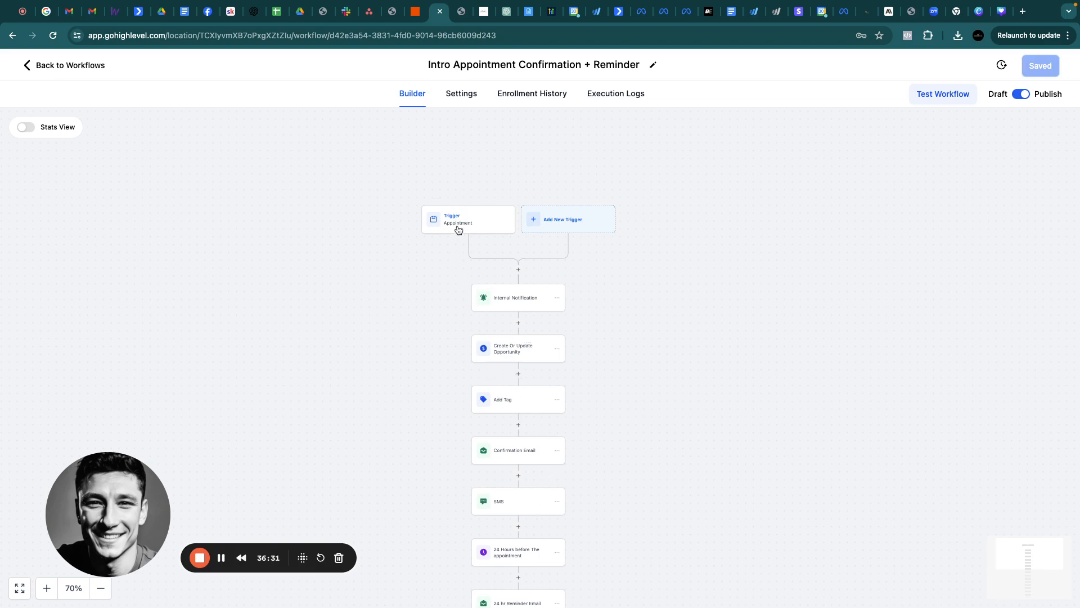
click(585, 218)
click(838, 191)
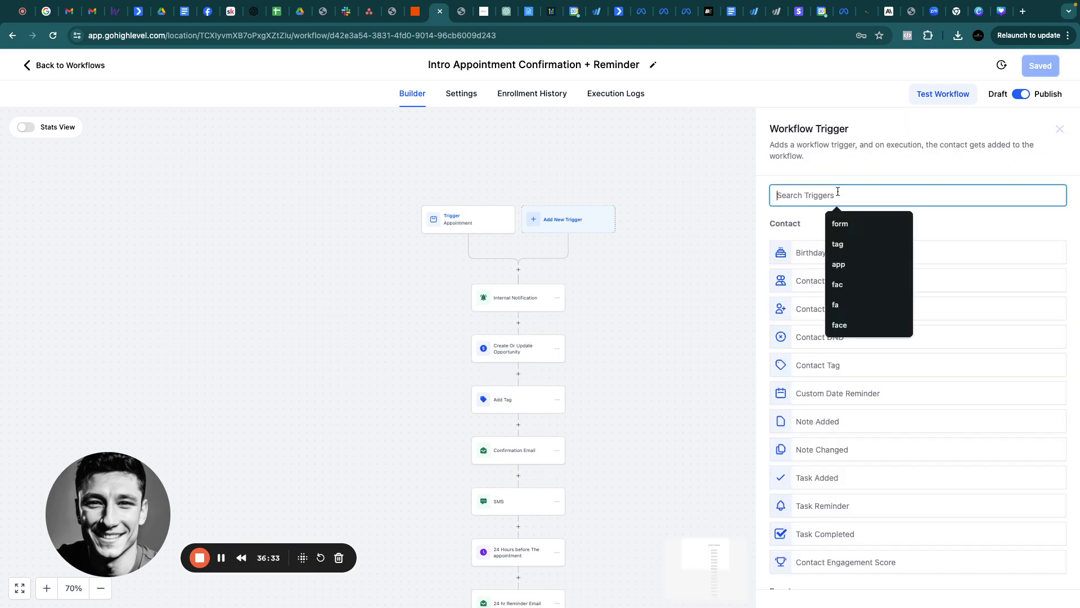
text(appo)
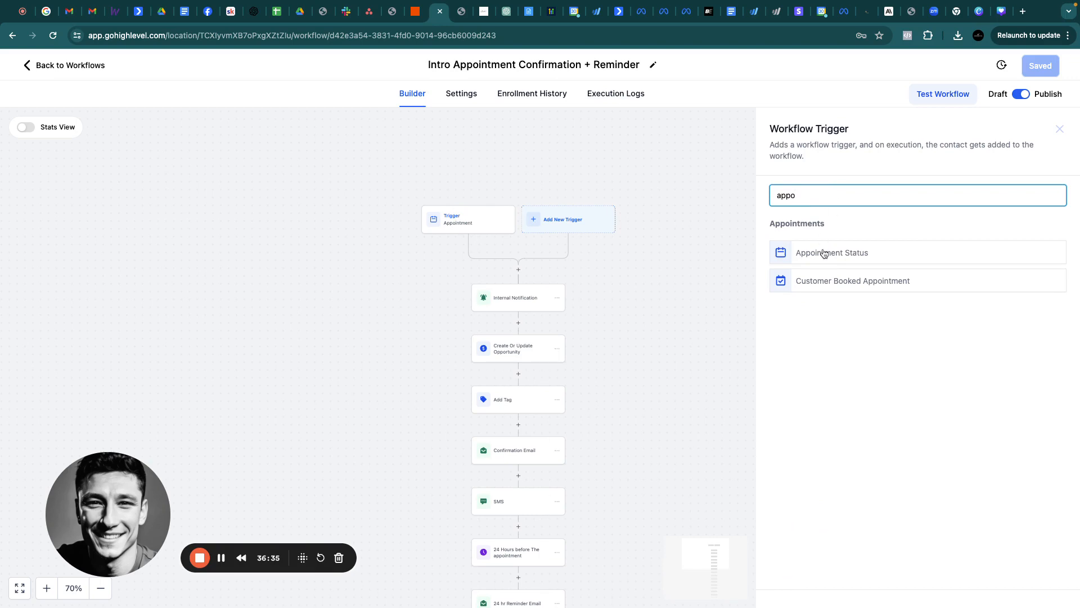
click(821, 251)
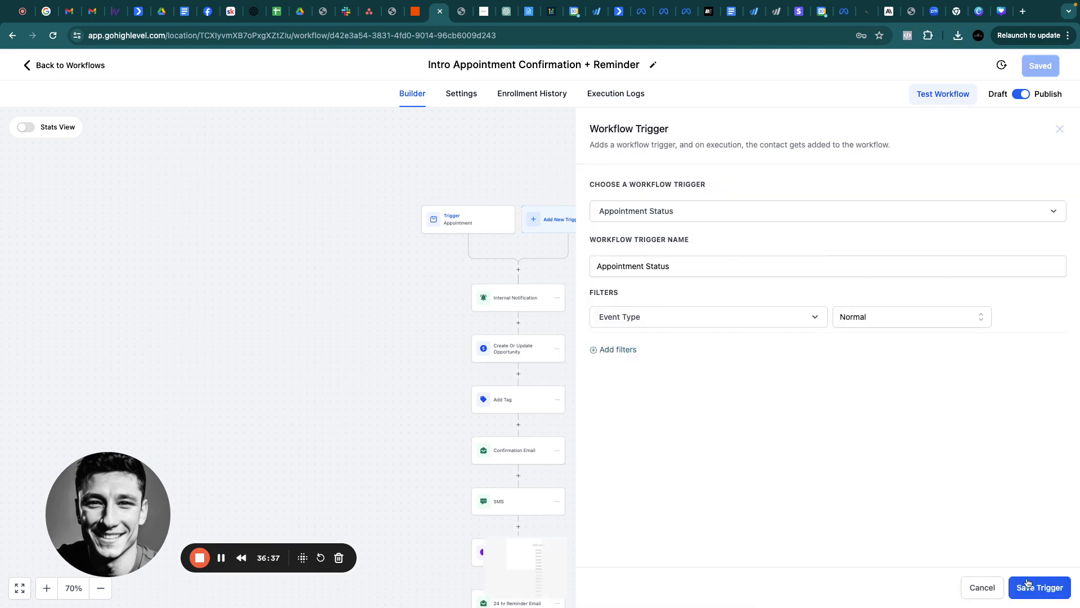
click(1027, 585)
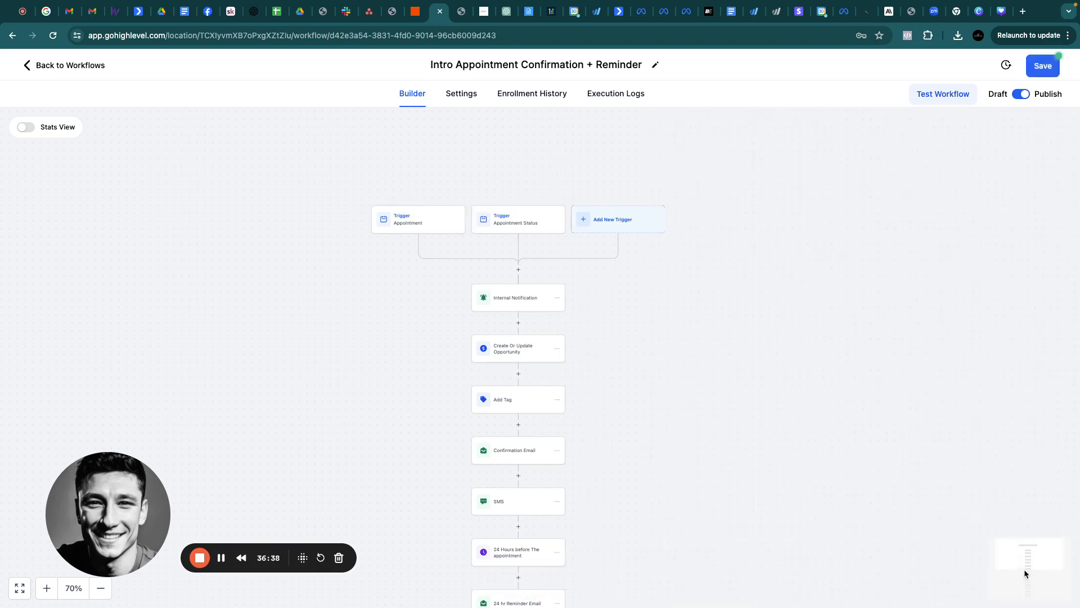
Save the Intro Appointment Confirmation + Reminder workflow
click(1047, 65)
scroll(576, 280, down, 3)
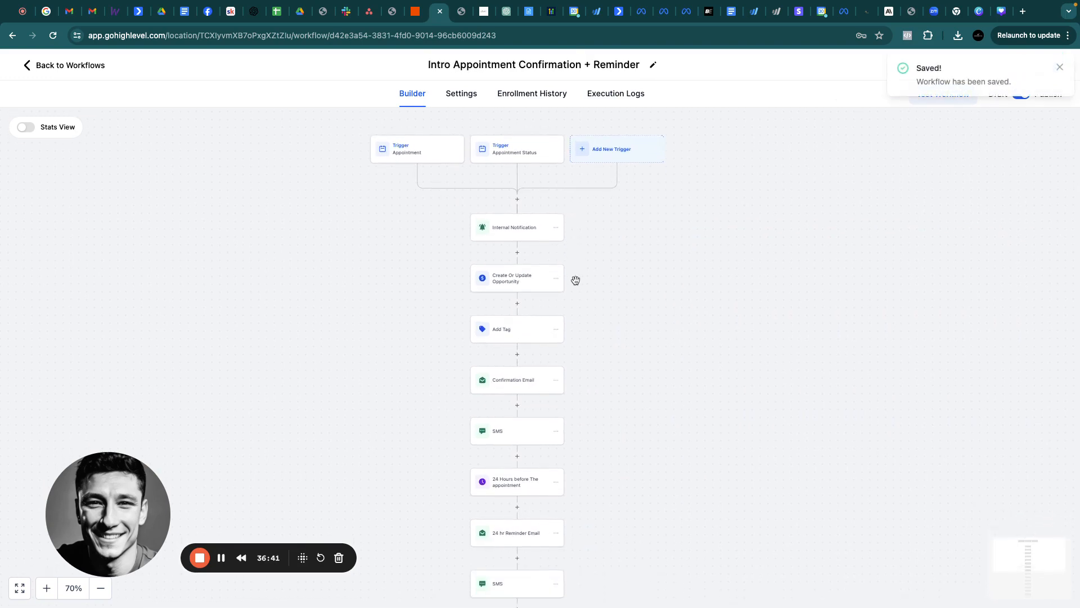
scroll(576, 280, up, 3)
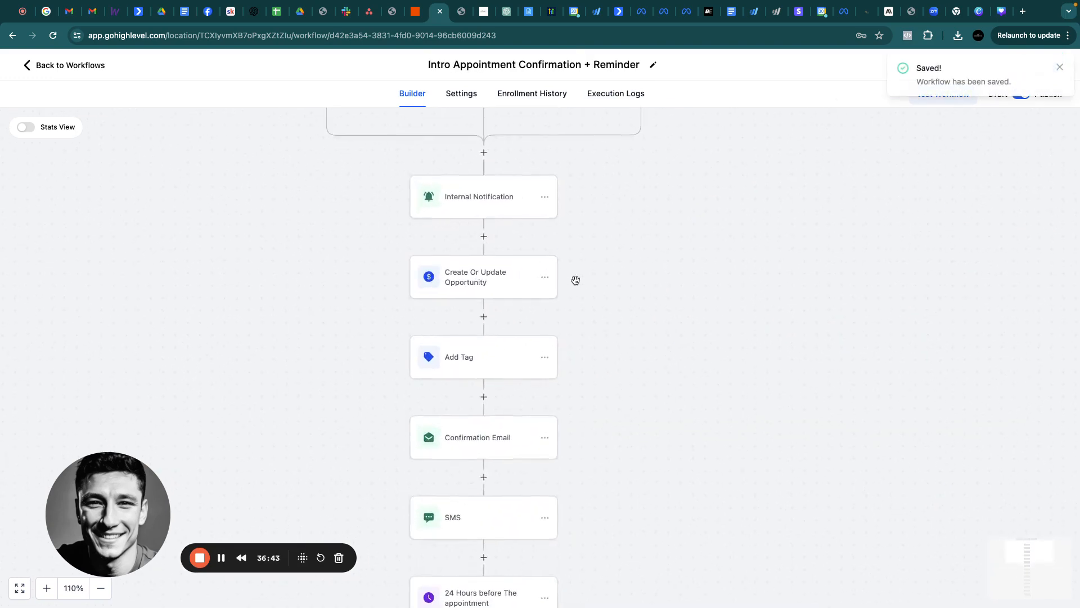
Review the Internal Notification and Create Or Update Opportunity steps without changing them
click(509, 251)
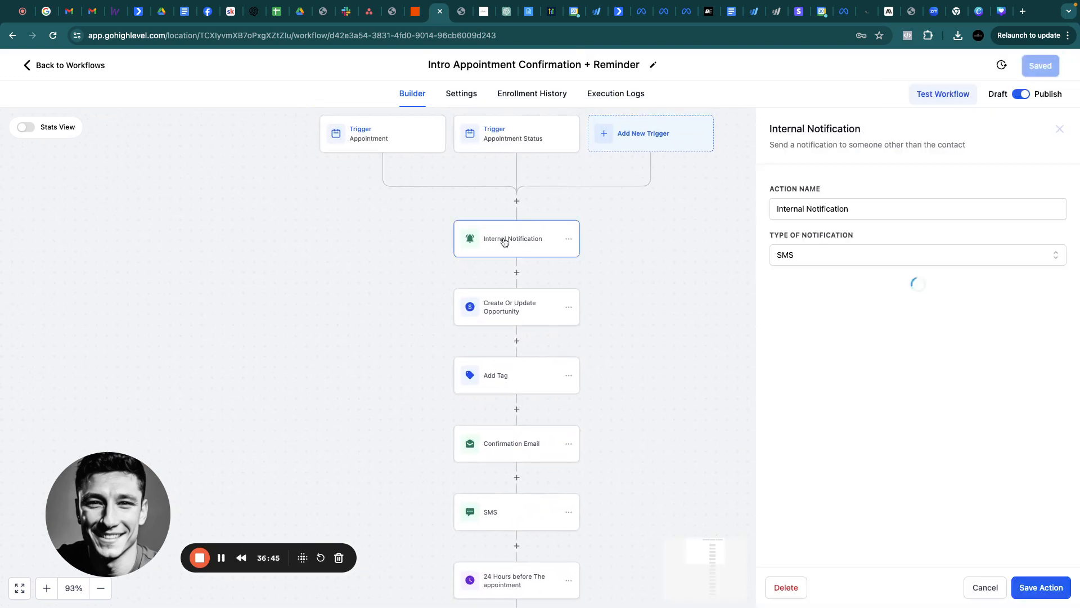
scroll(823, 509, down, 3)
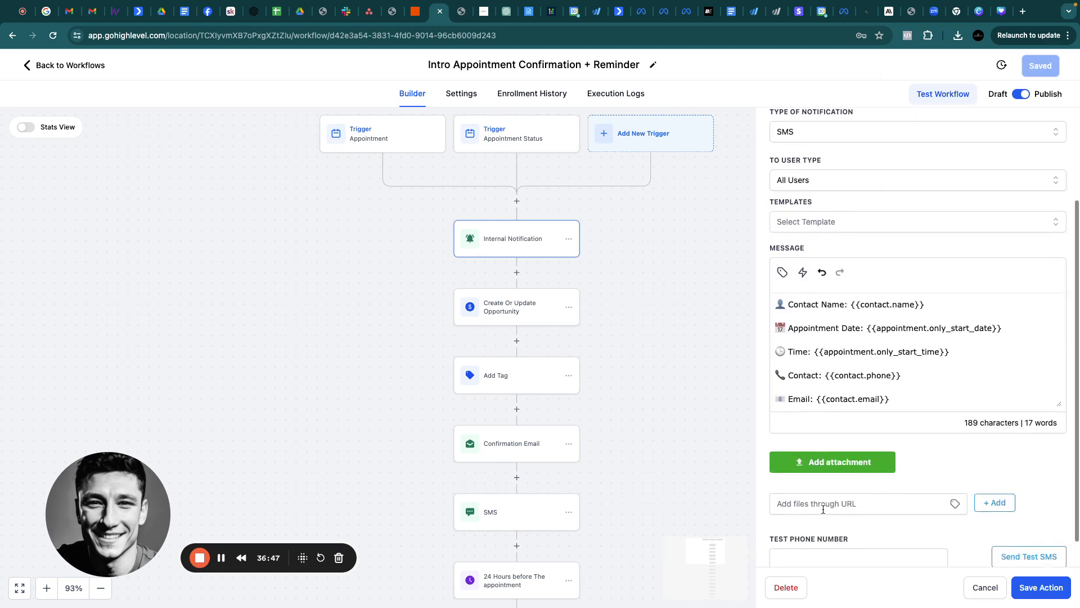
scroll(823, 509, up, 3)
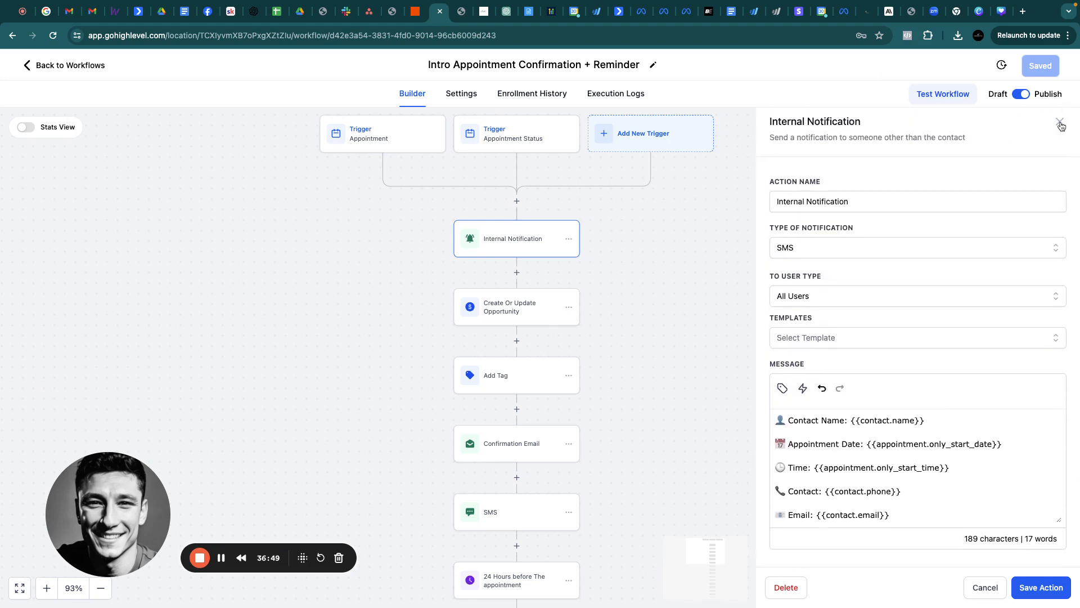
click(1060, 122)
scroll(625, 311, down, 2)
scroll(625, 311, down, 1)
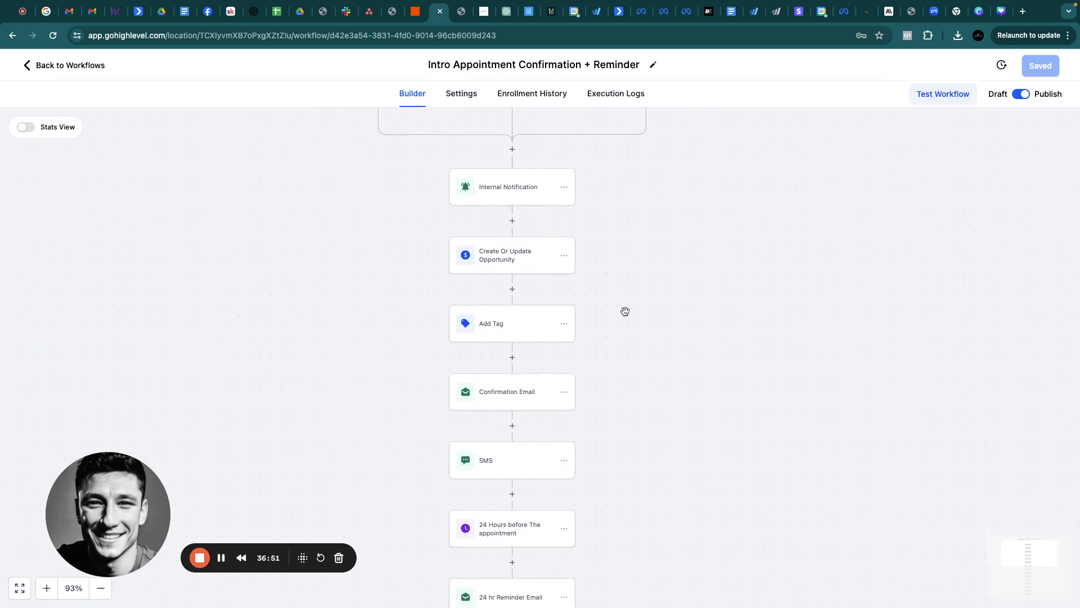
click(519, 263)
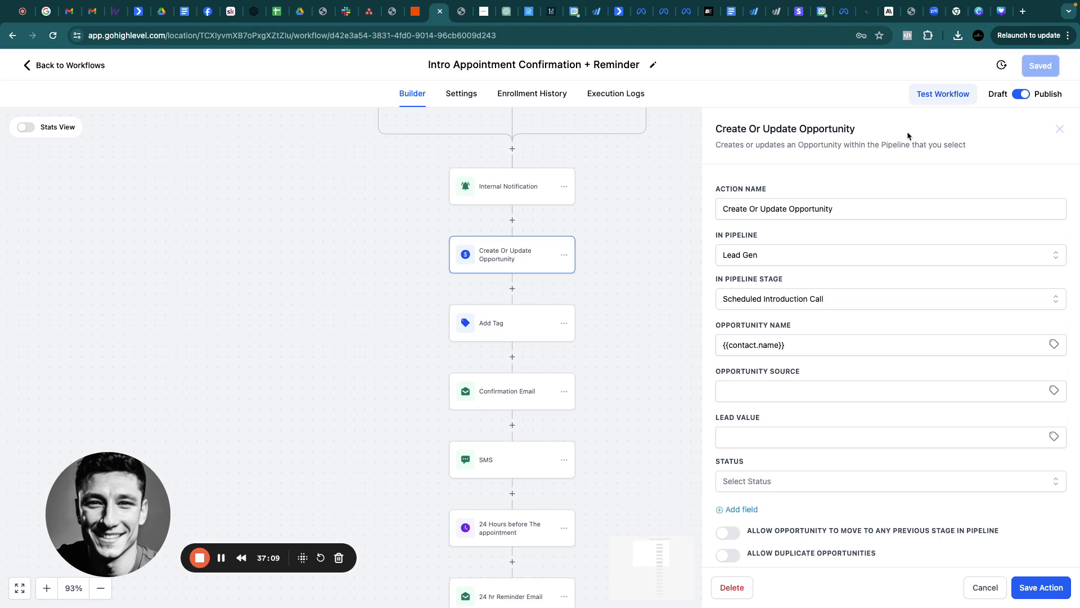
click(1061, 129)
scroll(512, 332, down, 3)
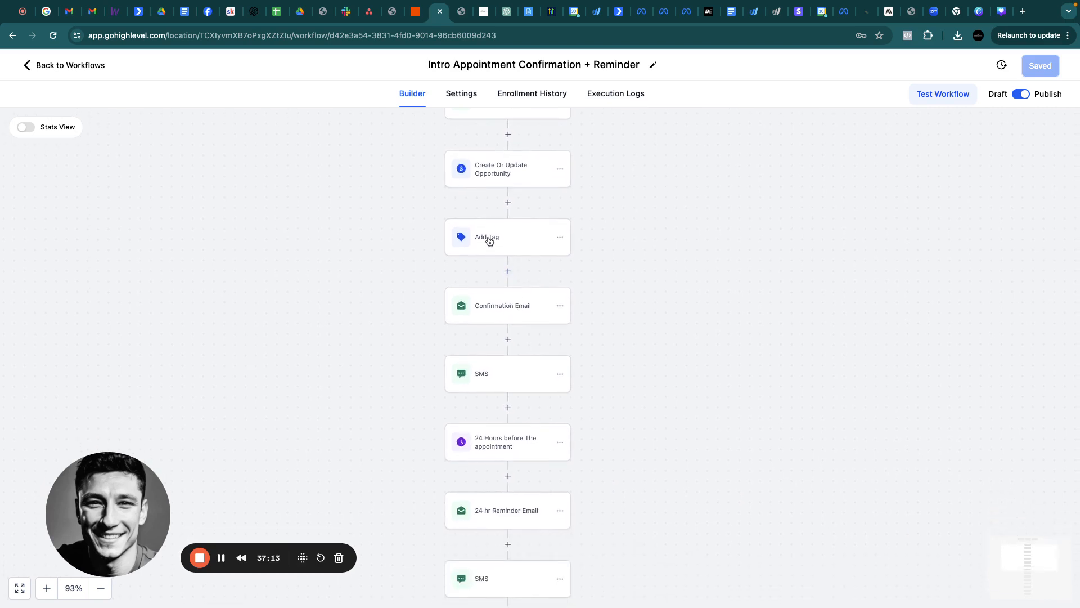
Check the Add Tag and Confirmation Email steps, then go back to the Appointments workflow list
click(487, 239)
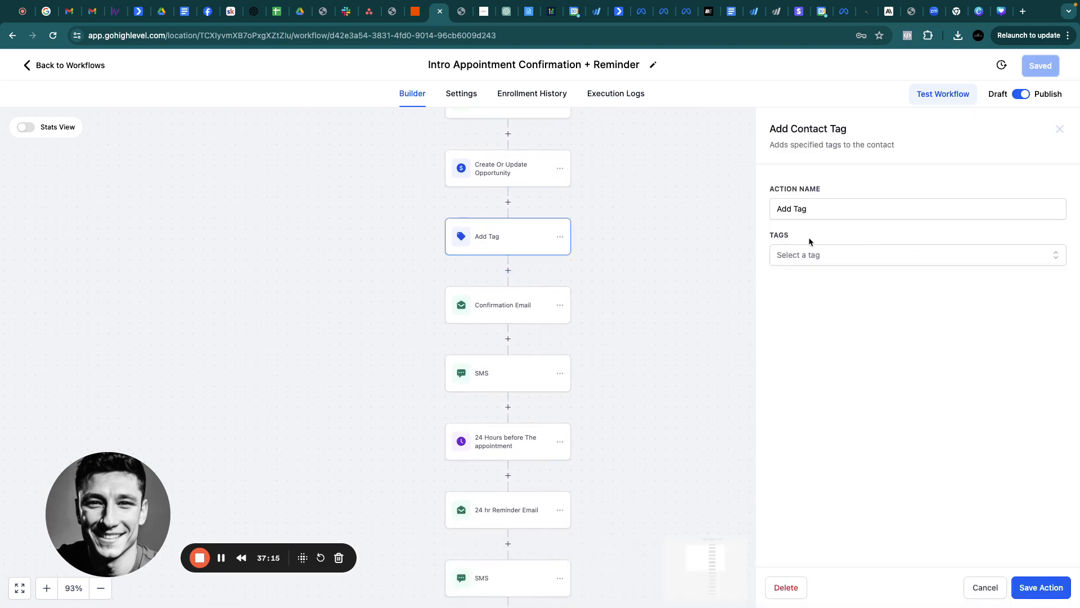
click(801, 254)
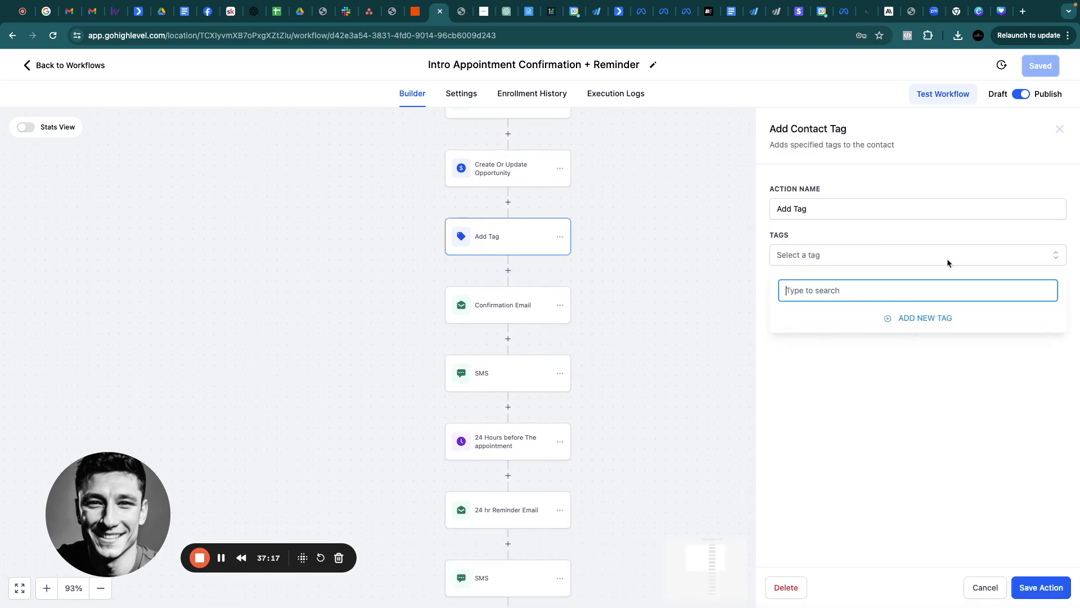
click(1060, 129)
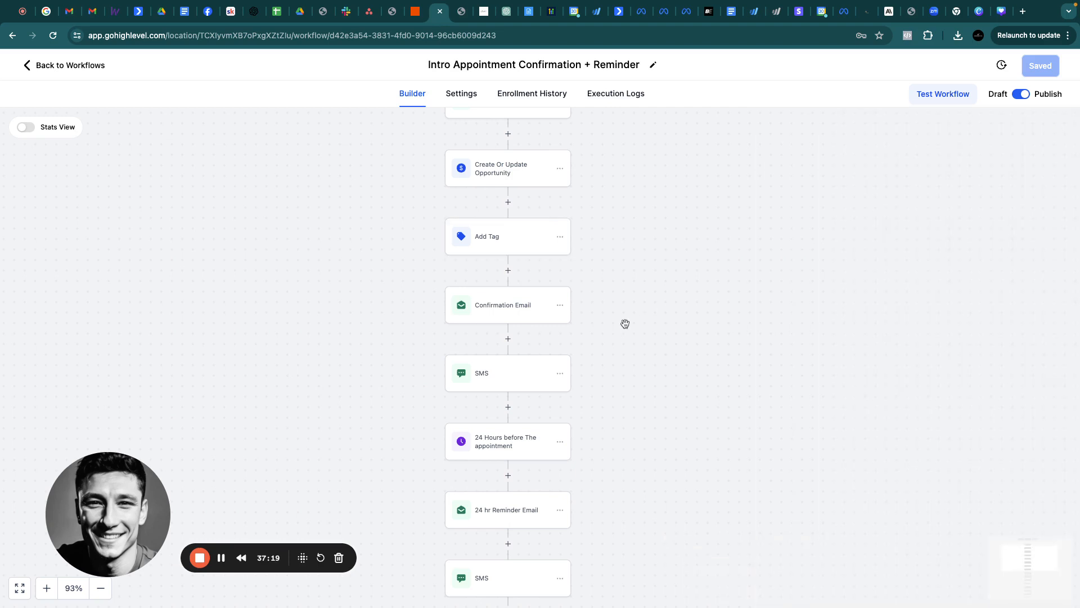
click(468, 258)
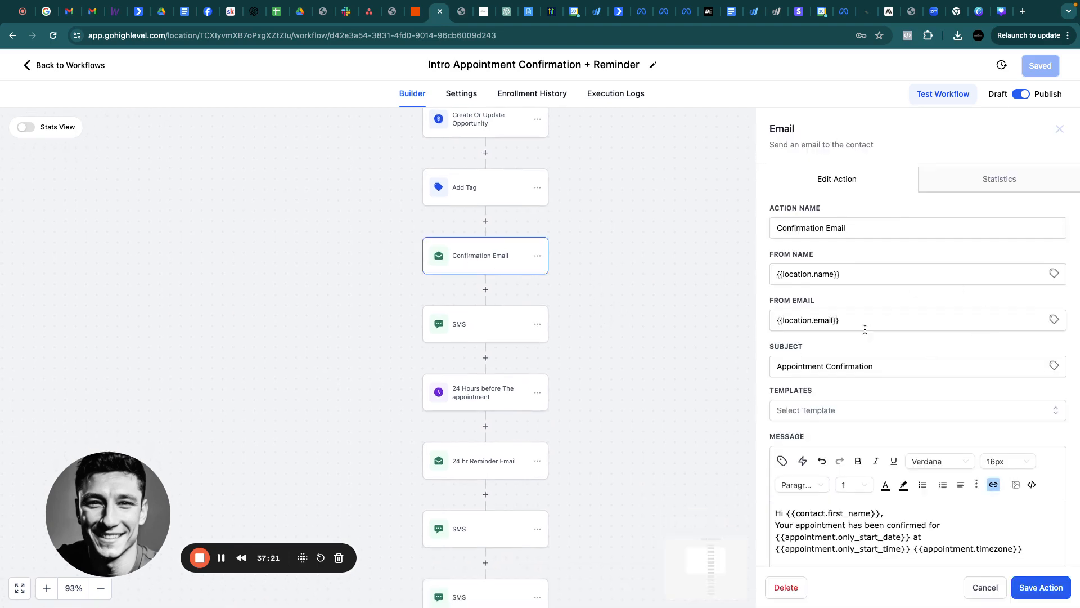
click(1060, 129)
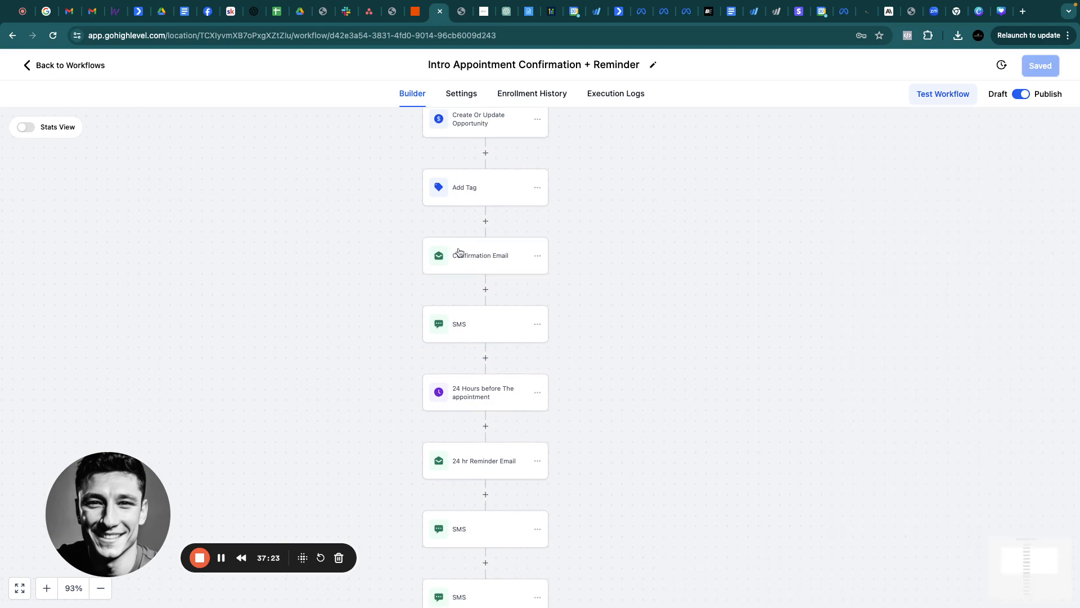
click(65, 67)
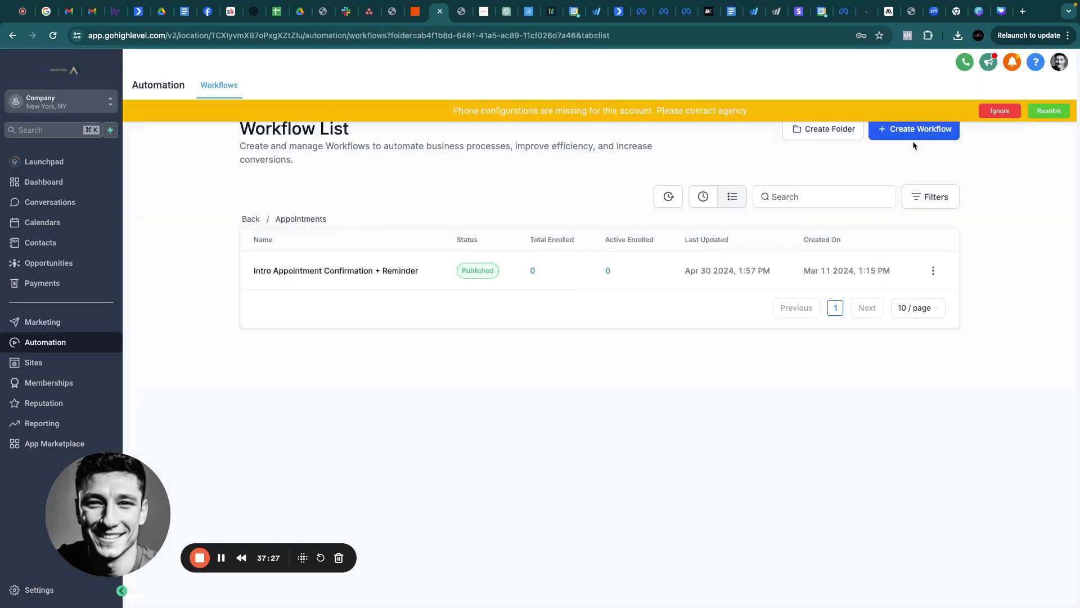
Create a new workflow from the 'Recipe - Fast Five' template in the recipe list
click(912, 131)
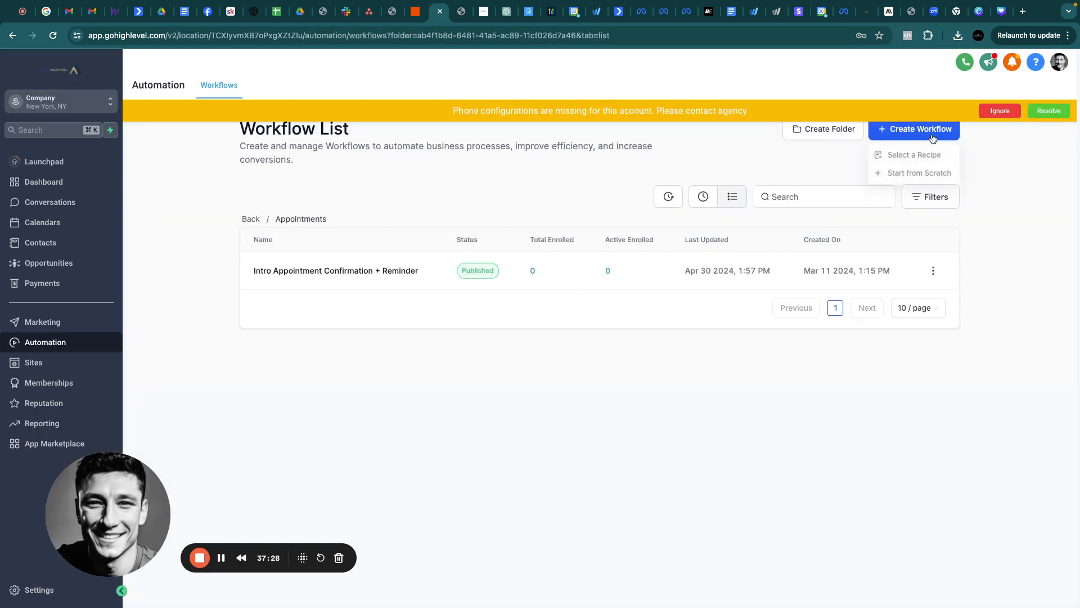
click(893, 157)
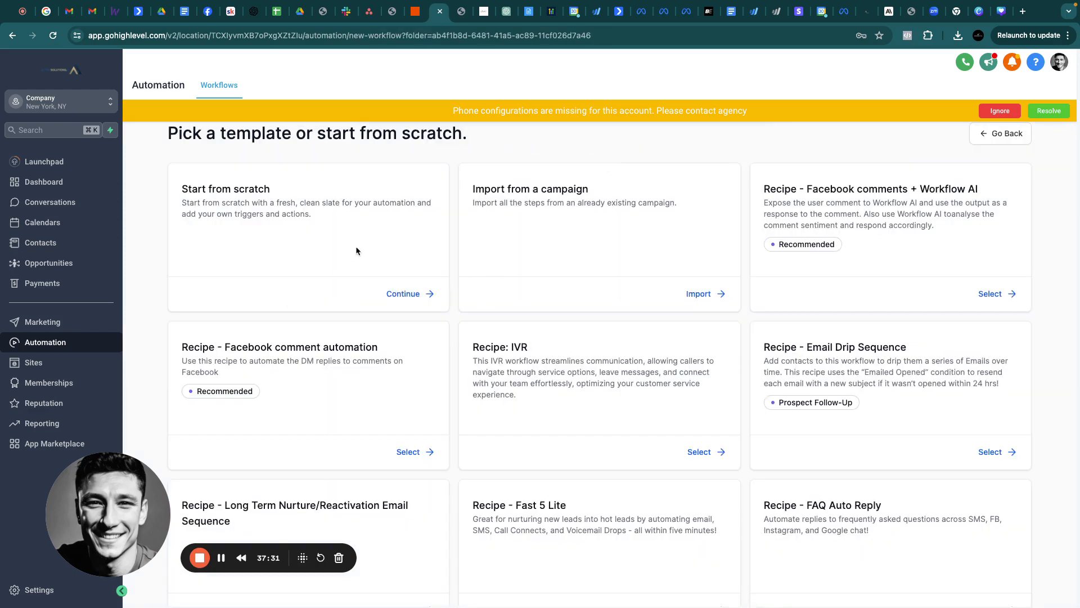
scroll(356, 251, down, 2)
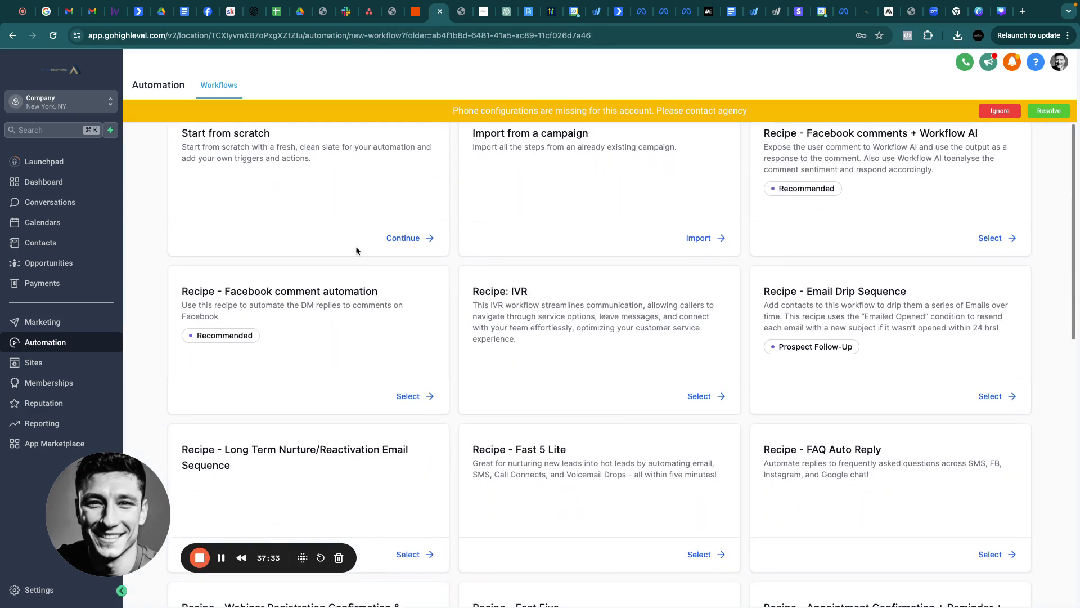
scroll(356, 251, down, 3)
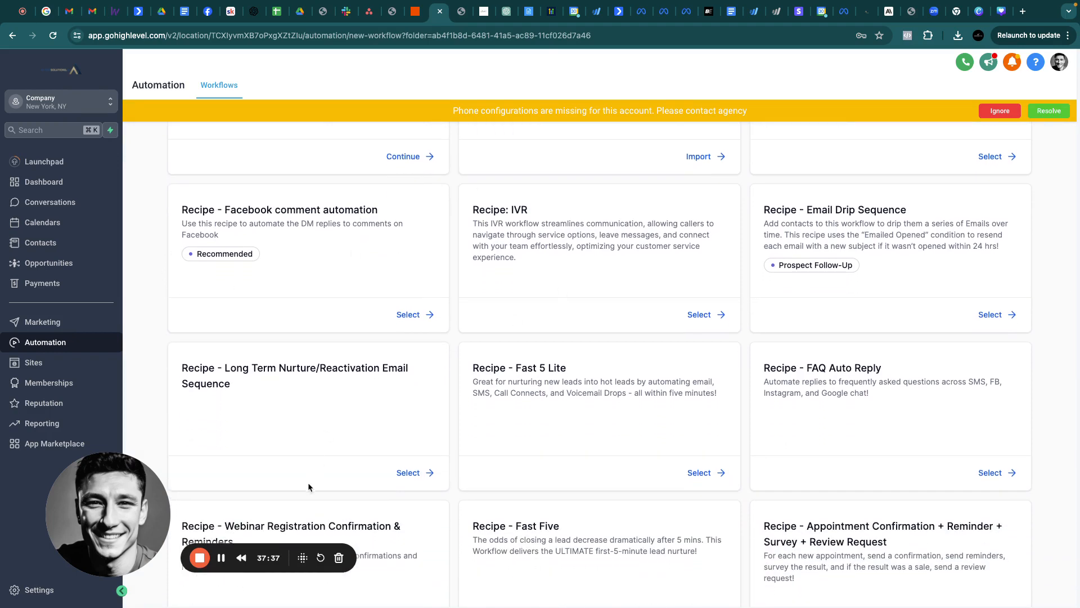
scroll(896, 309, down, 9)
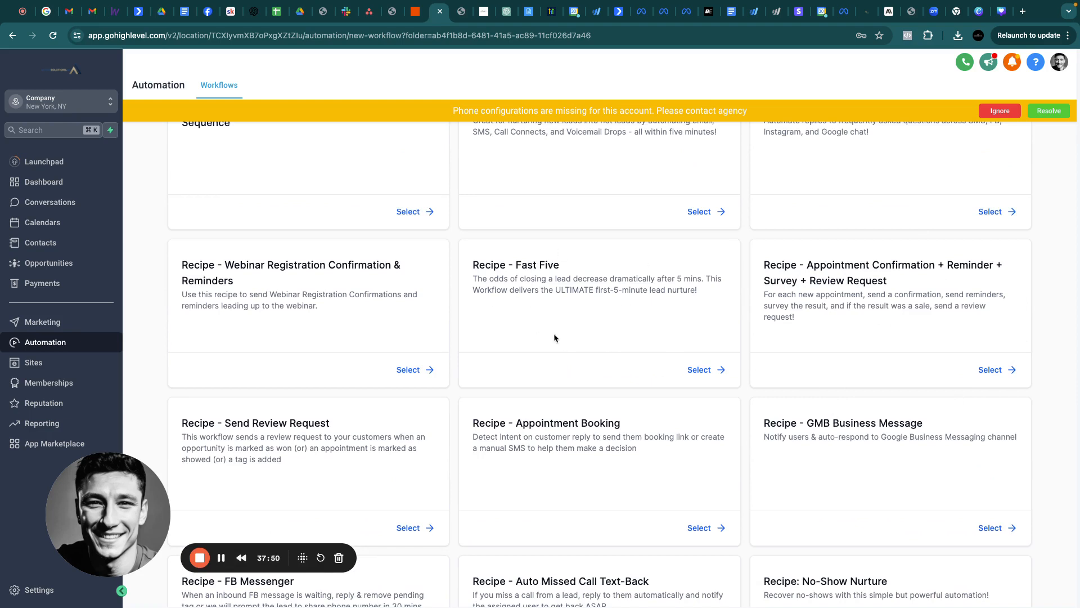
click(702, 370)
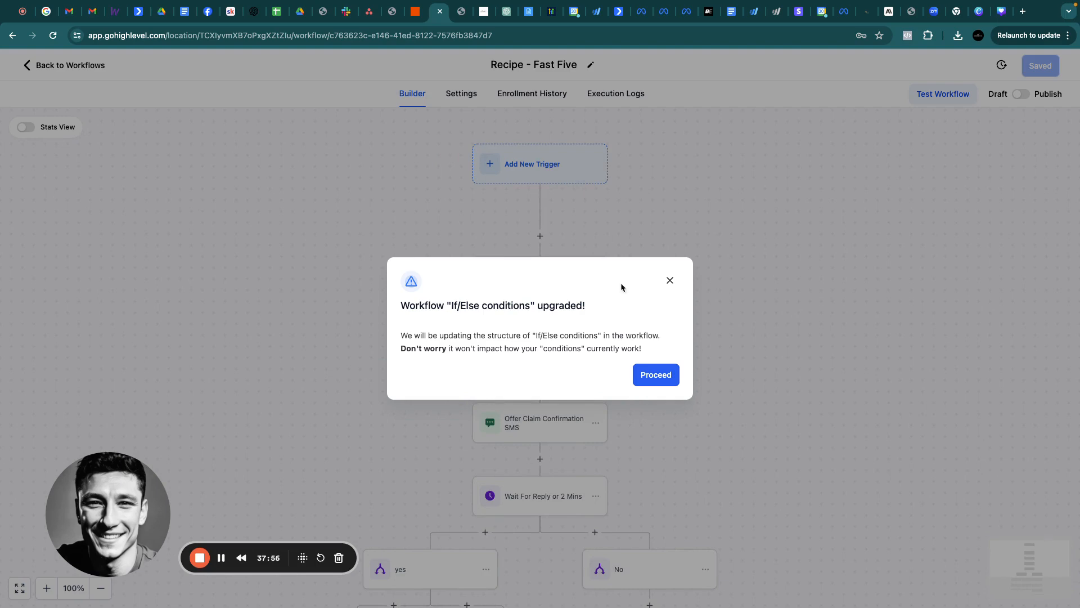
Accept the If/Else upgrade and review the offer claim confirmation Email and SMS actions
click(662, 377)
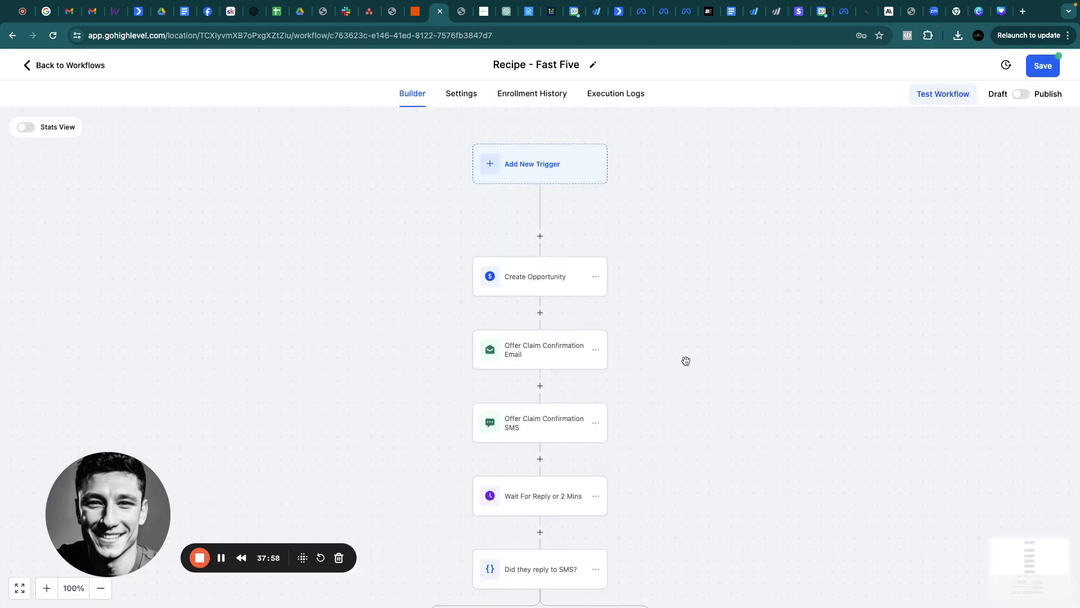
click(494, 307)
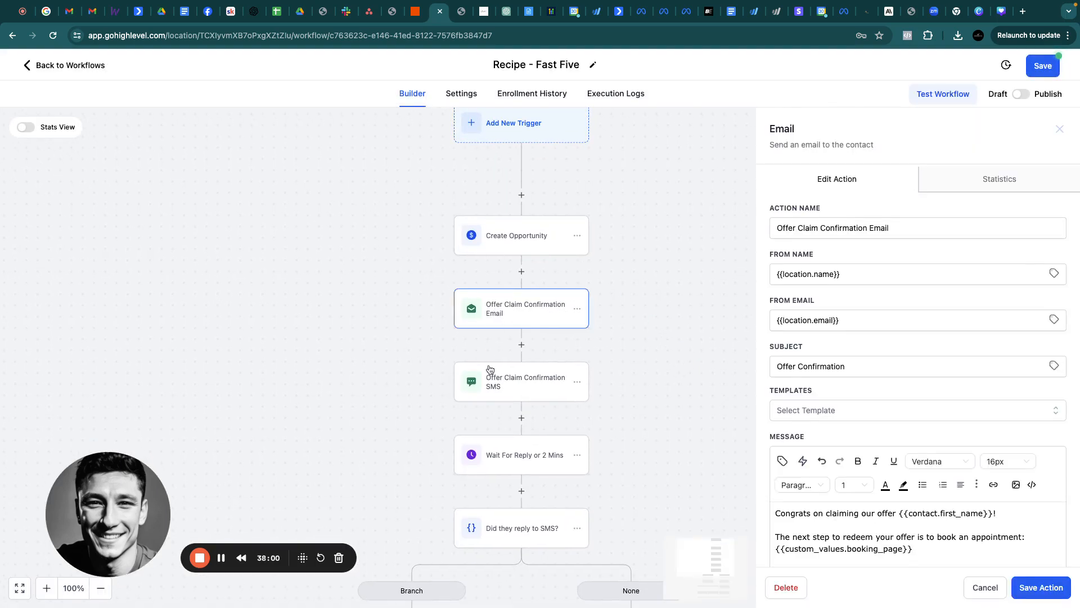
click(490, 383)
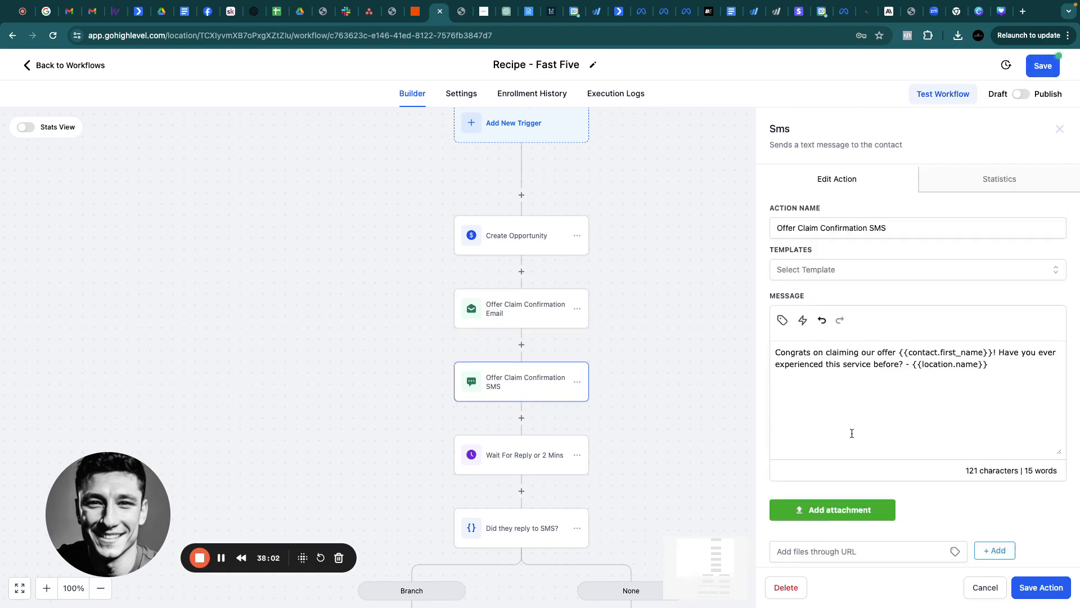
scroll(849, 434, down, 1)
scroll(902, 336, up, 1)
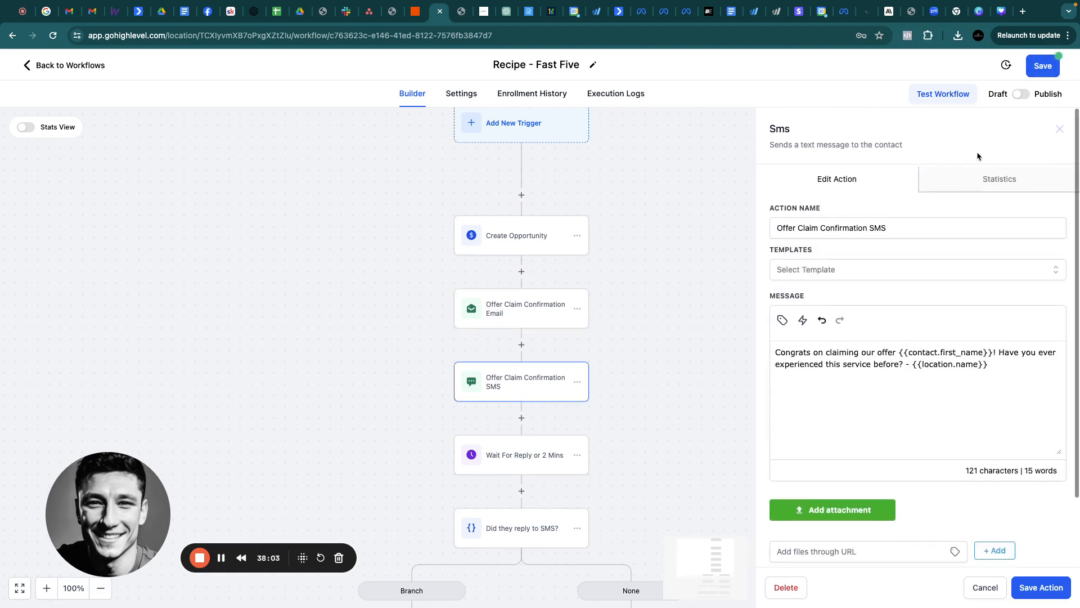
click(1061, 131)
scroll(538, 204, up, 5)
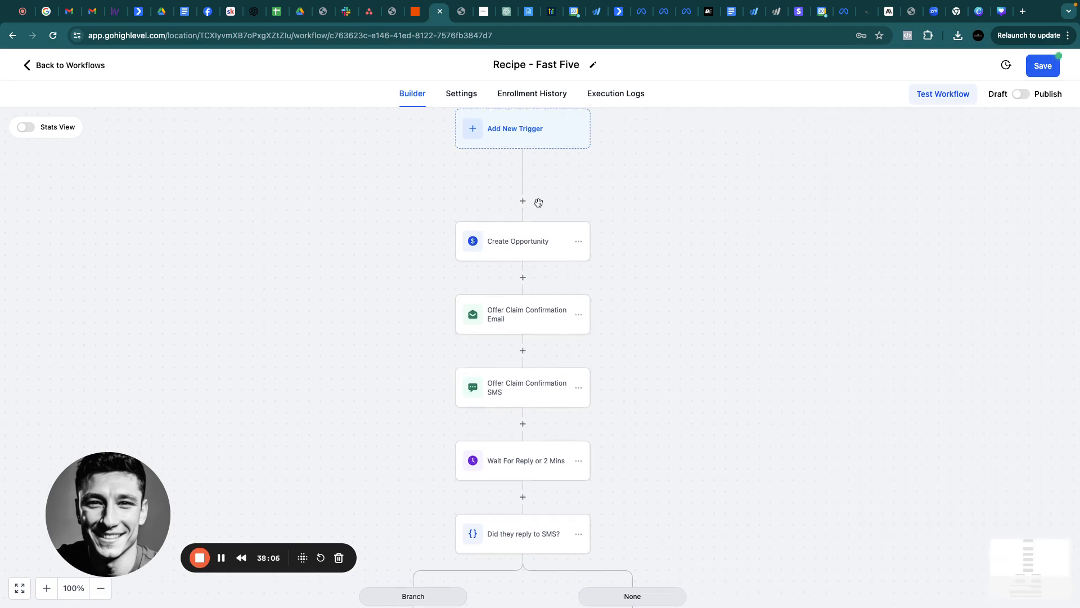
Add a Facebook Lead Form Submitted trigger filtered to In Form = Summer Bootcamp
click(500, 181)
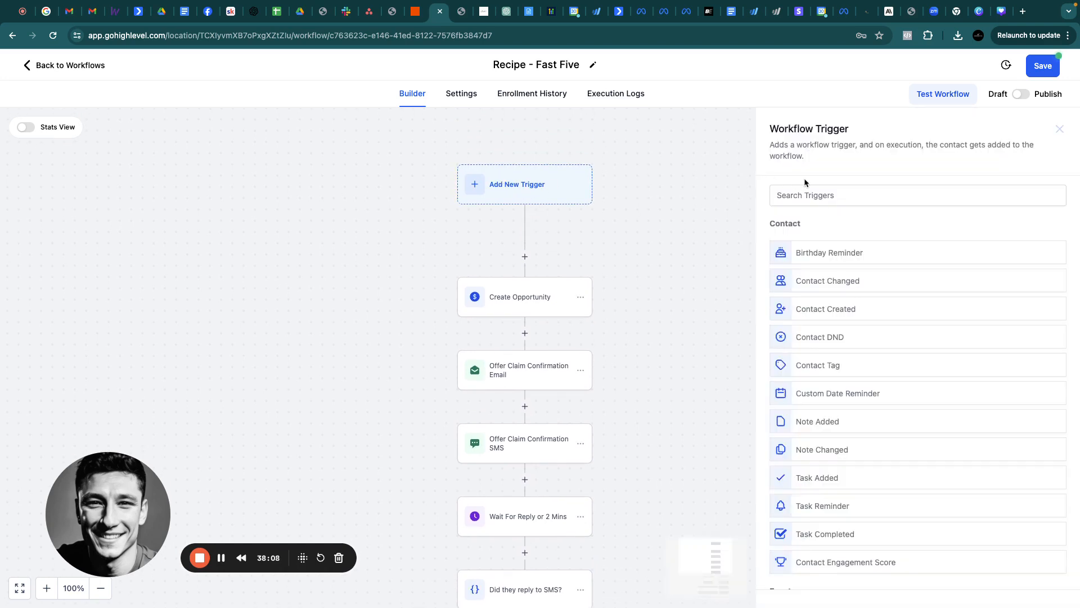
click(808, 195)
text(face)
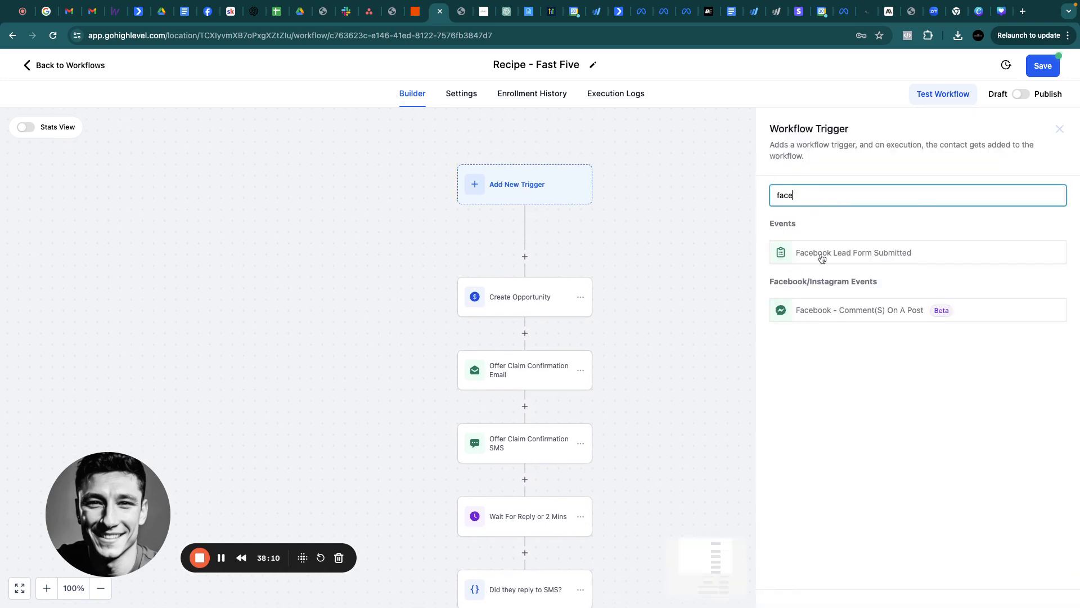
click(822, 254)
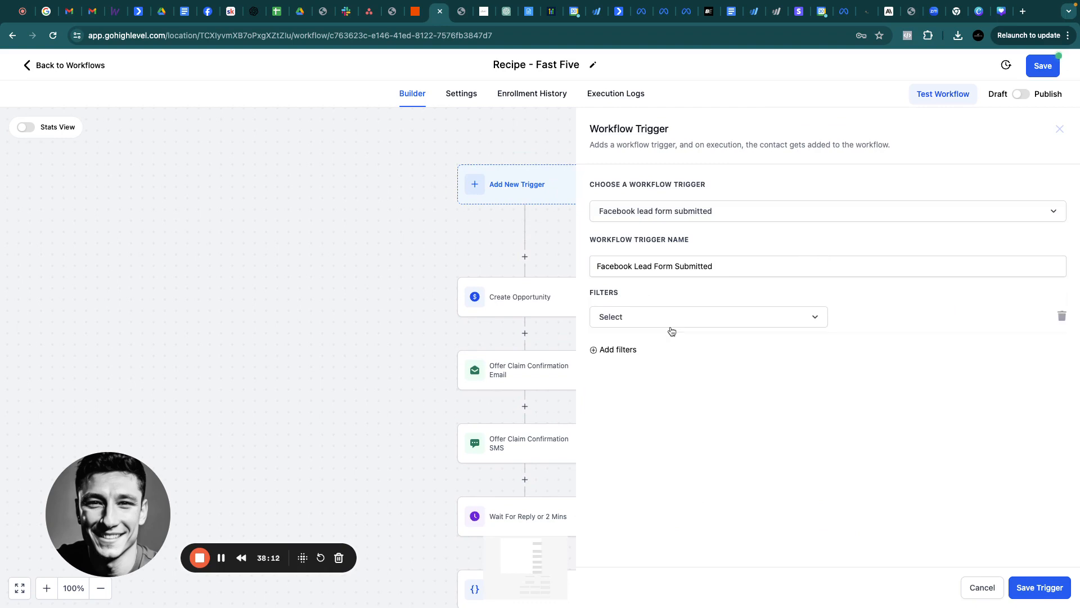
click(668, 327)
click(677, 392)
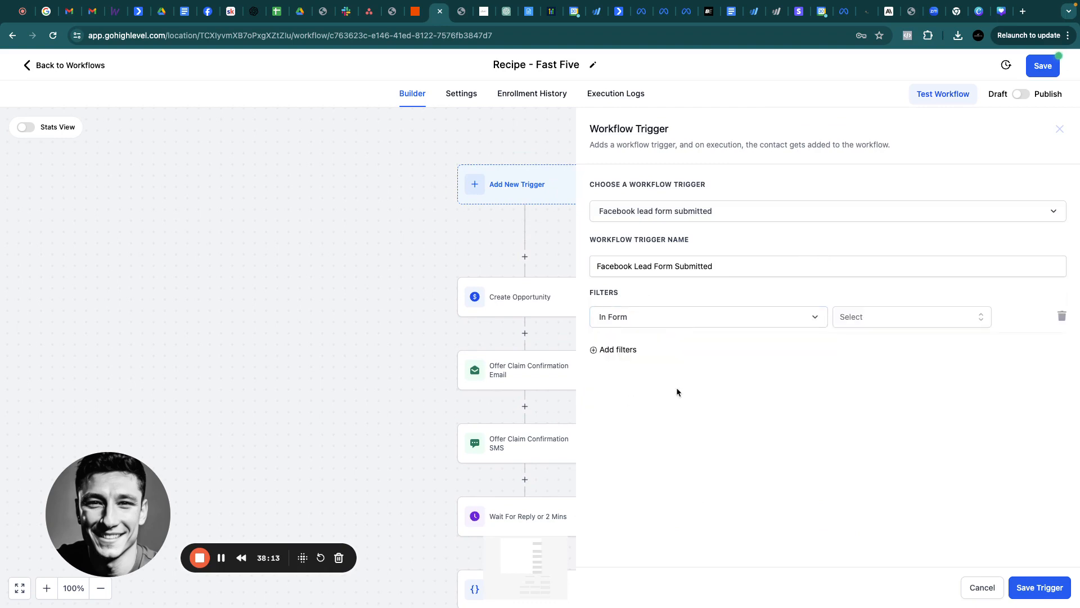
click(920, 317)
click(865, 386)
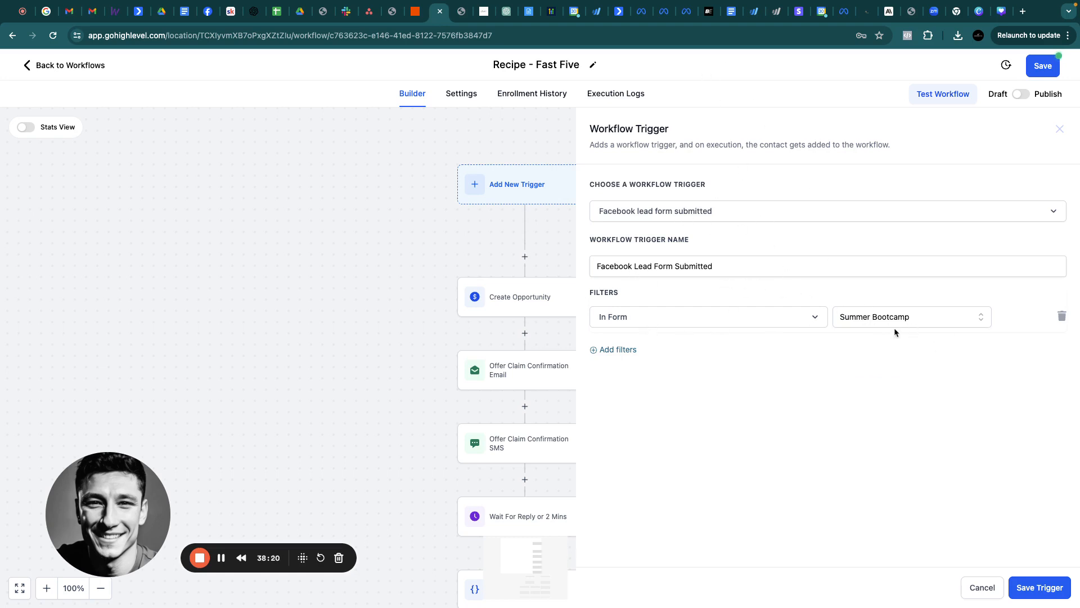
click(1039, 587)
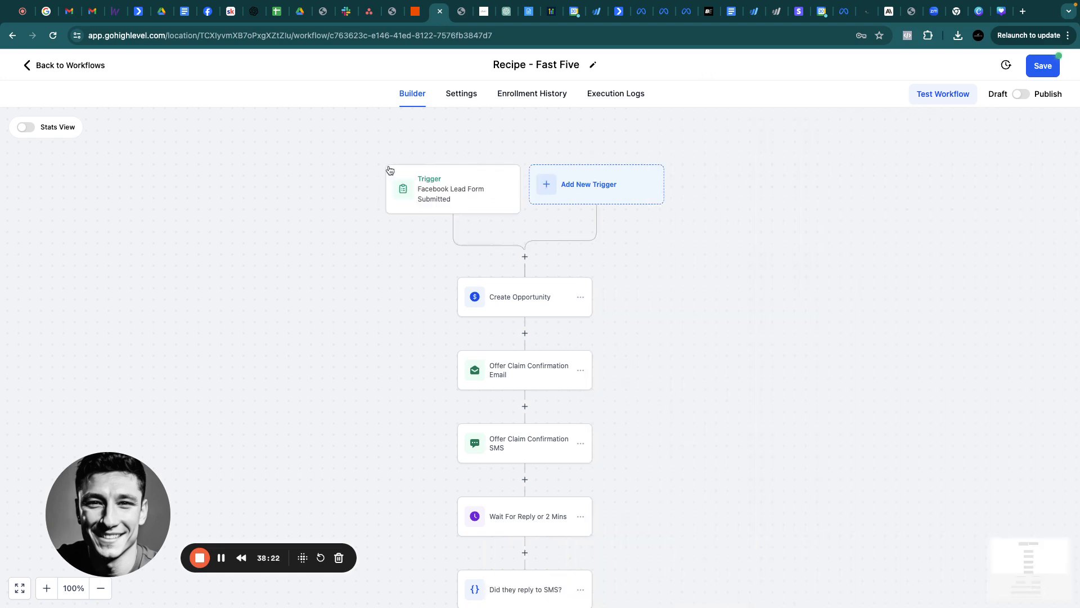
Save the Fast Five workflow as a draft and go back to Automation Workflows
scroll(545, 501, down, 10)
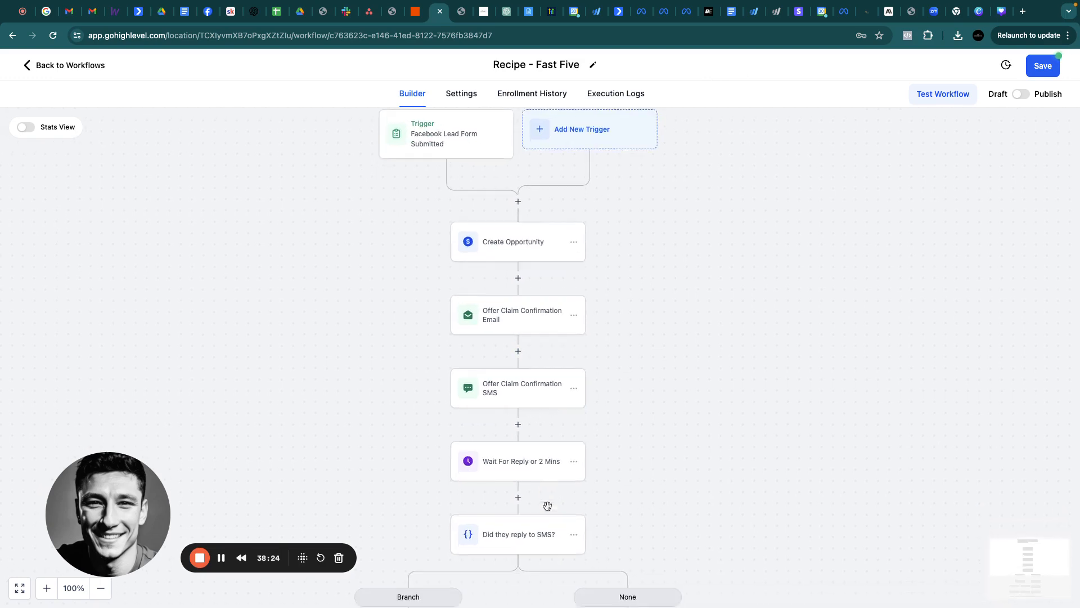
scroll(548, 505, down, 2)
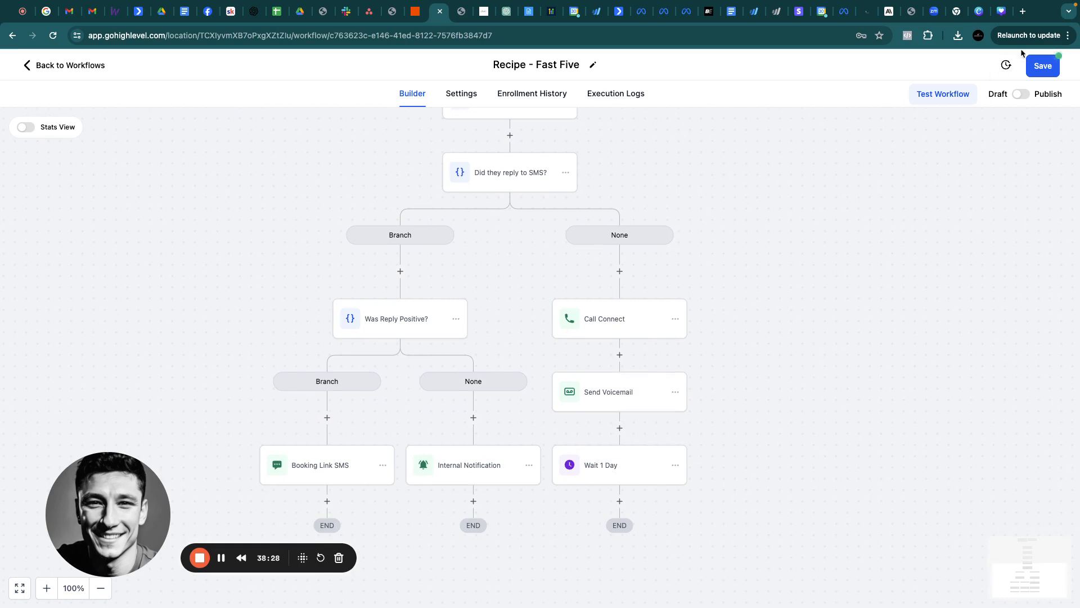
click(1045, 66)
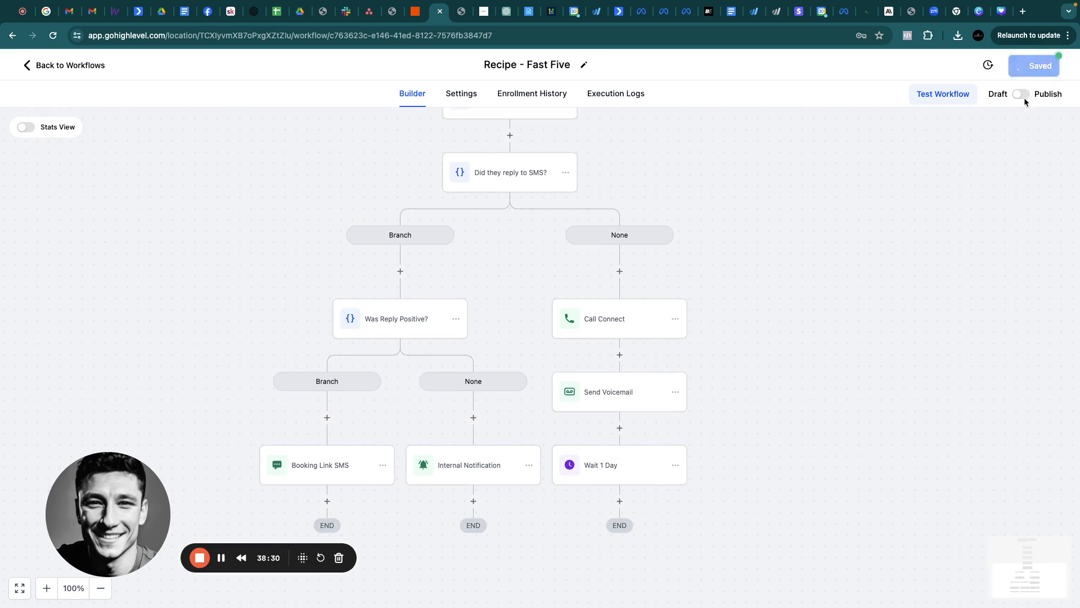
click(1060, 69)
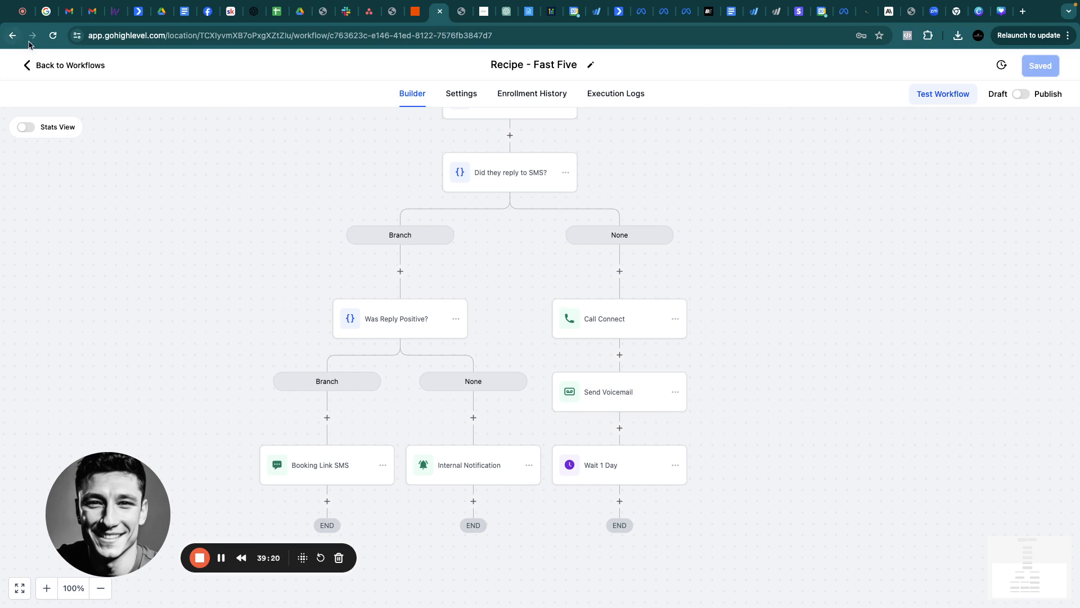
click(54, 68)
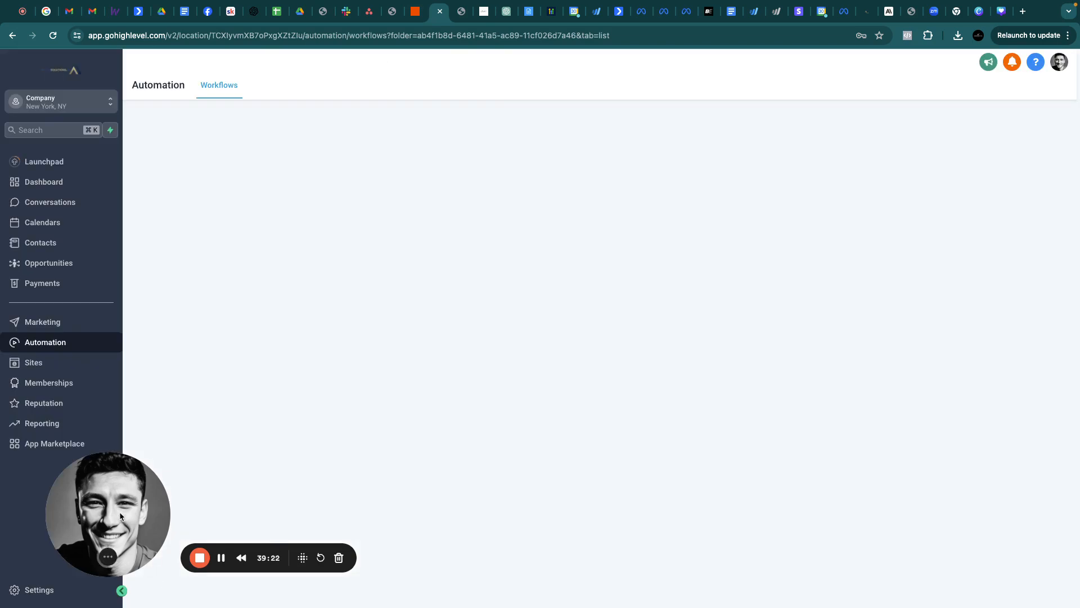
Switch from the sub-account to Agency View and go to Account Snapshots
click(62, 101)
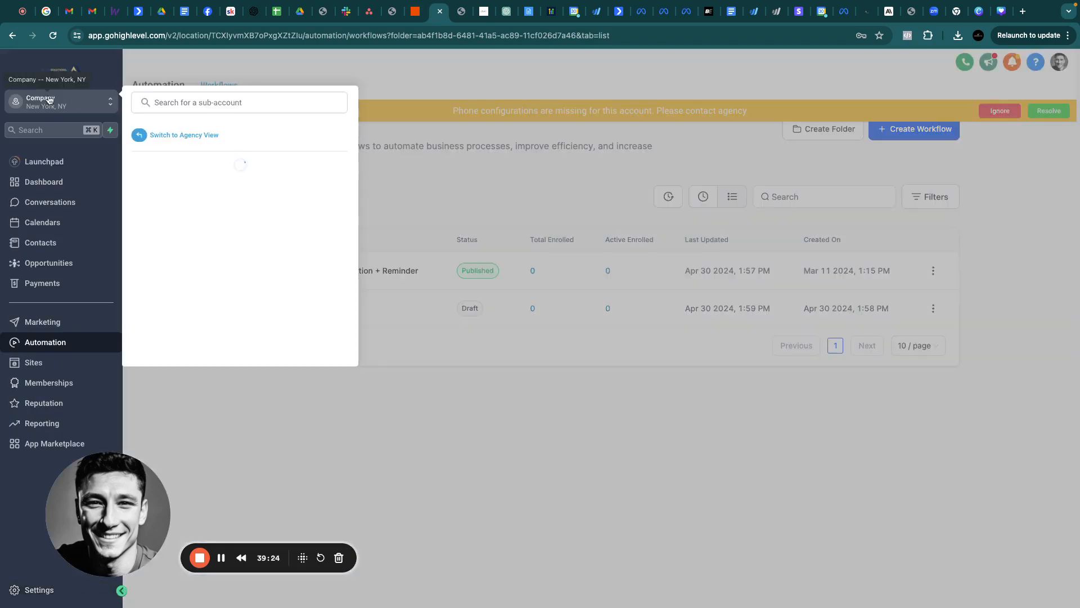
click(188, 136)
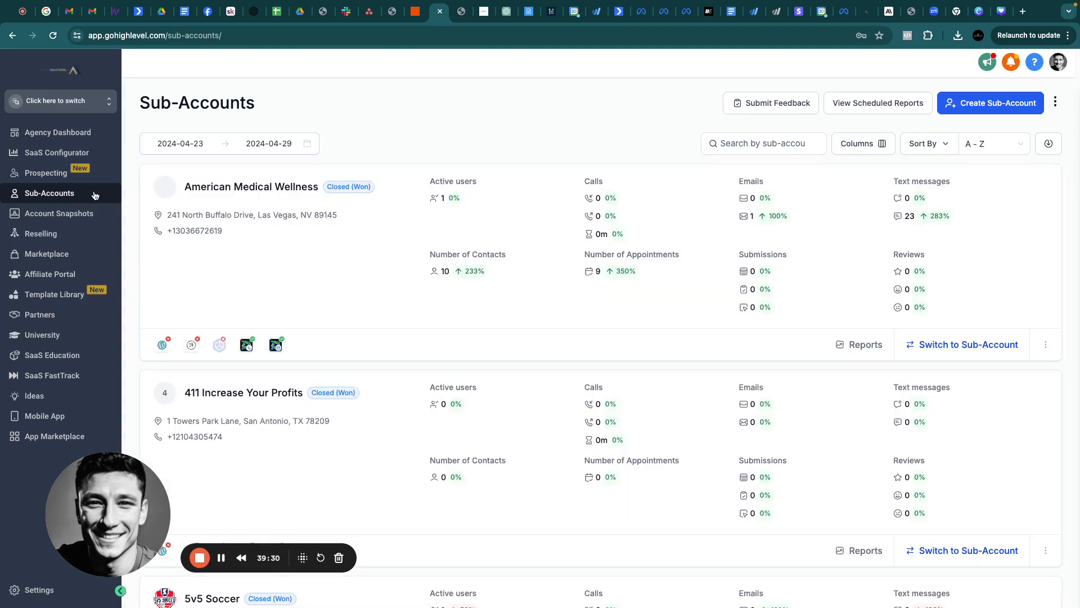
click(46, 217)
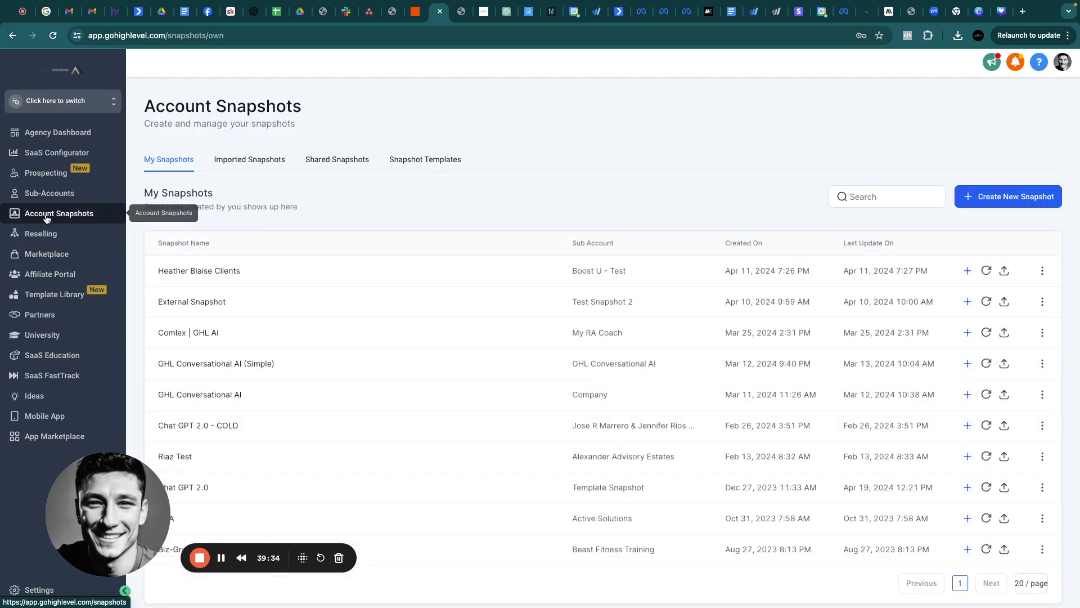
Look at the Create New Snapshot dialog's account list, then cancel without creating a snapshot
click(1002, 200)
click(526, 138)
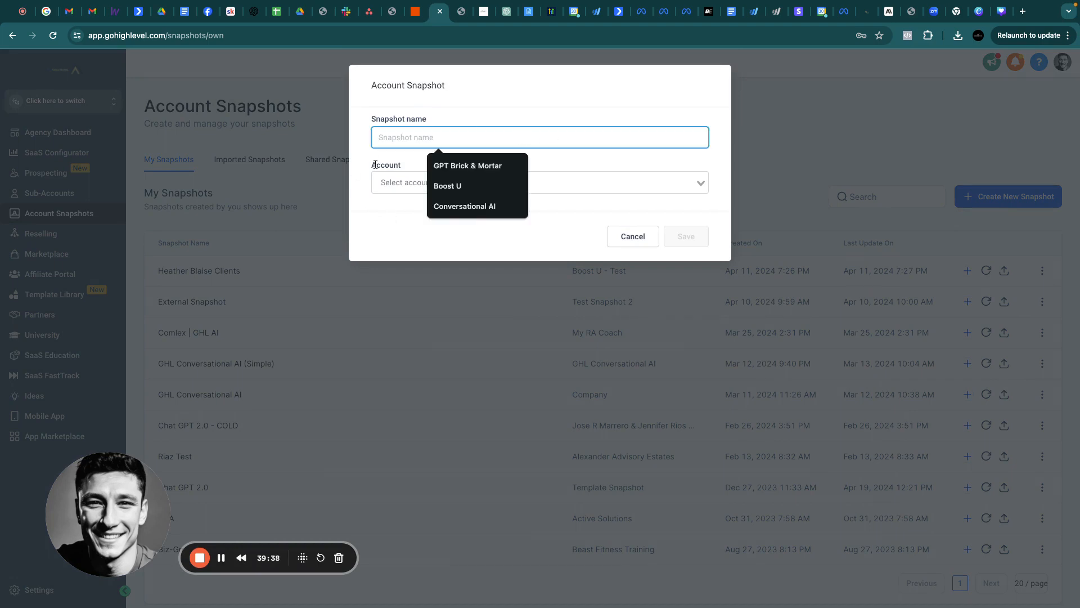
click(400, 192)
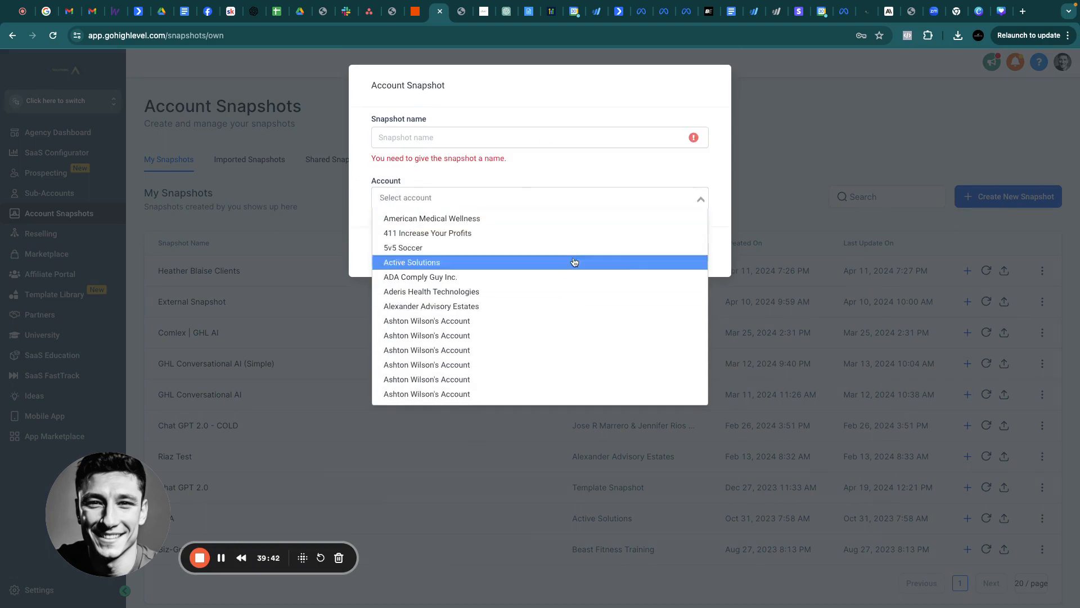
click(680, 93)
click(811, 96)
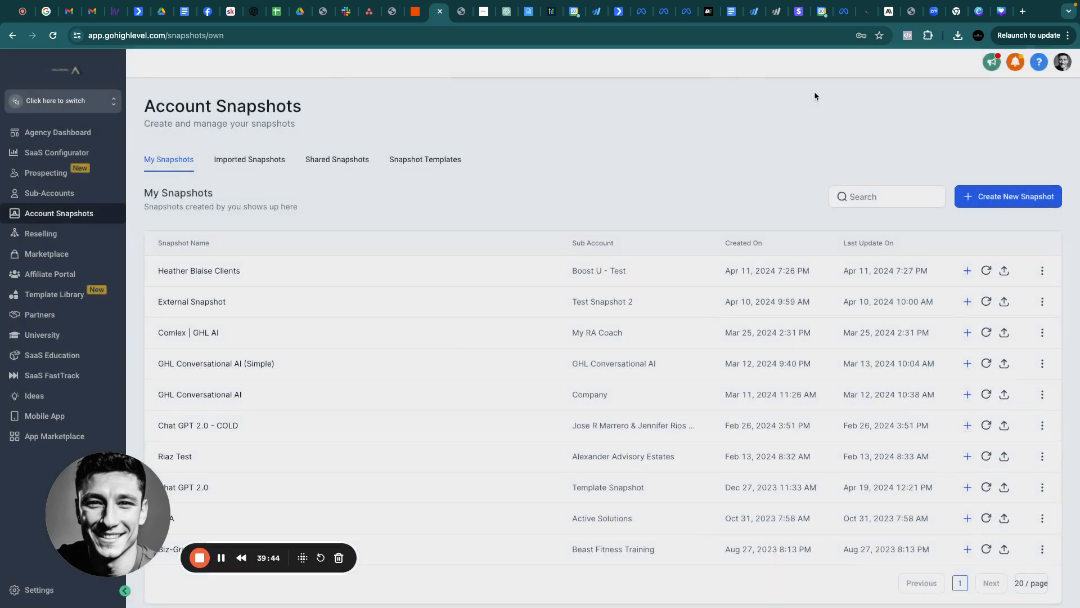